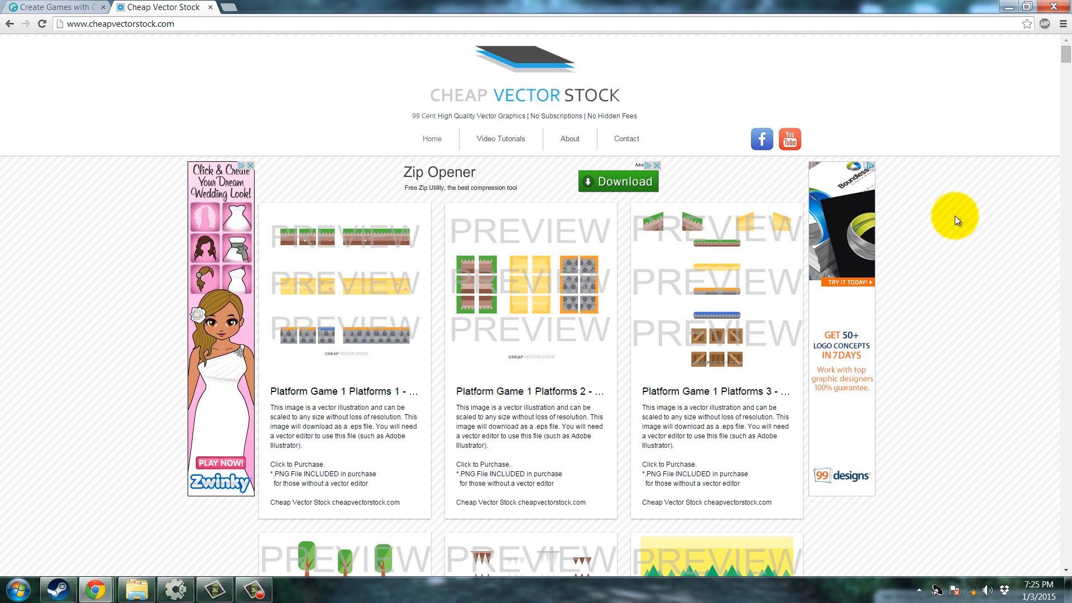
- Browse the Cheap Vector Stock home page, examining the Platform Game 1 platform, object and background graphics on offer
{"action": "left_click", "coordinate": [223, 29]}
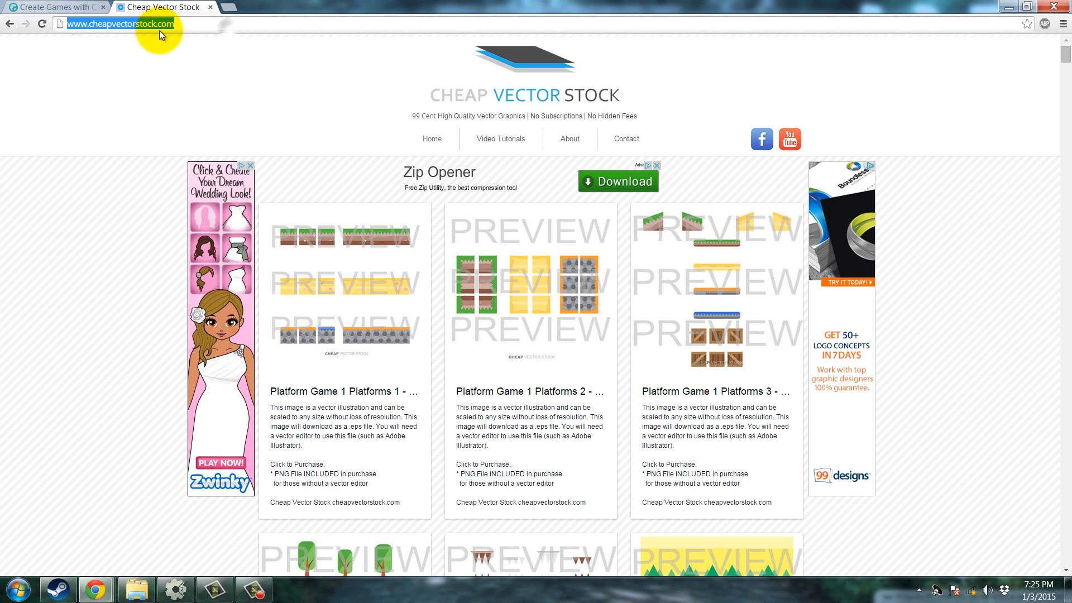
{"action": "scroll", "coordinate": [930, 212], "scroll_direction": "down", "scroll_amount": 1}
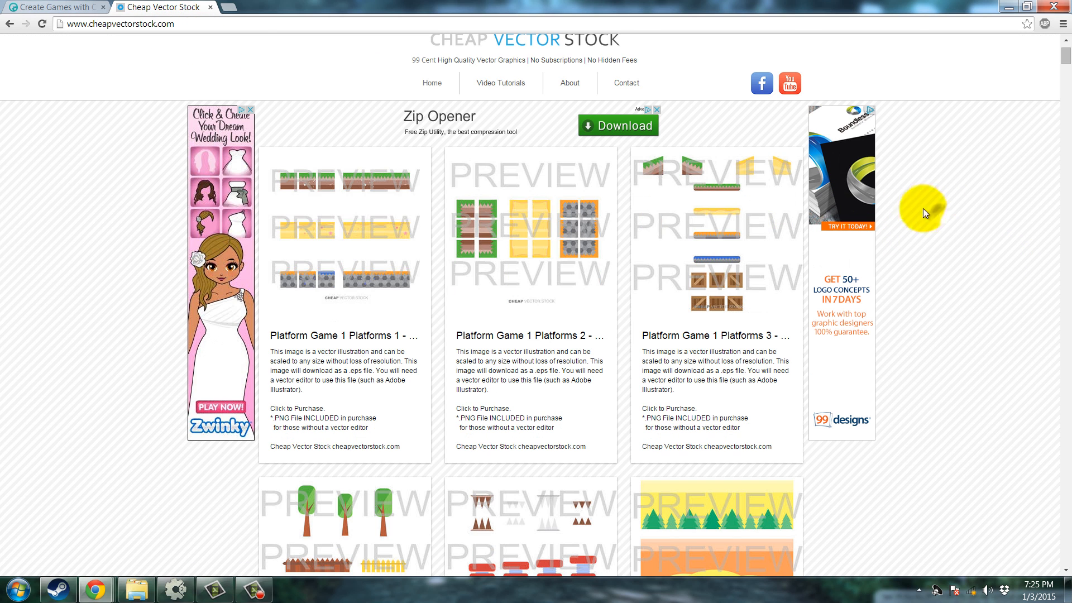
{"action": "scroll", "coordinate": [693, 251], "scroll_direction": "down", "scroll_amount": 2}
{"action": "scroll", "coordinate": [709, 255], "scroll_direction": "down", "scroll_amount": 1}
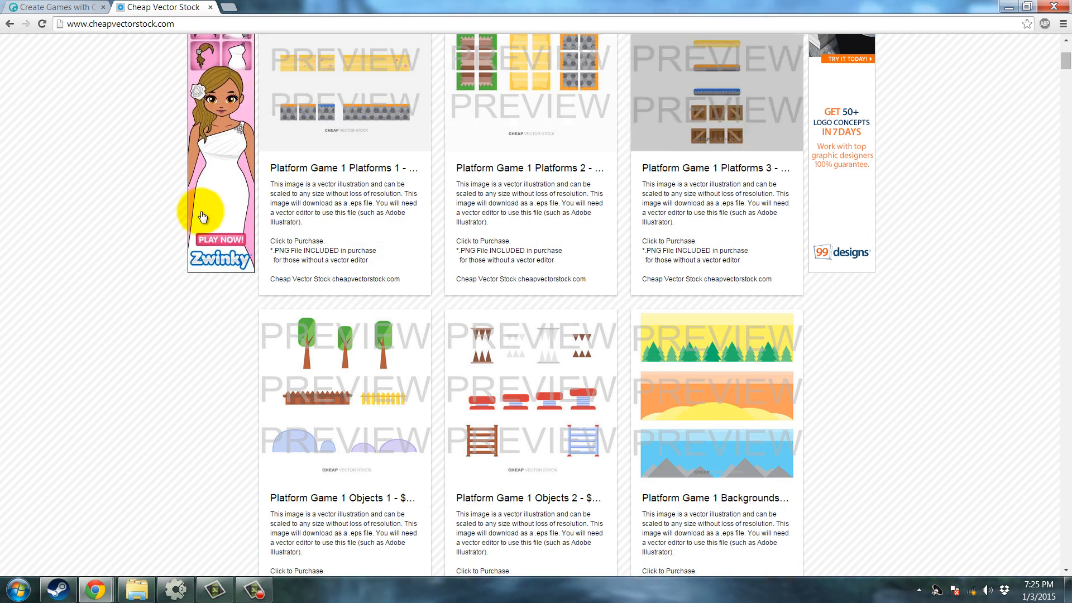
{"action": "scroll", "coordinate": [466, 216], "scroll_direction": "up", "scroll_amount": 2}
{"action": "scroll", "coordinate": [626, 288], "scroll_direction": "down", "scroll_amount": 5}
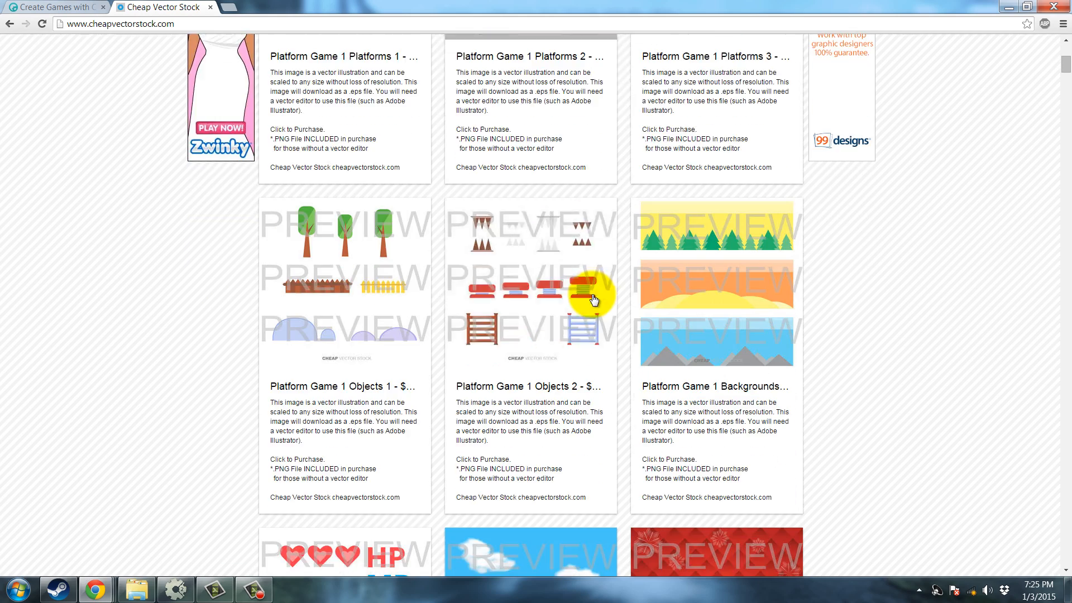
{"action": "scroll", "coordinate": [592, 282], "scroll_direction": "up", "scroll_amount": 6}
{"action": "scroll", "coordinate": [675, 302], "scroll_direction": "down", "scroll_amount": 4}
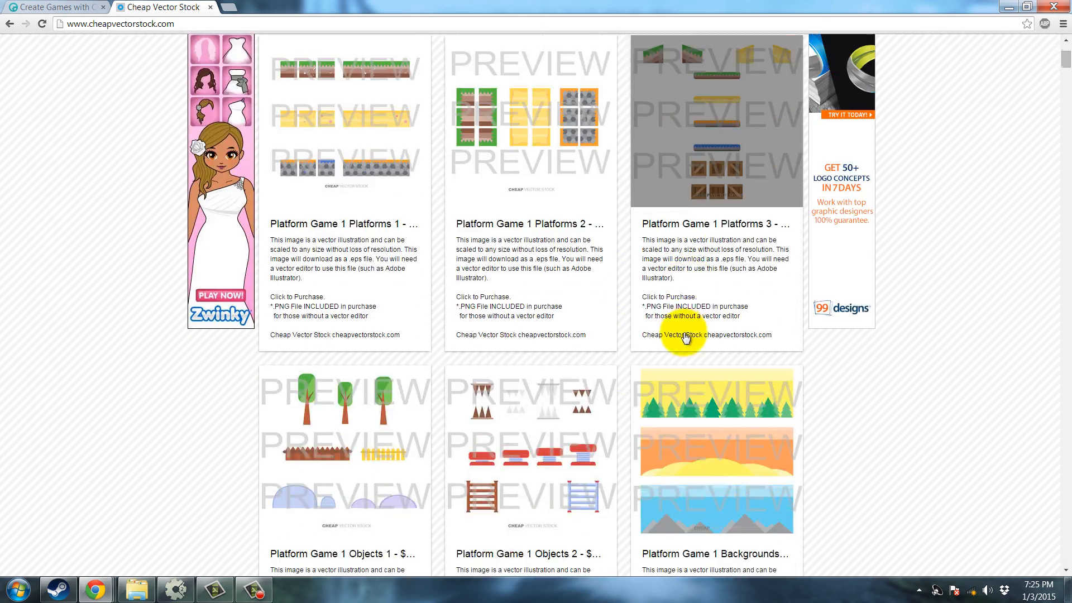
{"action": "scroll", "coordinate": [627, 306], "scroll_direction": "up", "scroll_amount": 5}
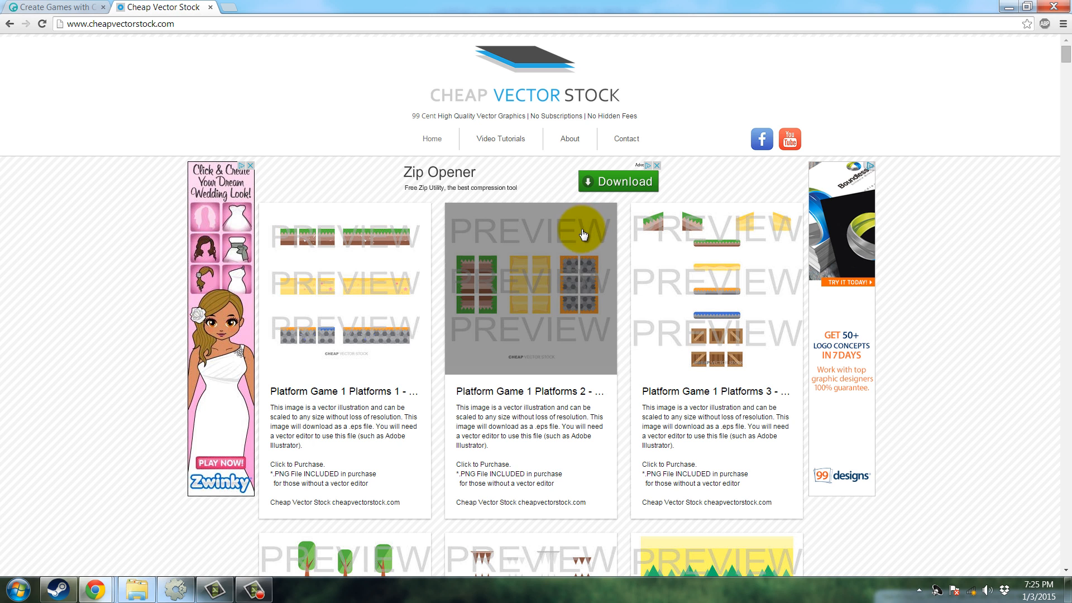
{"action": "scroll", "coordinate": [548, 335], "scroll_direction": "down", "scroll_amount": 2}
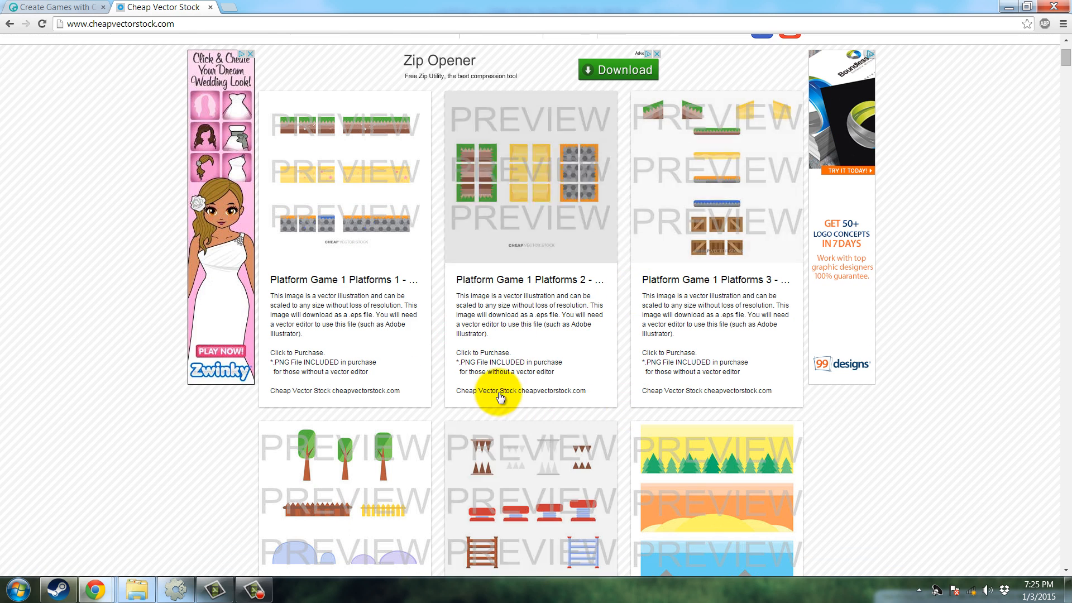
{"action": "scroll", "coordinate": [508, 385], "scroll_direction": "up", "scroll_amount": 1}
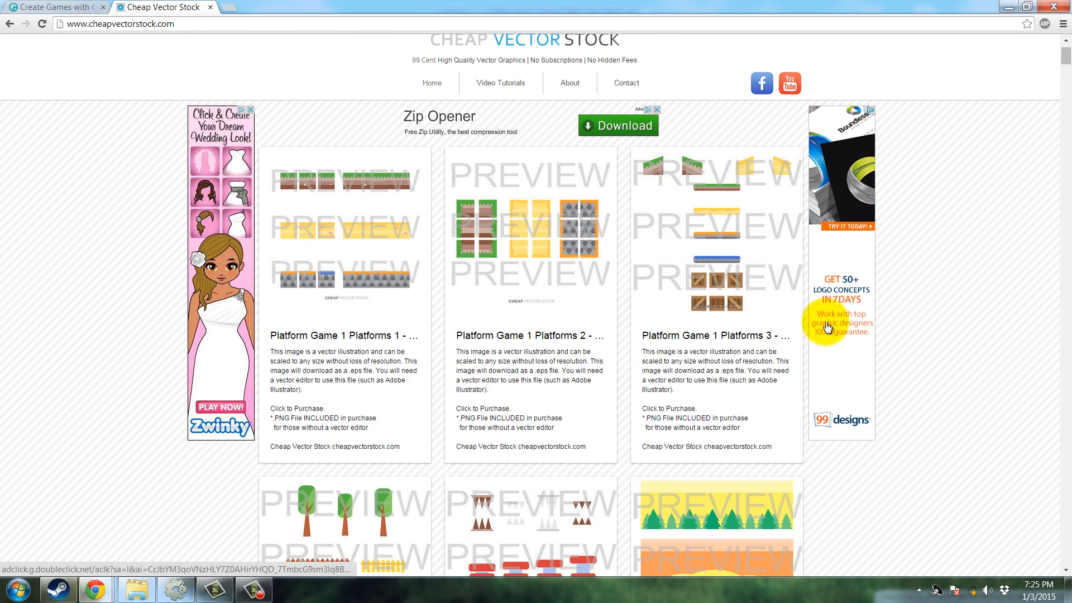
{"action": "scroll", "coordinate": [798, 321], "scroll_direction": "up", "scroll_amount": 1}
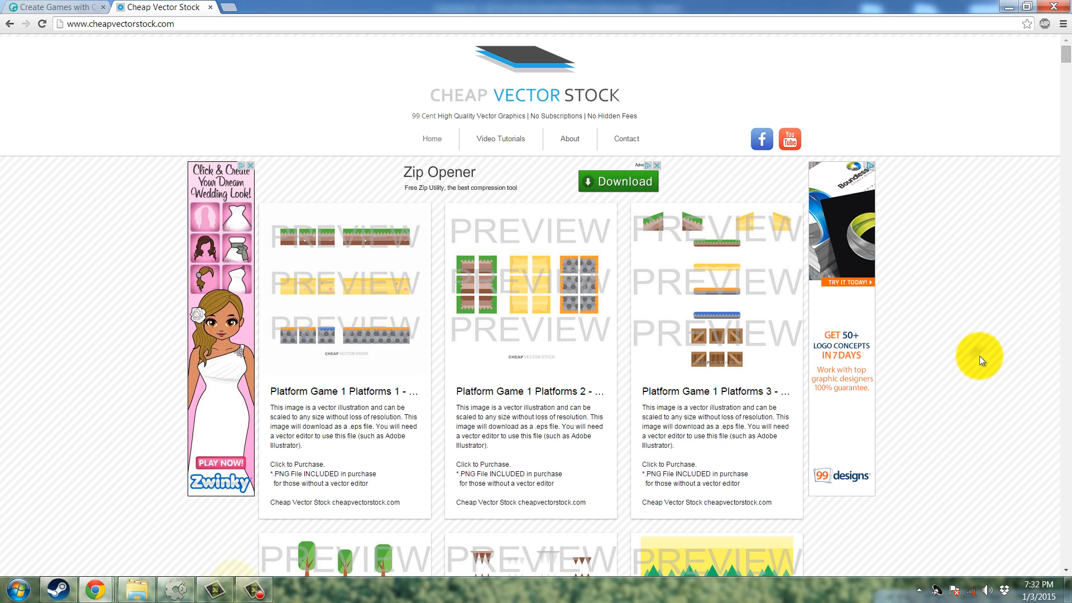
{"action": "left_click", "coordinate": [978, 358]}
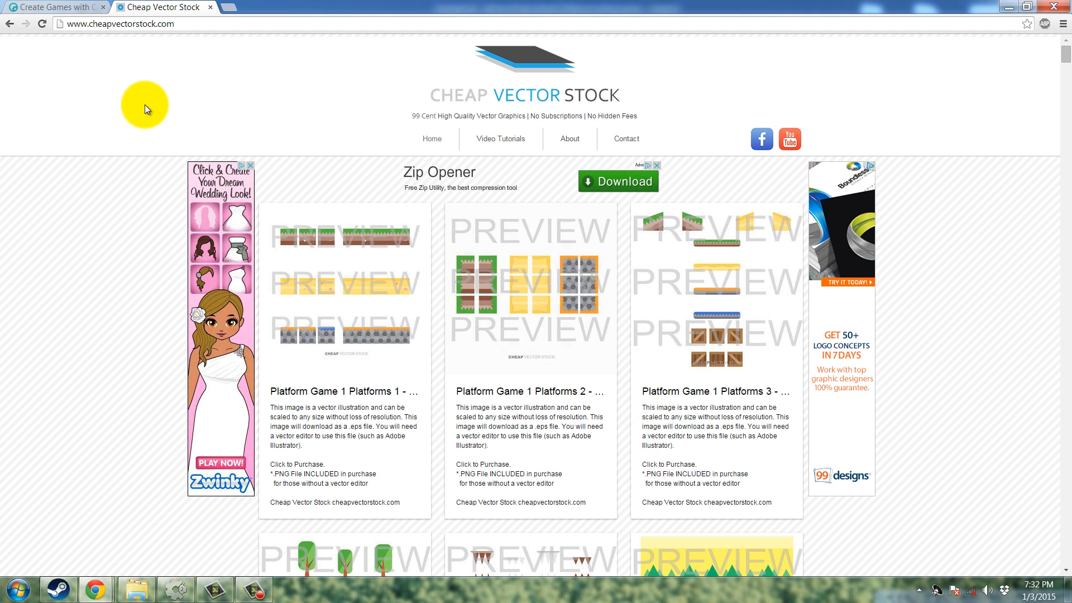
- View the Scirra Construct 2 web page, and switch to Construct 2 to view Layout 1 of the Cheap Vector Stock Platformer Game
{"action": "left_click", "coordinate": [78, 8]}
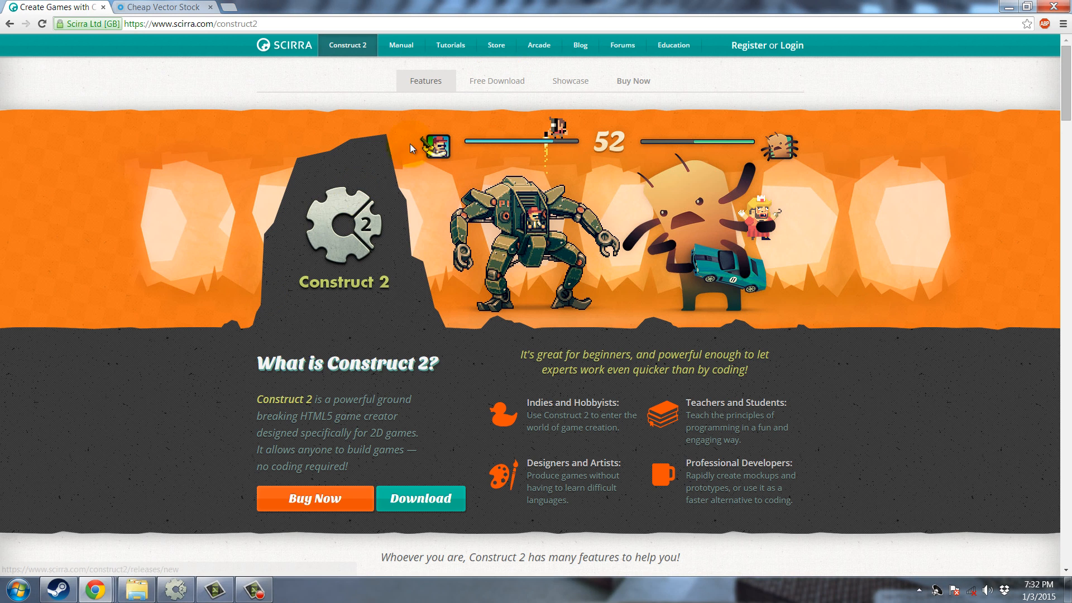
{"action": "left_click", "coordinate": [175, 588]}
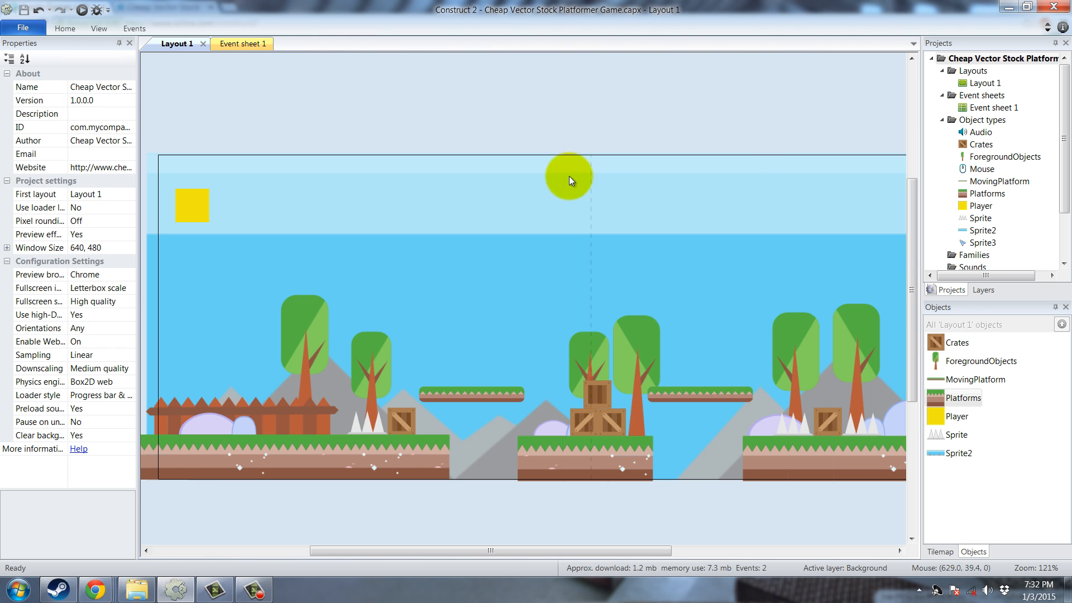
{"action": "left_click_drag", "start_coordinate": [406, 548], "coordinate": [397, 548]}
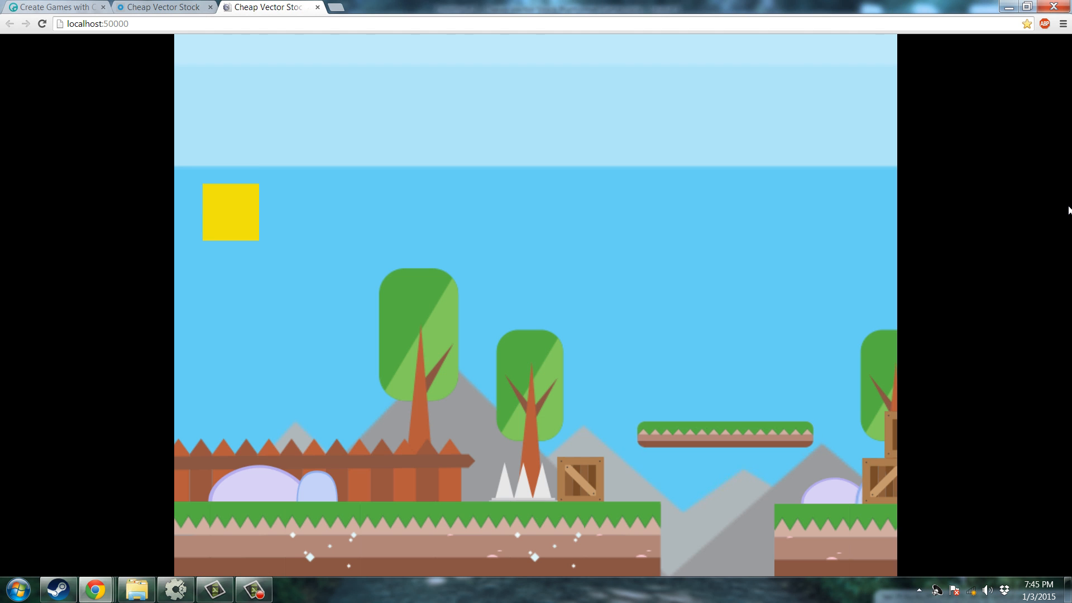
- Play-test the platformer preview in the browser, running and jumping the yellow player square back and forth across the ground, crates and moving platforms
{"action": "key", "text": "Right"}
{"action": "key", "text": "Up"}
{"action": "key", "text": "Left"}
{"action": "key", "text": "Up"}
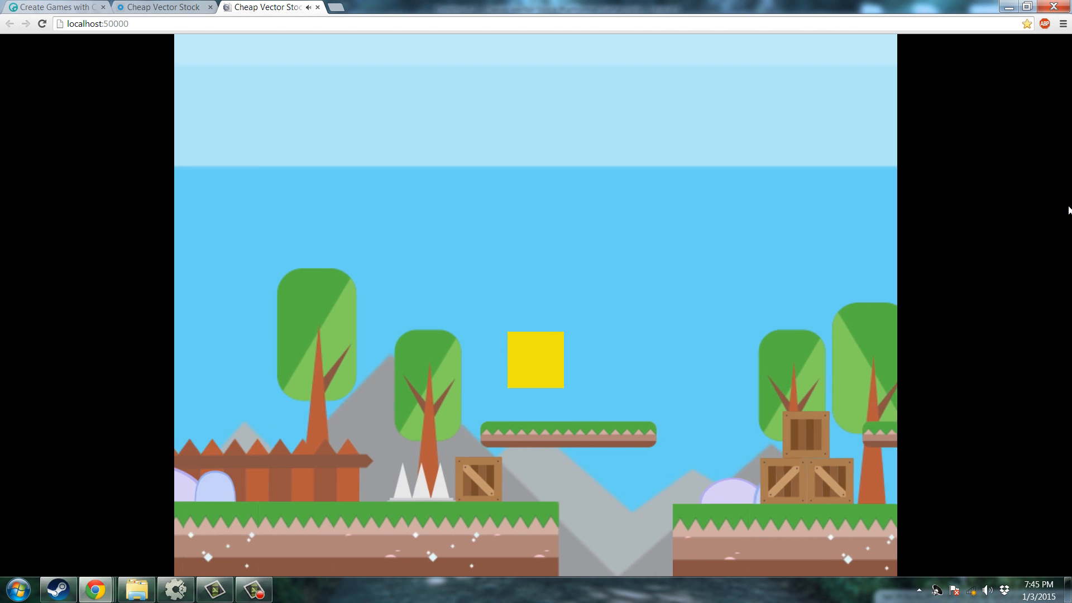
{"action": "key", "text": "Right"}
{"action": "key", "text": "Up"}
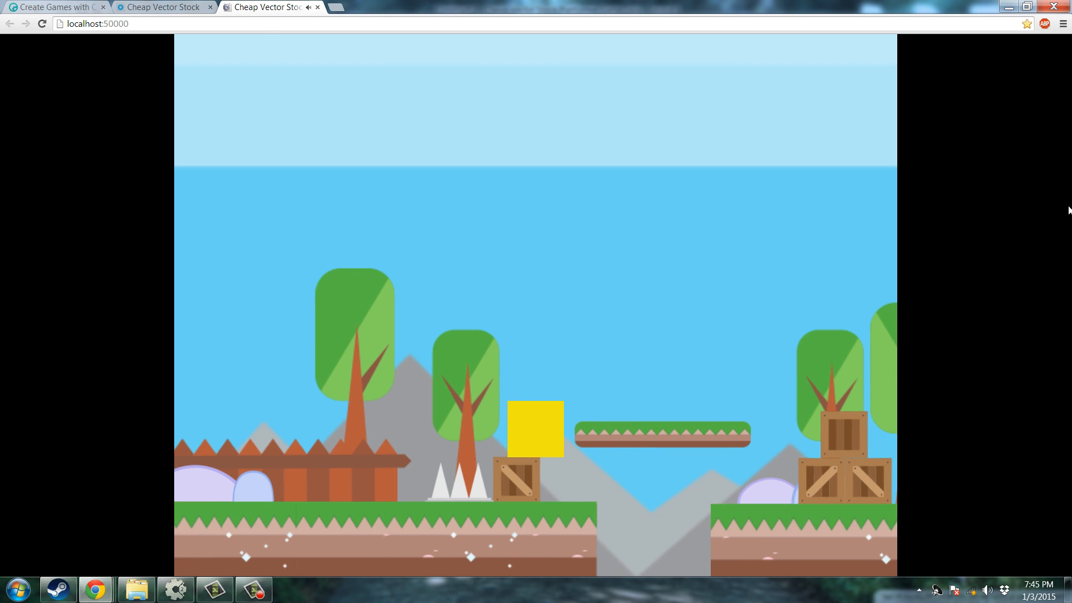
{"action": "key", "text": "Up"}
{"action": "key", "text": "Up"}
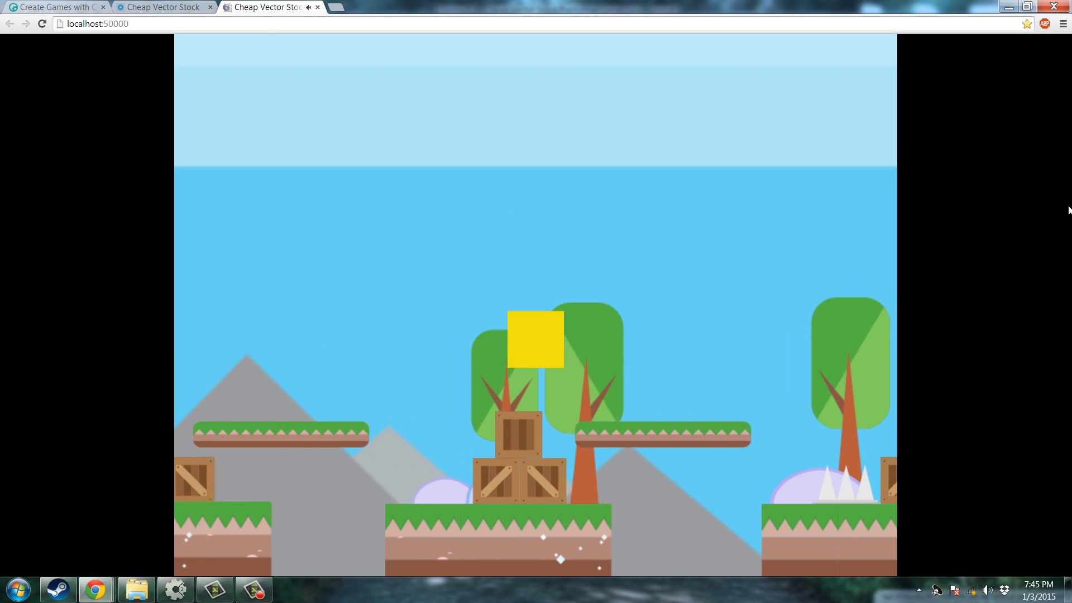
{"action": "key", "text": "Up"}
{"action": "key", "text": "Right"}
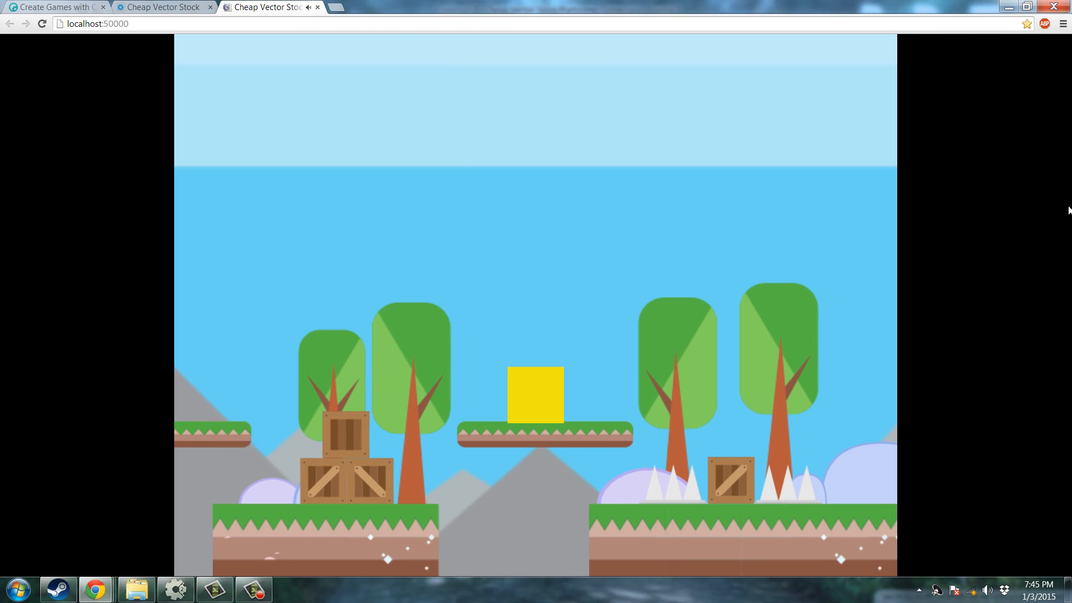
{"action": "key", "text": "Up"}
{"action": "key", "text": "Left"}
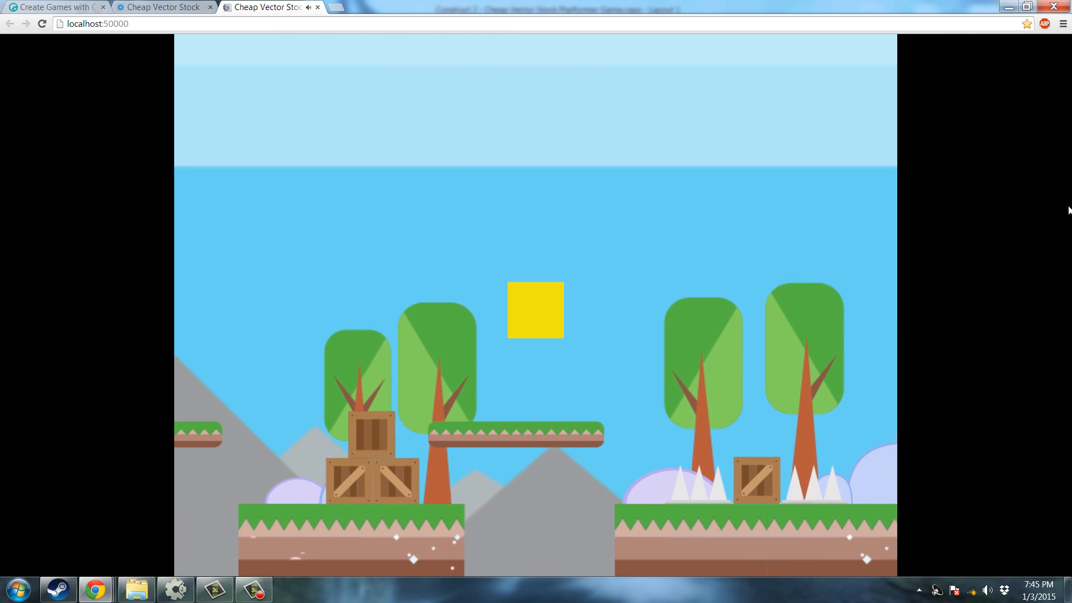
{"action": "key", "text": "Up"}
{"action": "key", "text": "Up"}
{"action": "key", "text": "Left"}
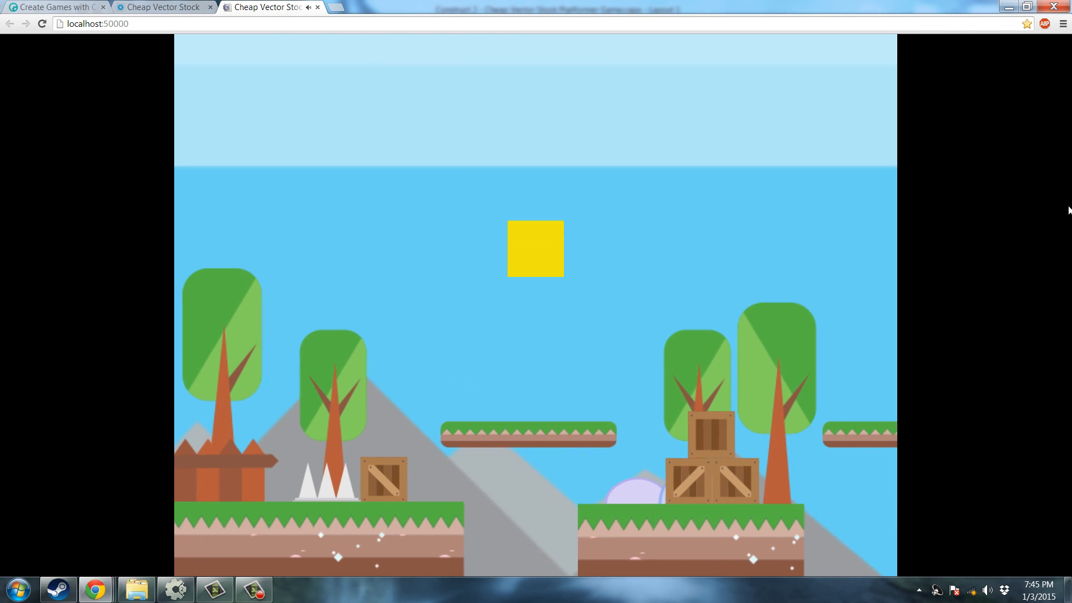
{"action": "key", "text": "Right"}
{"action": "key", "text": "Left"}
{"action": "key", "text": "Up"}
{"action": "key", "text": "Left"}
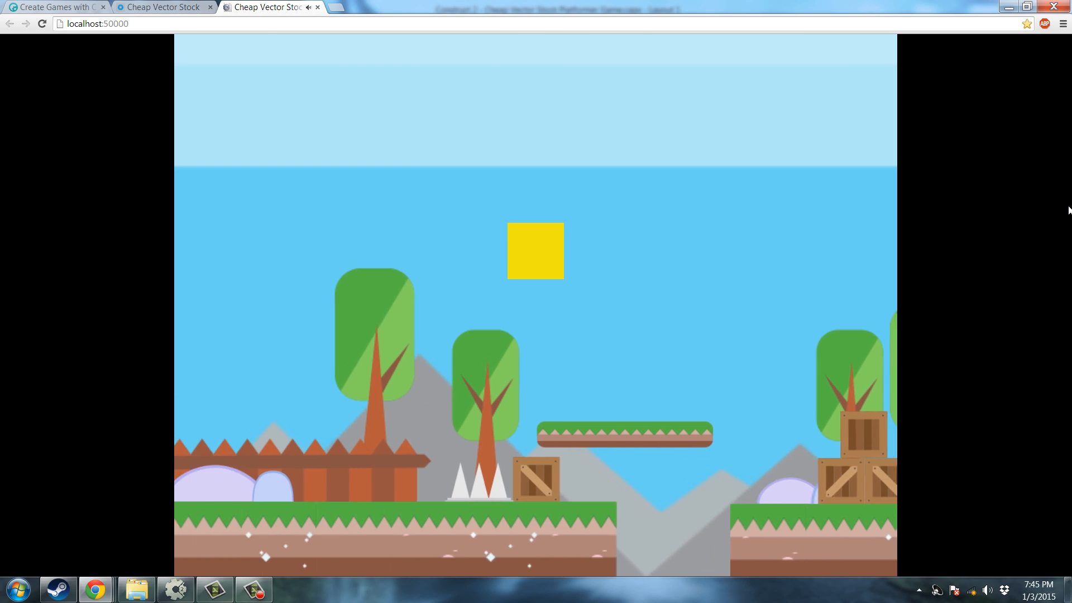
{"action": "key", "text": "Right"}
{"action": "key", "text": "Up"}
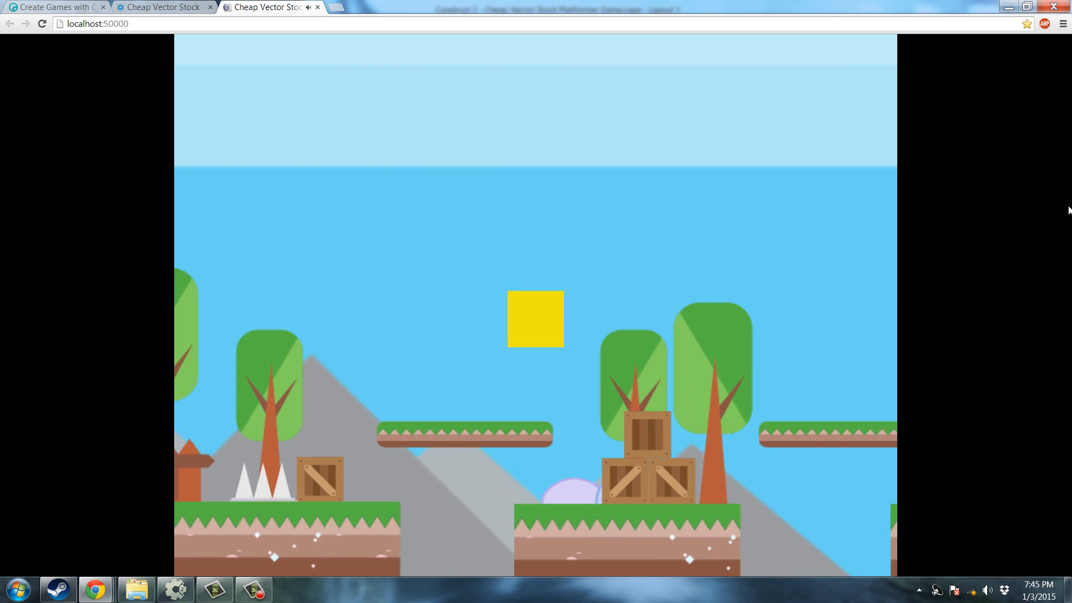
{"action": "key", "text": "Up"}
{"action": "key", "text": "Right"}
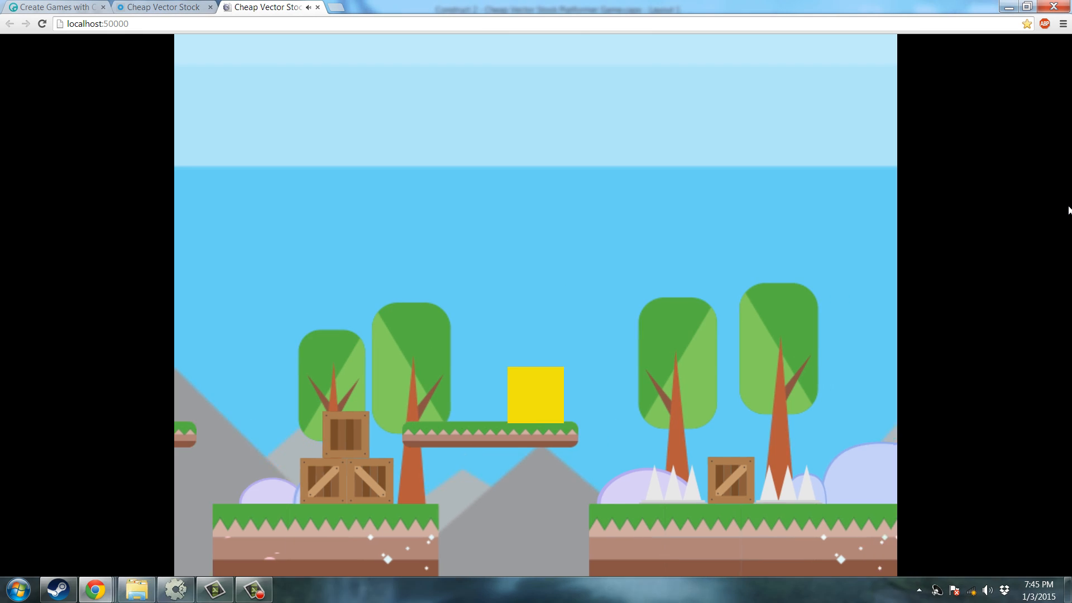
{"action": "key", "text": "Up"}
{"action": "key", "text": "Up"}
{"action": "key", "text": "Right"}
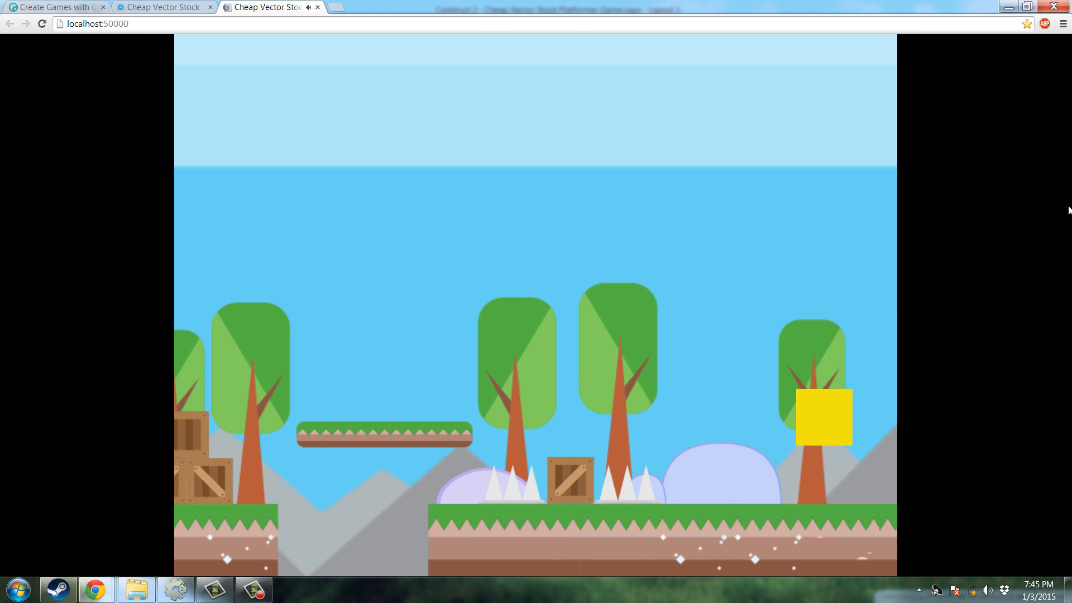
{"action": "key", "text": "Left"}
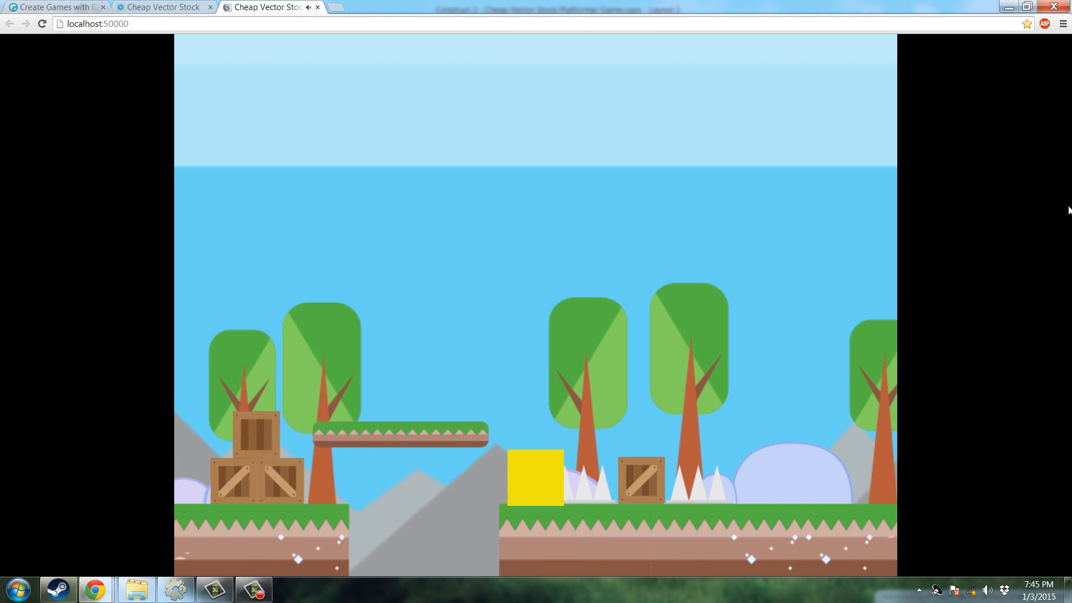
{"action": "key", "text": "Left"}
{"action": "key", "text": "Up"}
{"action": "key", "text": "Right"}
{"action": "key", "text": "Up"}
{"action": "key", "text": "Left"}
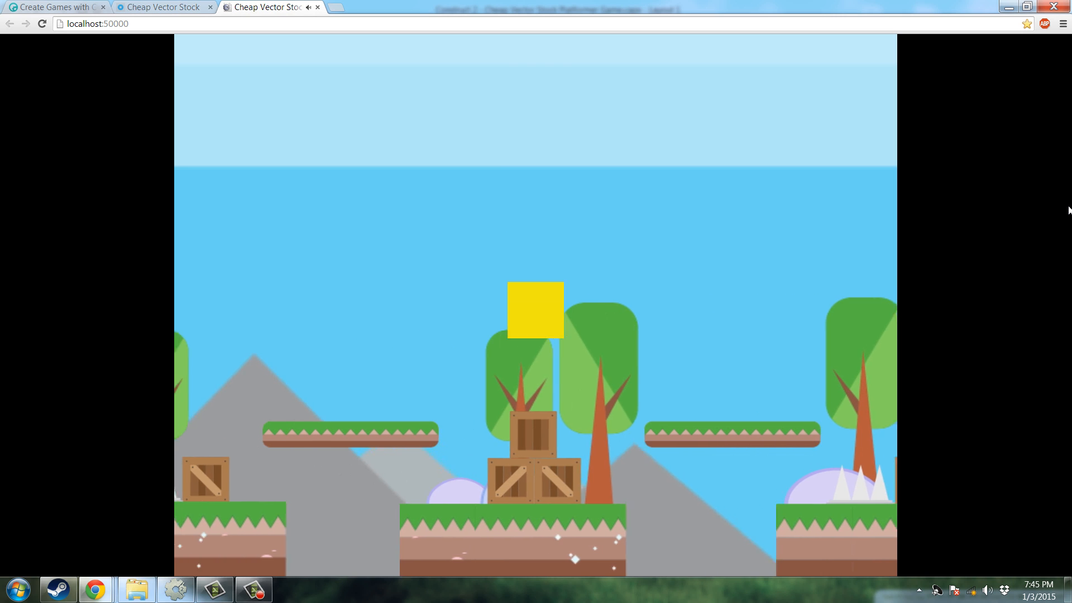
{"action": "key", "text": "Right"}
{"action": "key", "text": "Up"}
{"action": "key", "text": "Left"}
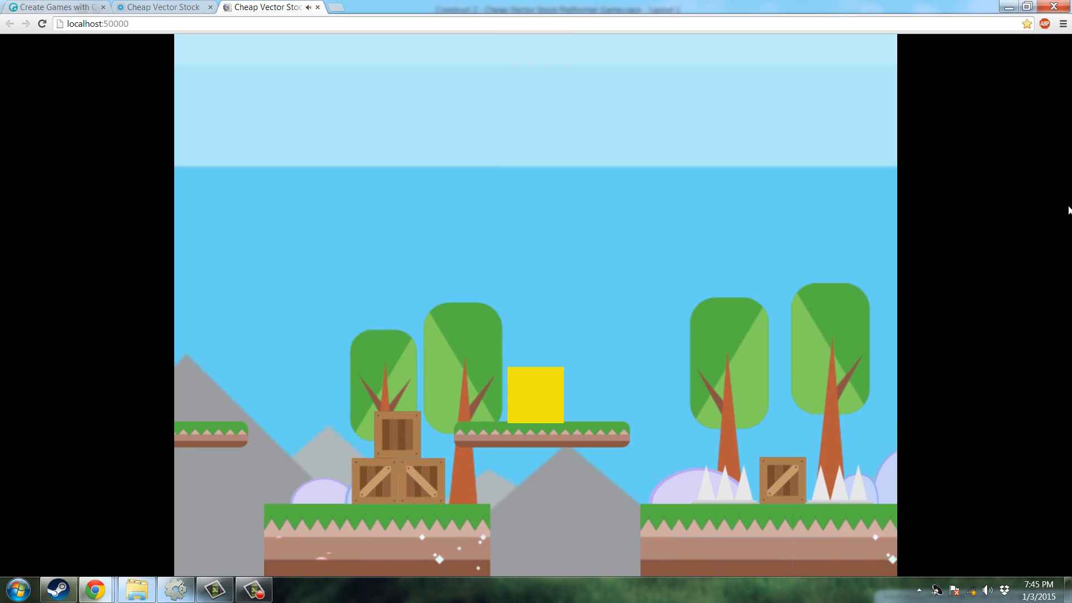
{"action": "key", "text": "Up"}
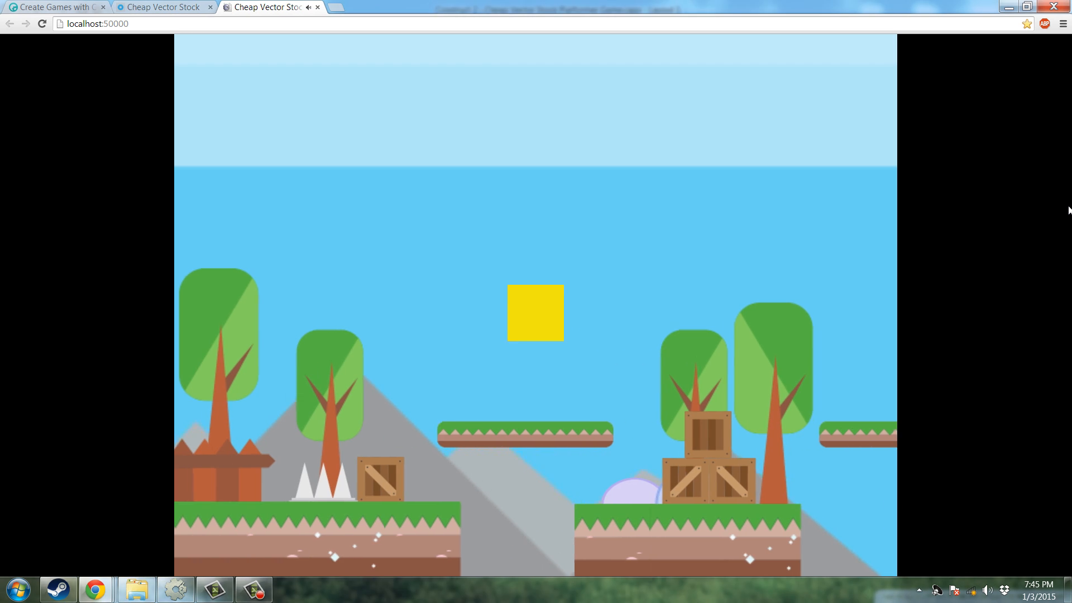
{"action": "key", "text": "Up"}
{"action": "key", "text": "Left"}
{"action": "key", "text": "Up"}
{"action": "key", "text": "Left"}
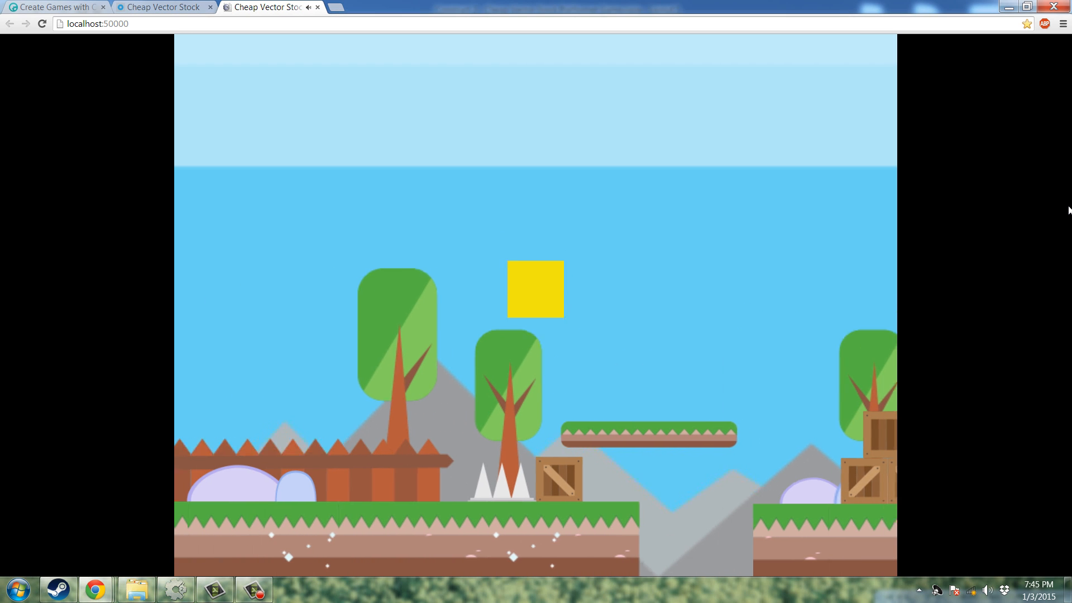
{"action": "key", "text": "Up"}
{"action": "key", "text": "Right"}
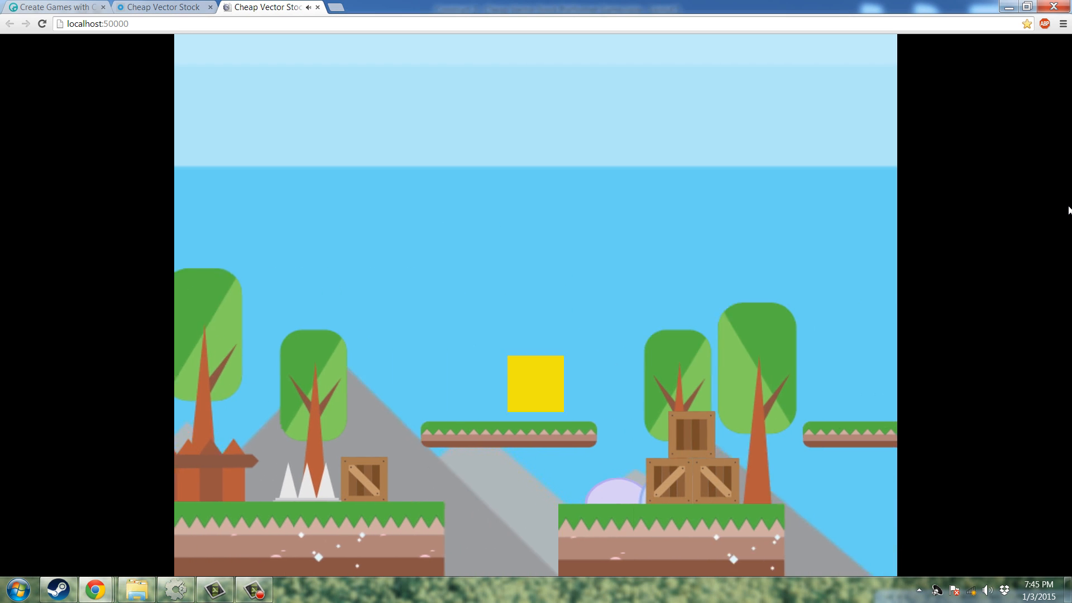
{"action": "key", "text": "Up"}
{"action": "key", "text": "Up"}
{"action": "key", "text": "Right"}
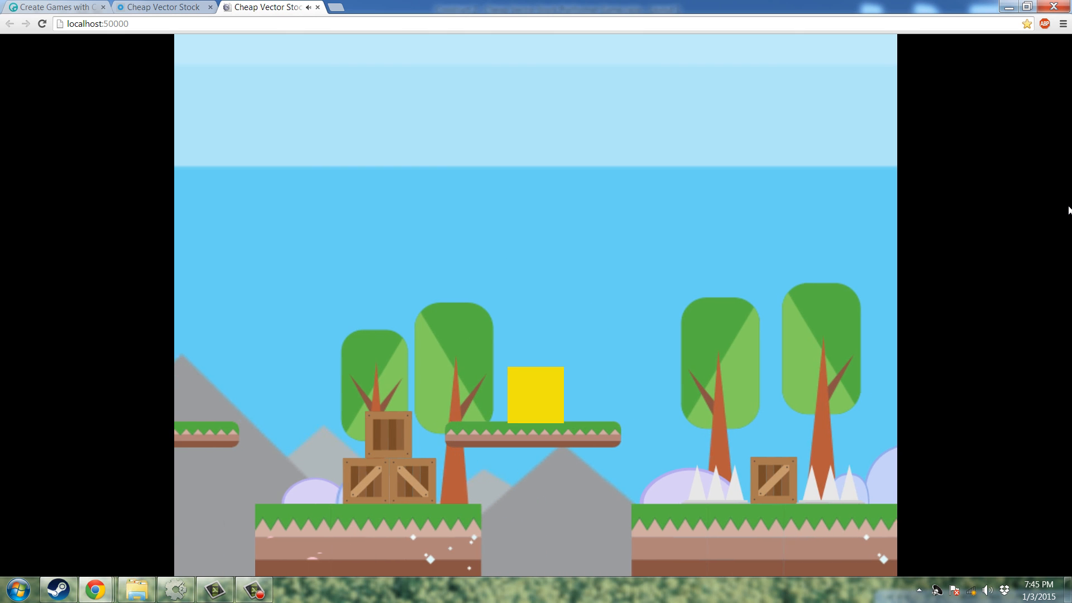
{"action": "key", "text": "Up"}
{"action": "key", "text": "Up"}
{"action": "key", "text": "Left"}
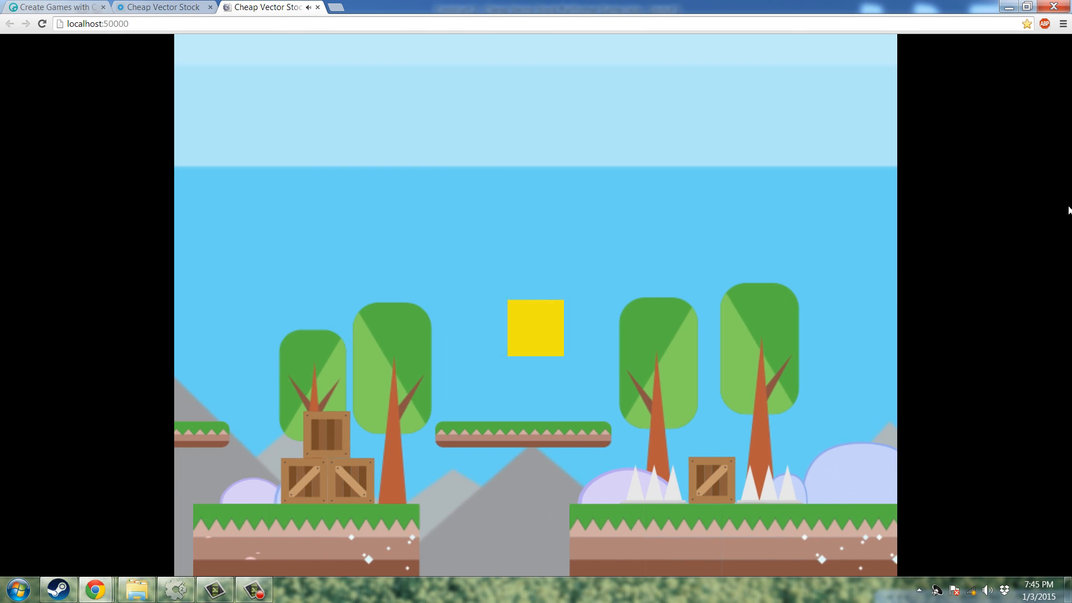
{"action": "key", "text": "Up"}
{"action": "key", "text": "Right"}
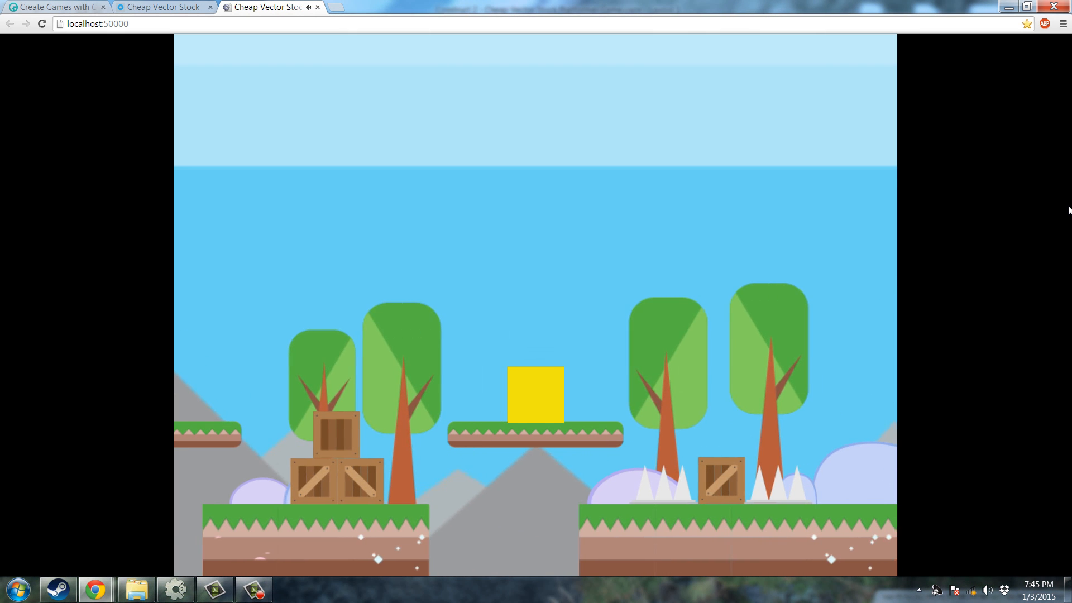
{"action": "key", "text": "Left"}
{"action": "key", "text": "Up"}
{"action": "key", "text": "Left"}
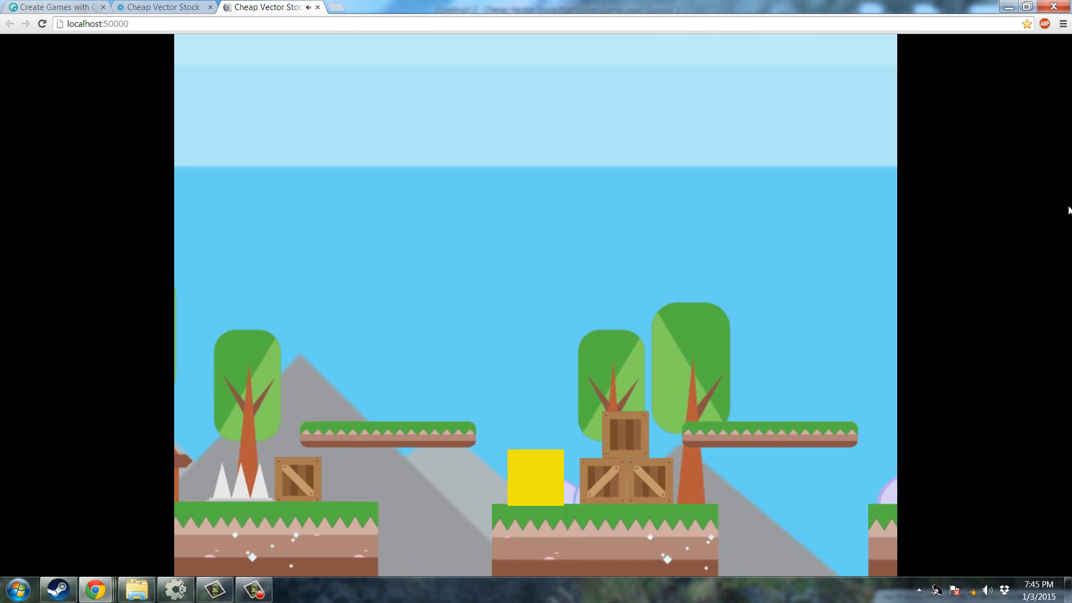
{"action": "key", "text": "Up"}
{"action": "key", "text": "Right"}
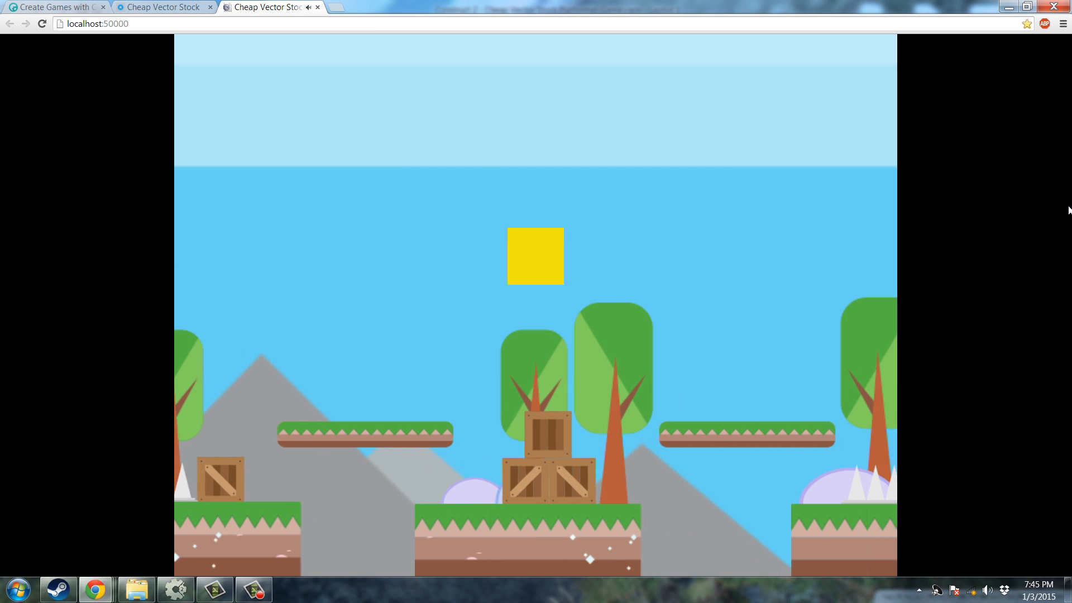
{"action": "key", "text": "Up"}
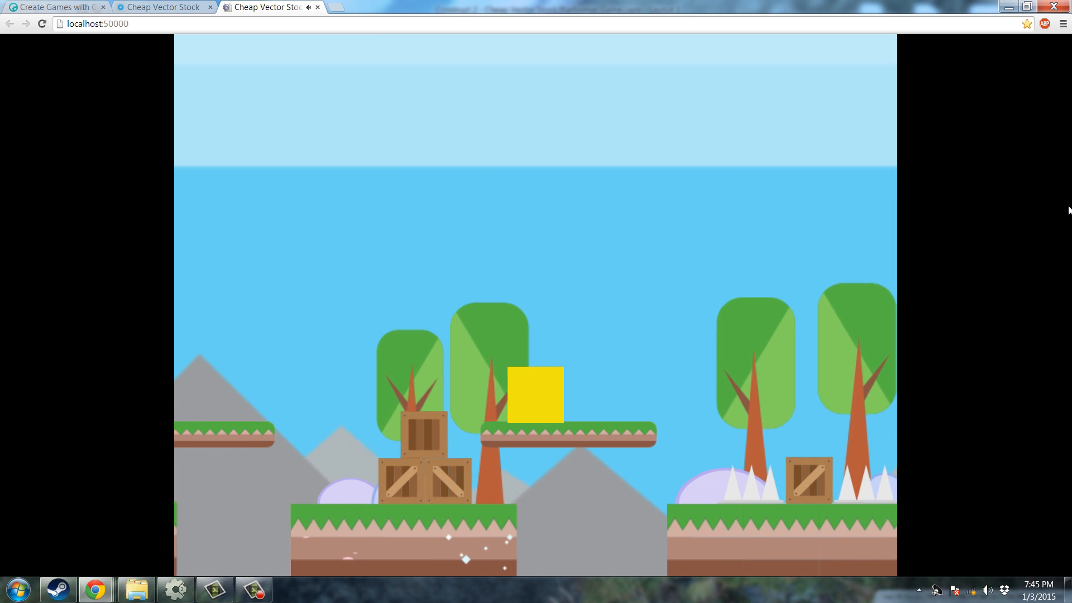
- Run the yellow player square further right in the browser preview
{"action": "key", "text": "Right"}
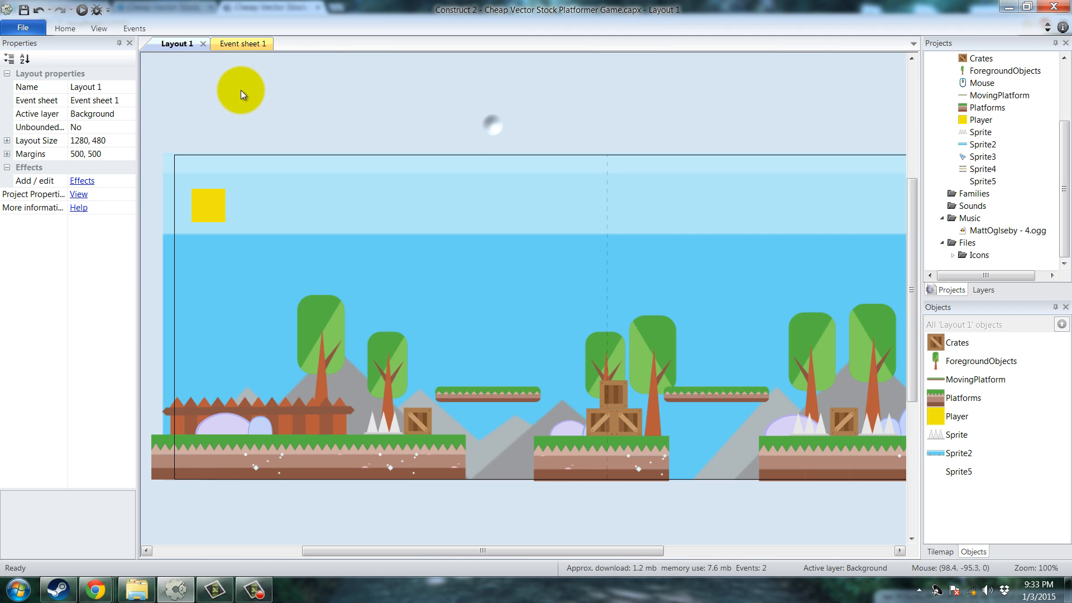
- Create a new empty project and name it Cheap Vector Stock Platform Game
{"action": "left_click", "coordinate": [10, 29]}
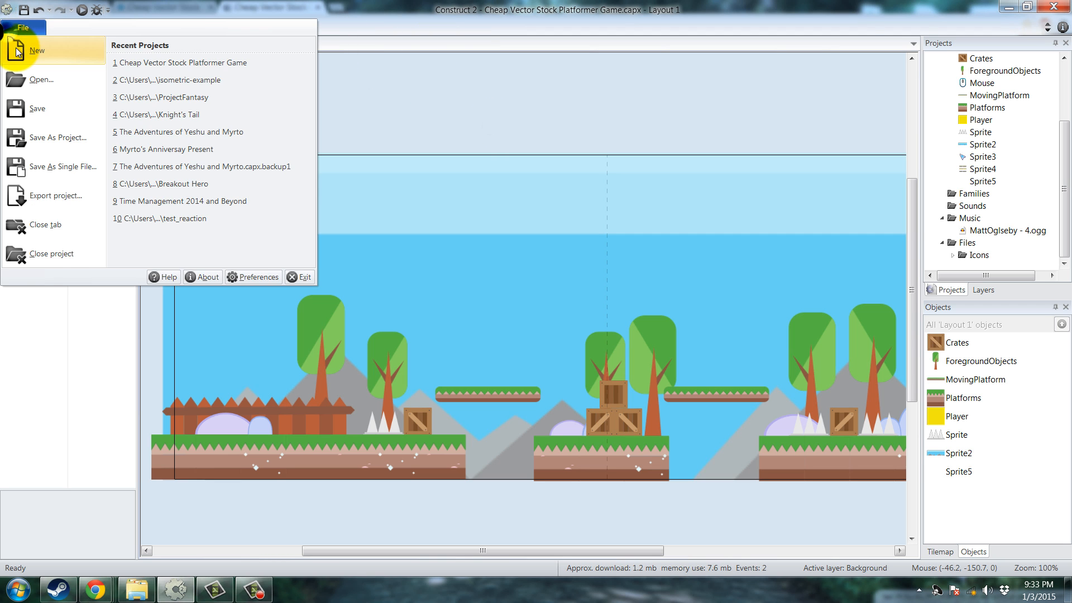
{"action": "left_click", "coordinate": [19, 43]}
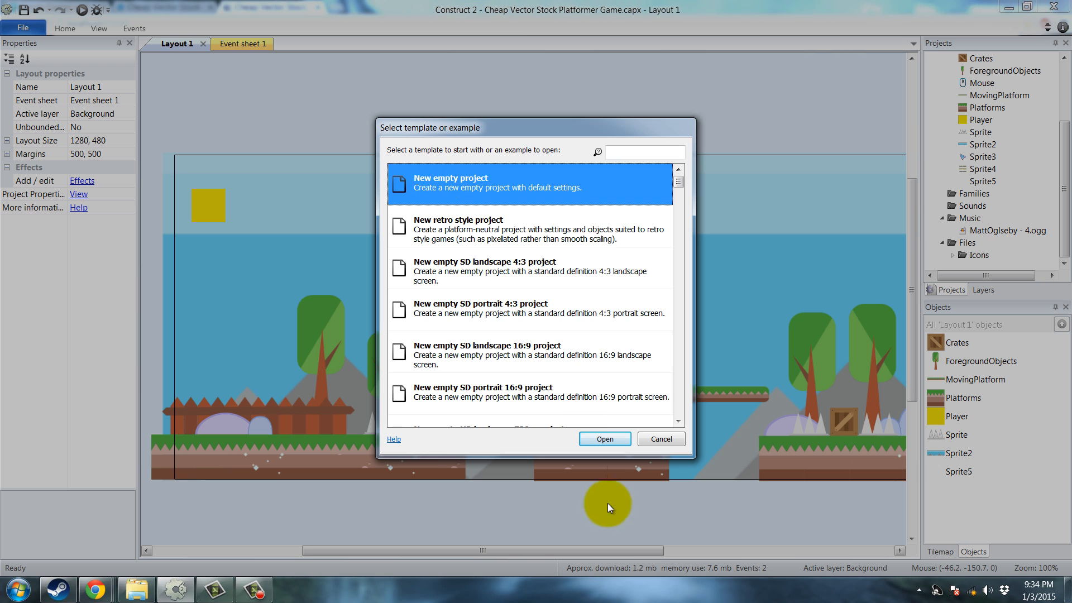
{"action": "left_click", "coordinate": [603, 440]}
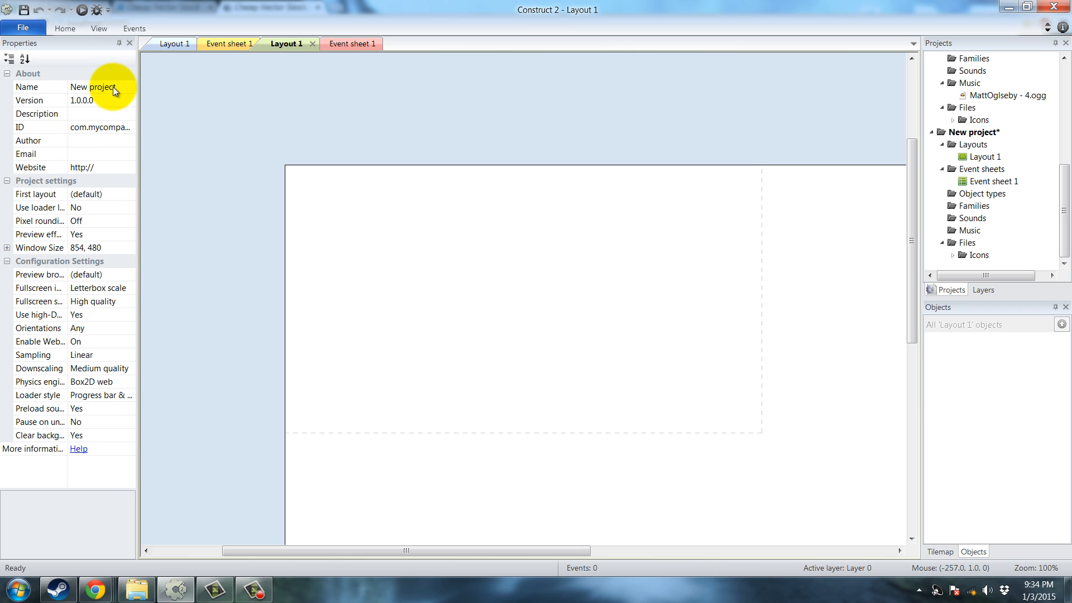
{"action": "type", "text": "Cheap Vector Stock"}
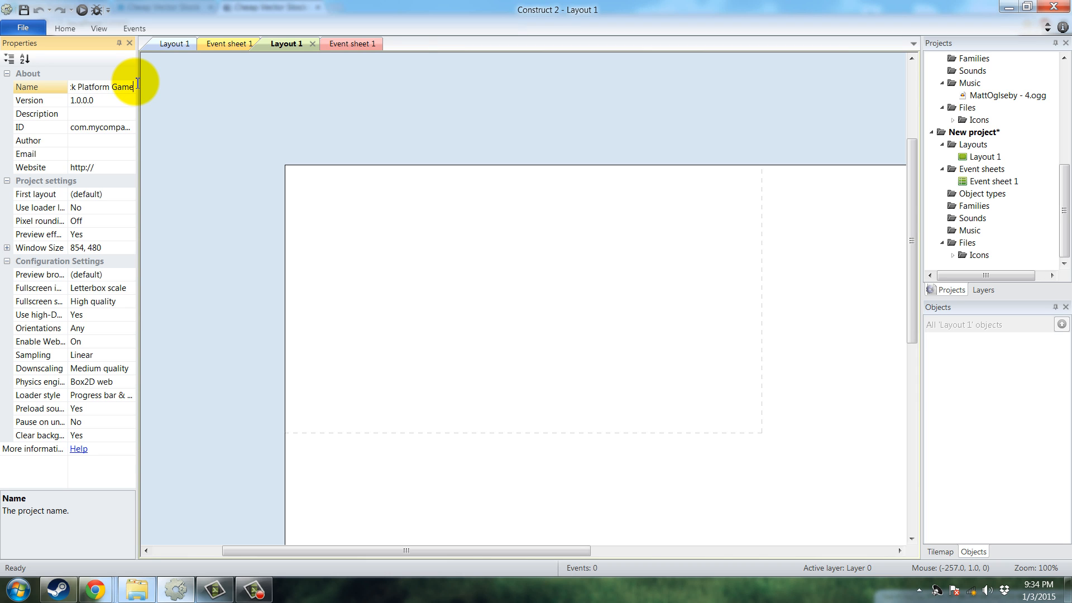
- Go through the project's version, author, email and website properties, and set the first layout to Layout 1
{"action": "left_click", "coordinate": [93, 100]}
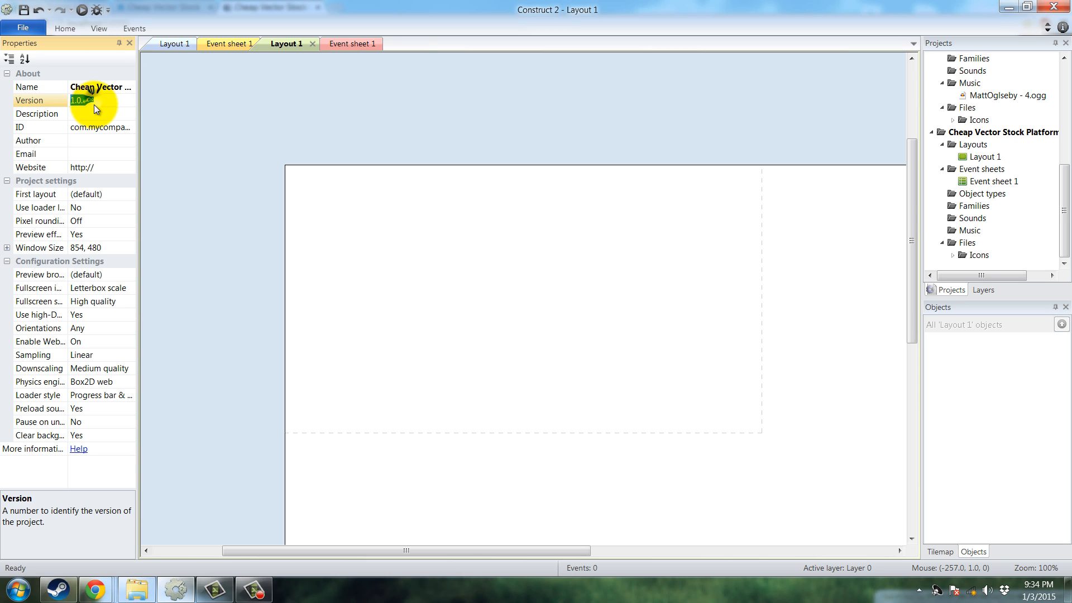
{"action": "left_click", "coordinate": [77, 140]}
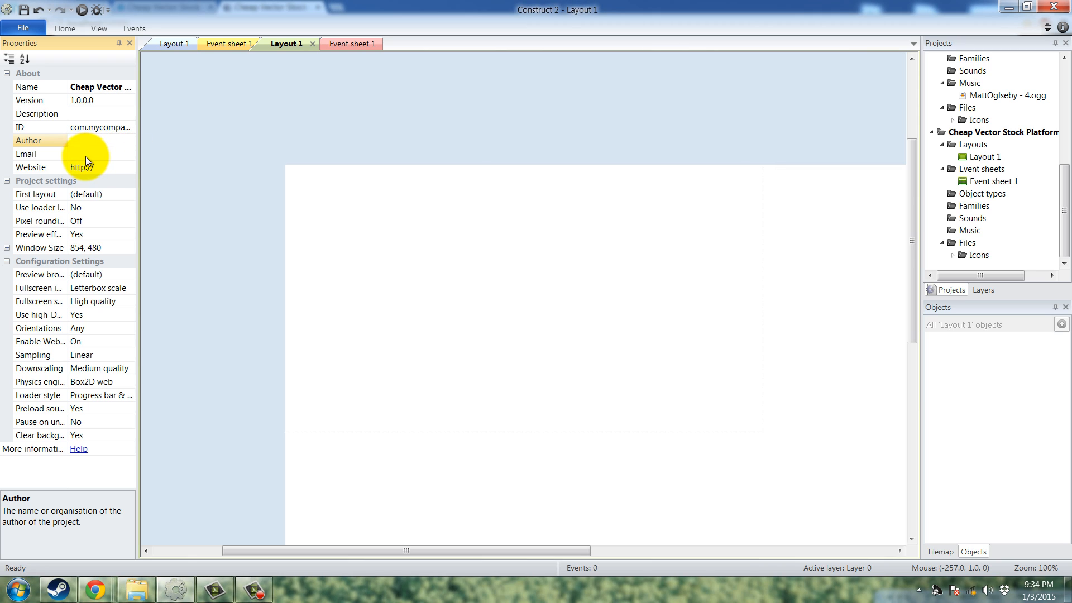
{"action": "left_click", "coordinate": [96, 154]}
{"action": "left_click", "coordinate": [106, 167]}
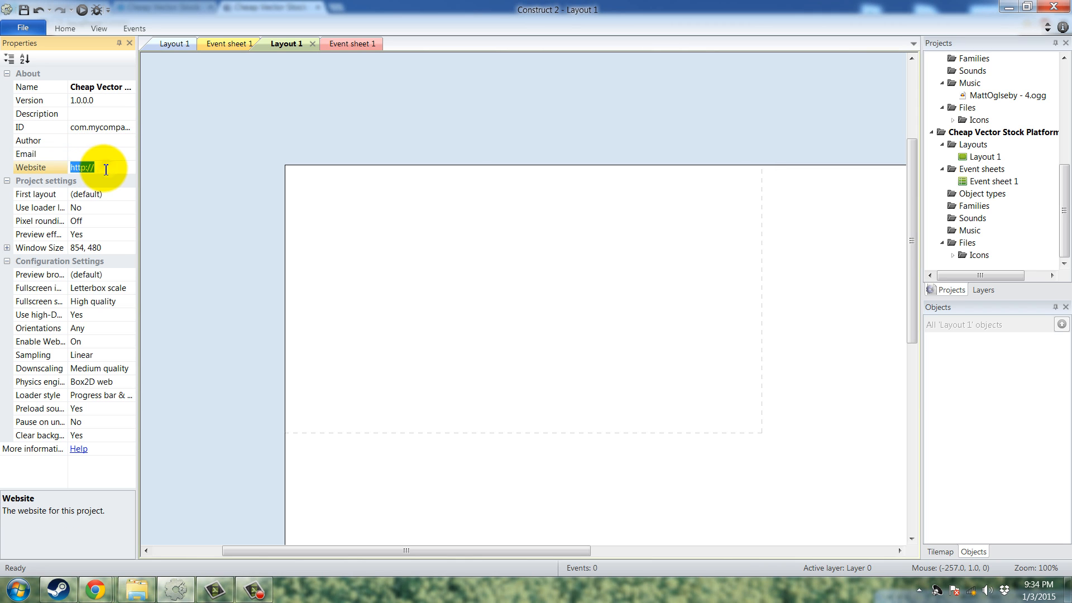
{"action": "left_click", "coordinate": [125, 194]}
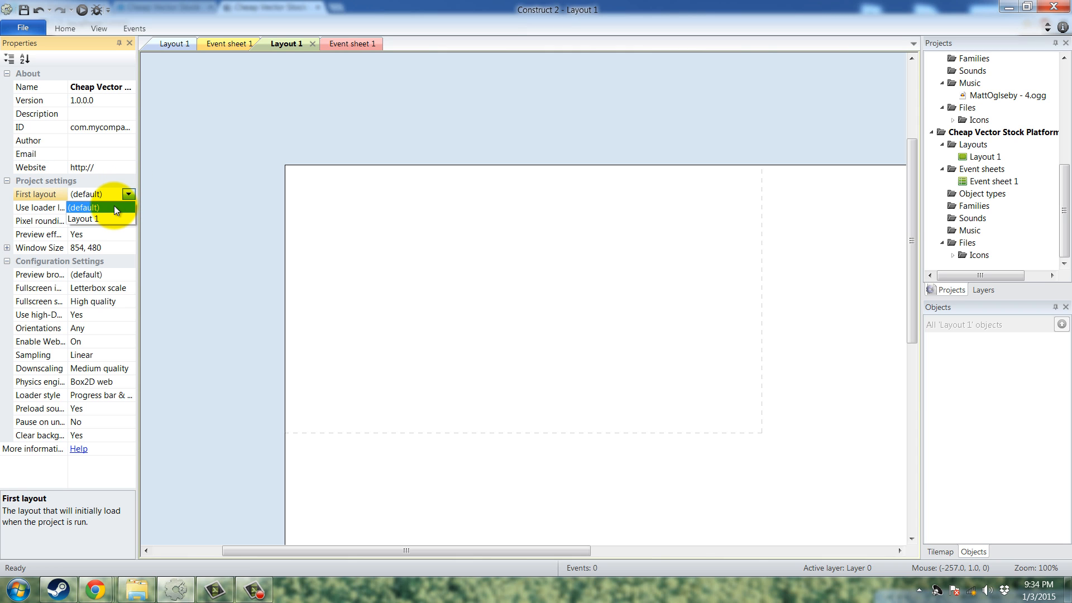
{"action": "left_click", "coordinate": [84, 219]}
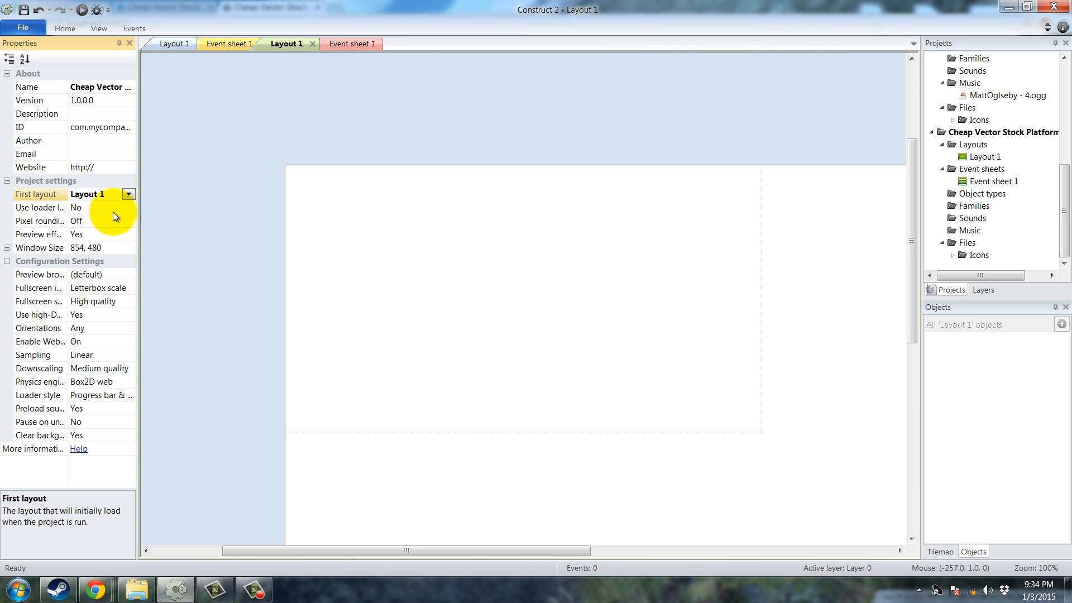
- Set the project's window size to 640, 480 and check its separate width and height values
{"action": "left_click", "coordinate": [96, 246]}
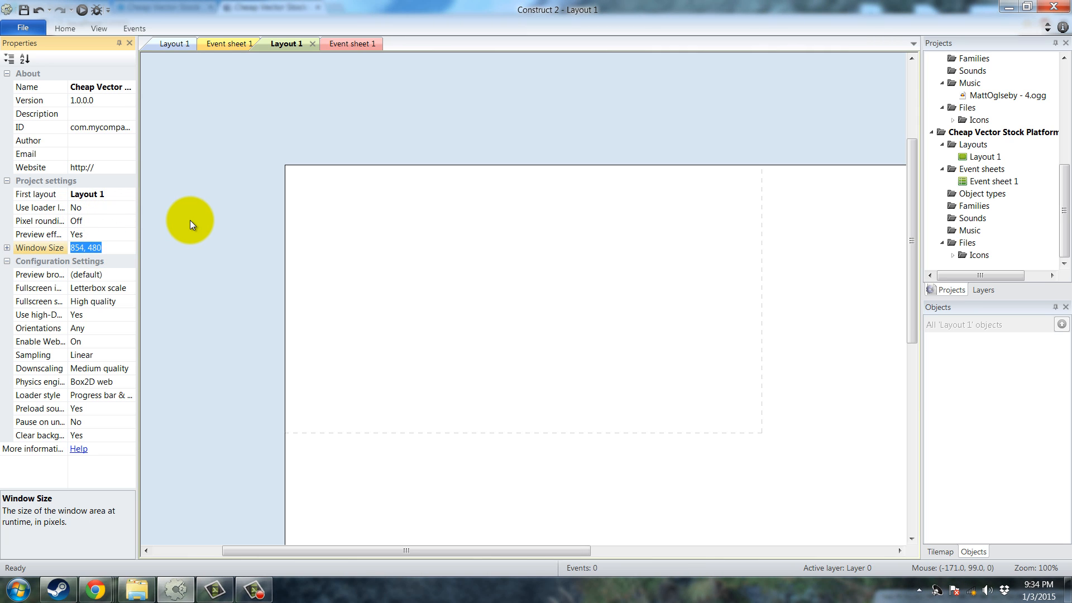
{"action": "type", "text": "640,480"}
{"action": "left_click", "coordinate": [6, 247]}
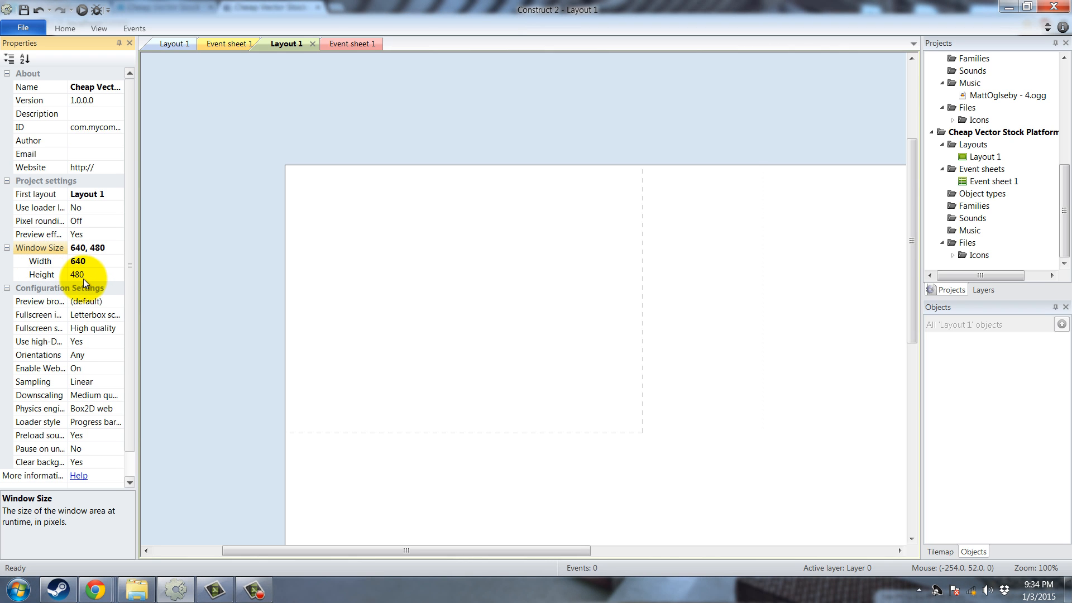
{"action": "left_click", "coordinate": [7, 247]}
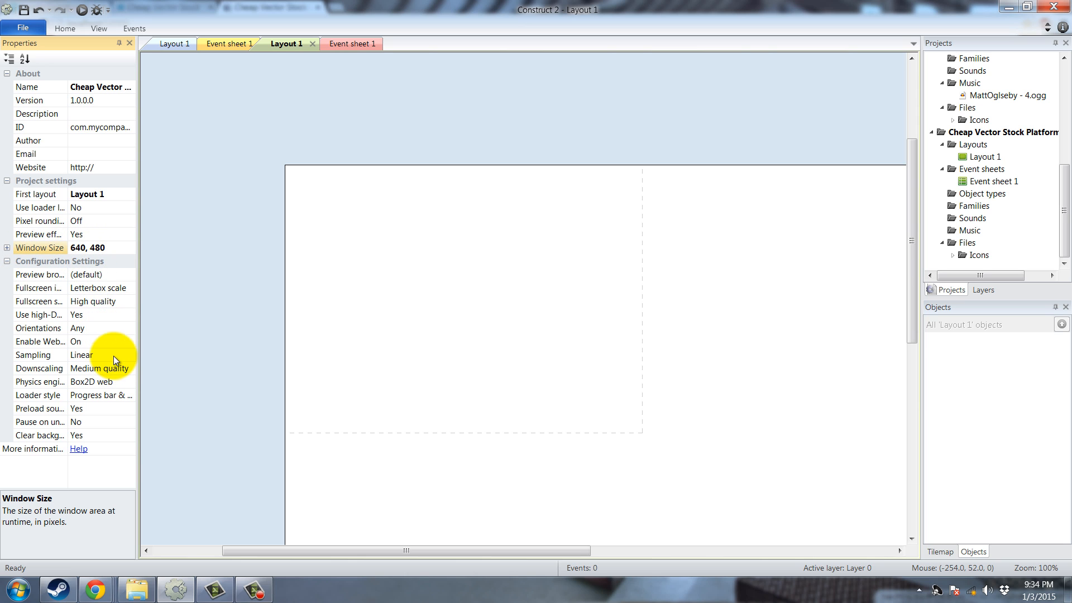
- Set the project's preview browser to Chrome
{"action": "left_click", "coordinate": [119, 289]}
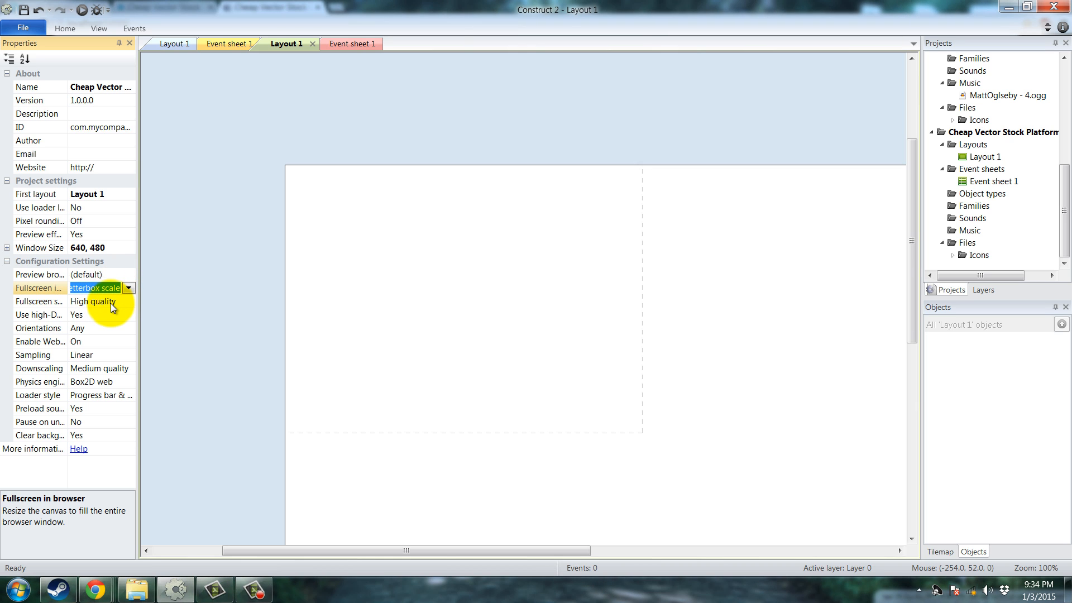
{"action": "left_click", "coordinate": [117, 279]}
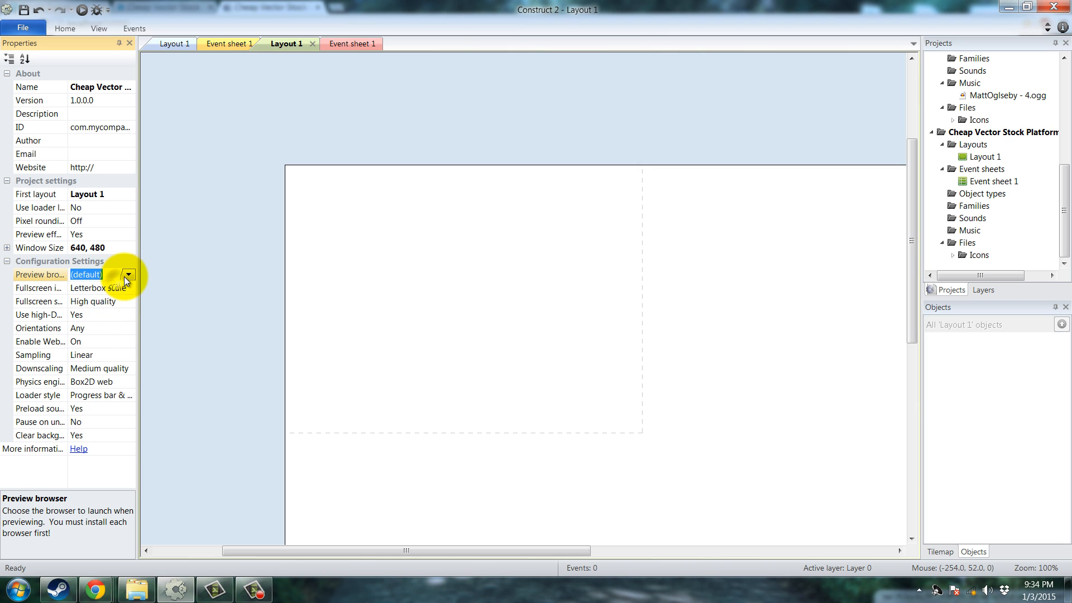
{"action": "left_click", "coordinate": [127, 275]}
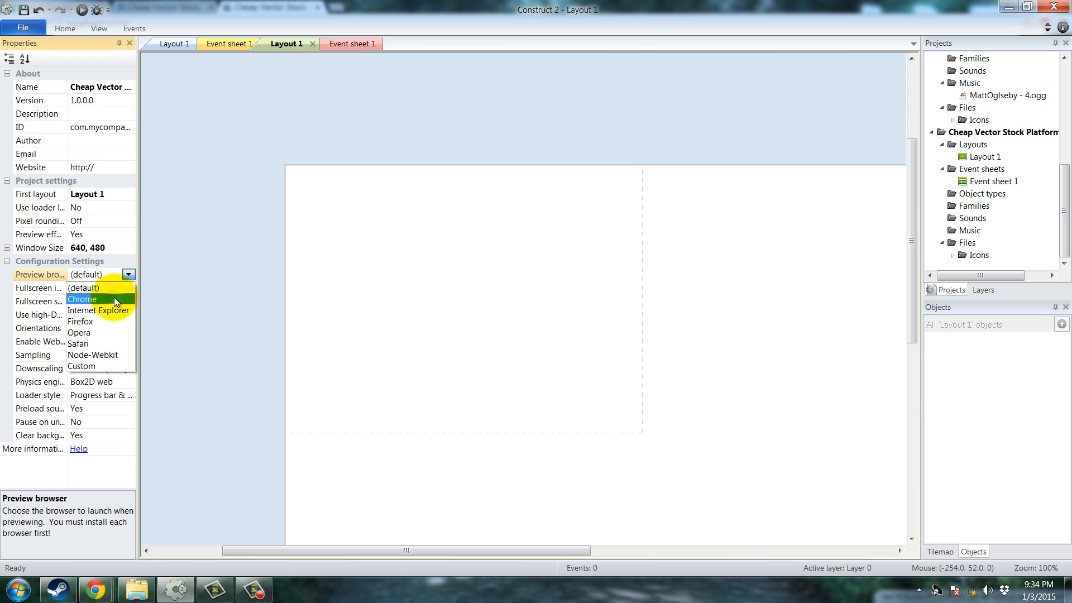
{"action": "left_click", "coordinate": [113, 298]}
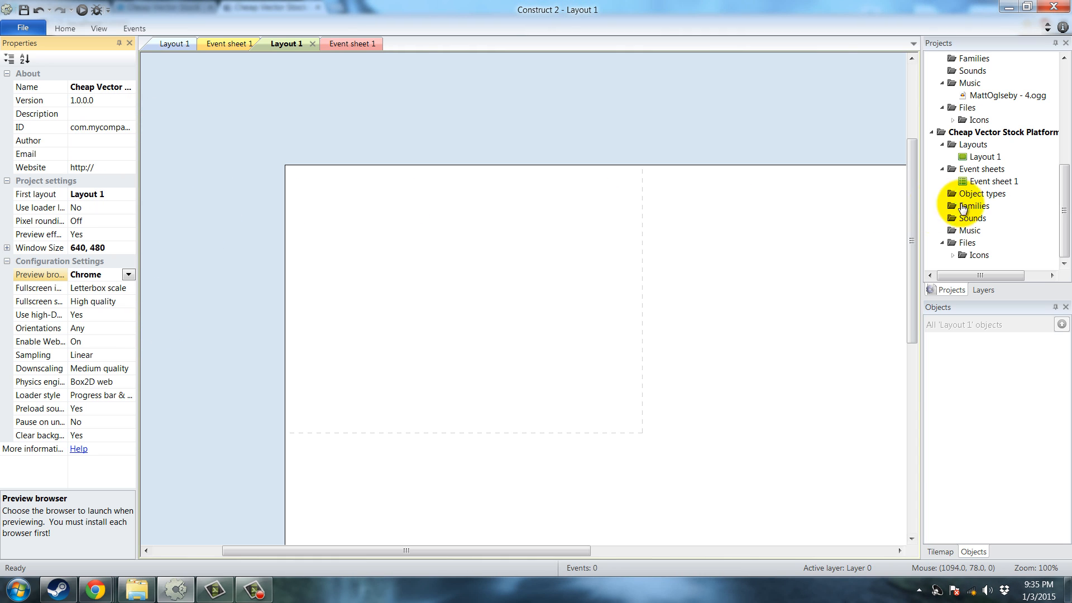
- Rename the new project's Layout 1 as Stage 1 and set its layout size to 1250, 480
{"action": "left_click", "coordinate": [983, 158]}
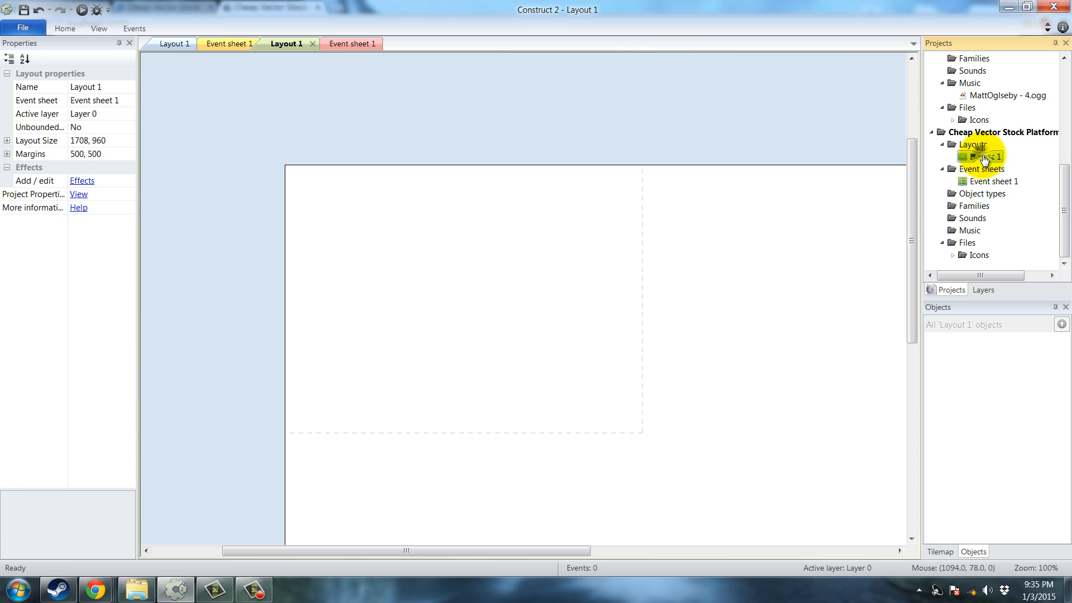
{"action": "left_click", "coordinate": [81, 87]}
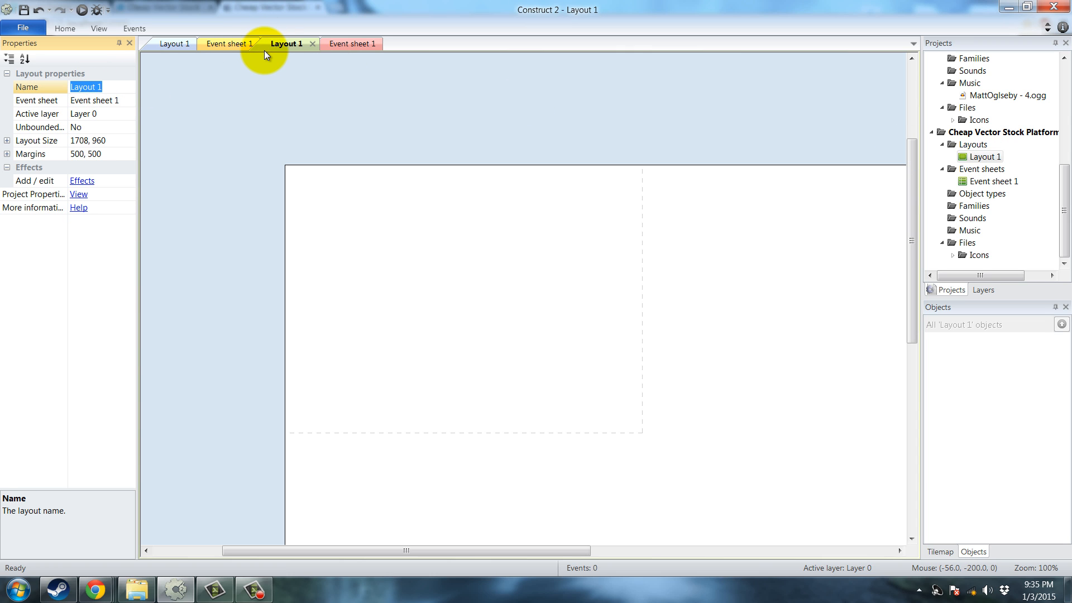
{"action": "type", "text": "Stage"}
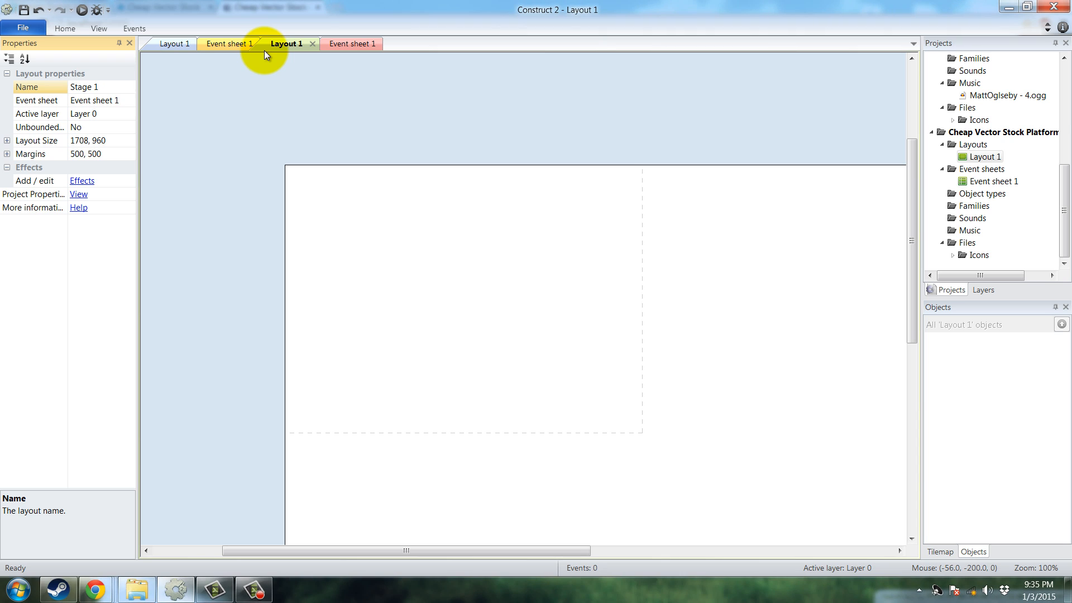
{"action": "left_click", "coordinate": [97, 144]}
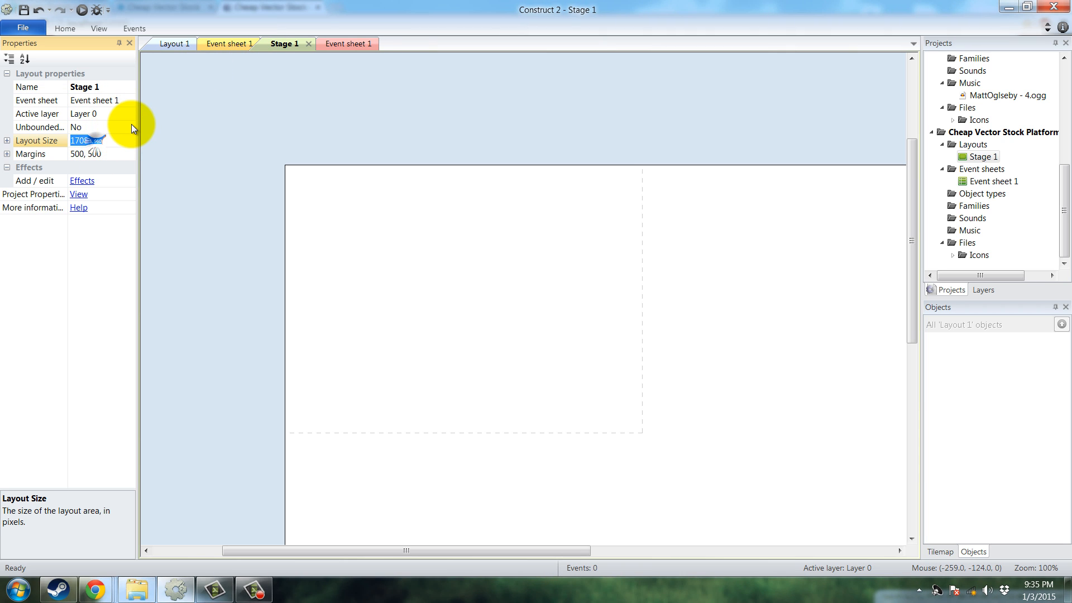
{"action": "type", "text": "1250, 480"}
{"action": "key", "text": "Return"}
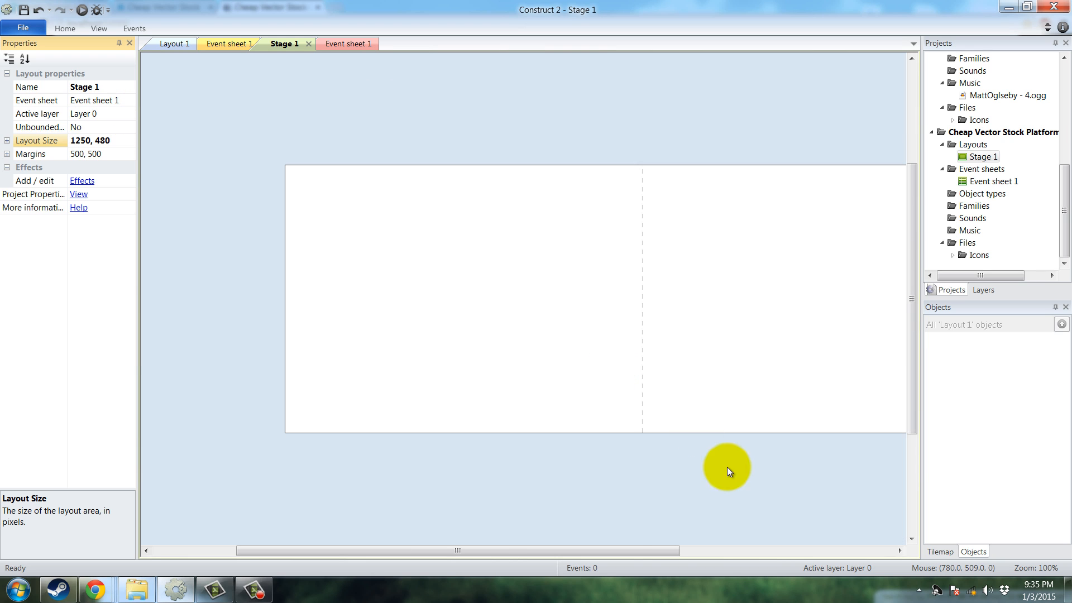
{"action": "left_click_drag", "start_coordinate": [620, 550], "coordinate": [672, 554]}
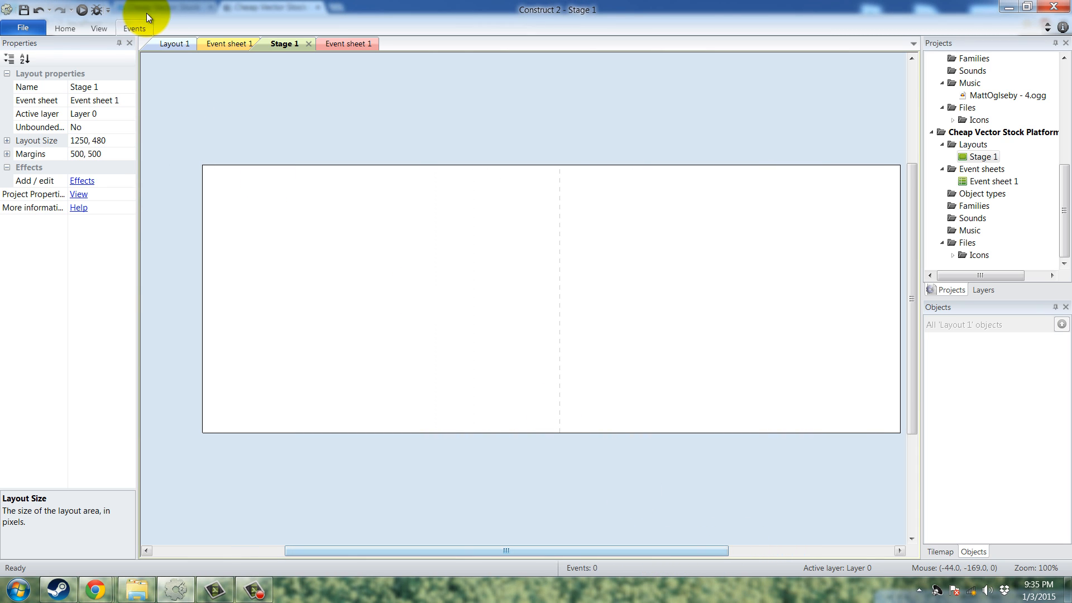
- Save the project as the compressed project file Cheap Vector Stock Platform Game.capx and return to the project tree
{"action": "left_click", "coordinate": [25, 31]}
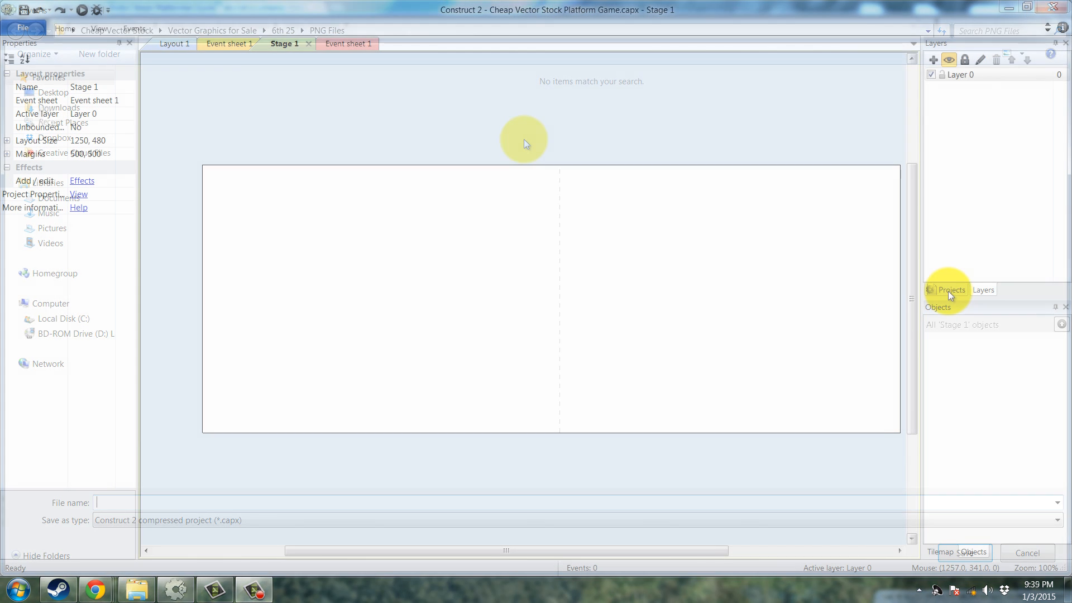
{"action": "left_click", "coordinate": [951, 291]}
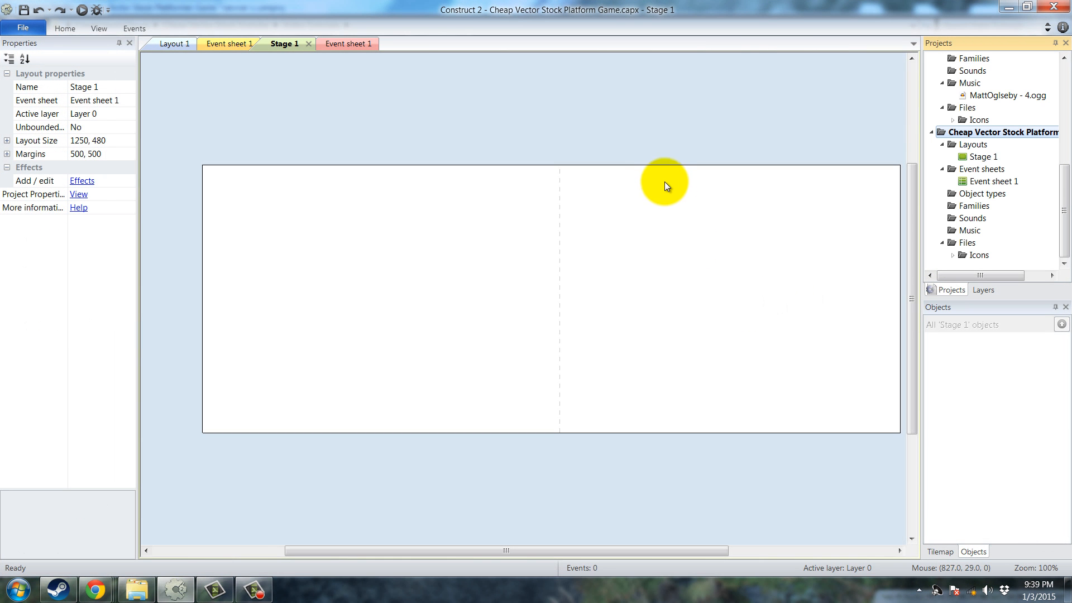
- Rename Stage 1's existing layer, Layer 0, as Background
{"action": "left_click", "coordinate": [984, 293]}
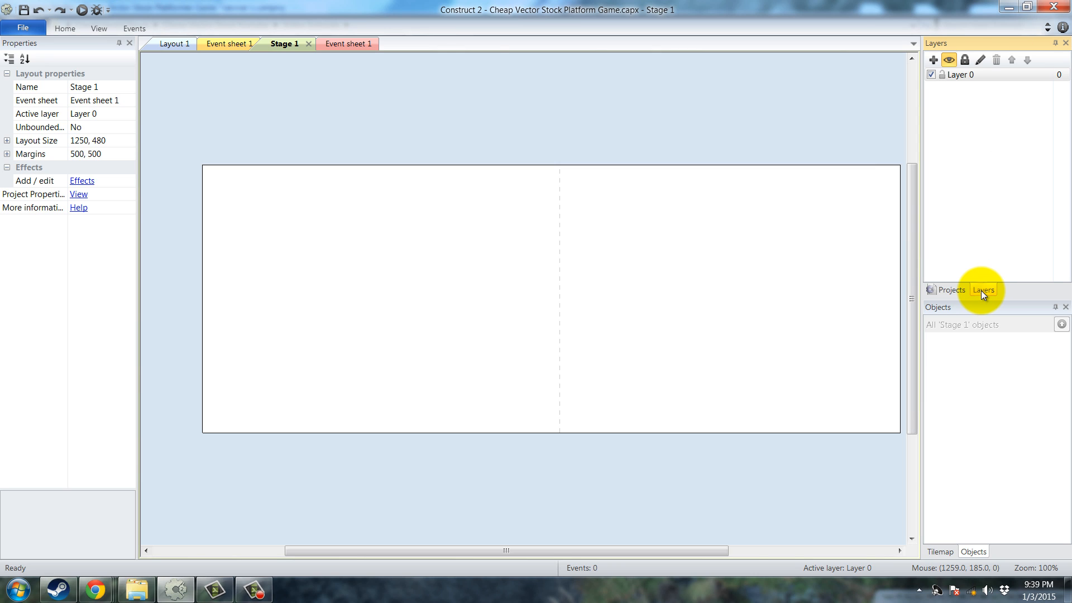
{"action": "left_click", "coordinate": [967, 73]}
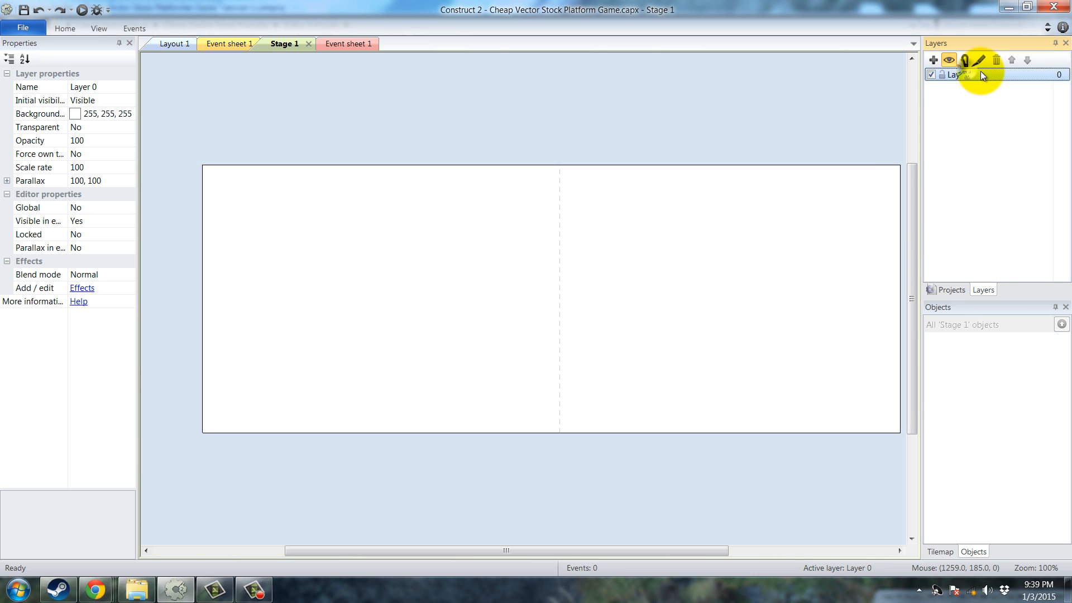
{"action": "left_click", "coordinate": [983, 62]}
{"action": "type", "text": "Back"}
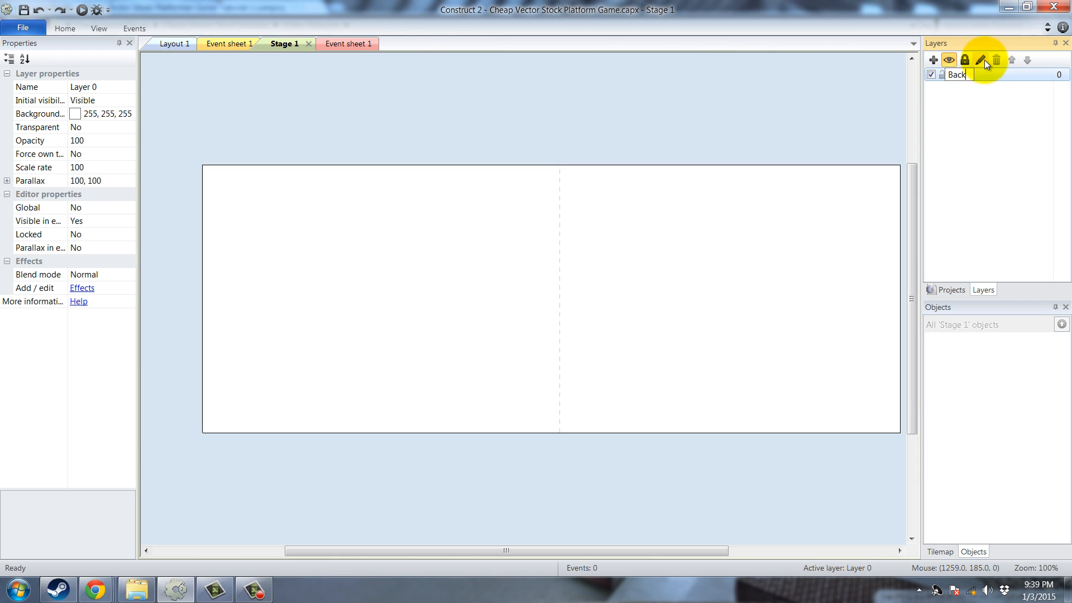
{"action": "type", "text": "ground"}
{"action": "key", "text": "Return"}
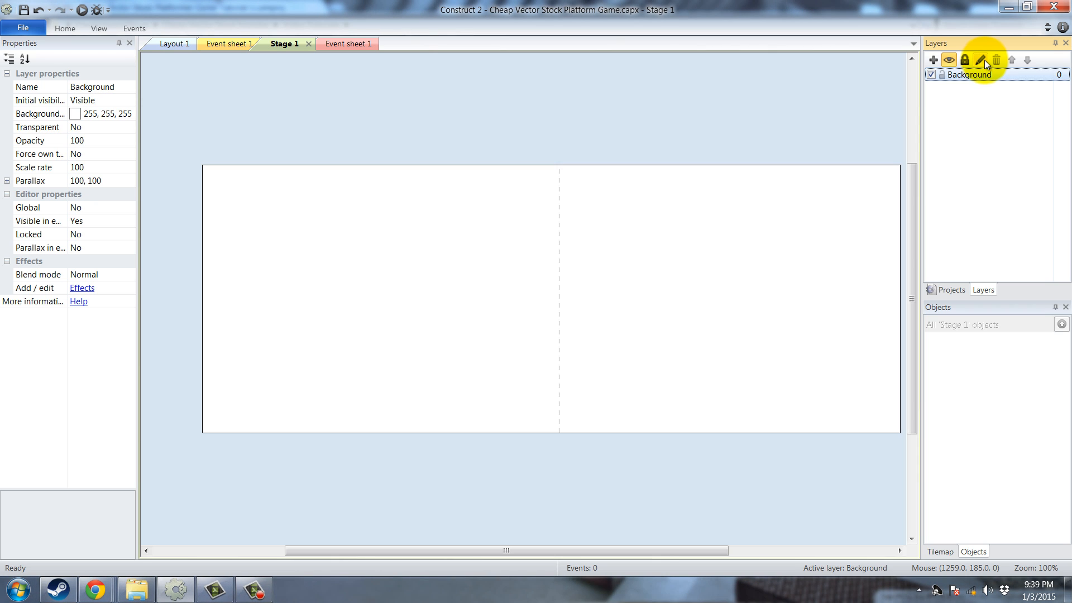
- Add a new layer above Background and name it Platform
{"action": "left_click", "coordinate": [932, 59]}
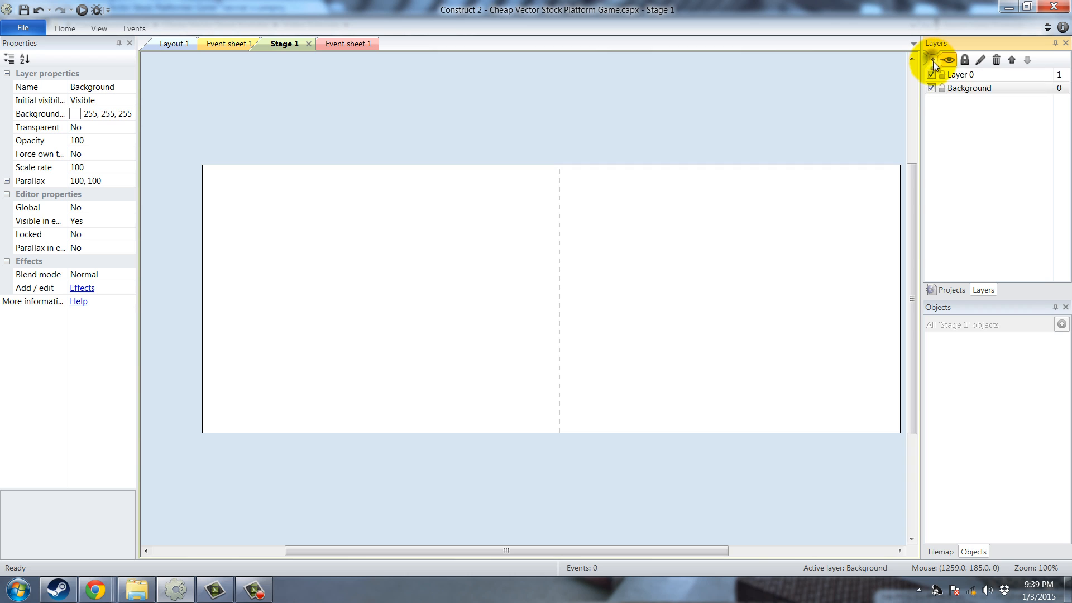
{"action": "left_click", "coordinate": [979, 60]}
{"action": "type", "text": "Platform"}
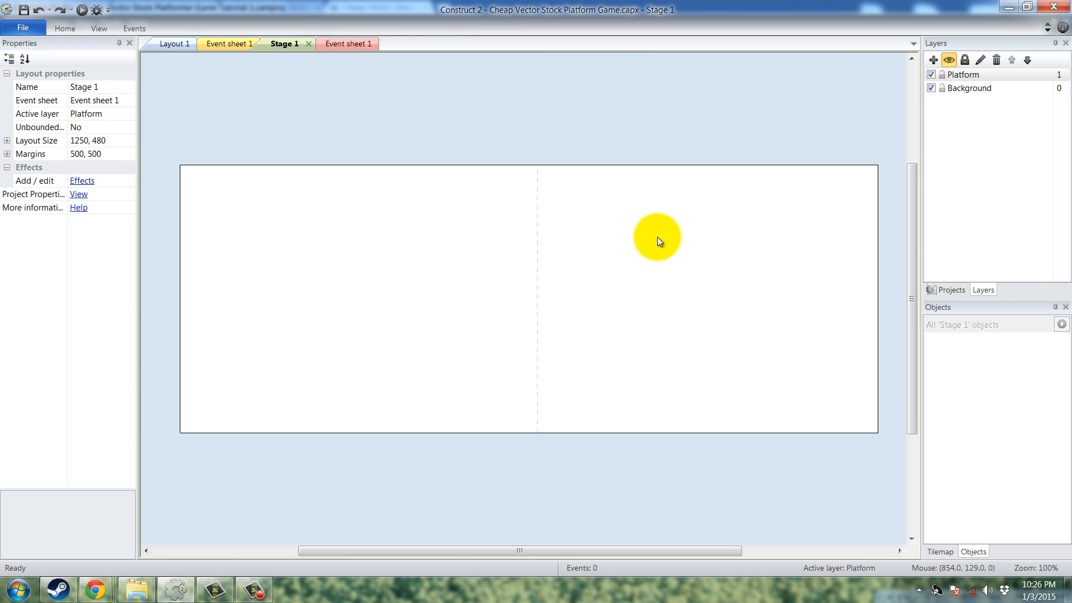
- Insert a new Sprite object on the Background layer near the middle of Stage 1
{"action": "left_click", "coordinate": [974, 91]}
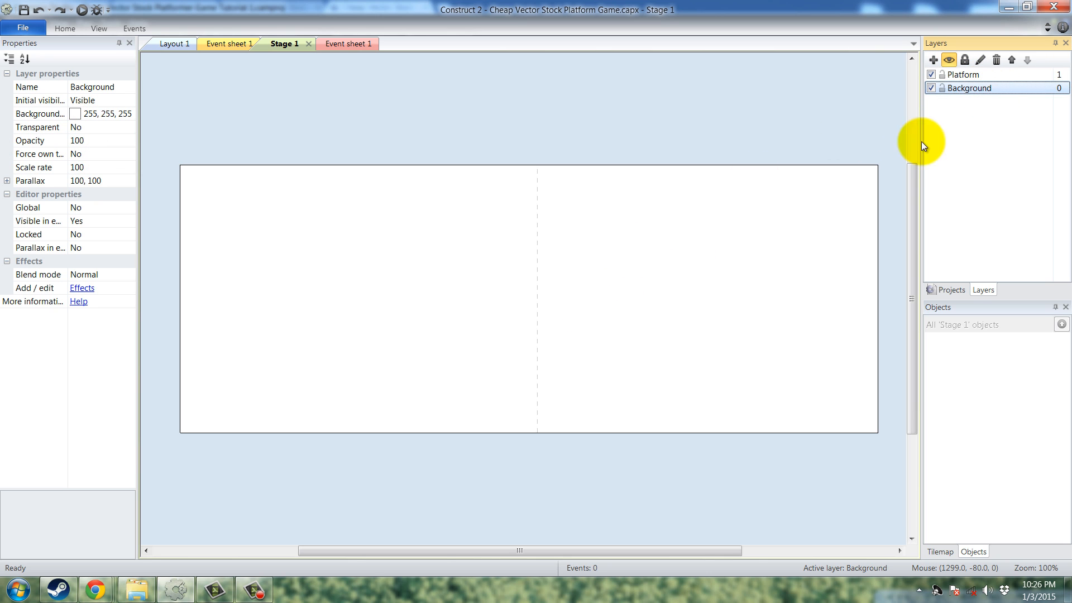
{"action": "double_click", "coordinate": [517, 283]}
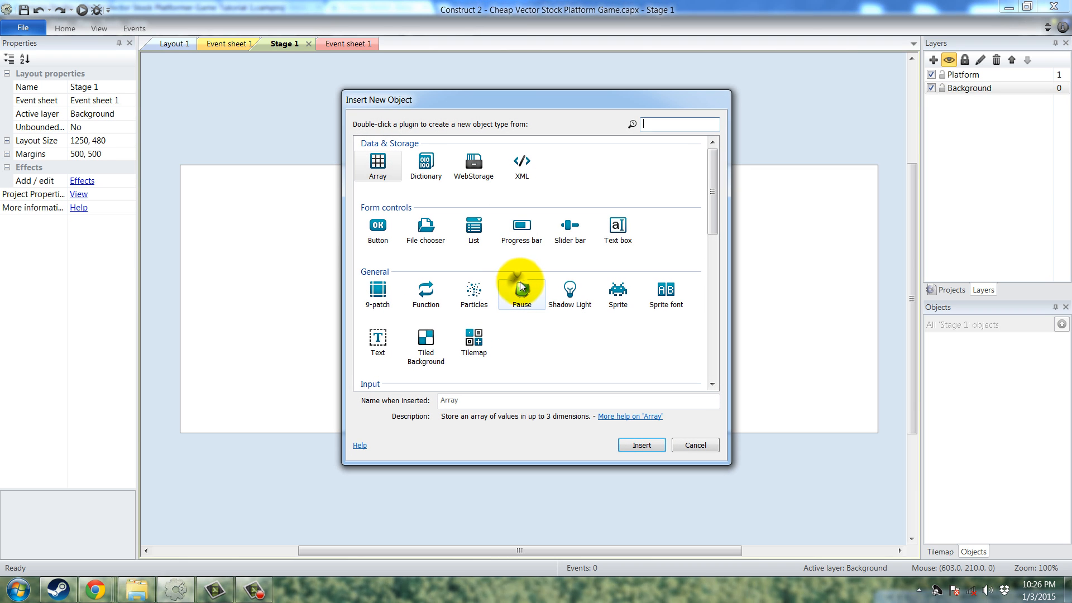
{"action": "left_click", "coordinate": [618, 296]}
{"action": "left_click", "coordinate": [626, 445]}
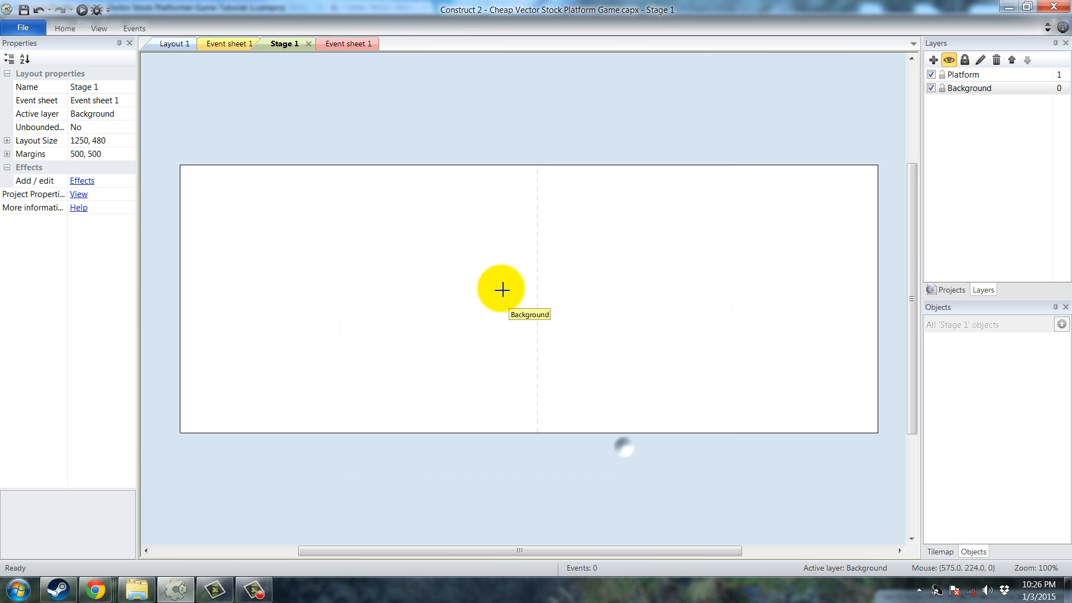
{"action": "left_click", "coordinate": [500, 287]}
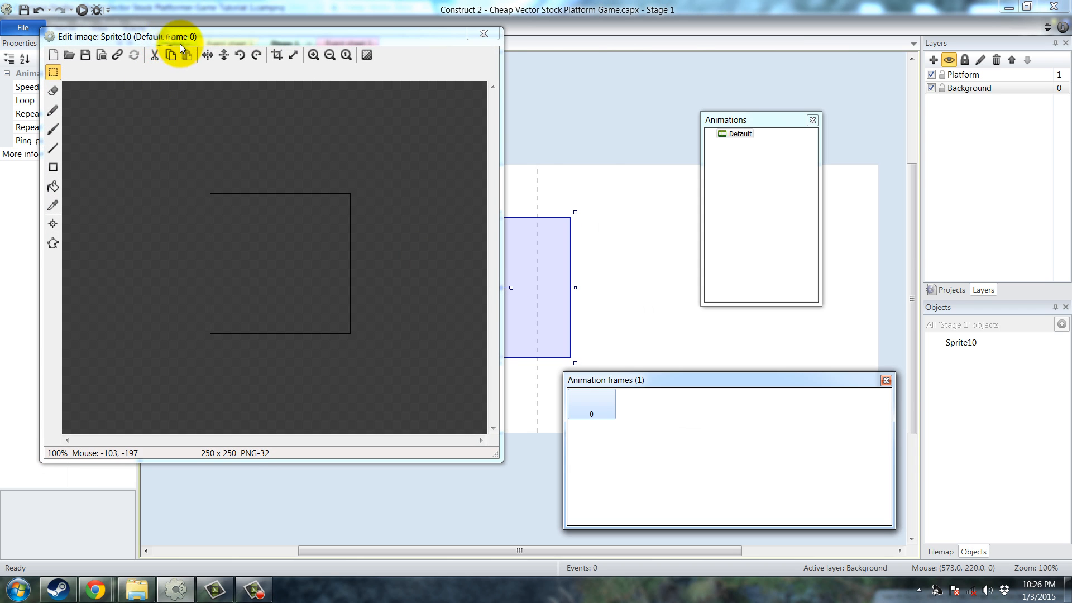
- Load the Platform Game 1 Backgrounds 1 PNG into the new sprite's first frame and look over its three backgrounds
{"action": "left_click_drag", "start_coordinate": [180, 43], "coordinate": [230, 65]}
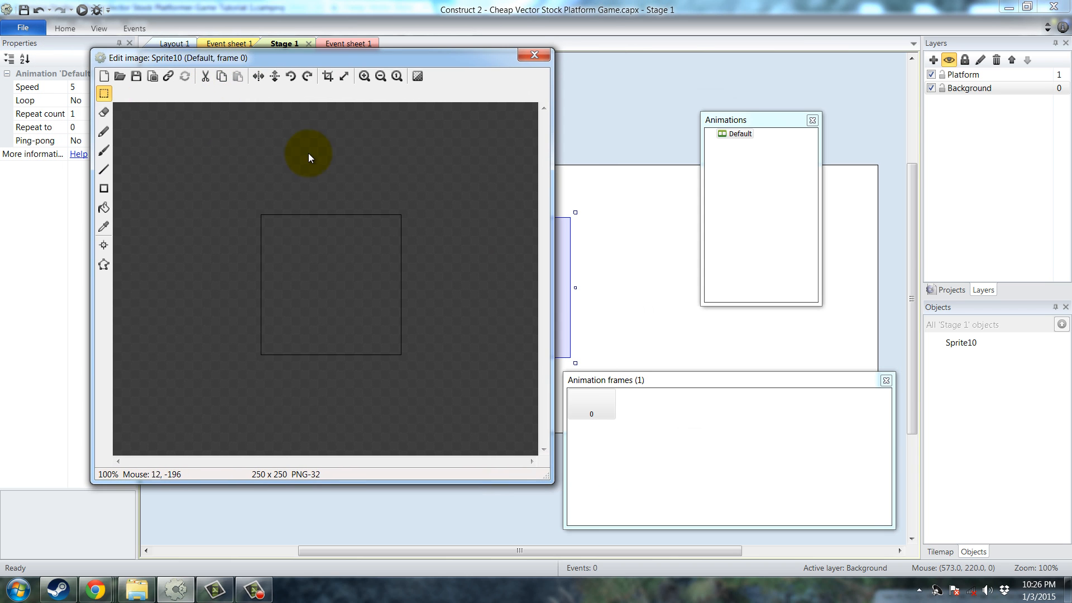
{"action": "left_click", "coordinate": [120, 76]}
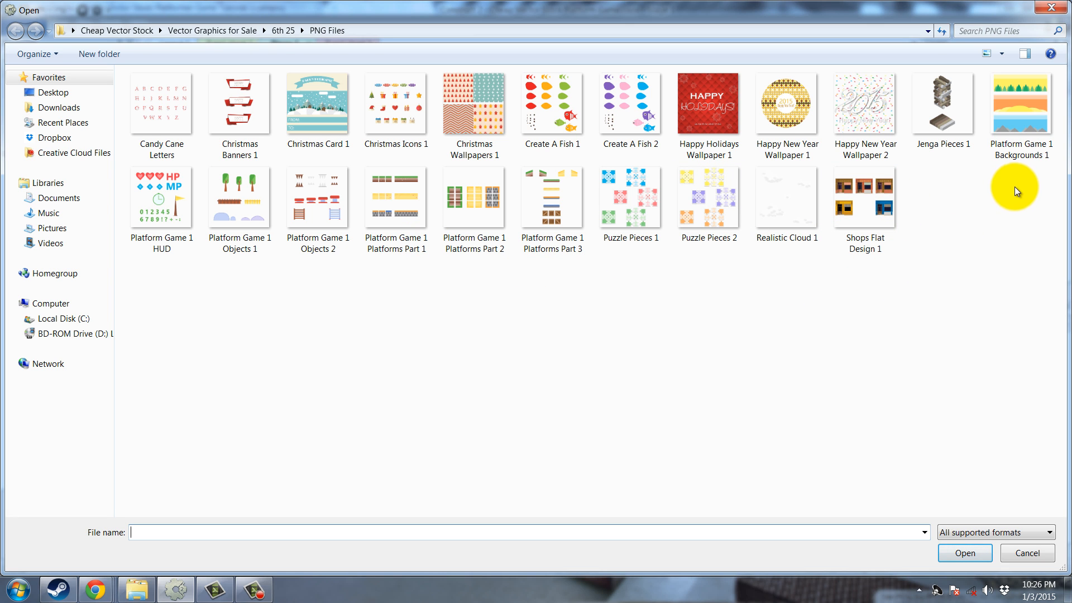
{"action": "double_click", "coordinate": [1021, 122]}
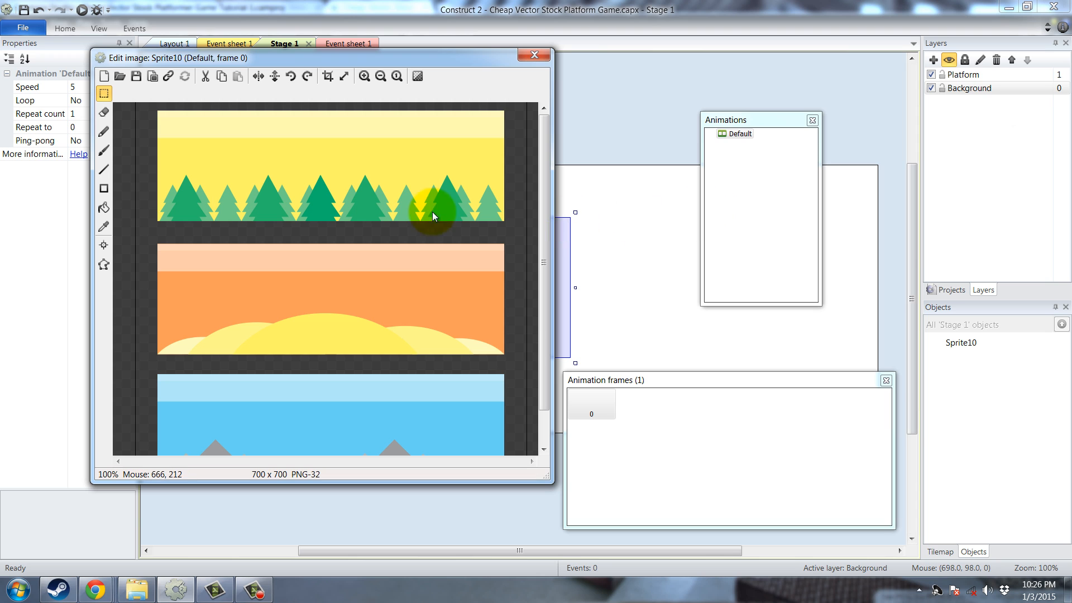
{"action": "left_click_drag", "start_coordinate": [540, 299], "coordinate": [537, 350]}
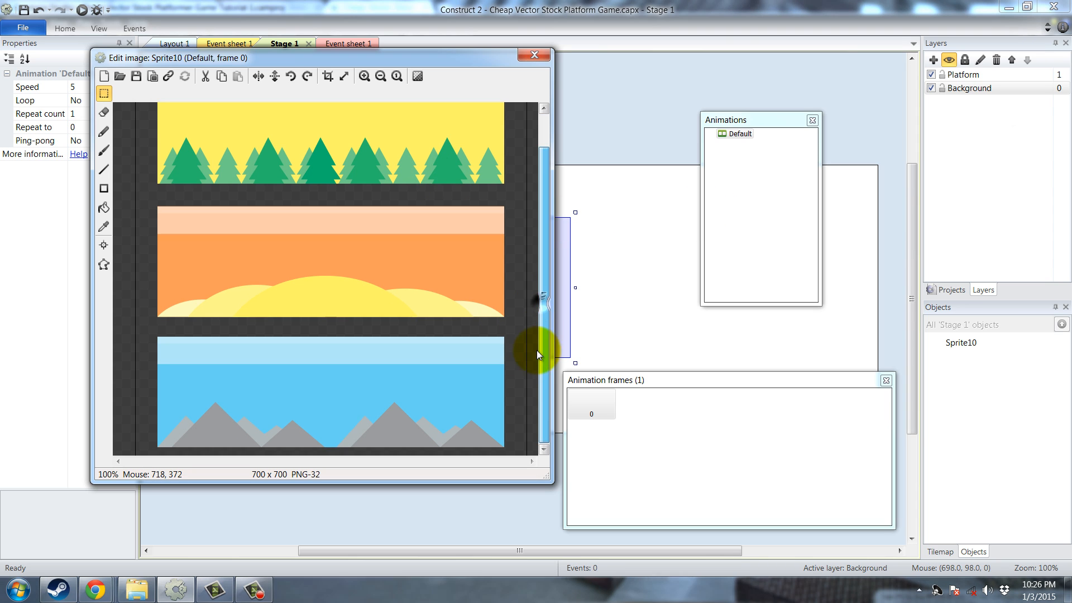
{"action": "scroll", "coordinate": [547, 361], "scroll_direction": "up", "scroll_amount": 2}
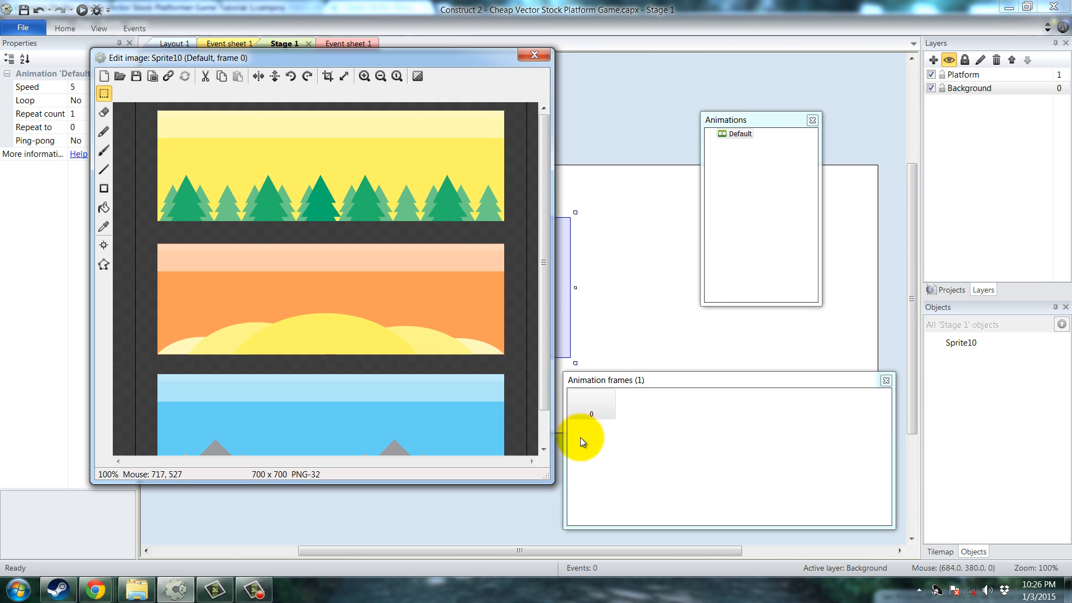
- Duplicate the sprite's frame twice so the Default animation has three identical frames
{"action": "left_click", "coordinate": [595, 406]}
{"action": "right_click", "coordinate": [595, 404]}
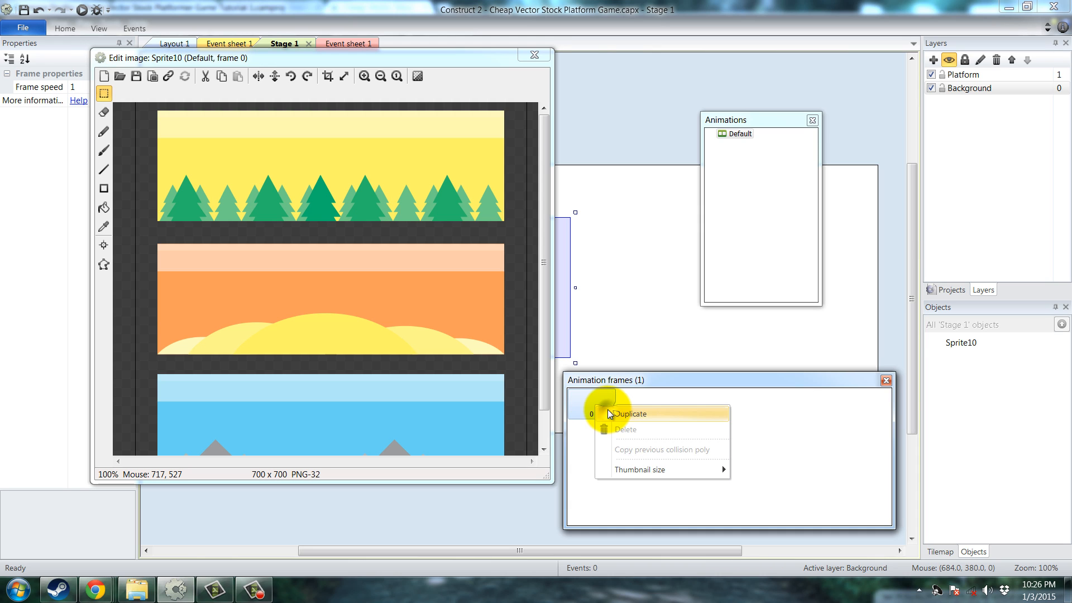
{"action": "left_click", "coordinate": [636, 411]}
{"action": "right_click", "coordinate": [652, 403]}
{"action": "left_click", "coordinate": [658, 407]}
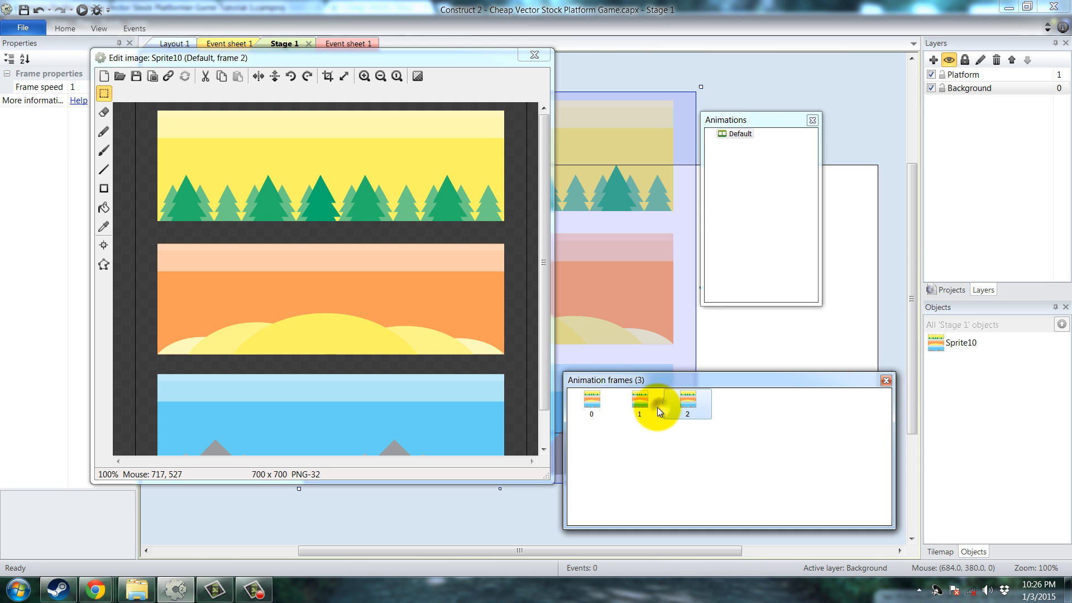
- Erase everything except the yellow forest background in frame 0 and everything except the orange hills background in frame 1
{"action": "left_click", "coordinate": [601, 403]}
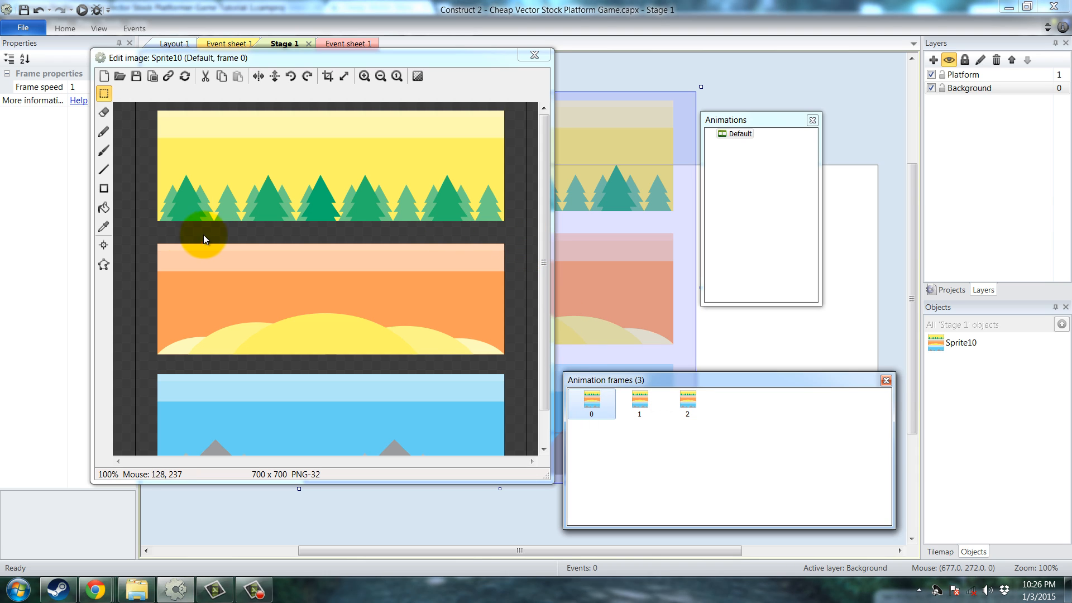
{"action": "key", "text": "Delete"}
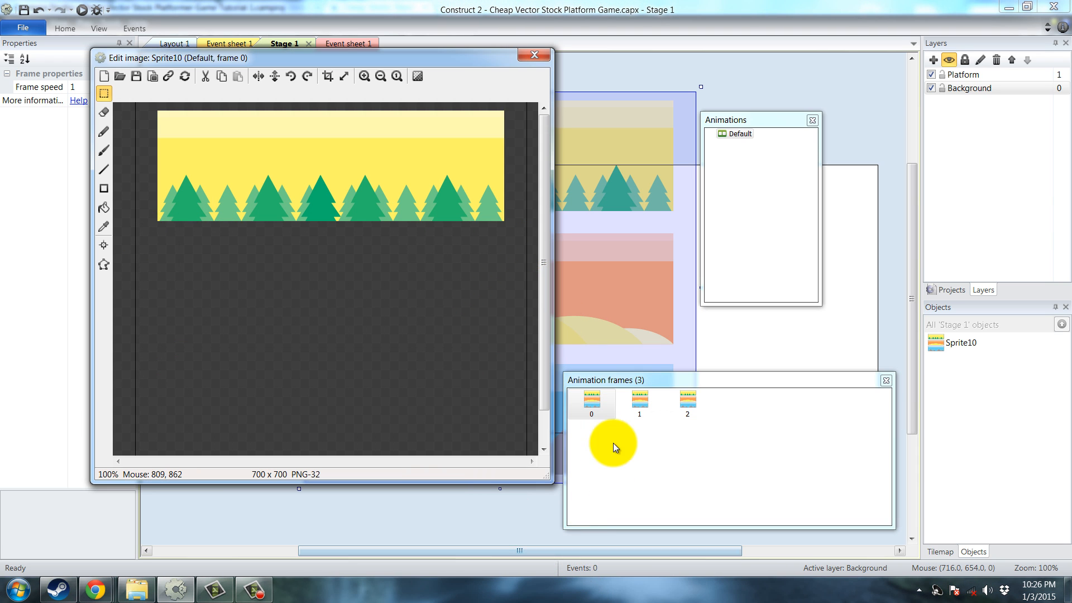
{"action": "left_click", "coordinate": [638, 404]}
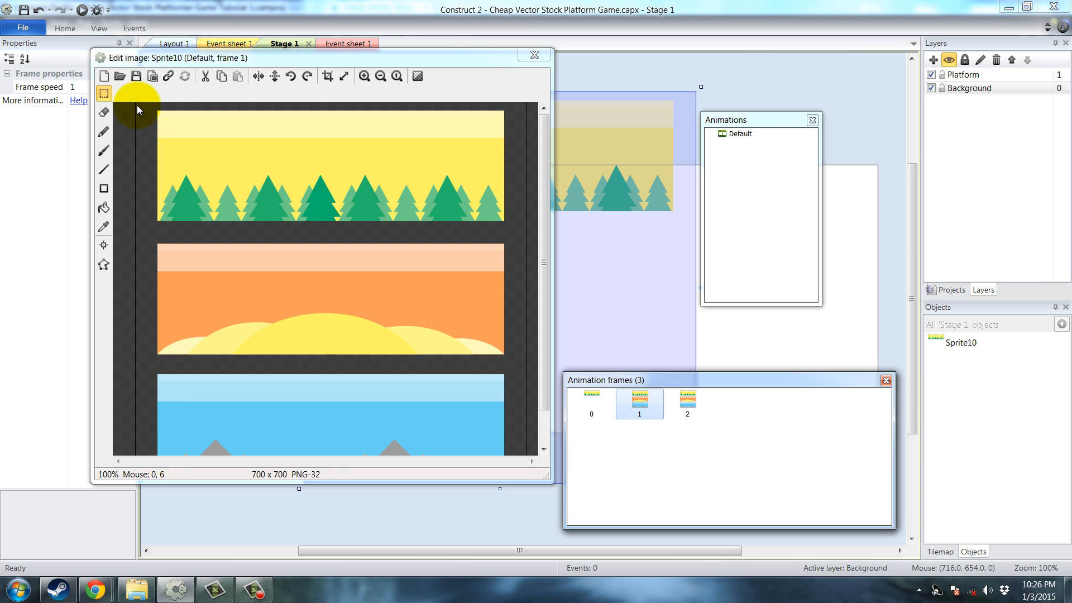
{"action": "left_click", "coordinate": [541, 163]}
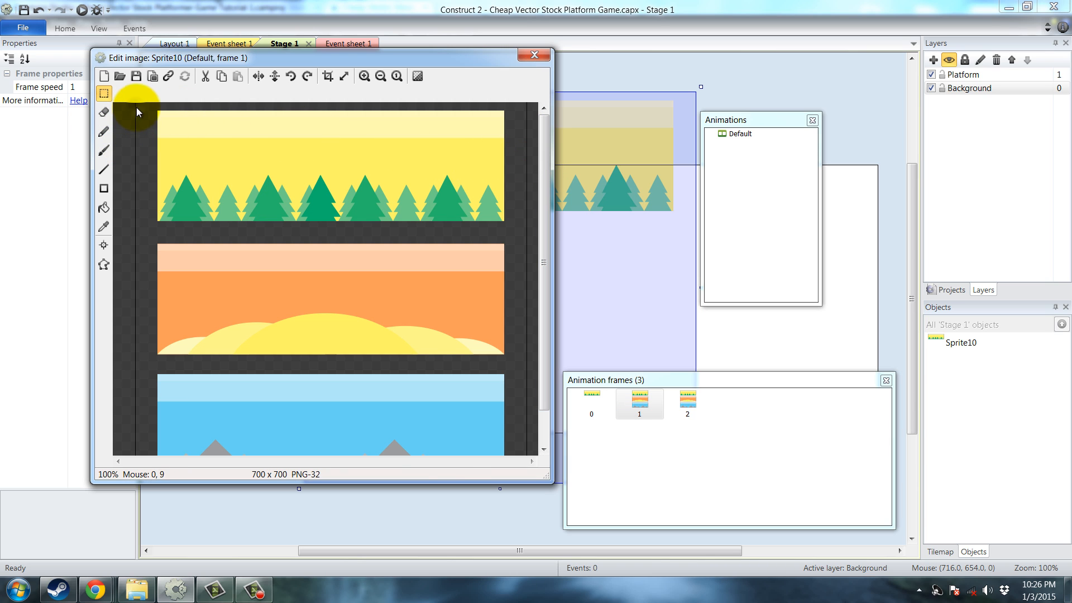
{"action": "left_click_drag", "start_coordinate": [137, 112], "coordinate": [545, 226]}
{"action": "key", "text": "Delete"}
{"action": "left_click", "coordinate": [393, 316]}
{"action": "left_click_drag", "start_coordinate": [155, 369], "coordinate": [515, 494]}
{"action": "key", "text": "Delete"}
- Erase the forest and orange hills from frame 2, keeping only the blue mountain background, and check the frames
{"action": "left_click", "coordinate": [685, 408]}
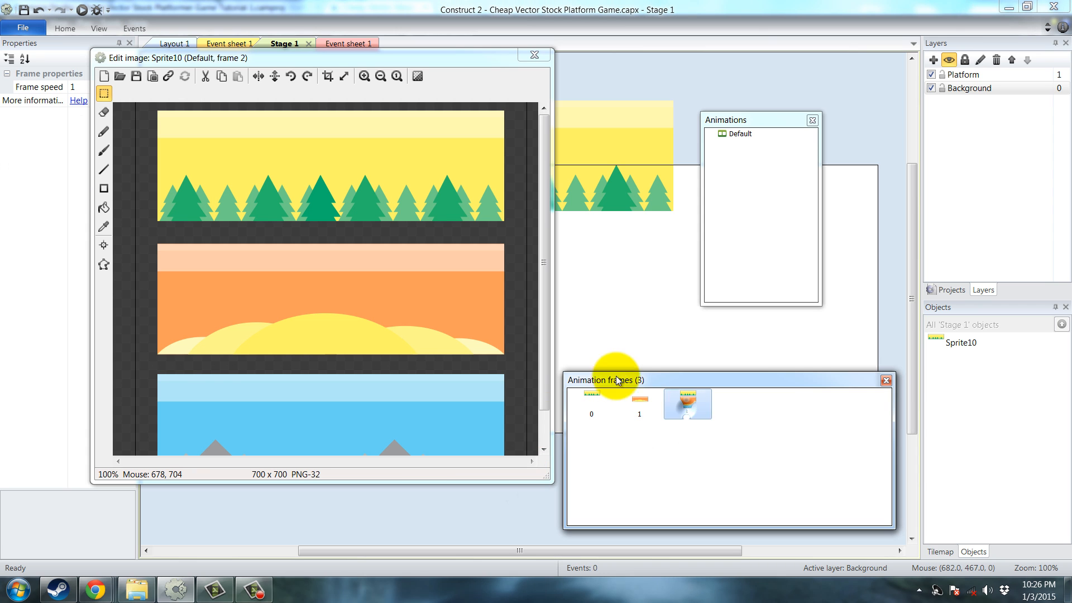
{"action": "mouse_move", "coordinate": [135, 358]}
{"action": "left_mouse_down"}
{"action": "mouse_move", "coordinate": [504, 276]}
{"action": "mouse_move", "coordinate": [581, 96]}
{"action": "left_mouse_up"}
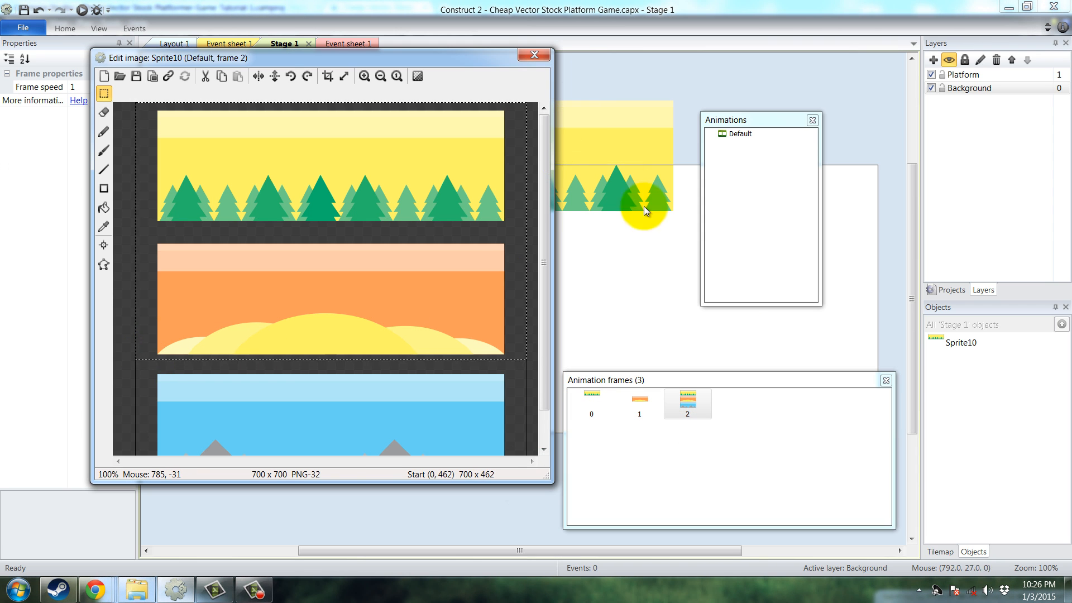
{"action": "key", "text": "Delete"}
{"action": "left_click", "coordinate": [593, 403]}
{"action": "left_click", "coordinate": [638, 403]}
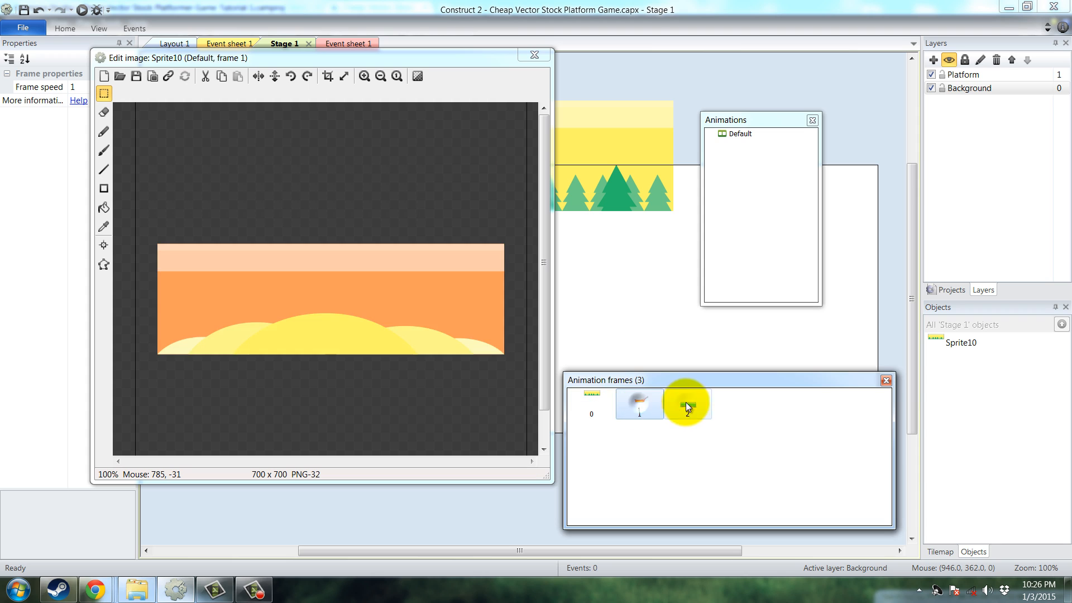
{"action": "left_click", "coordinate": [685, 402]}
{"action": "left_click", "coordinate": [644, 404]}
- Crop the transparent edges off all three background frames and check the cropped images
{"action": "left_click", "coordinate": [592, 403]}
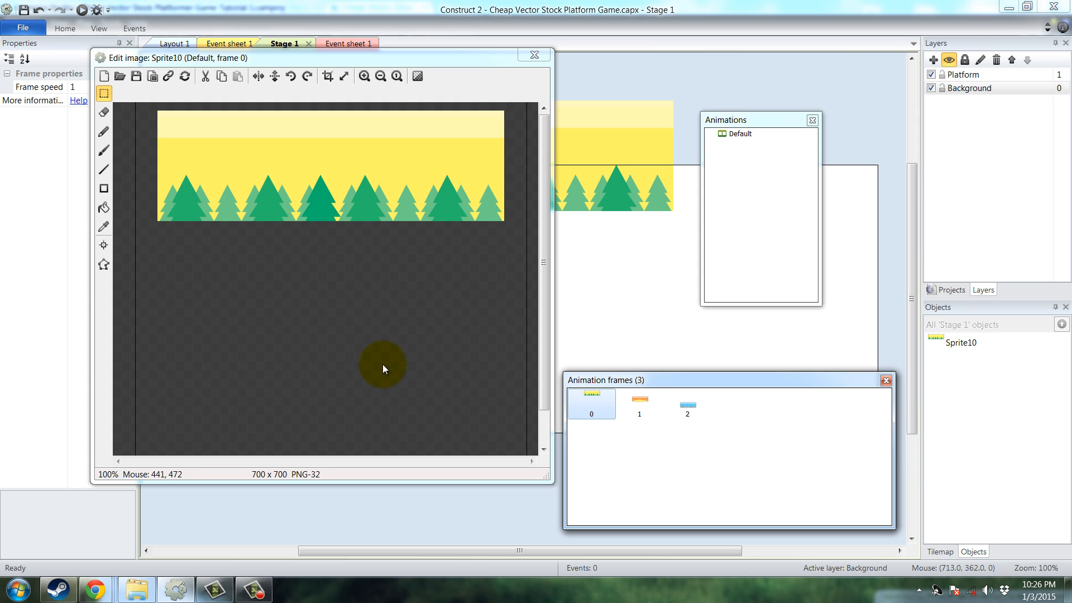
{"action": "left_click", "coordinate": [329, 79]}
{"action": "left_click", "coordinate": [640, 404]}
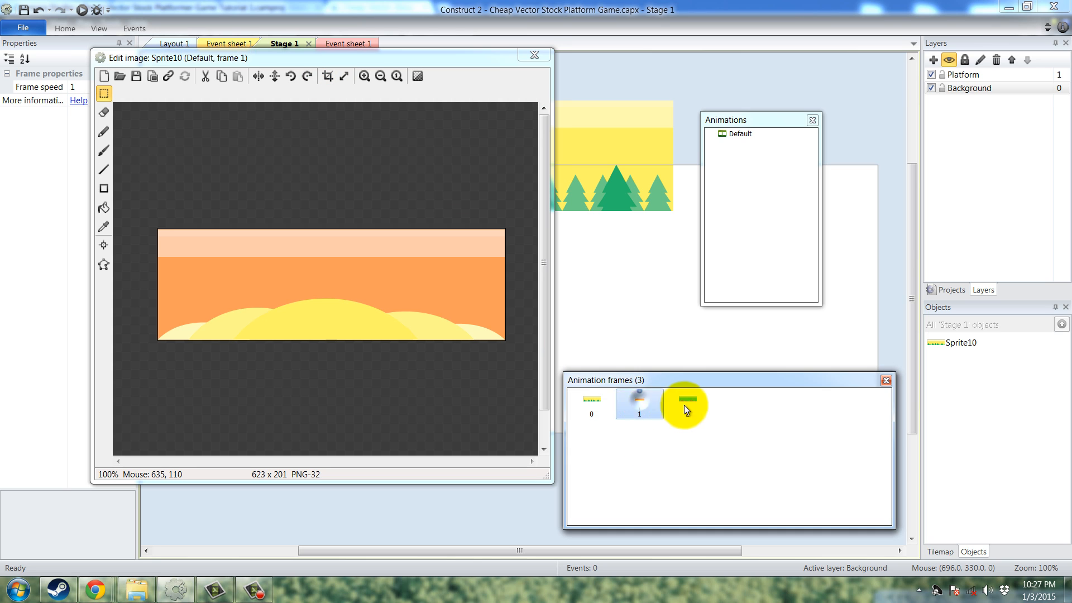
{"action": "left_click", "coordinate": [686, 404]}
- Set the origin image point of frame 0 to X 0, Y 0
{"action": "left_click", "coordinate": [592, 403]}
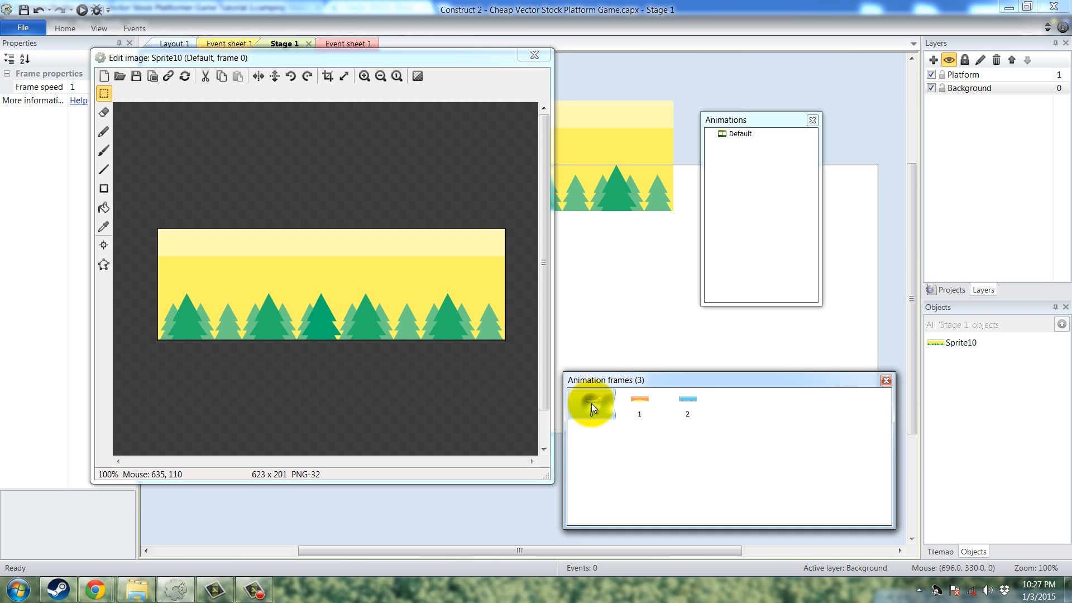
{"action": "left_click", "coordinate": [104, 246]}
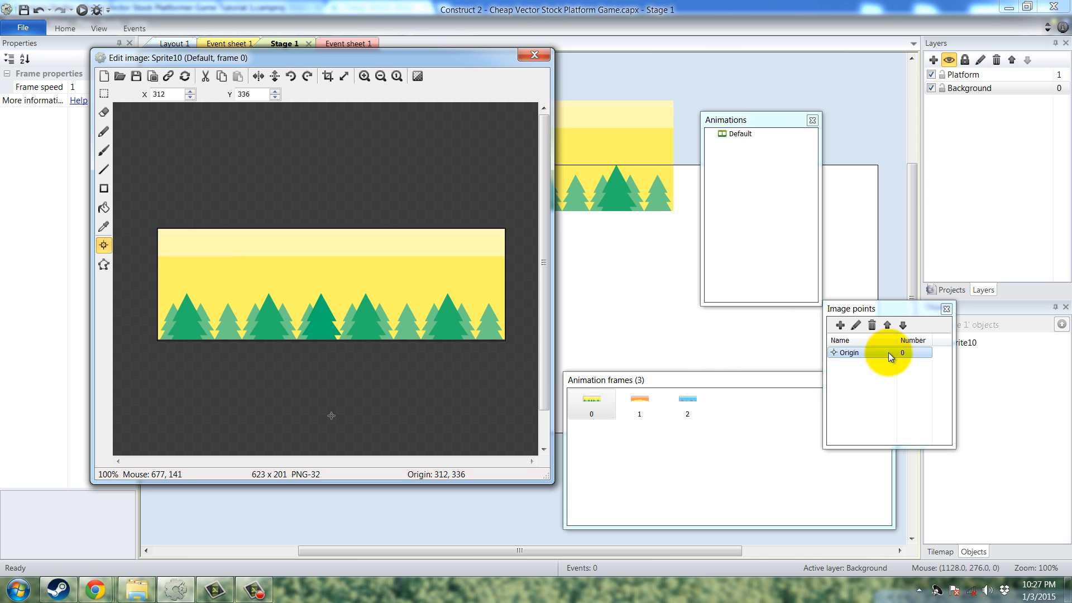
{"action": "double_click", "coordinate": [167, 93]}
{"action": "type", "text": "0"}
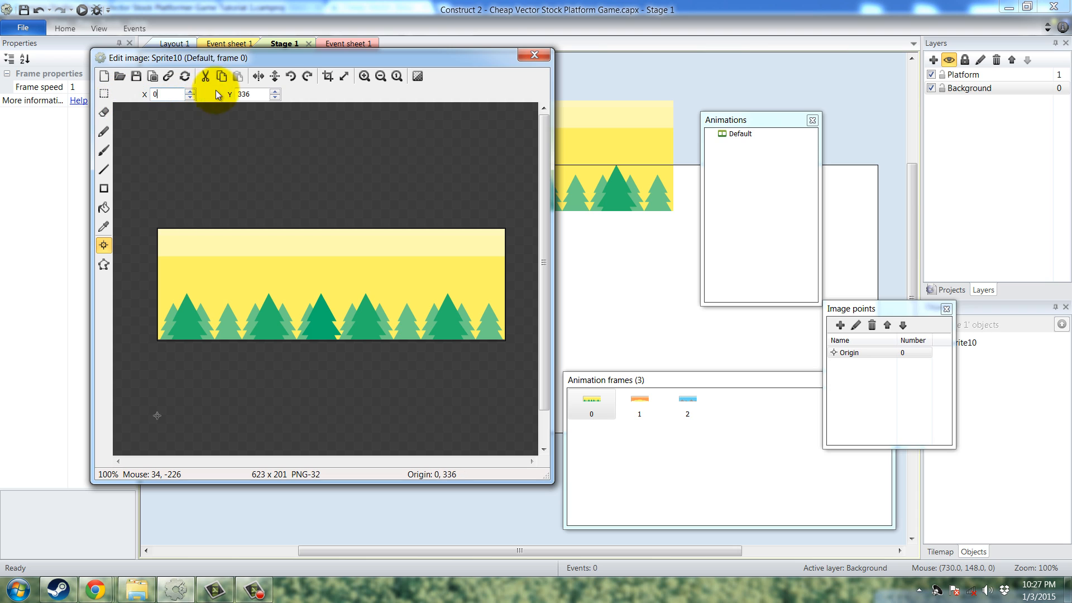
{"action": "double_click", "coordinate": [257, 94]}
{"action": "type", "text": "0"}
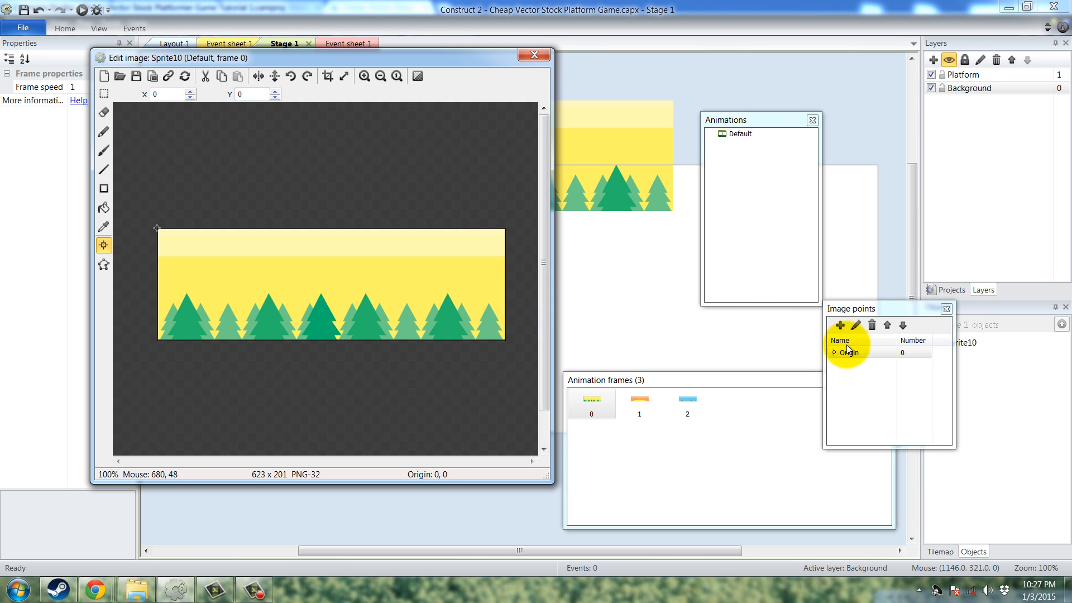
- Apply frame 0's origin point to the whole animation
{"action": "left_click_drag", "start_coordinate": [852, 308], "coordinate": [872, 291]}
{"action": "left_click", "coordinate": [870, 336]}
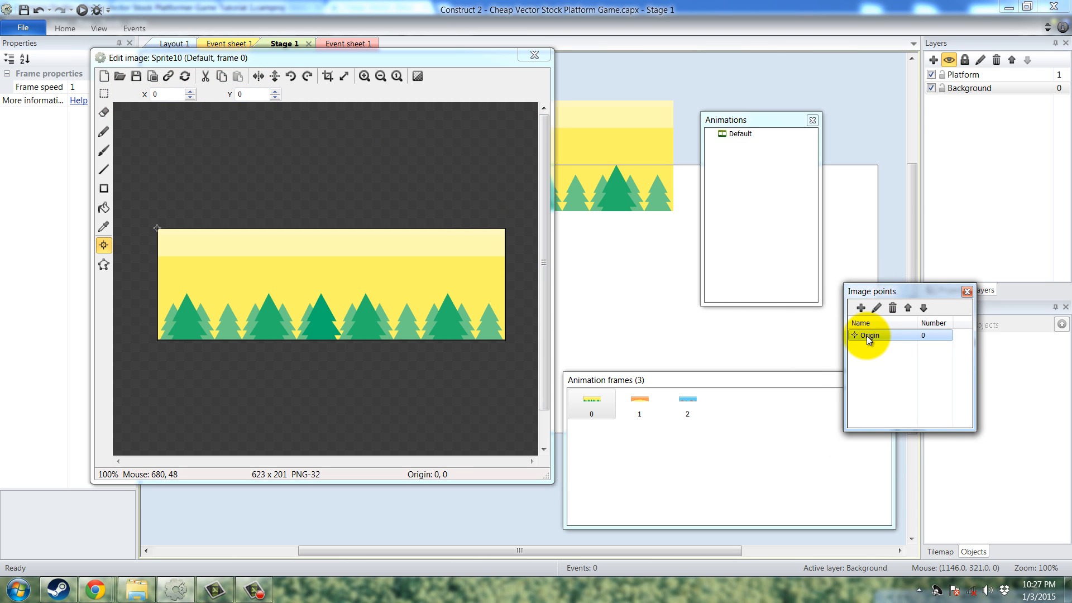
{"action": "right_click", "coordinate": [867, 337]}
{"action": "left_click", "coordinate": [892, 398]}
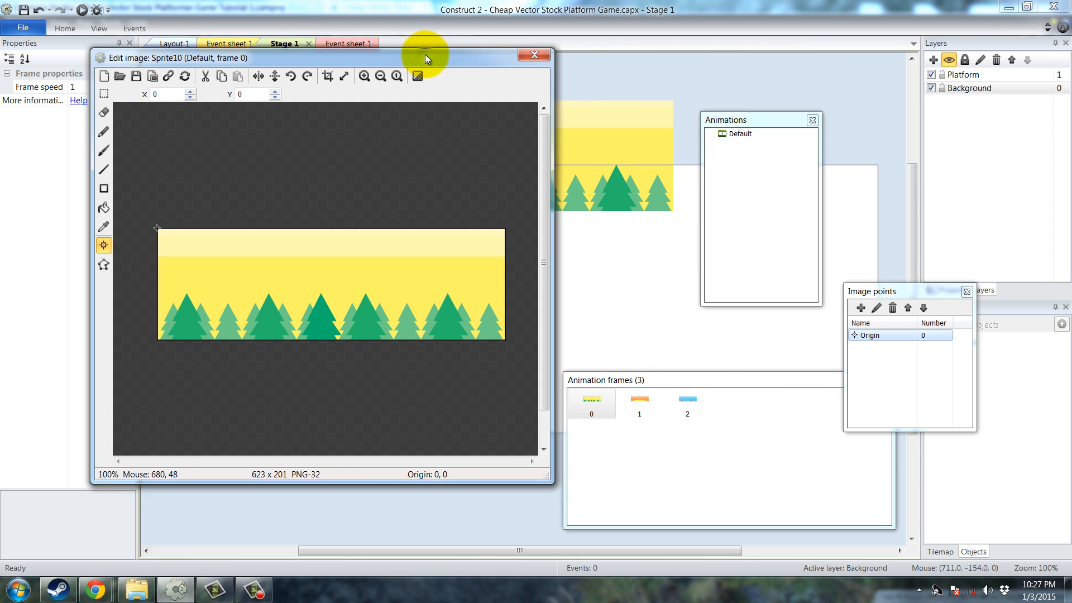
- Set the Default animation's speed to 0, leave Loop at No, and close the image editor
{"action": "left_click_drag", "start_coordinate": [430, 48], "coordinate": [496, 50]}
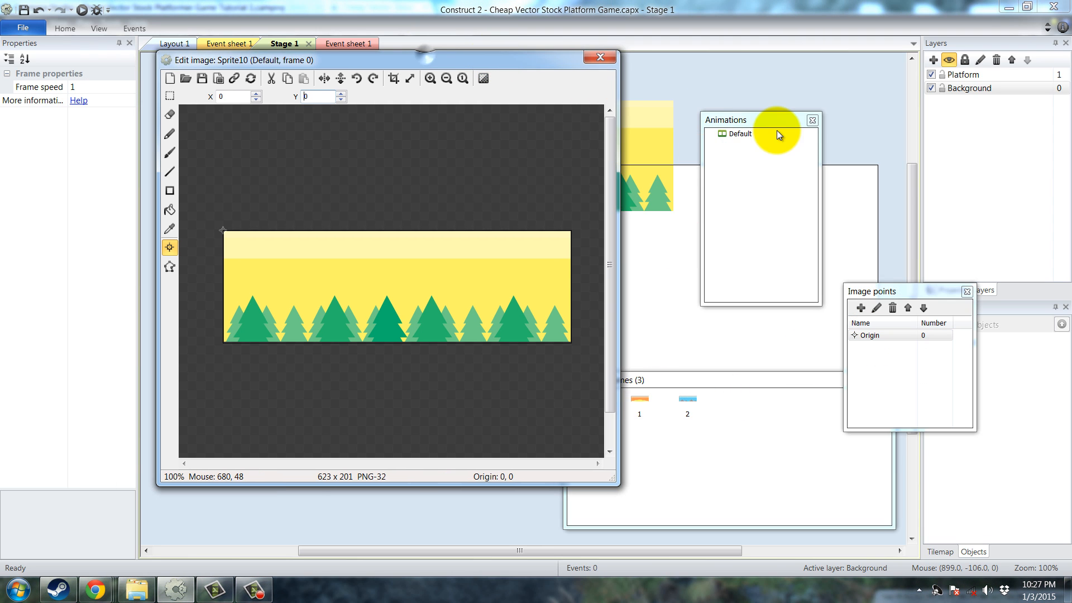
{"action": "left_click", "coordinate": [741, 134]}
{"action": "left_click", "coordinate": [83, 88]}
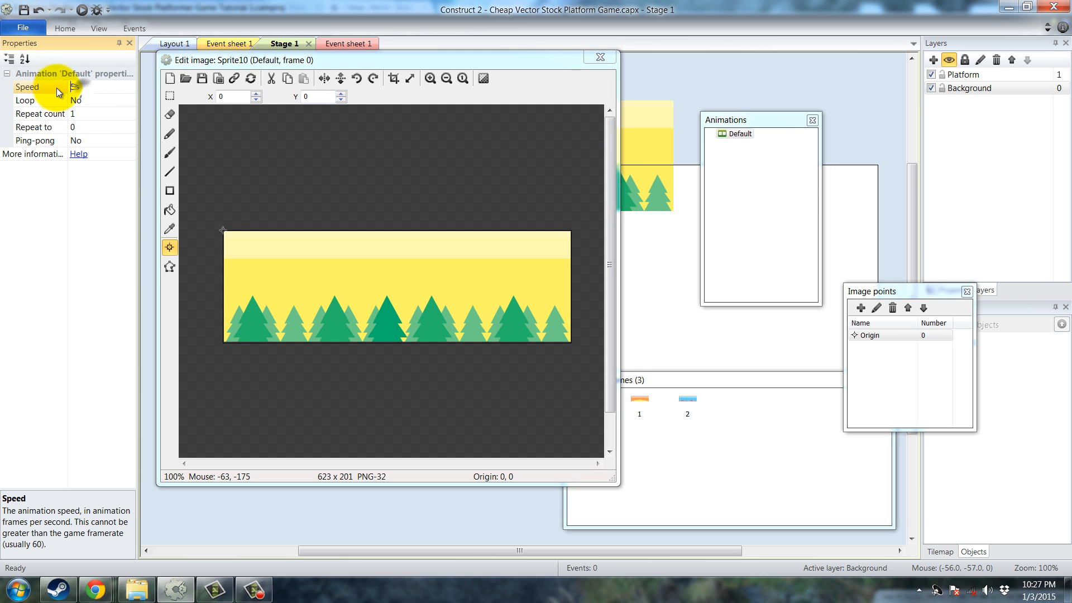
{"action": "left_click", "coordinate": [82, 101]}
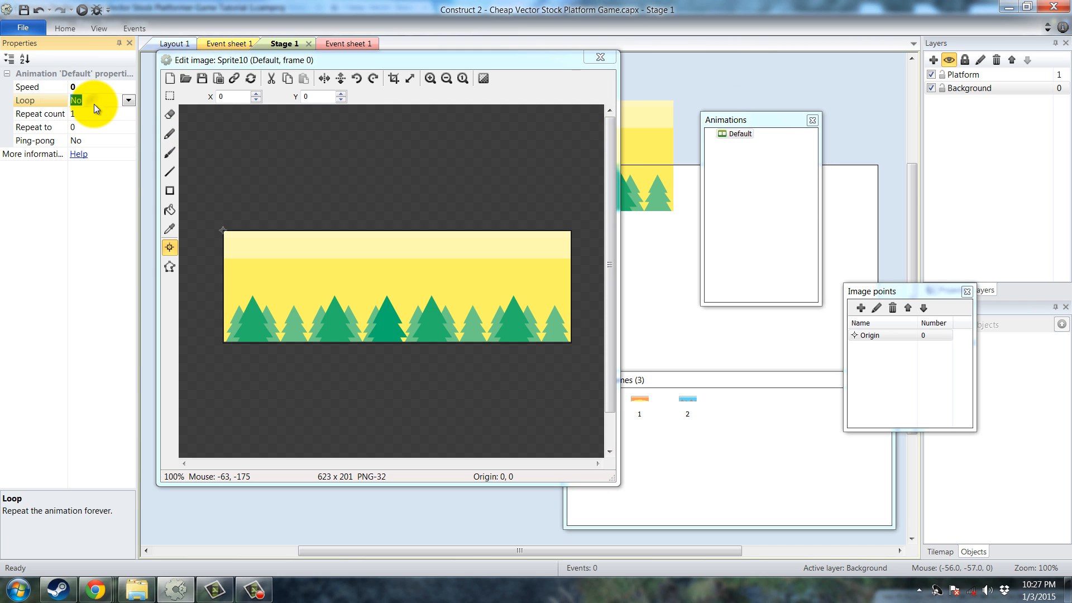
{"action": "left_click", "coordinate": [609, 59]}
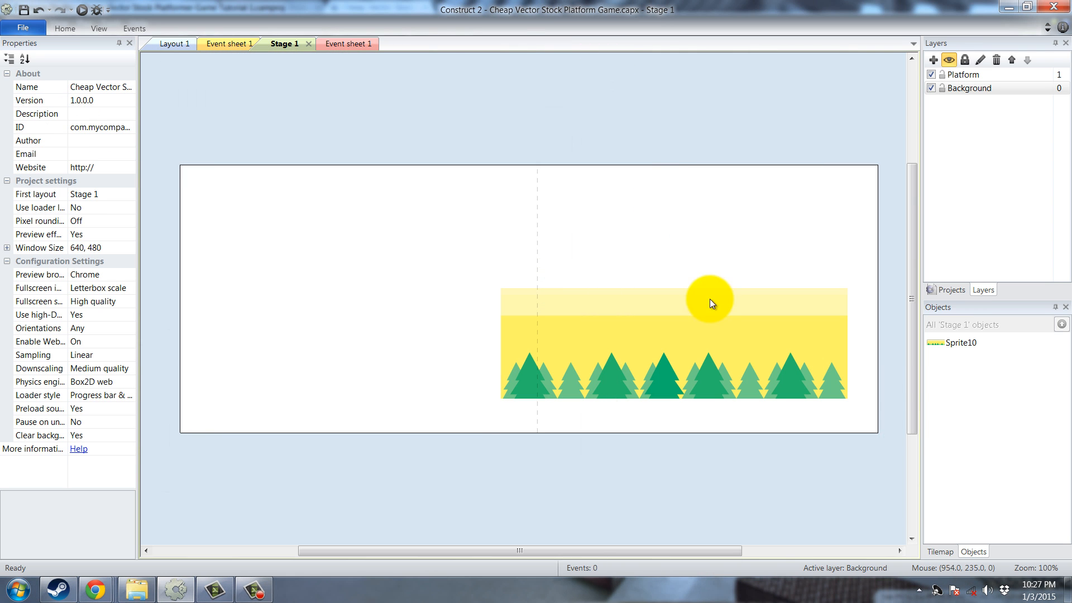
- Position the background sprite at 0, 0 and enlarge it to about 1506 × 486 so it covers the Stage 1 layout
{"action": "left_click_drag", "start_coordinate": [697, 314], "coordinate": [389, 213]}
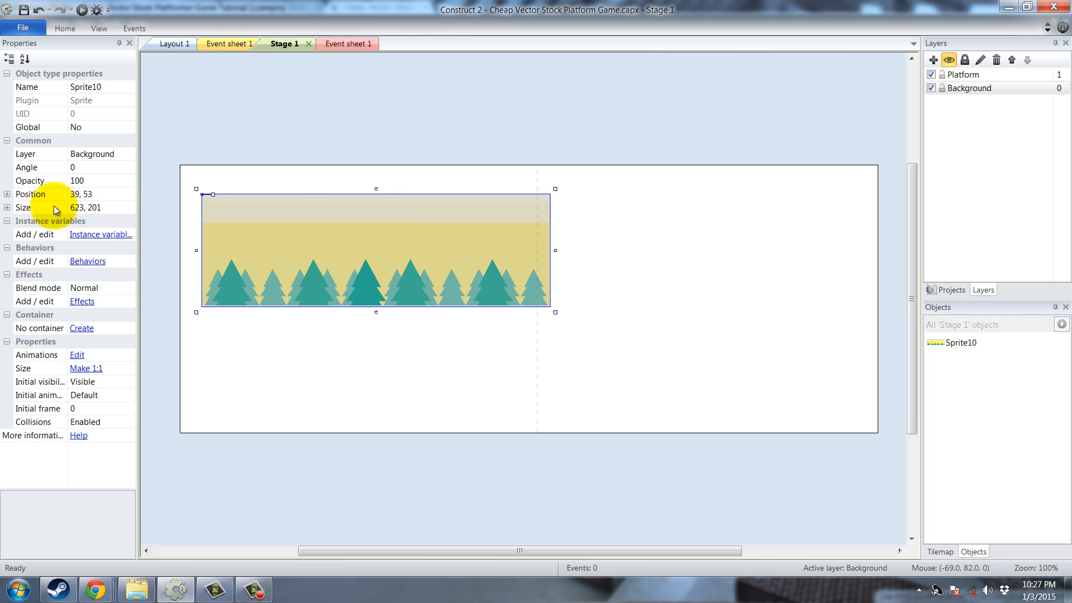
{"action": "left_click", "coordinate": [79, 193]}
{"action": "type", "text": "0"}
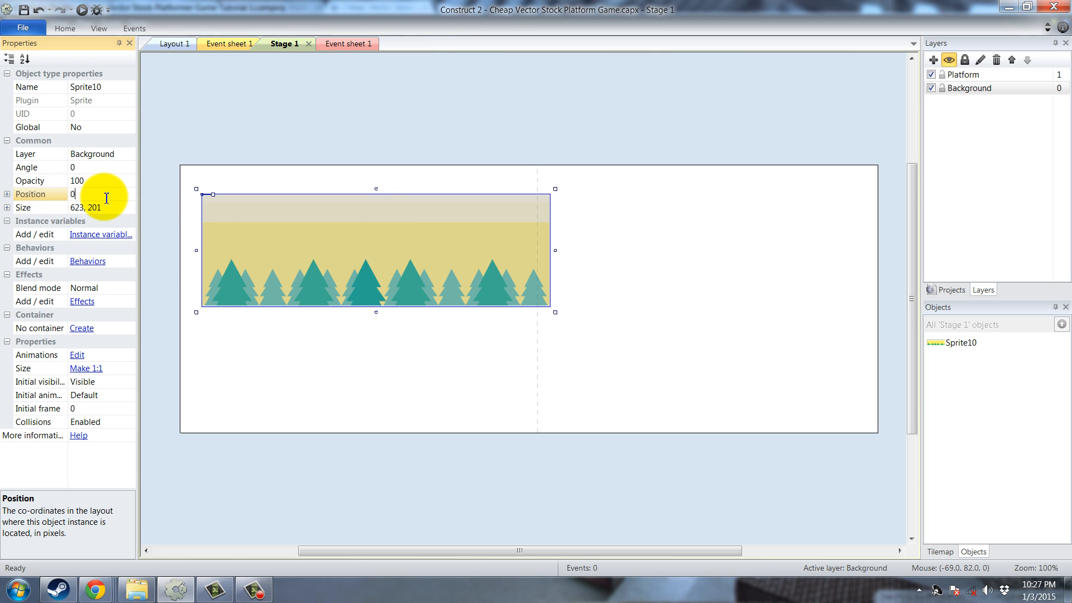
{"action": "type", "text": ", 0"}
{"action": "key", "text": "Return"}
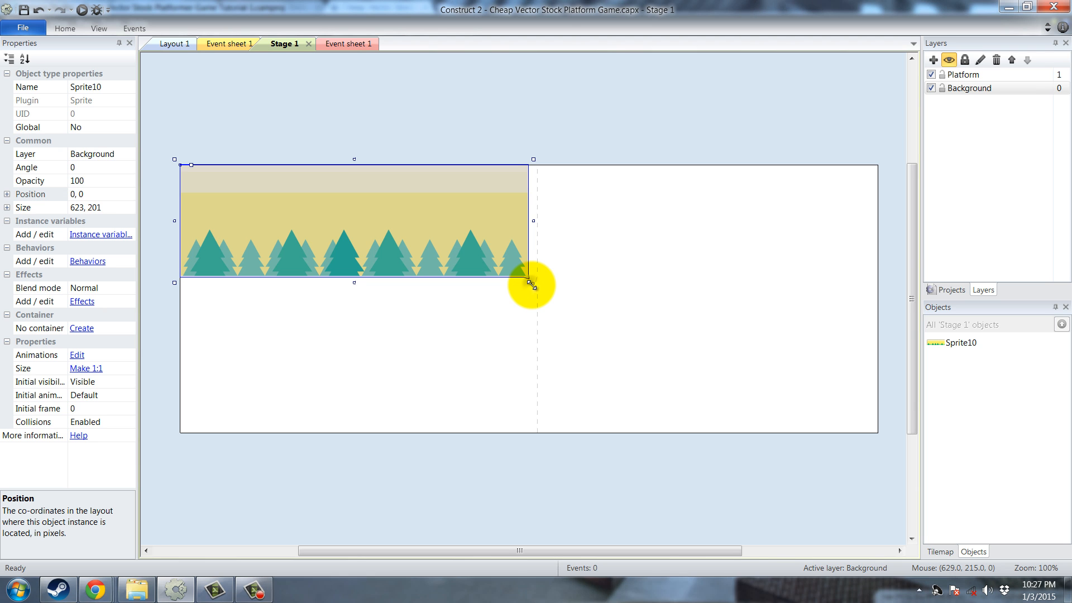
{"action": "left_click_drag", "start_coordinate": [529, 283], "coordinate": [885, 498]}
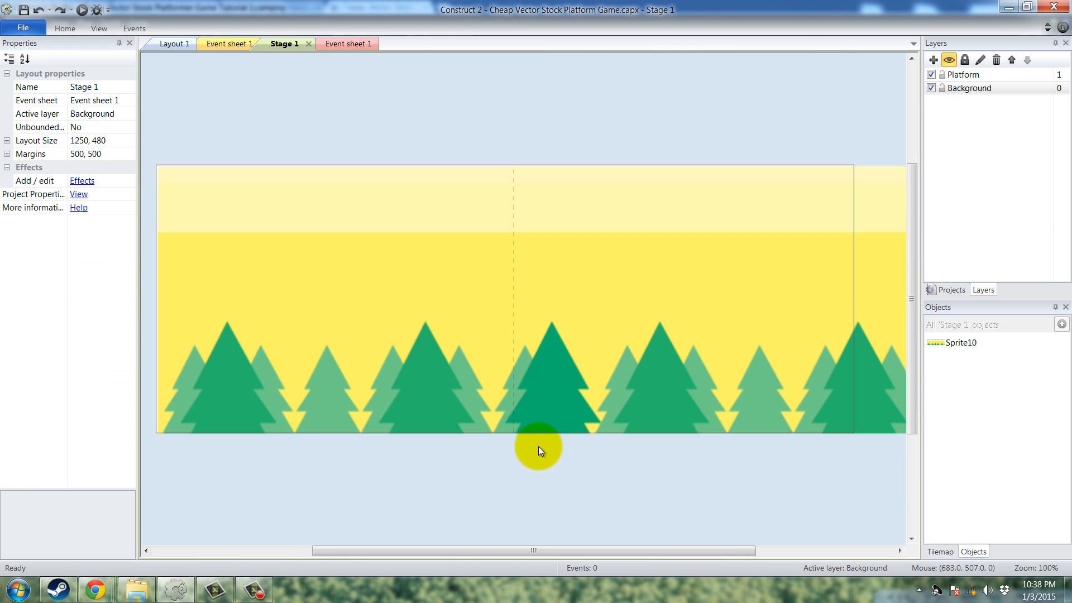
- Set the background sprite's initial frame to 2 to display the blue mountains
{"action": "left_click", "coordinate": [524, 356]}
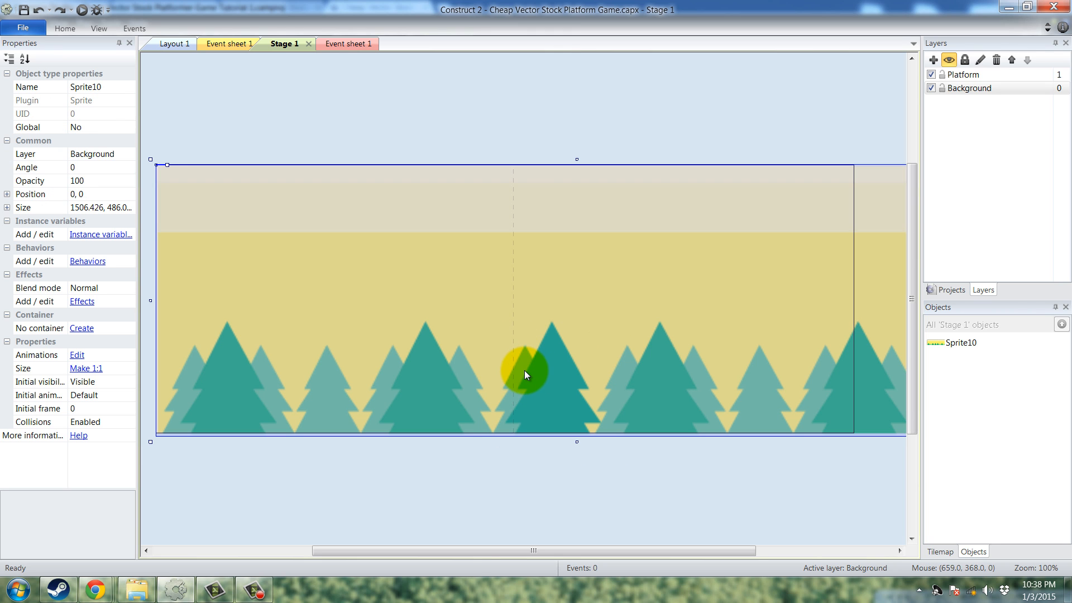
{"action": "left_click", "coordinate": [78, 411]}
{"action": "type", "text": "1"}
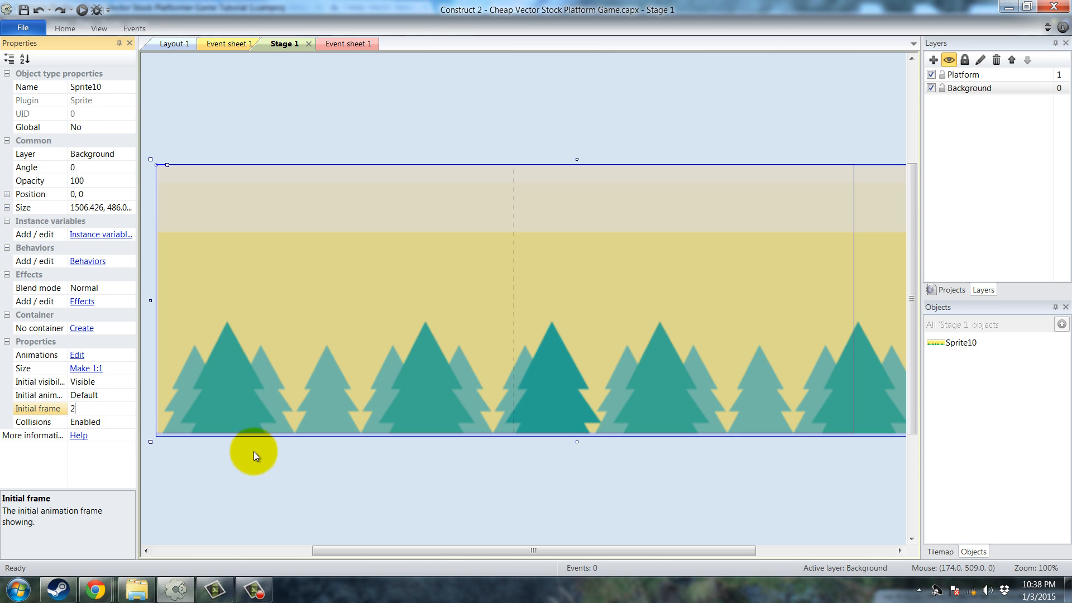
{"action": "left_click", "coordinate": [254, 451]}
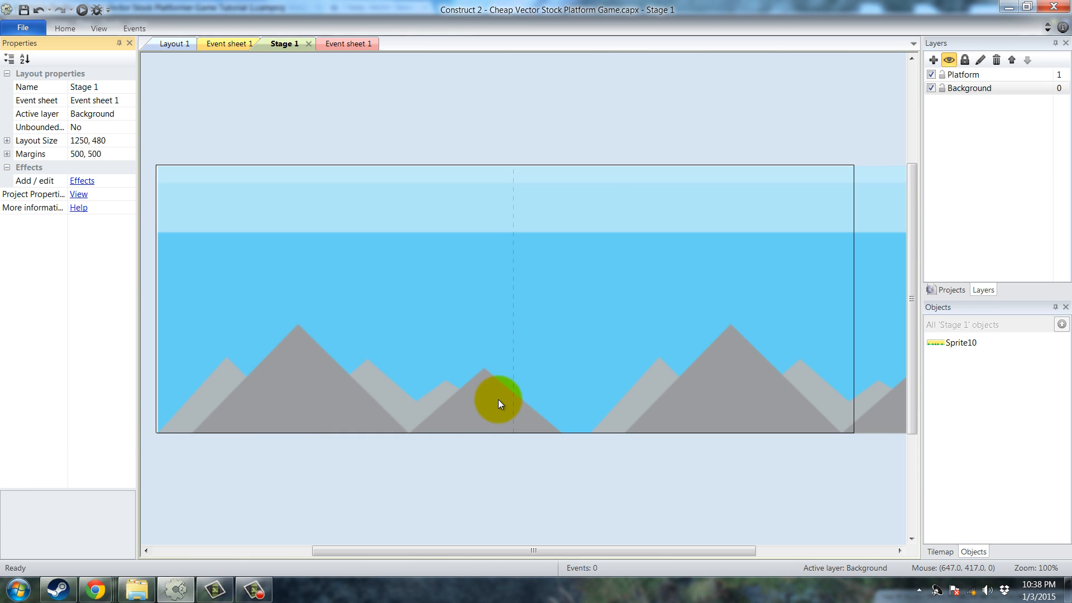
- Rename the mountain sprite to Background and lock the Background layer
{"action": "left_click", "coordinate": [961, 343]}
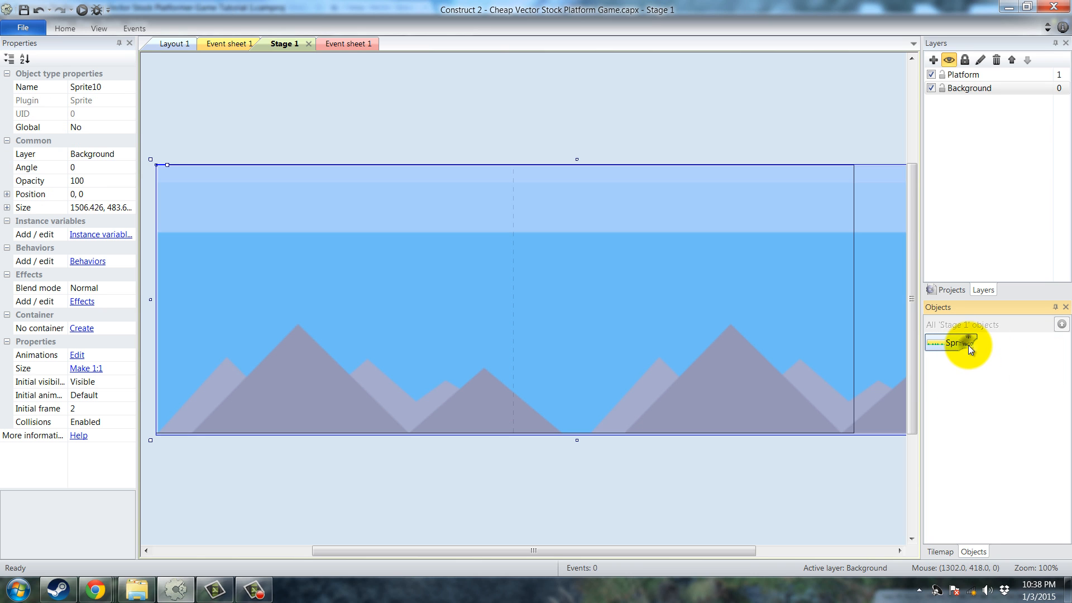
{"action": "left_click", "coordinate": [119, 90]}
{"action": "type", "text": "B"}
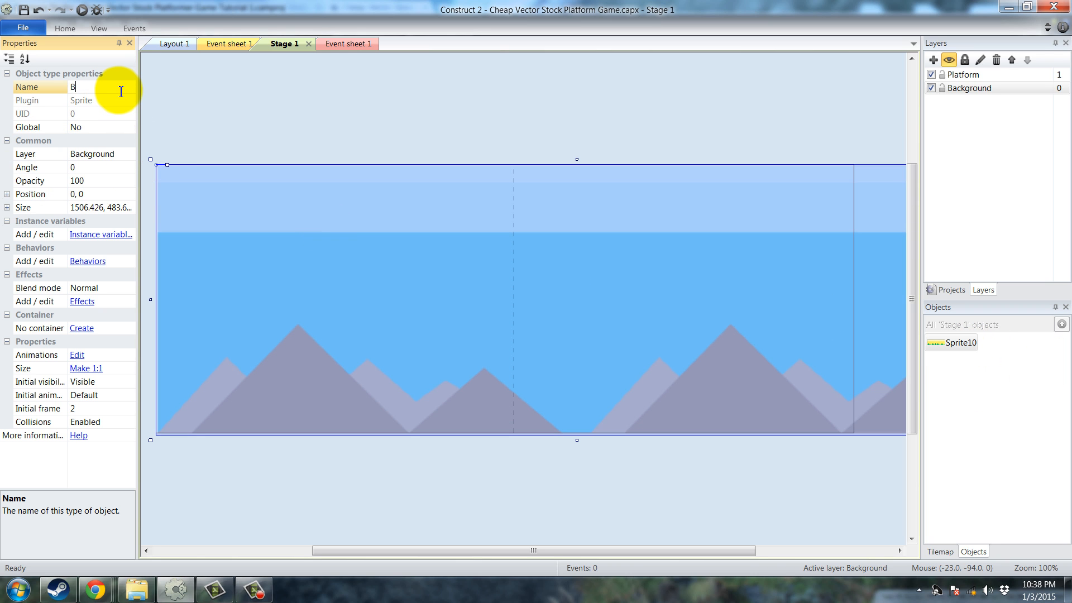
{"action": "type", "text": "ackground"}
{"action": "key", "text": "Return"}
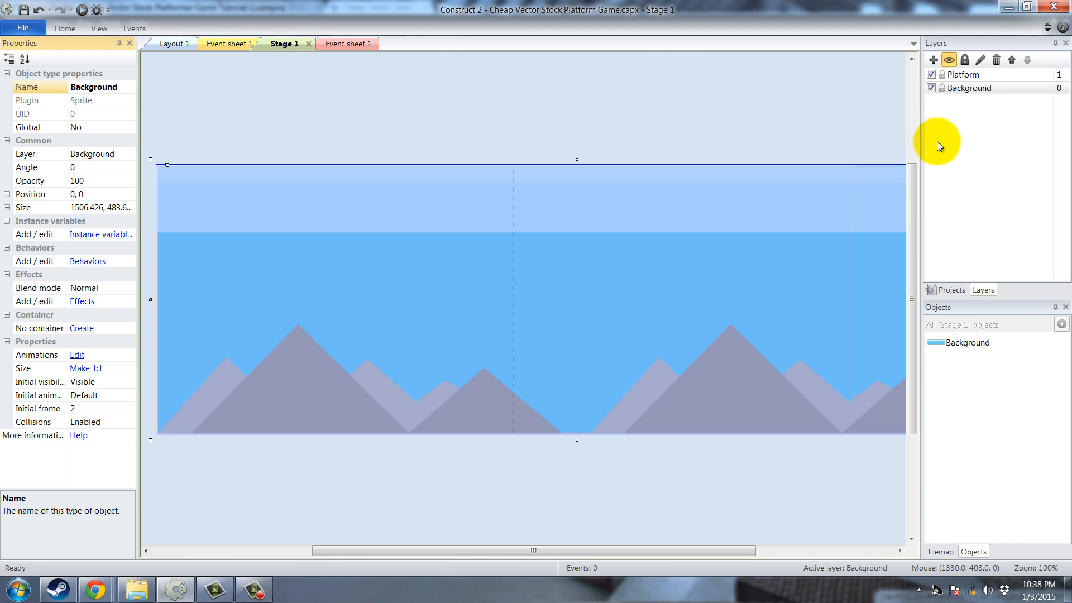
{"action": "left_click", "coordinate": [943, 91]}
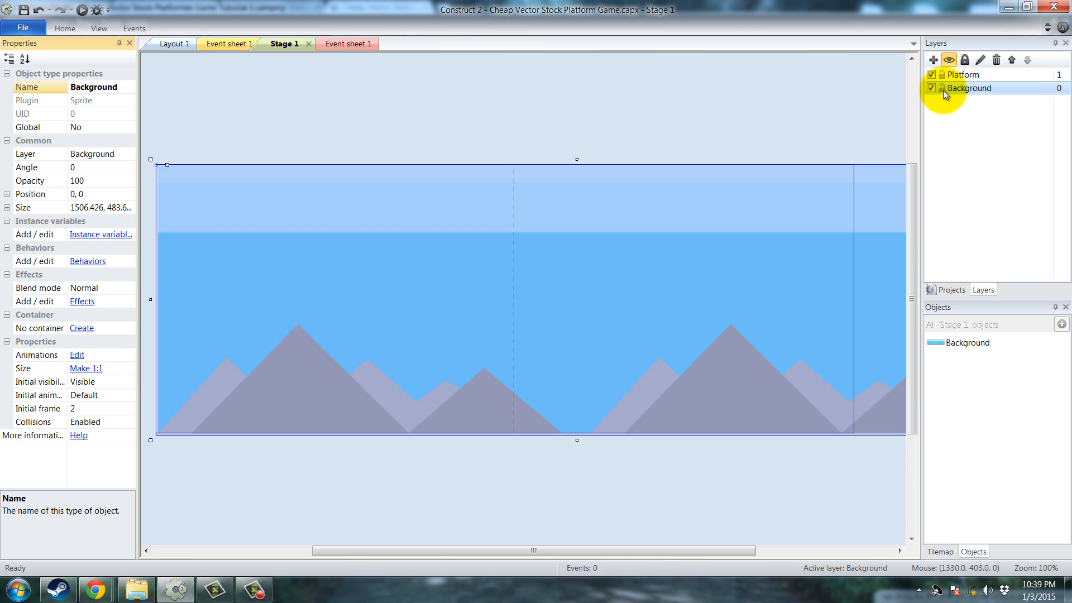
{"action": "left_click", "coordinate": [943, 89]}
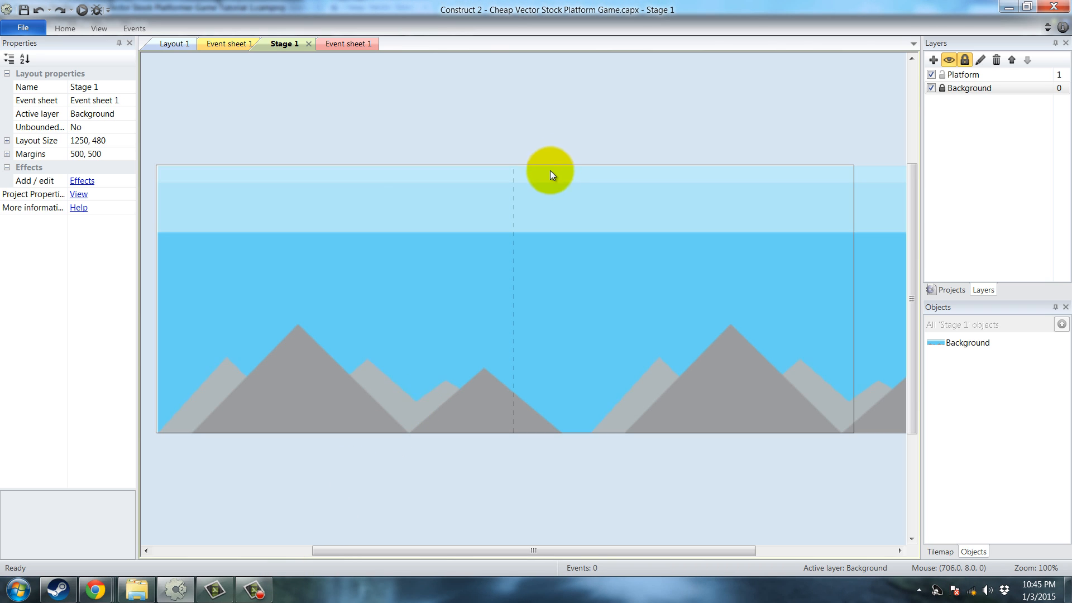
- Insert a new sprite on the Platform layer and load the Platform Game 1 Platforms Part 1 image into it
{"action": "left_click", "coordinate": [967, 75]}
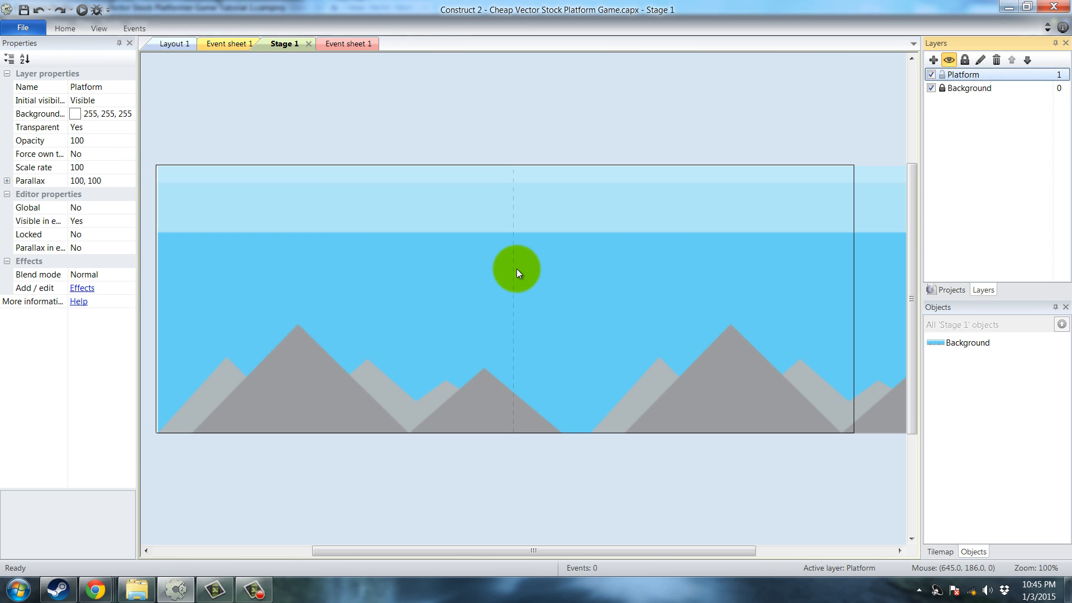
{"action": "double_click", "coordinate": [517, 269]}
{"action": "left_click", "coordinate": [616, 293]}
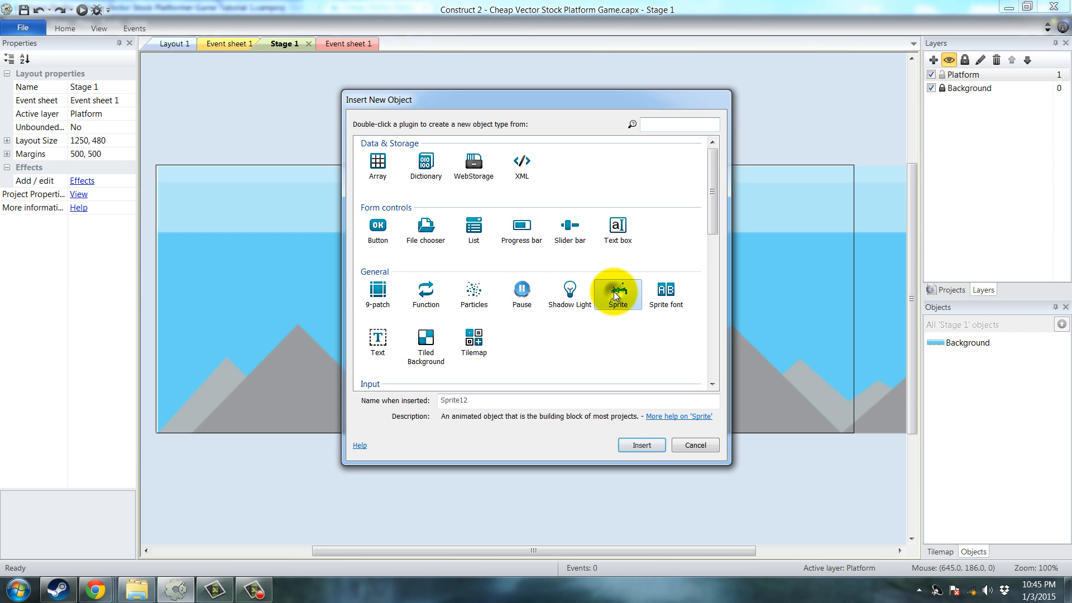
{"action": "double_click", "coordinate": [616, 293]}
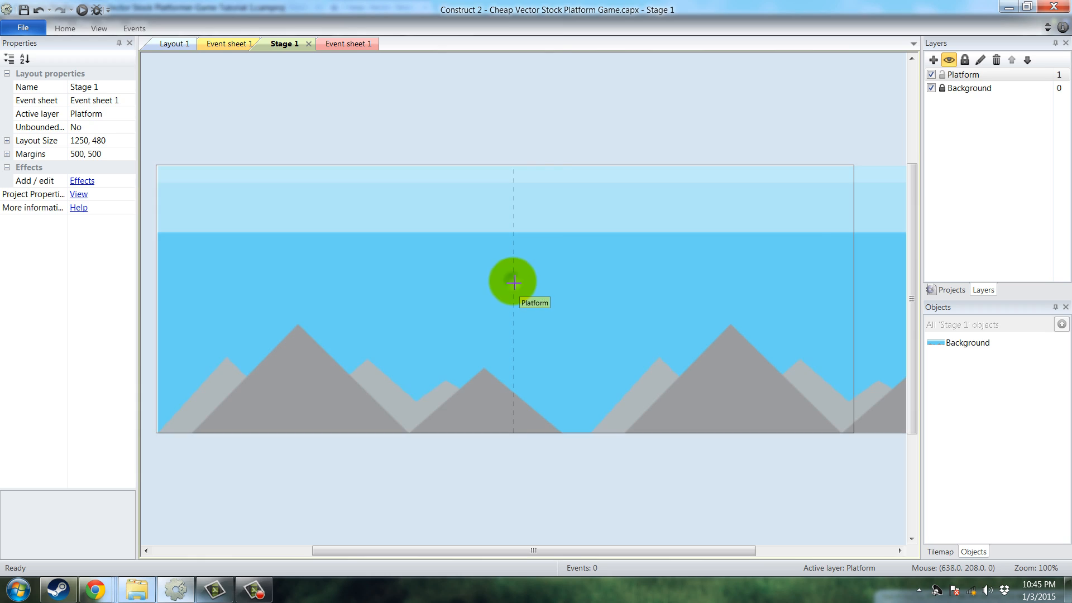
{"action": "left_click", "coordinate": [518, 281]}
{"action": "left_click", "coordinate": [125, 79]}
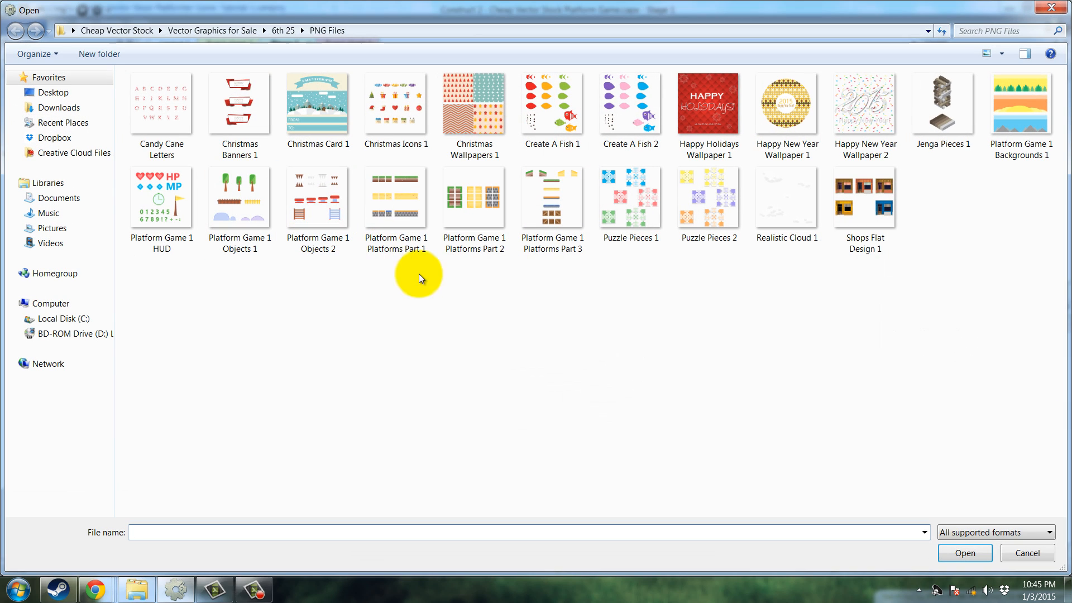
{"action": "double_click", "coordinate": [400, 203]}
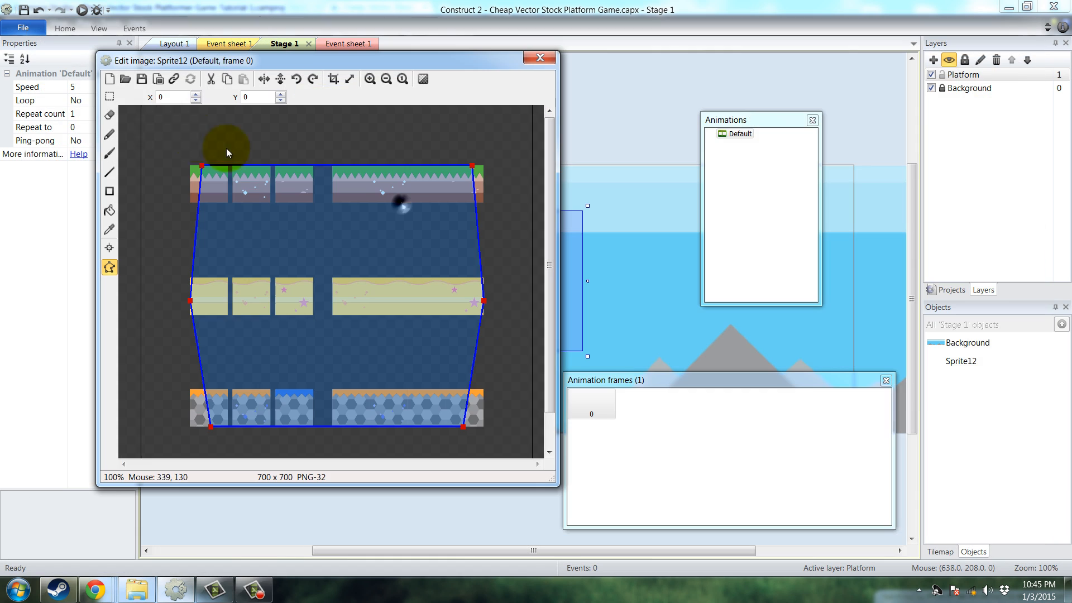
- Erase everything except the three small grass tiles from the image and crop it to them
{"action": "left_click", "coordinate": [112, 98]}
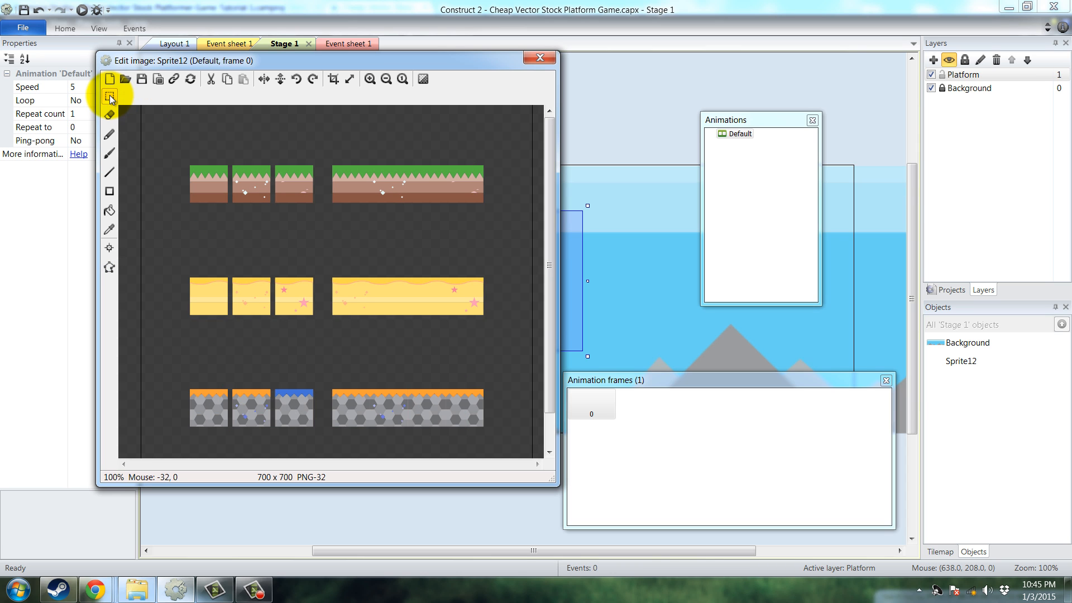
{"action": "left_click_drag", "start_coordinate": [163, 251], "coordinate": [513, 458]}
{"action": "left_click_drag", "start_coordinate": [326, 149], "coordinate": [551, 243]}
{"action": "key", "text": "Delete"}
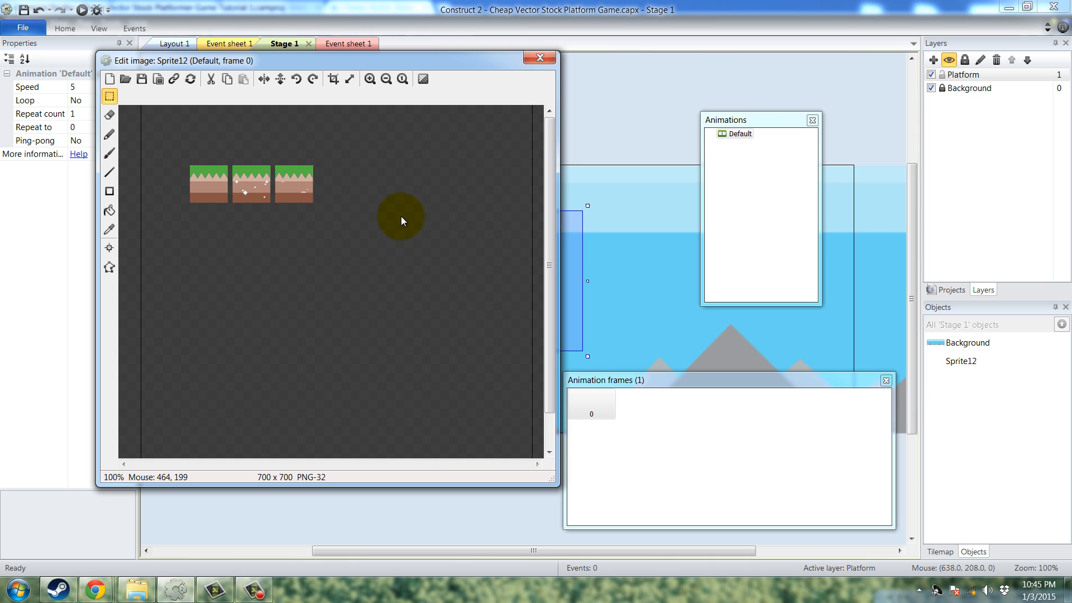
{"action": "left_click", "coordinate": [336, 83]}
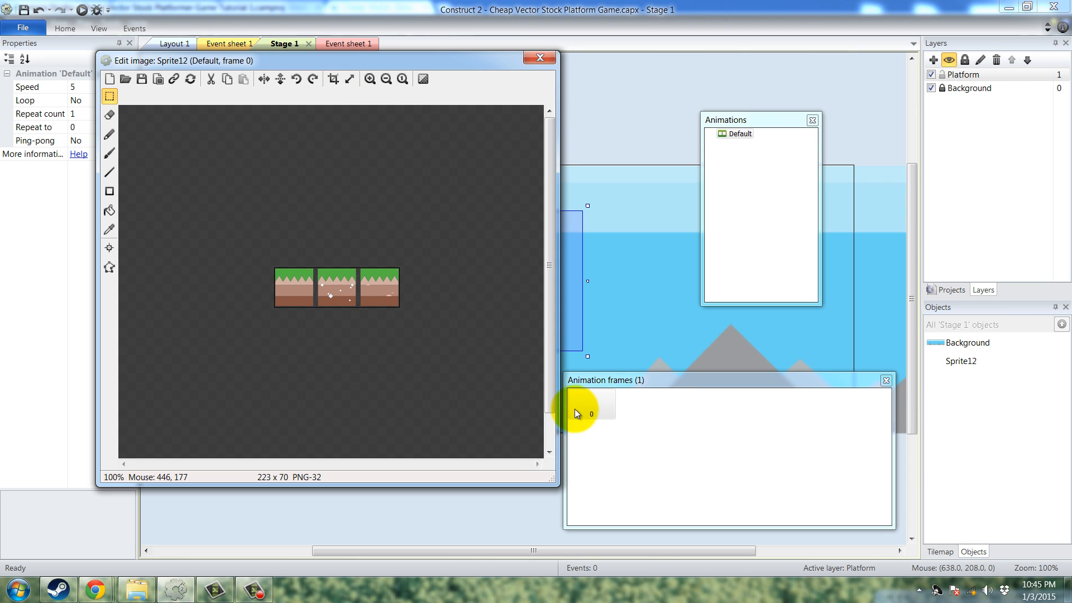
- Duplicate the grass tiles frame twice so the Default animation has frames 0, 1 and 2
{"action": "right_click", "coordinate": [589, 403]}
{"action": "left_click", "coordinate": [618, 411]}
{"action": "right_click", "coordinate": [641, 406]}
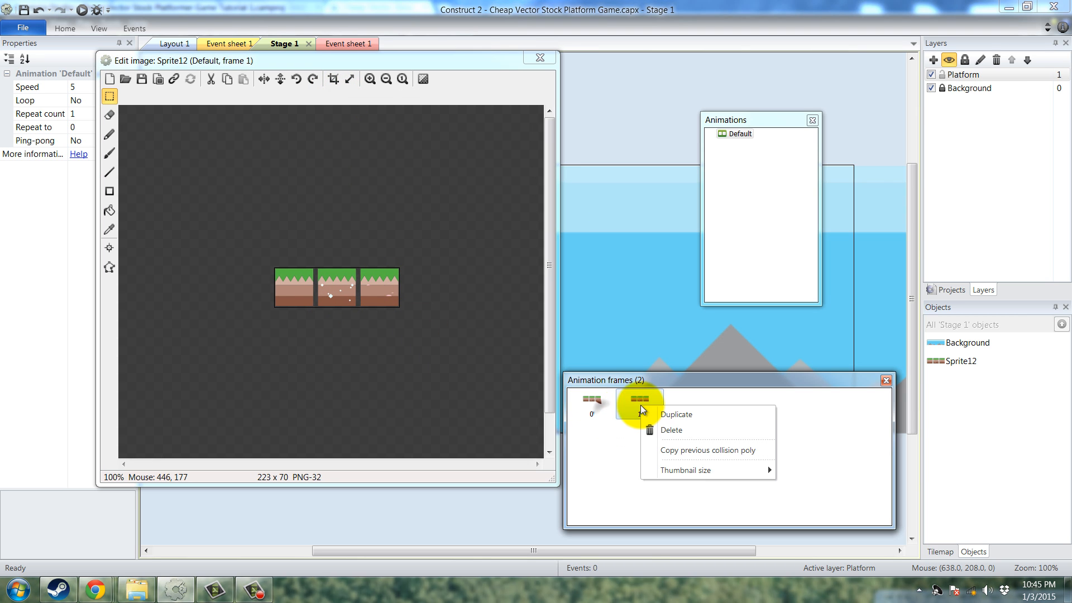
{"action": "left_click", "coordinate": [676, 414]}
- Erase the second and third grass tiles from frame 0, keeping only the plain first tile
{"action": "left_click", "coordinate": [591, 400]}
{"action": "left_click_drag", "start_coordinate": [474, 241], "coordinate": [315, 343]}
{"action": "key", "text": "Delete"}
- Erase the first and third grass tiles from frame 1, keeping only the middle tile
{"action": "left_click", "coordinate": [620, 417]}
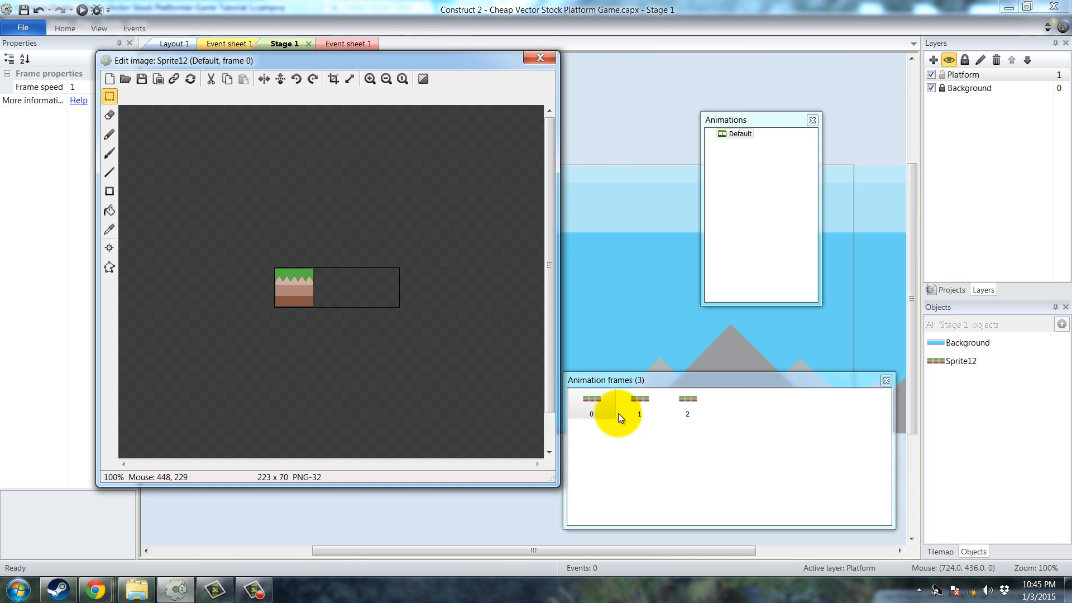
{"action": "left_click_drag", "start_coordinate": [266, 240], "coordinate": [316, 327]}
{"action": "key", "text": "Delete"}
{"action": "left_click_drag", "start_coordinate": [419, 250], "coordinate": [358, 333]}
{"action": "key", "text": "Delete"}
- Erase the first two grass tiles from frame 2 and crop all frames to their single tile
{"action": "left_click", "coordinate": [687, 400]}
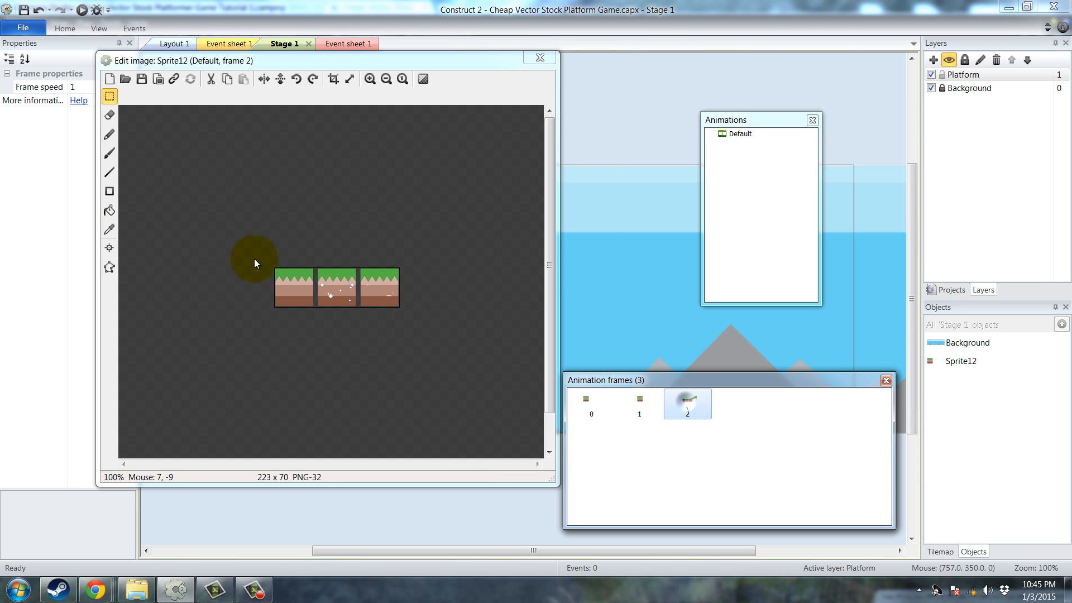
{"action": "left_click_drag", "start_coordinate": [228, 232], "coordinate": [360, 326]}
{"action": "key", "text": "Delete"}
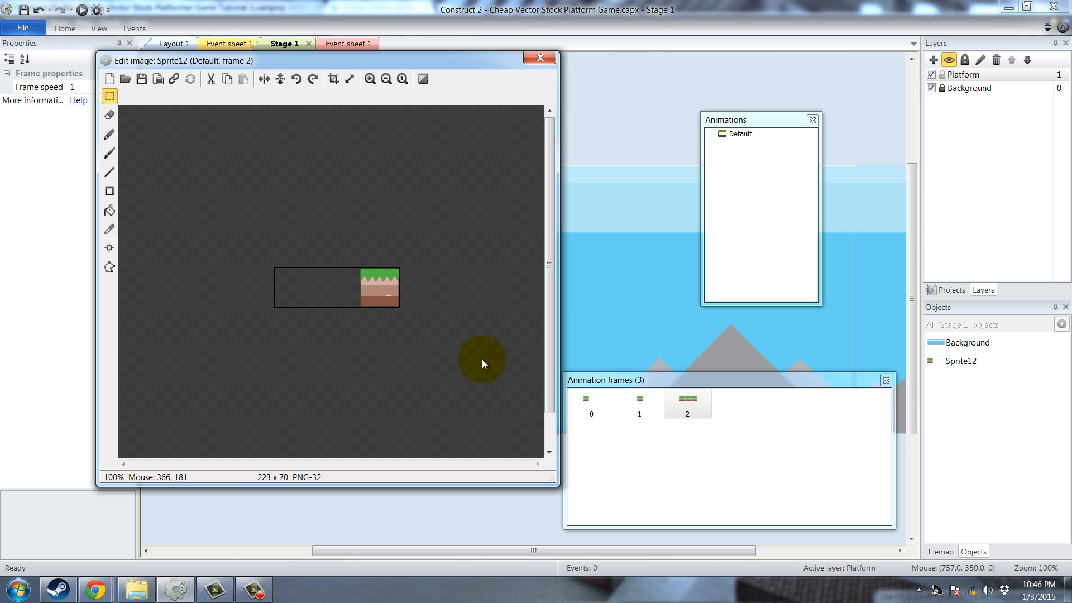
{"action": "left_click", "coordinate": [335, 81], "text": "shift"}
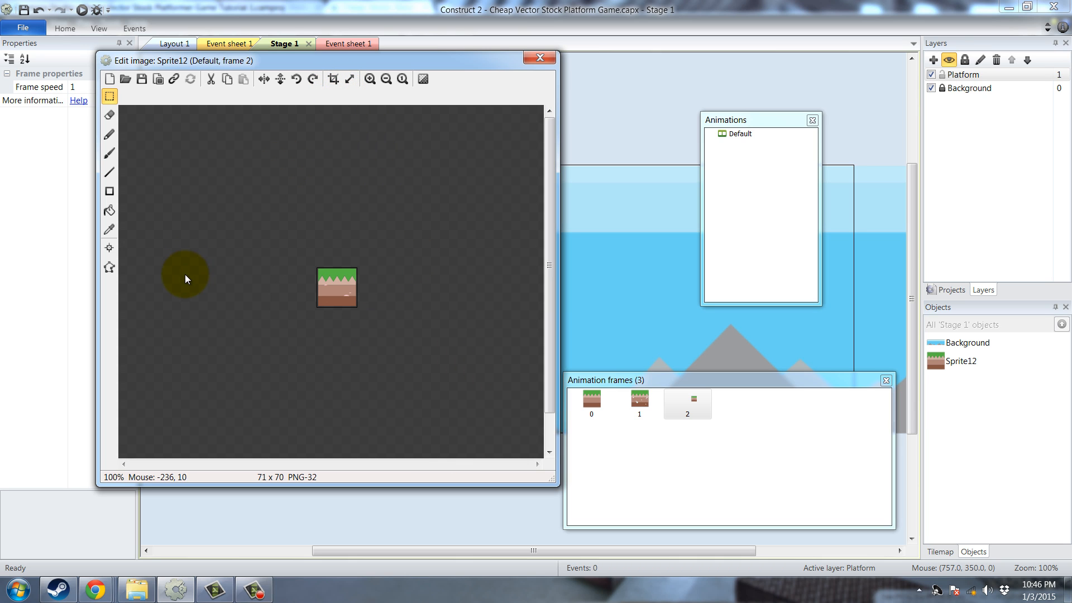
- Shift frame 0's tile about 2 px down and 1 px left so it sits flush in the canvas's lower-left corner
{"action": "left_click", "coordinate": [593, 401]}
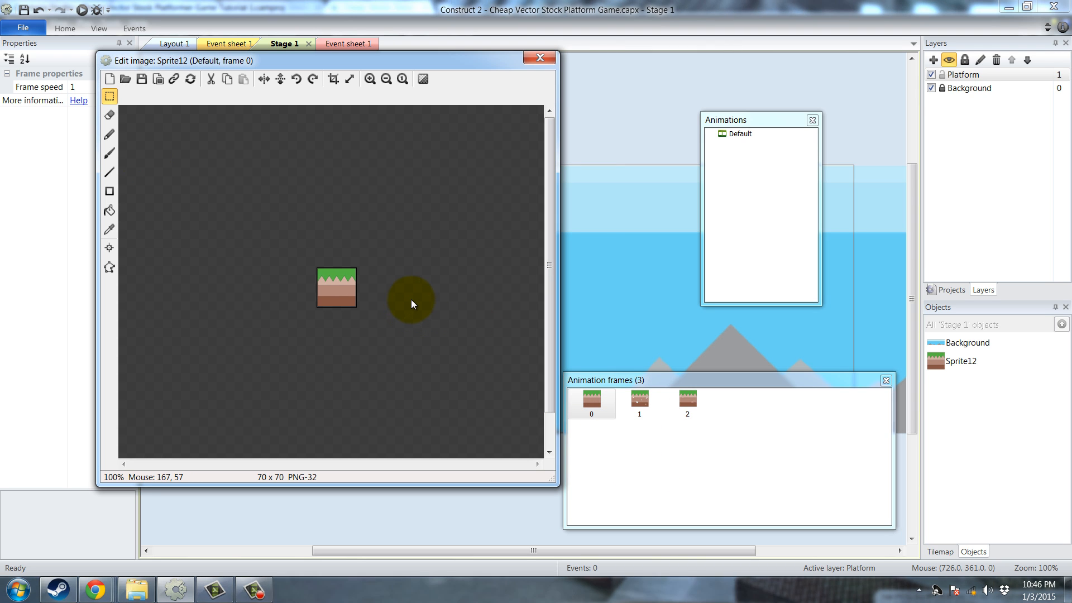
{"action": "scroll", "coordinate": [340, 306], "scroll_direction": "up", "scroll_amount": 2}
{"action": "scroll", "coordinate": [311, 306], "scroll_direction": "up", "scroll_amount": 1}
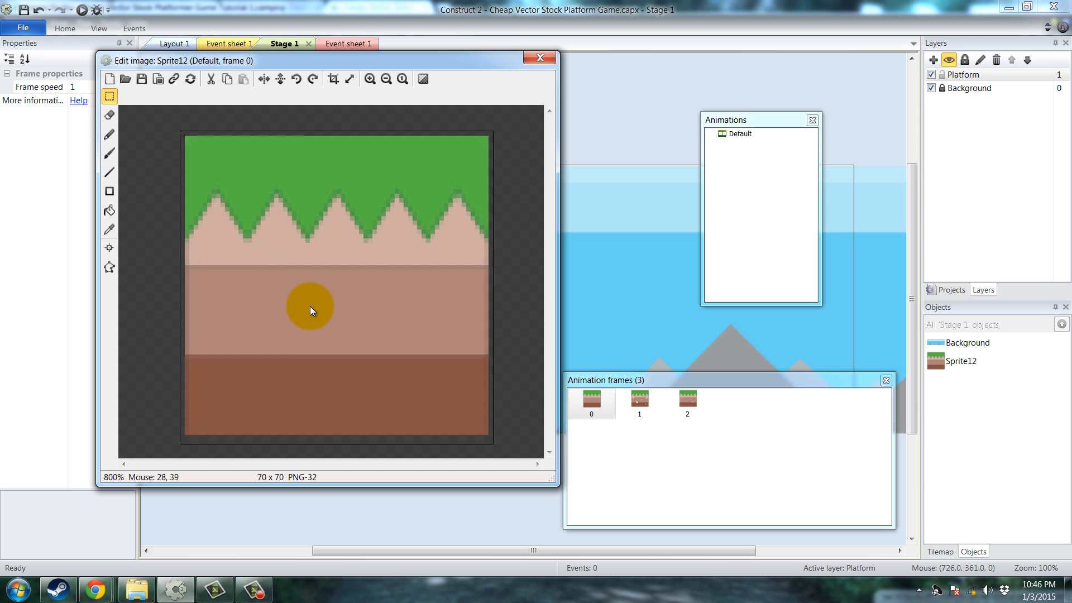
{"action": "left_click_drag", "start_coordinate": [186, 145], "coordinate": [509, 437]}
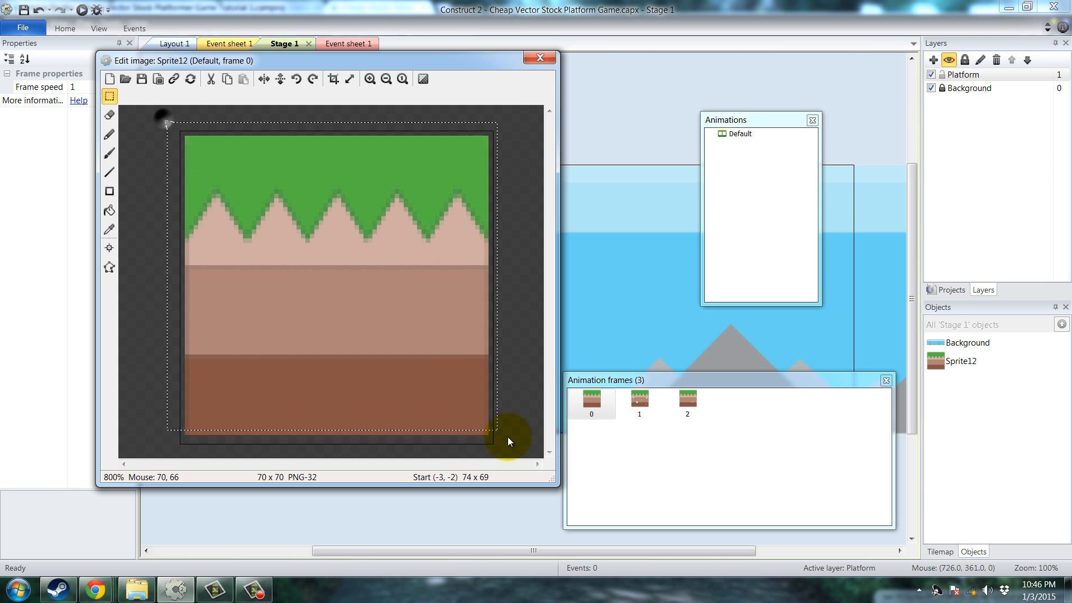
{"action": "left_click_drag", "start_coordinate": [426, 366], "coordinate": [421, 371]}
{"action": "left_click", "coordinate": [515, 333]}
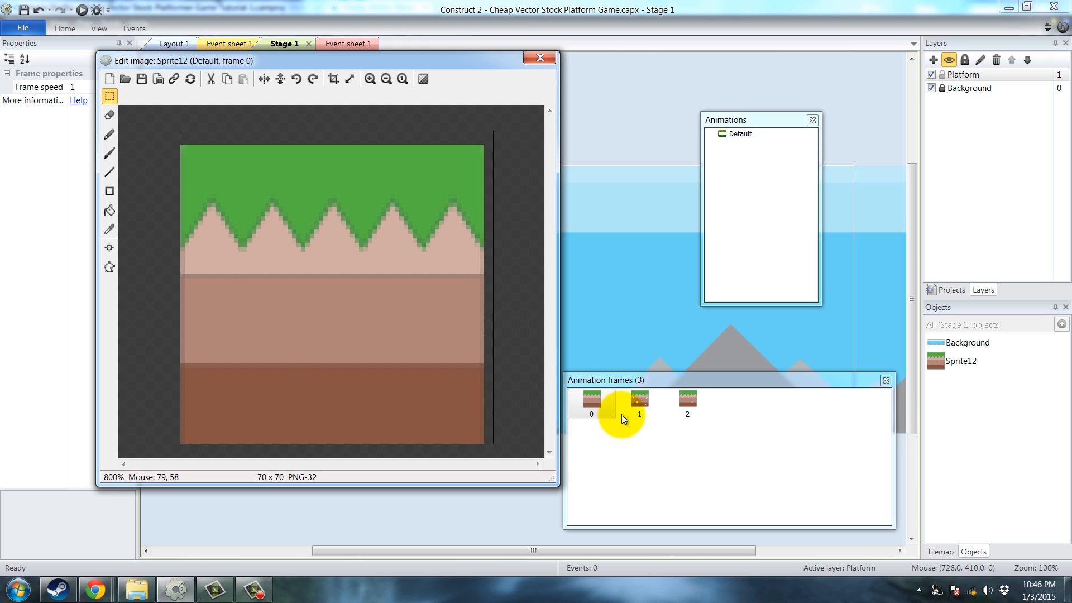
- Shift frame 1's speckled tile about 2 px down and 1 px left so it rests on the canvas's lower edge
{"action": "left_click", "coordinate": [640, 401]}
{"action": "left_click_drag", "start_coordinate": [173, 117], "coordinate": [517, 393]}
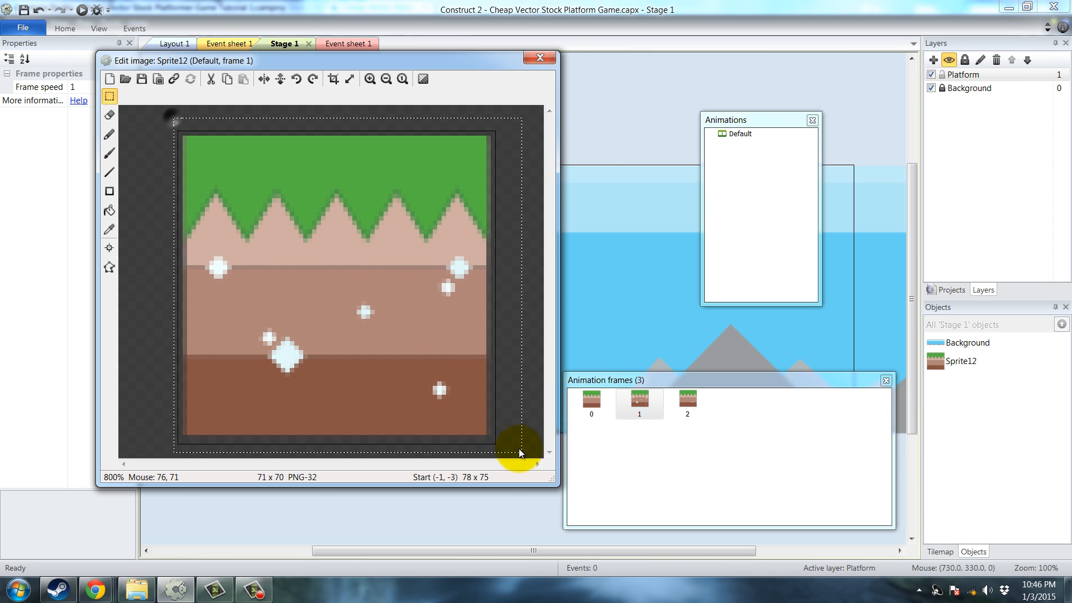
{"action": "left_click_drag", "start_coordinate": [441, 383], "coordinate": [441, 392]}
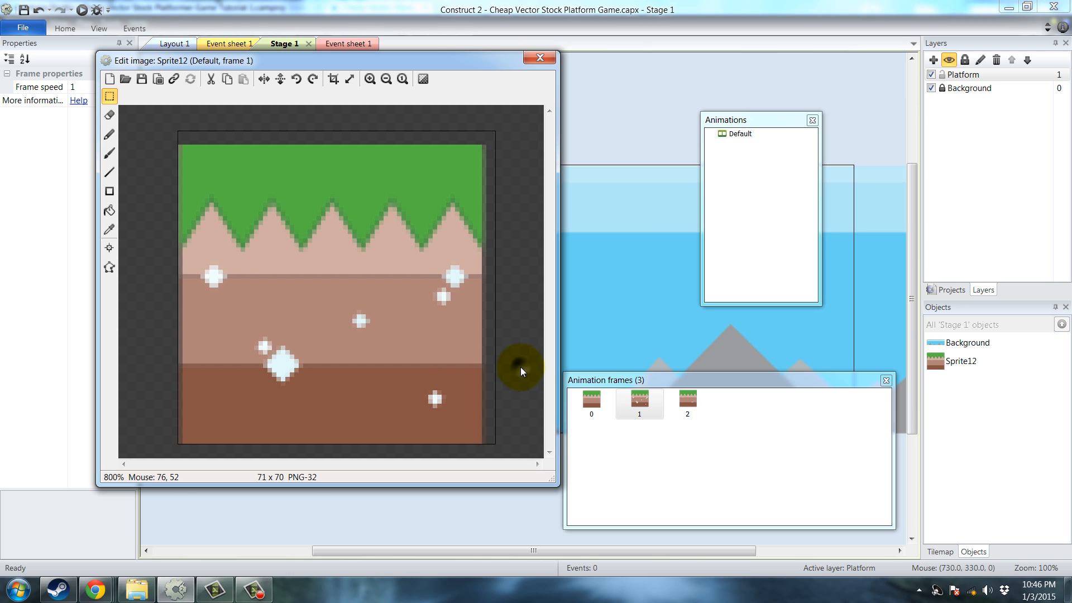
- Shift frame 2's tile about 2 px down and 1 px left so it rests on the canvas's lower edge
{"action": "left_click", "coordinate": [687, 401]}
{"action": "left_click", "coordinate": [419, 270]}
{"action": "left_click_drag", "start_coordinate": [175, 124], "coordinate": [501, 433]}
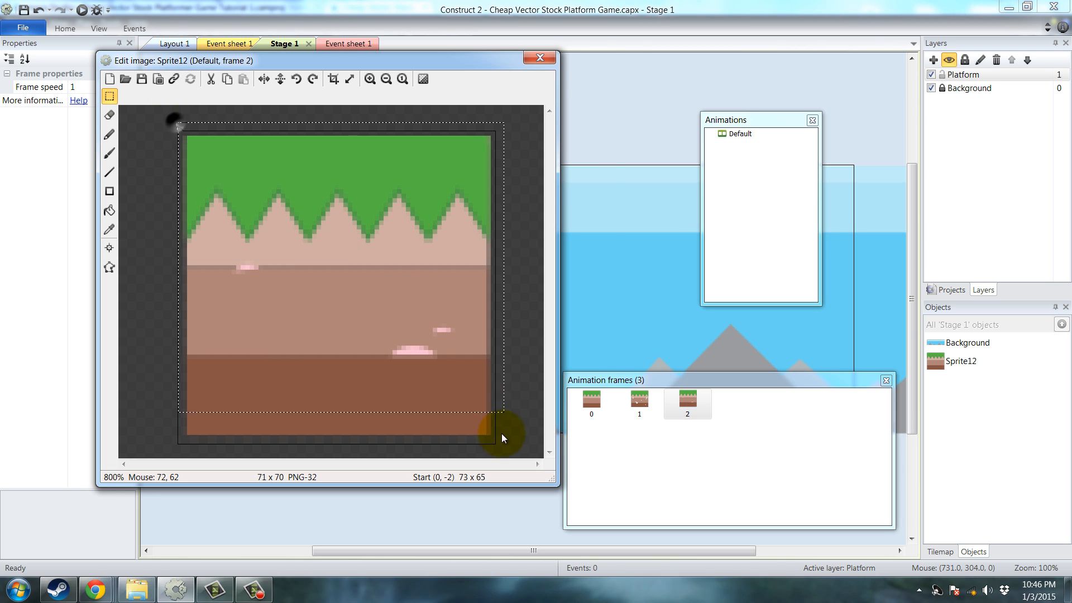
{"action": "left_click_drag", "start_coordinate": [457, 400], "coordinate": [454, 406]}
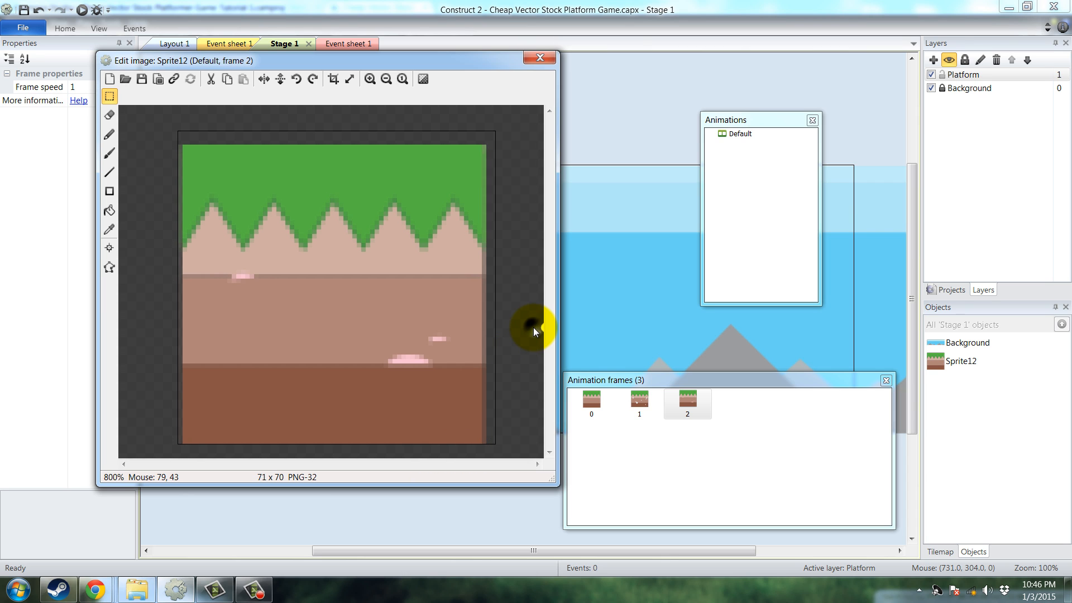
- Place frame 0's origin at 32, 70 on the tile's lower edge and apply it to the whole animation
{"action": "left_click", "coordinate": [640, 400]}
{"action": "left_click", "coordinate": [595, 399]}
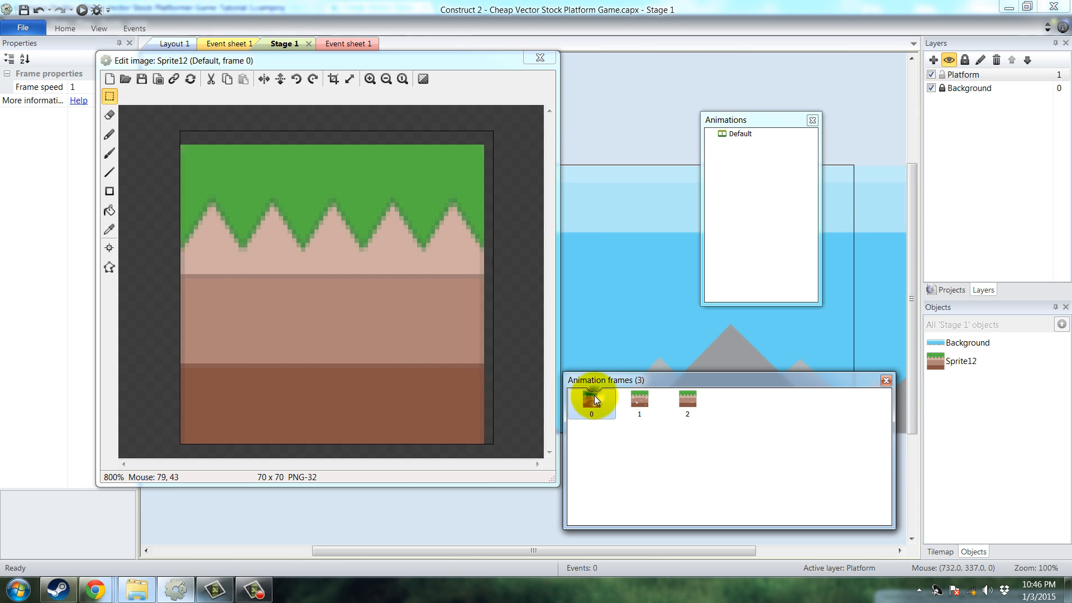
{"action": "left_click", "coordinate": [110, 249]}
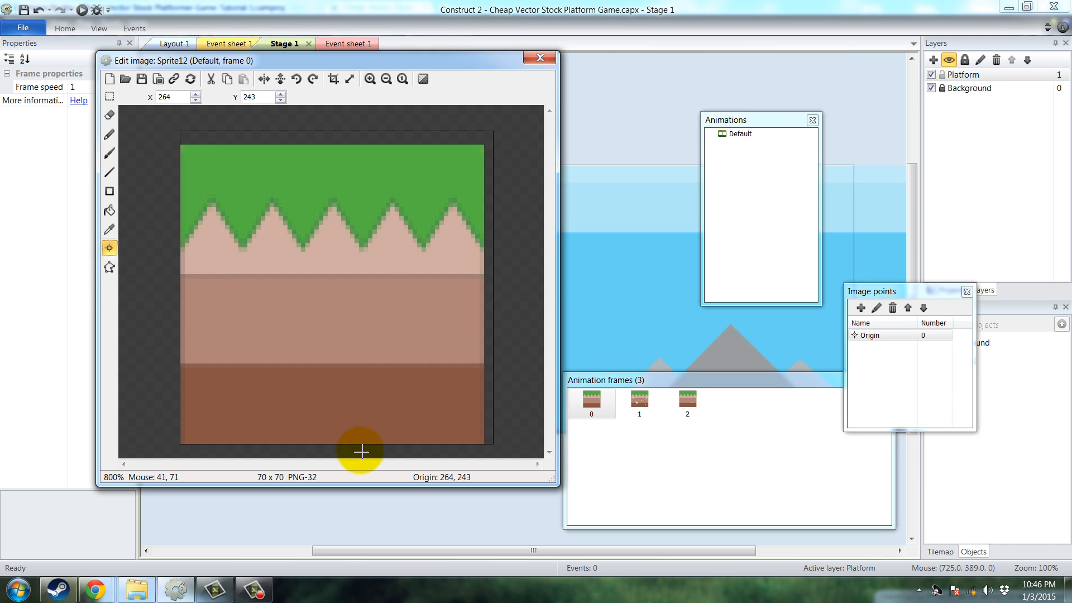
{"action": "left_click", "coordinate": [323, 444]}
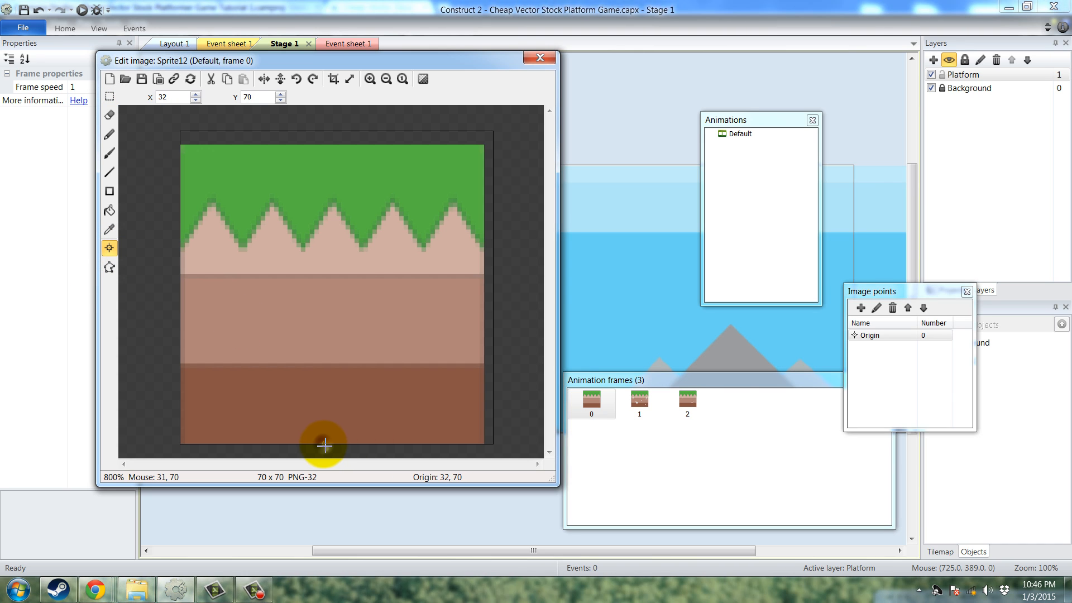
{"action": "left_click", "coordinate": [869, 336]}
{"action": "right_click", "coordinate": [870, 336]}
{"action": "left_click", "coordinate": [895, 396]}
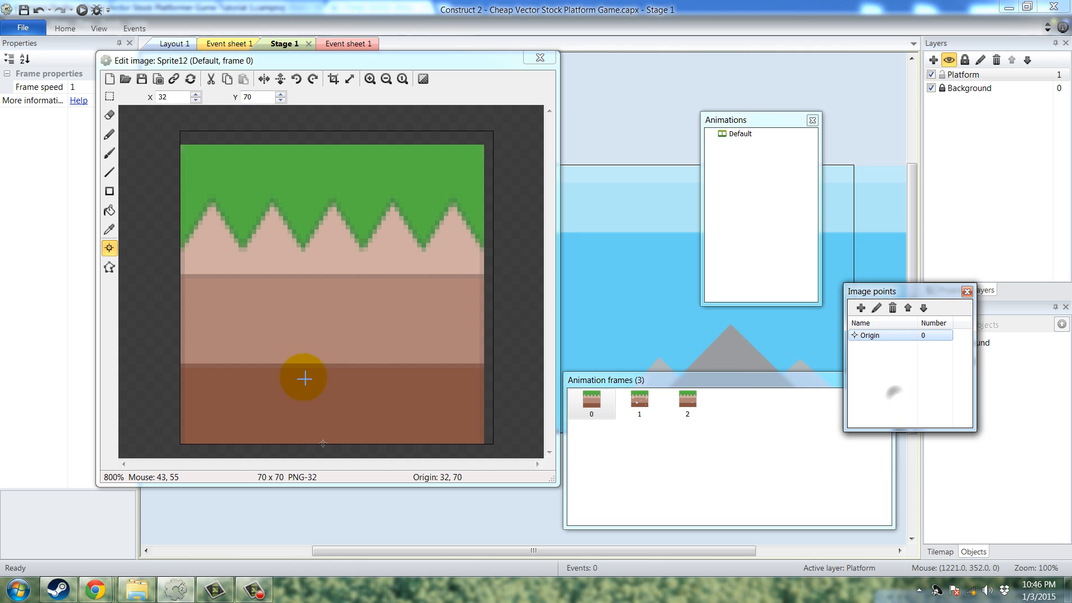
- Set frame 0's collision polygon to its bounding box
{"action": "left_click", "coordinate": [110, 267]}
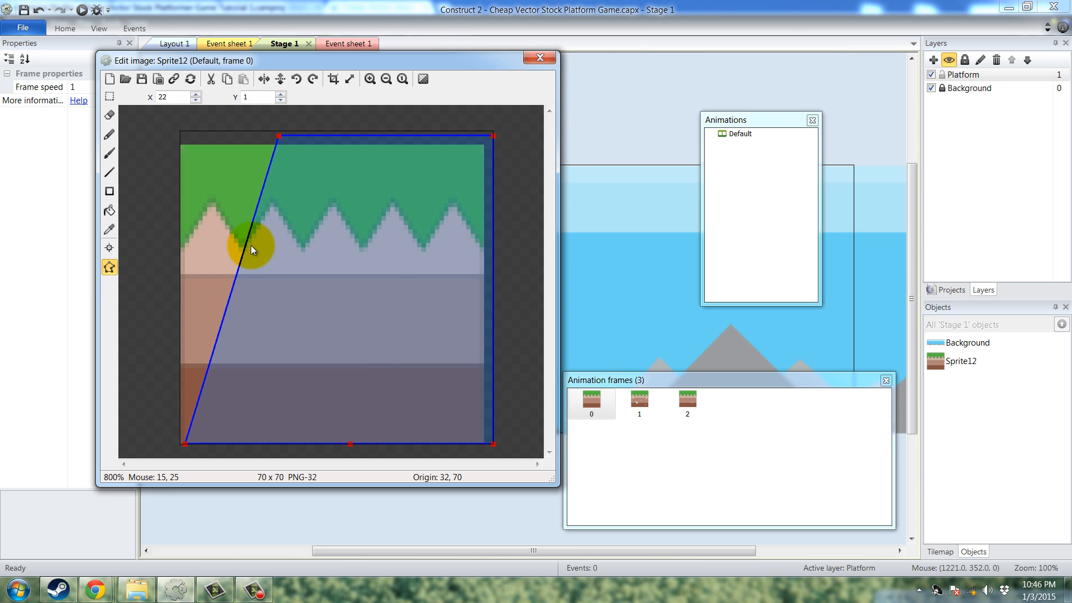
{"action": "right_click", "coordinate": [251, 246]}
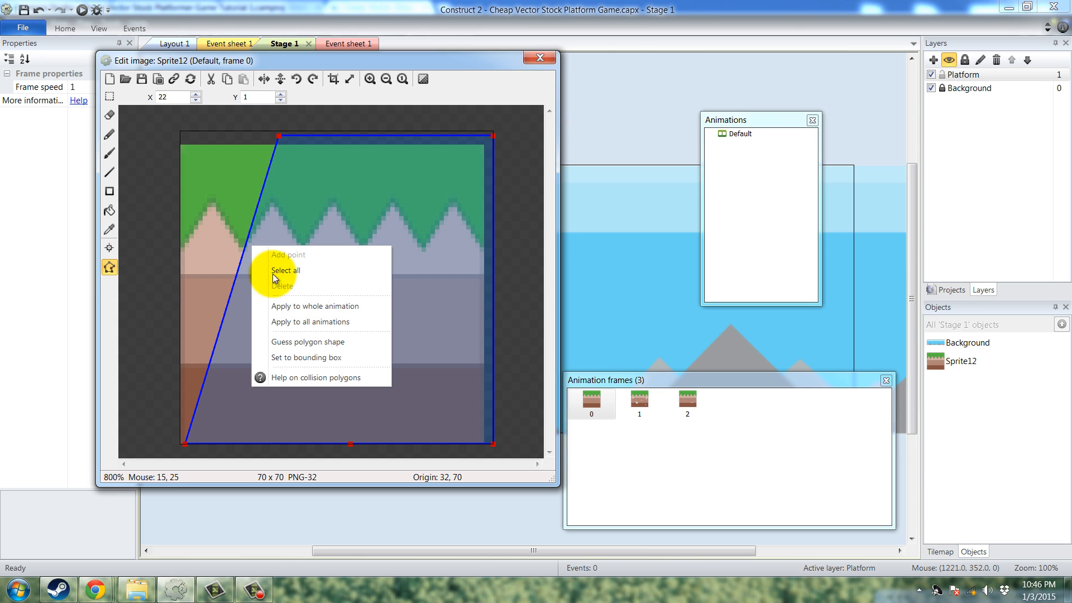
{"action": "left_click", "coordinate": [335, 356]}
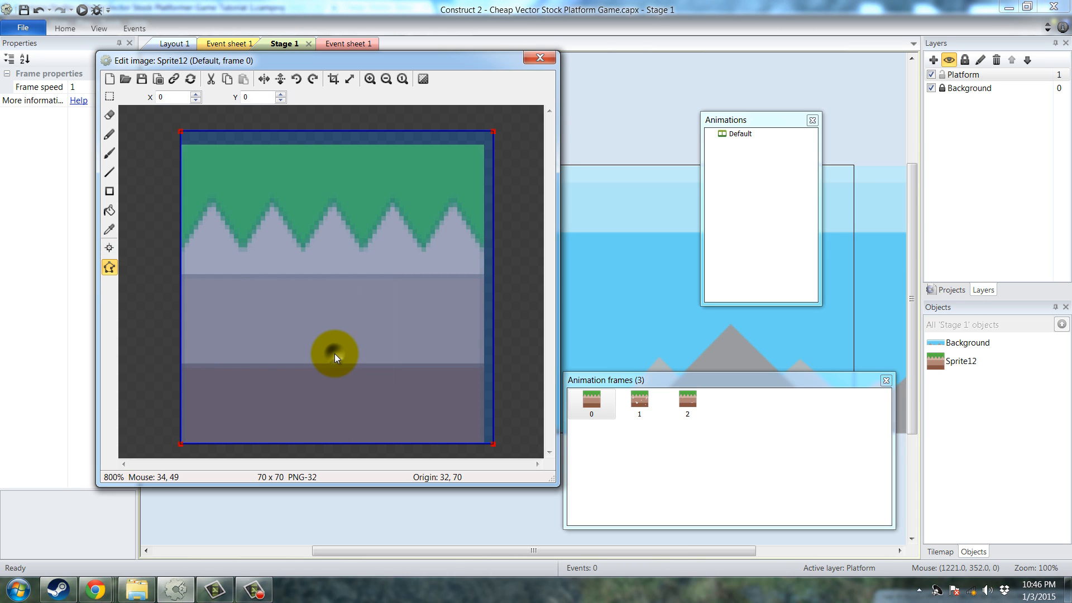
- Lower the two upper points of frame 0's collision polygon to Y 5, just inside the grass
{"action": "left_click", "coordinate": [182, 134]}
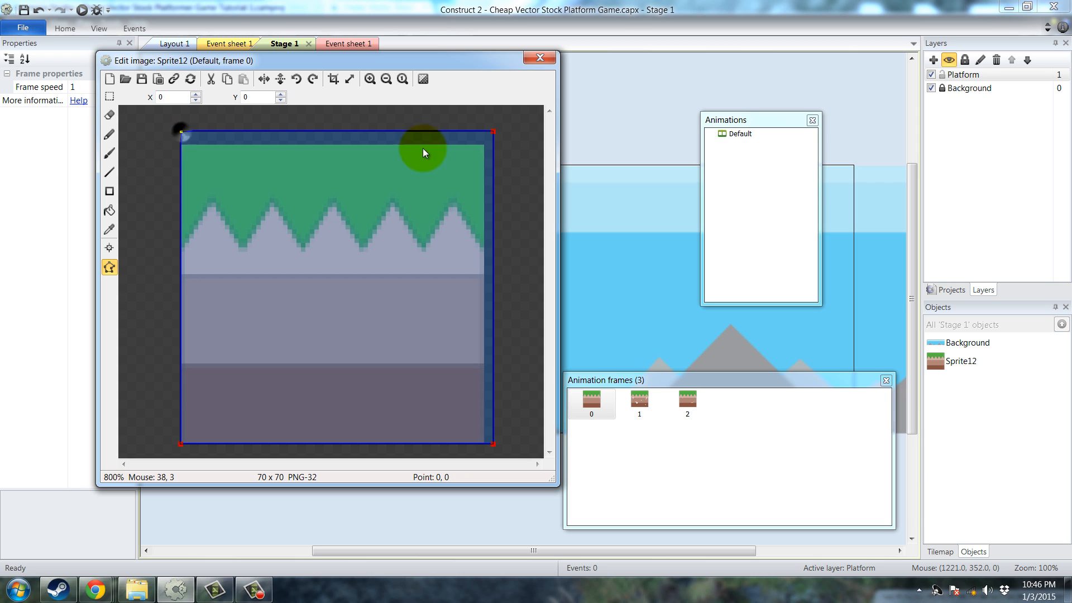
{"action": "left_click", "coordinate": [494, 132]}
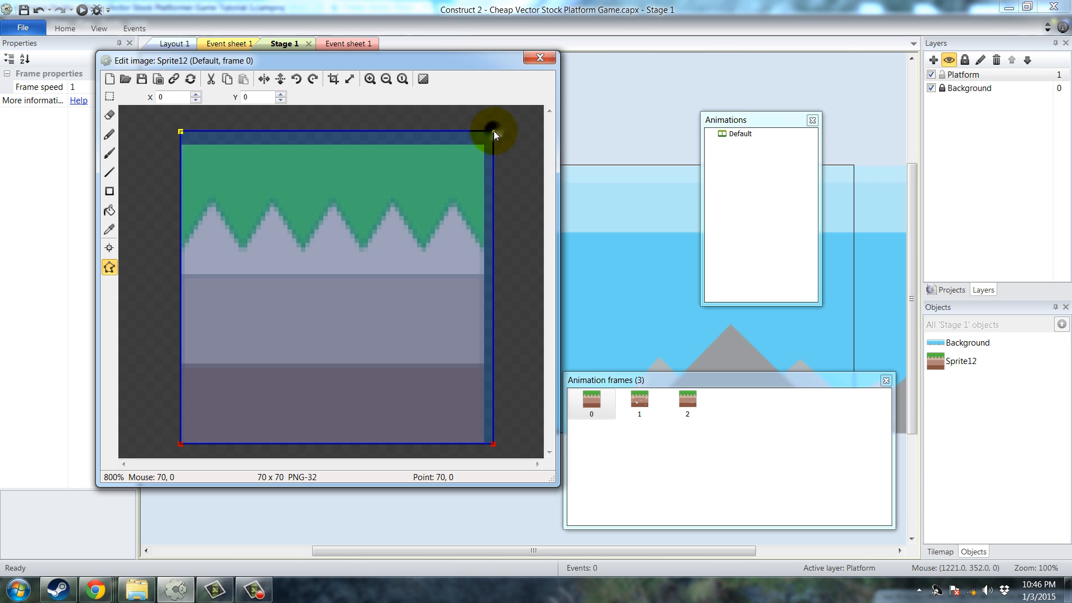
{"action": "key", "text": "Down"}
{"action": "key", "text": "Down"}
{"action": "key", "text": "Down"}
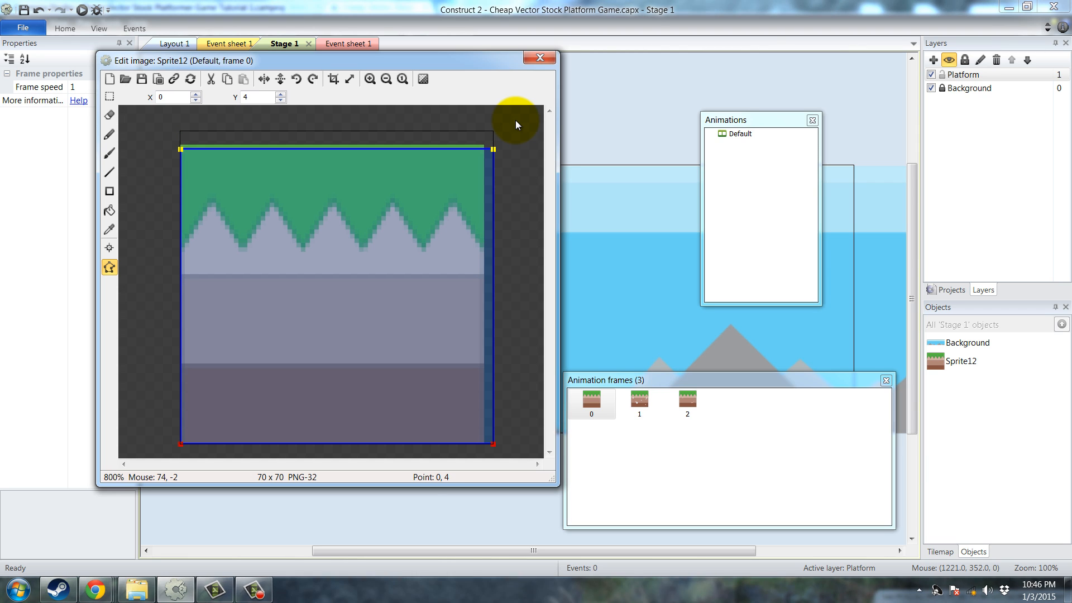
{"action": "key", "text": "Down"}
{"action": "key", "text": "Down"}
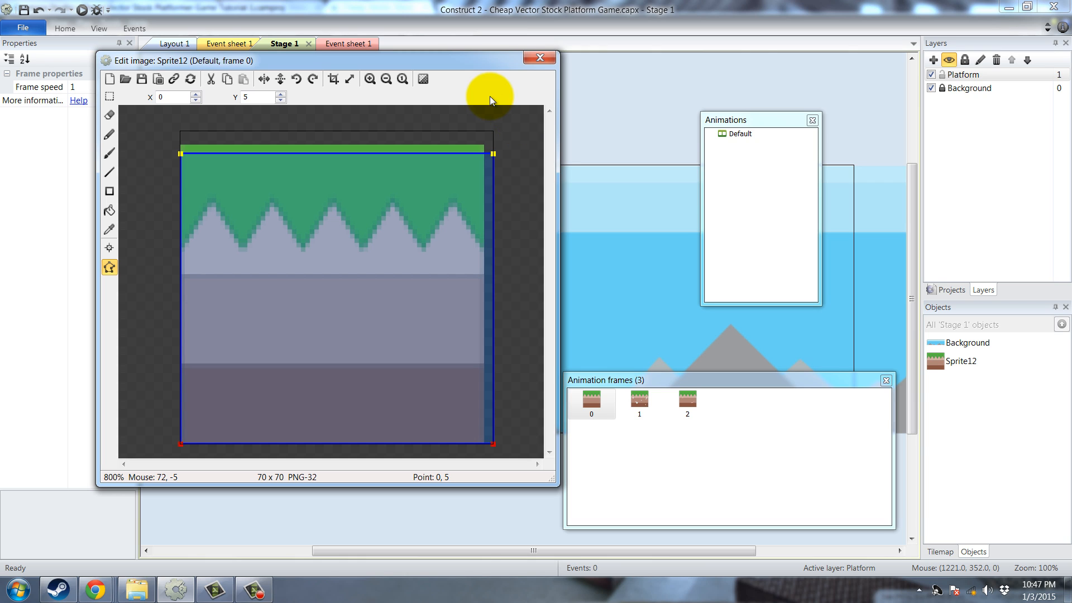
- Apply frame 0's collision polygon to the whole animation and check the shape on all three frames
{"action": "right_click", "coordinate": [386, 256]}
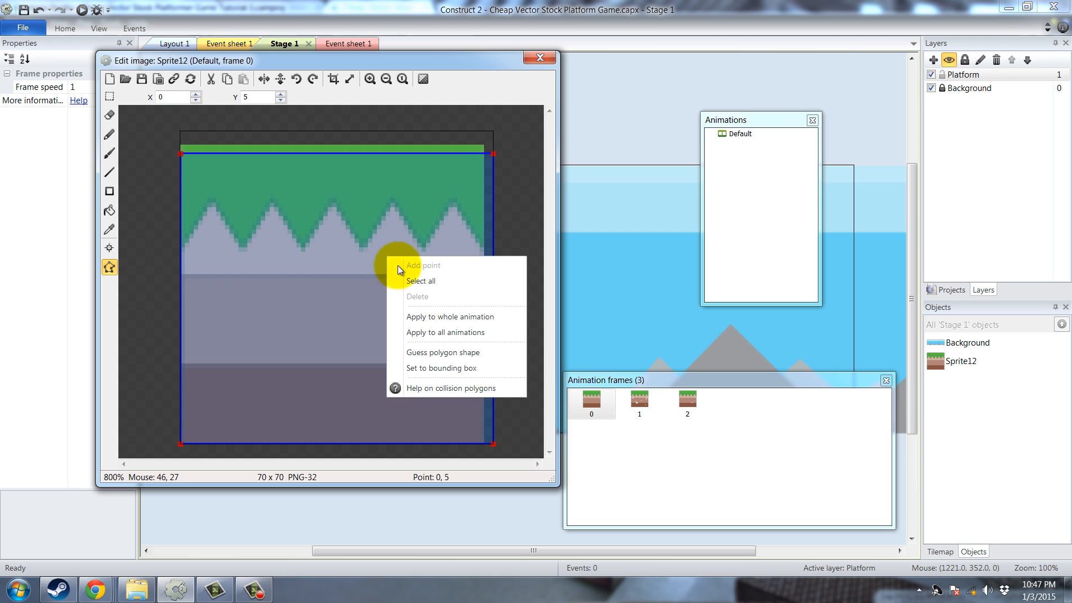
{"action": "left_click", "coordinate": [474, 316]}
{"action": "left_click", "coordinate": [641, 400]}
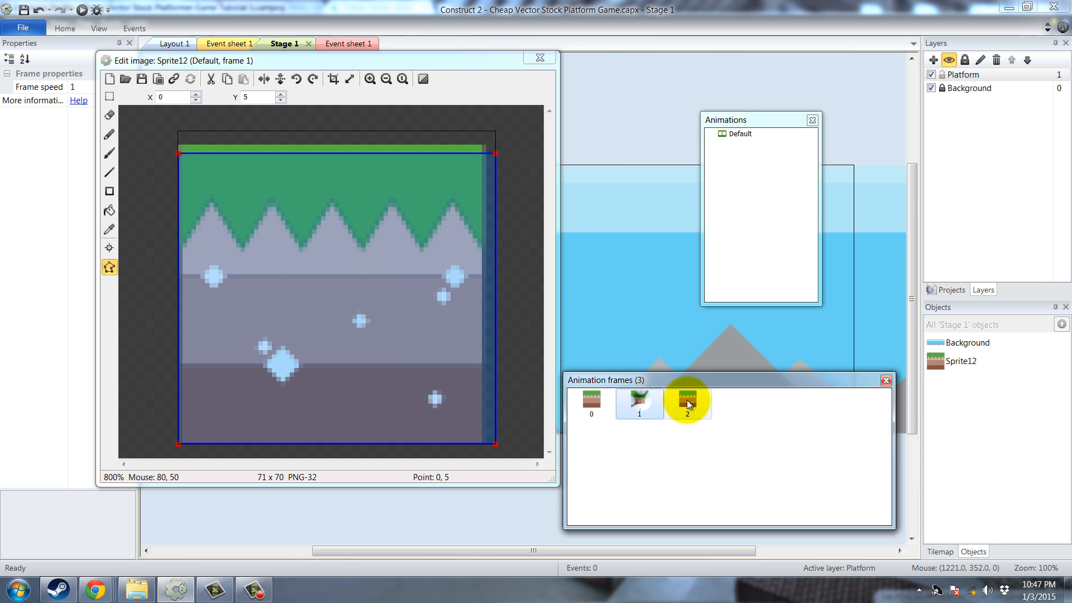
{"action": "left_click", "coordinate": [687, 399]}
{"action": "left_click", "coordinate": [638, 404]}
{"action": "left_click", "coordinate": [595, 401]}
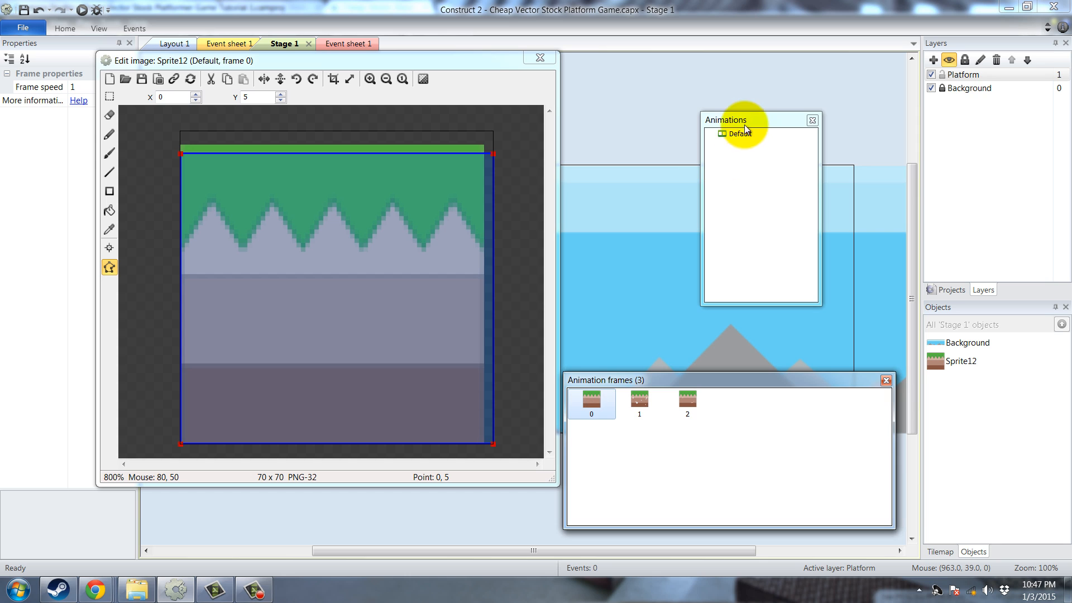
- Set the Default animation's speed to 0 and close the image editor
{"action": "left_click_drag", "start_coordinate": [745, 124], "coordinate": [647, 121]}
{"action": "left_click", "coordinate": [646, 132]}
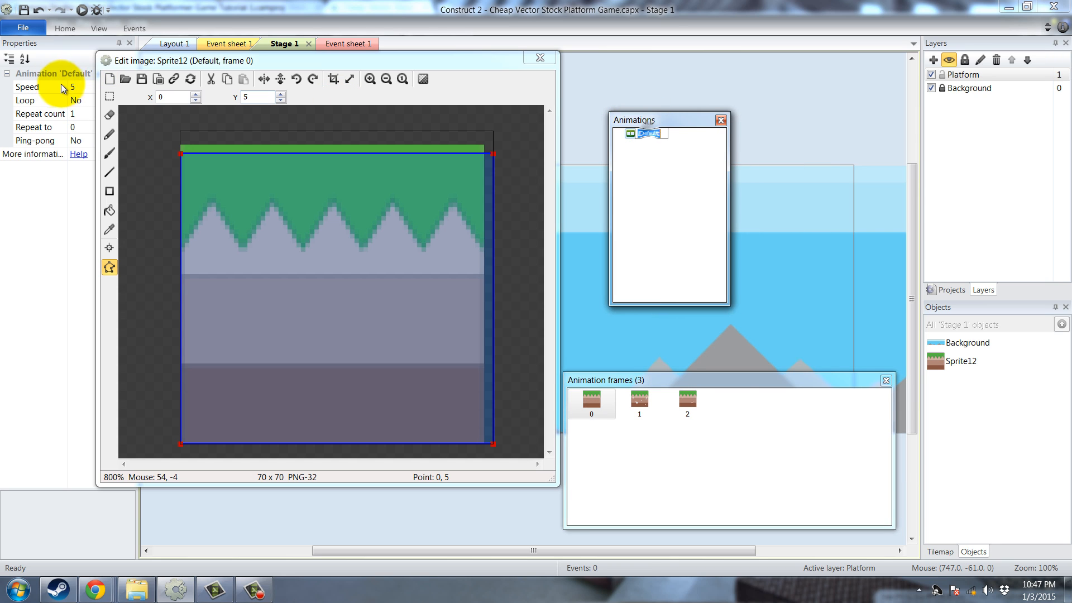
{"action": "left_click", "coordinate": [79, 86]}
{"action": "type", "text": "0"}
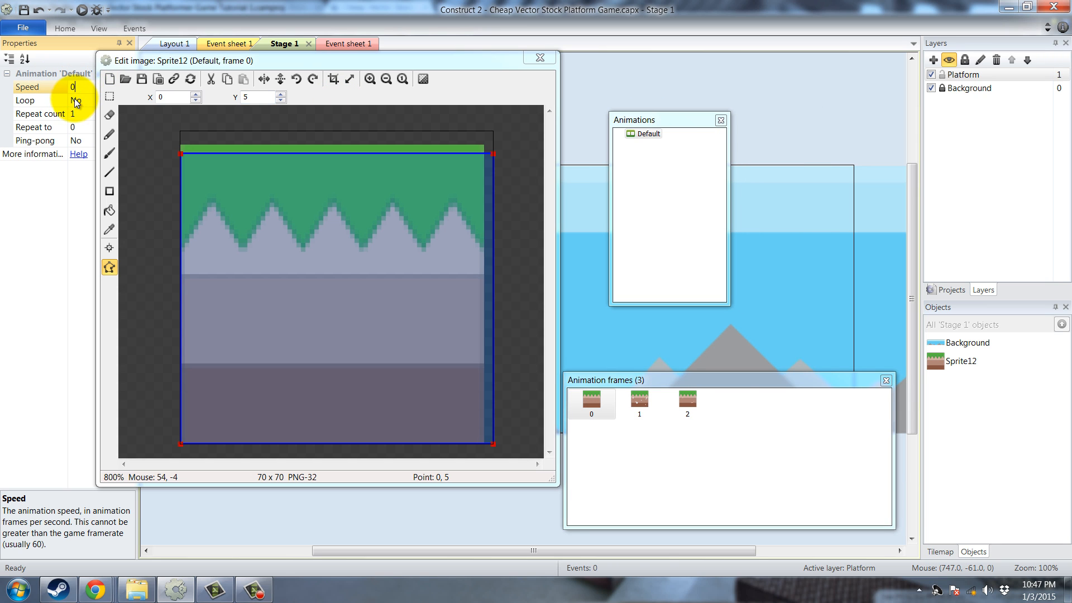
{"action": "left_click", "coordinate": [540, 58]}
- Rename the grass tile sprite as Platform_Grass
{"action": "left_click", "coordinate": [88, 88]}
{"action": "type", "text": "Platf"}
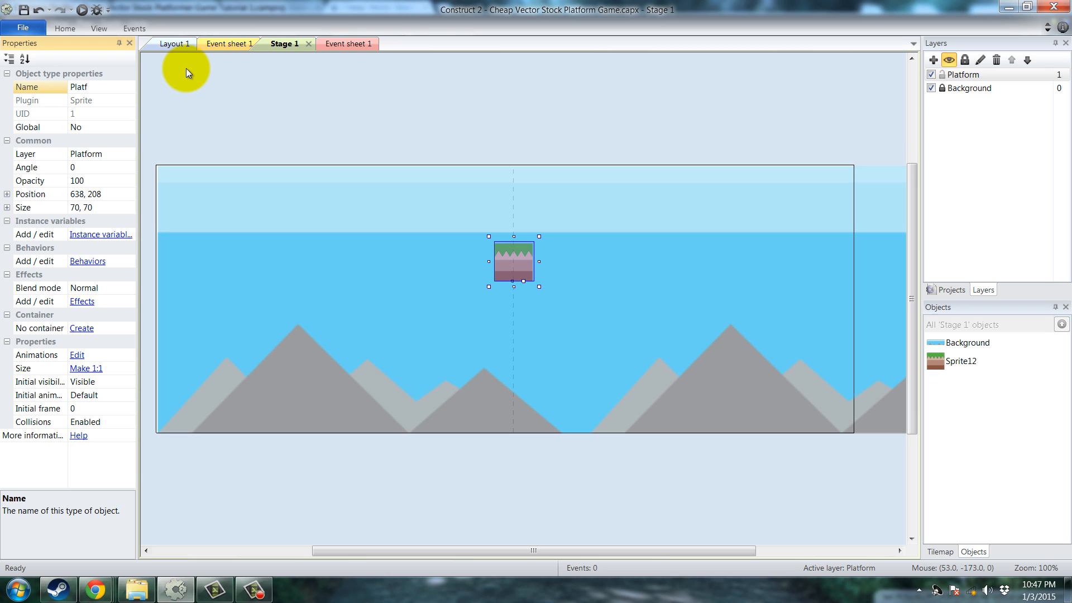
{"action": "type", "text": "orm_Grass"}
{"action": "key", "text": "Return"}
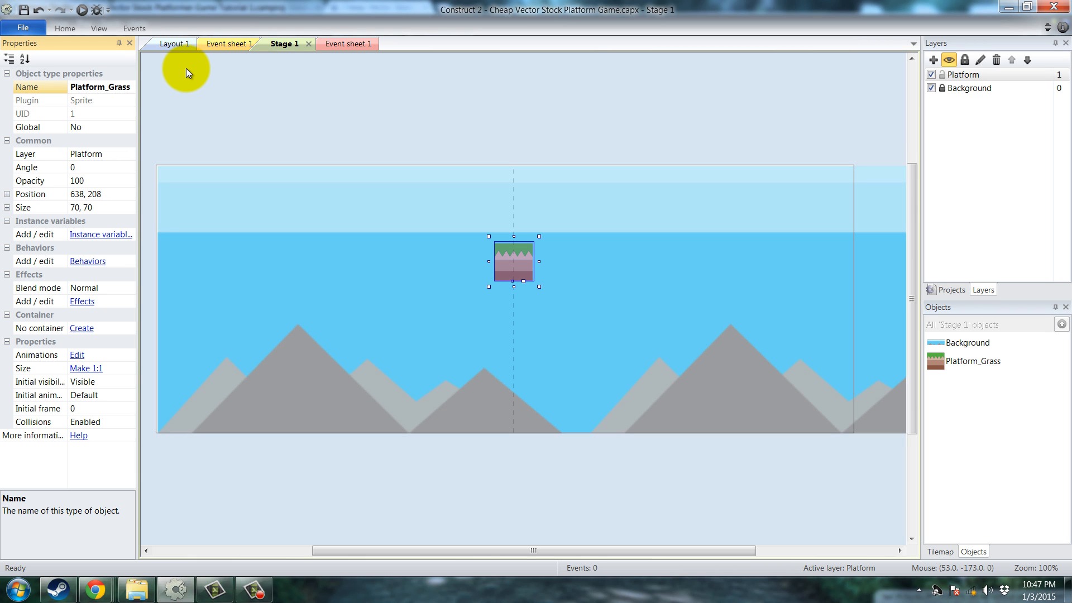
- Move the grass tile down and left to about 339, 390 and save the project
{"action": "left_click_drag", "start_coordinate": [522, 277], "coordinate": [357, 376]}
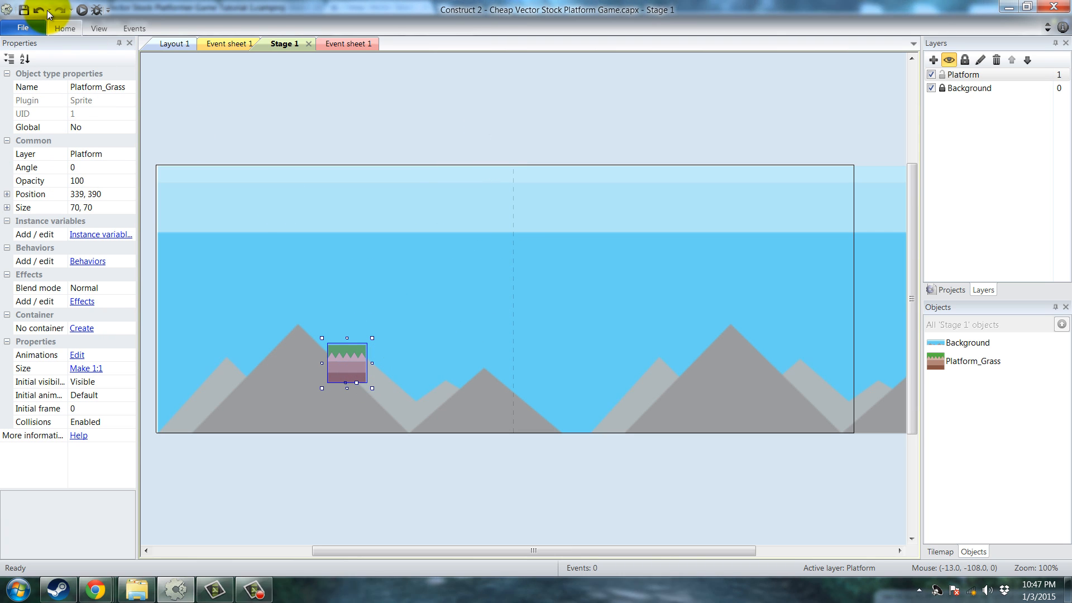
{"action": "left_click", "coordinate": [25, 11]}
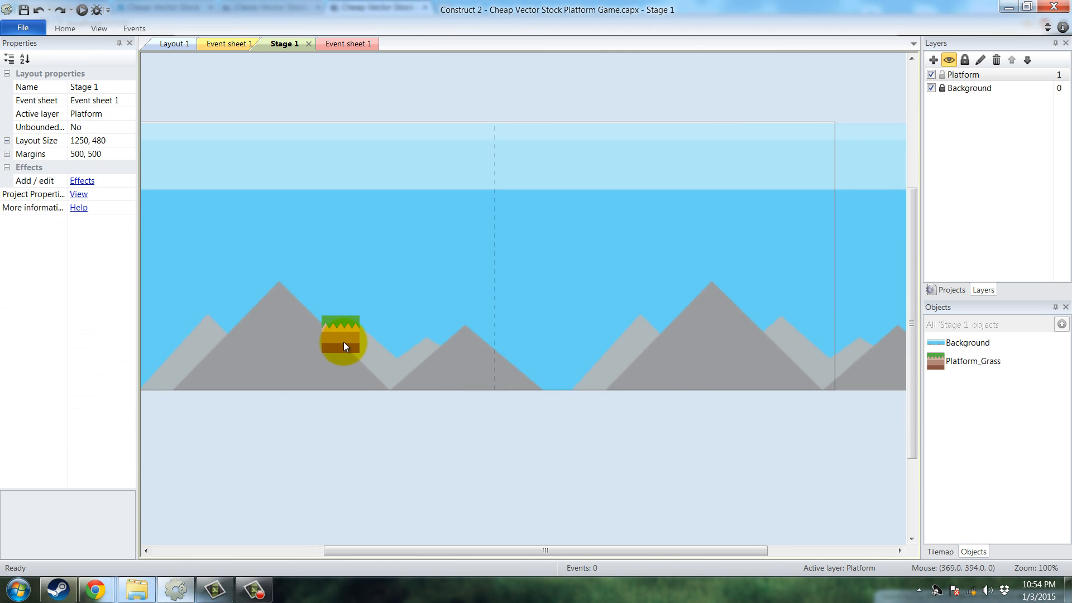
- Move the grass tile into the layout's lower-left corner and nudge it flush, at about 32, 480
{"action": "left_click", "coordinate": [343, 343]}
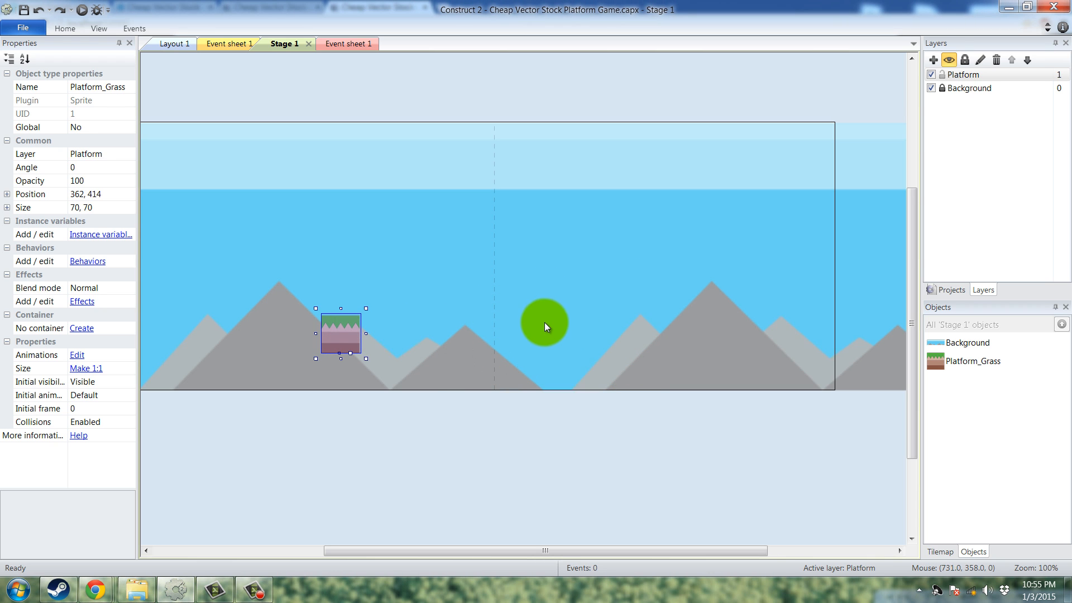
{"action": "left_click", "coordinate": [544, 322]}
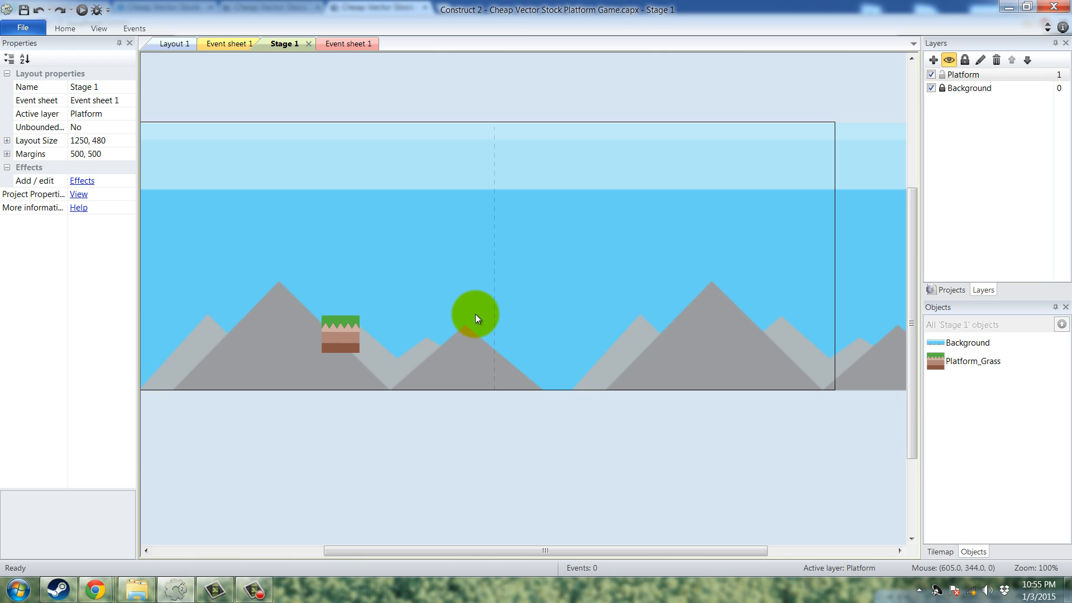
{"action": "scroll", "coordinate": [474, 313], "scroll_direction": "up", "scroll_amount": 4, "text": "ctrl"}
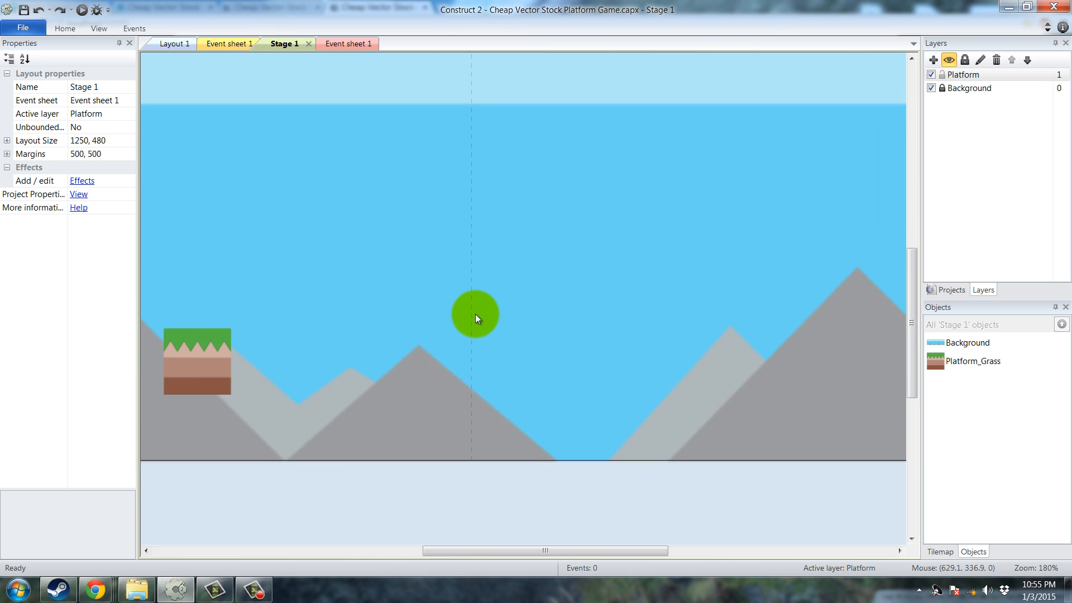
{"action": "scroll", "coordinate": [475, 314], "scroll_direction": "up", "scroll_amount": 1, "text": "ctrl"}
{"action": "middle_click_drag", "start_coordinate": [474, 313], "coordinate": [890, 305]}
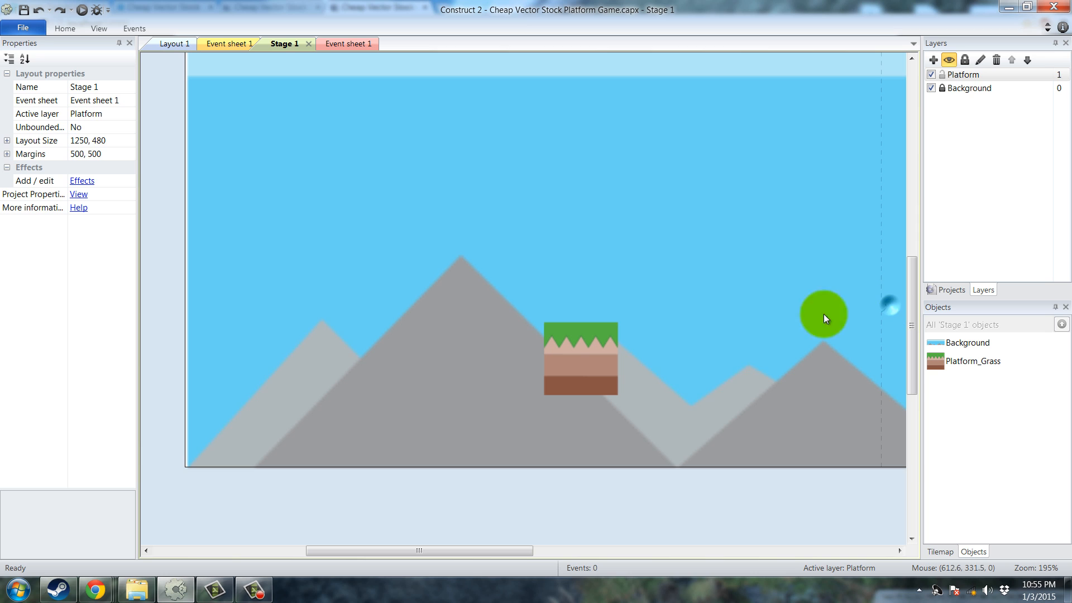
{"action": "left_click_drag", "start_coordinate": [559, 360], "coordinate": [213, 423]}
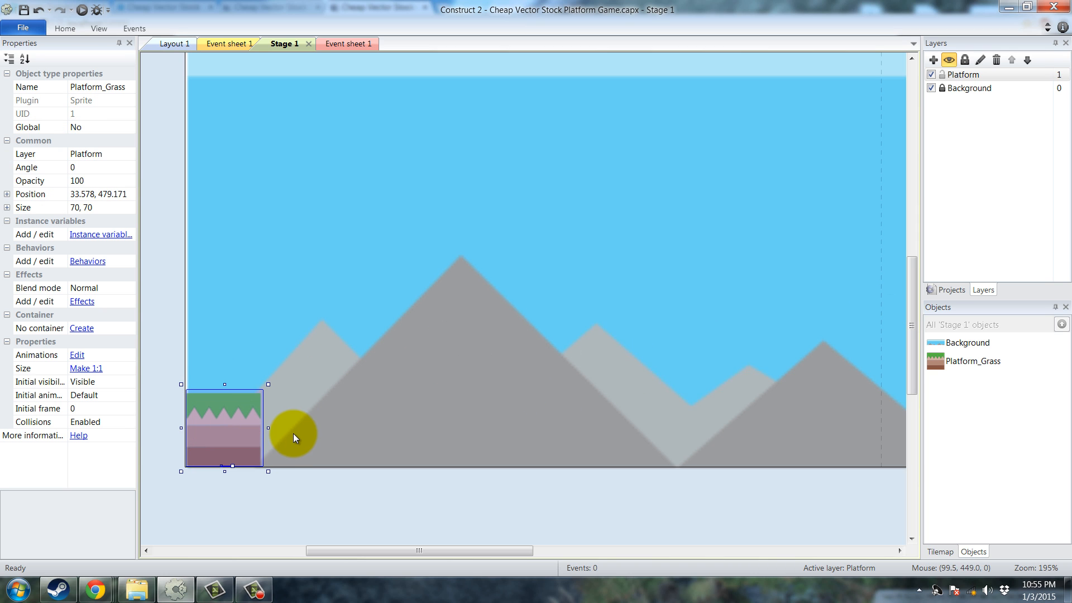
{"action": "key", "text": "Left"}
{"action": "left_click", "coordinate": [276, 485]}
{"action": "left_click", "coordinate": [249, 451]}
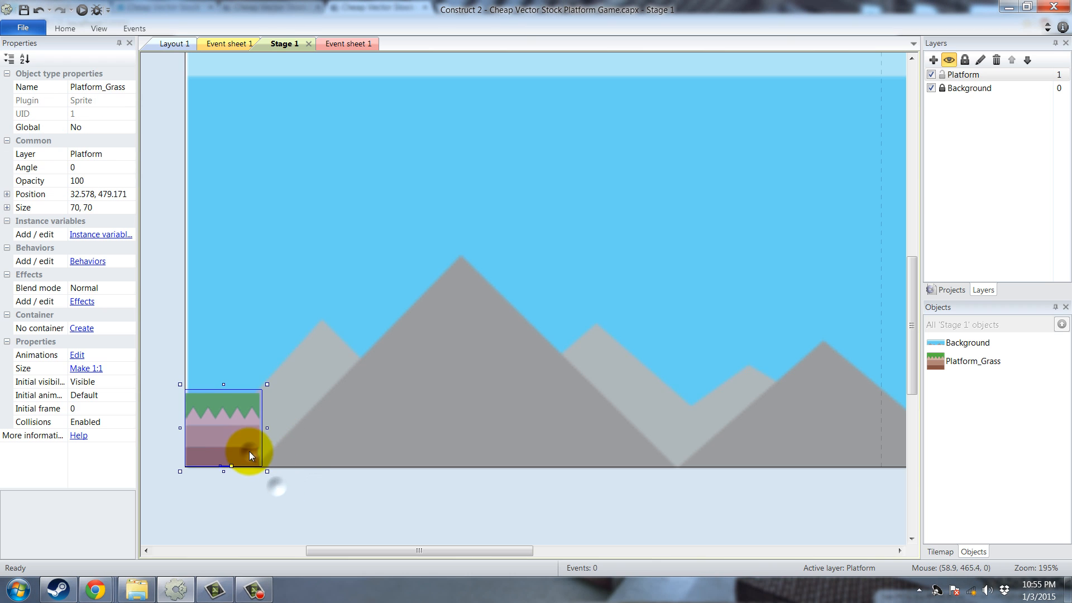
{"action": "left_click", "coordinate": [276, 479]}
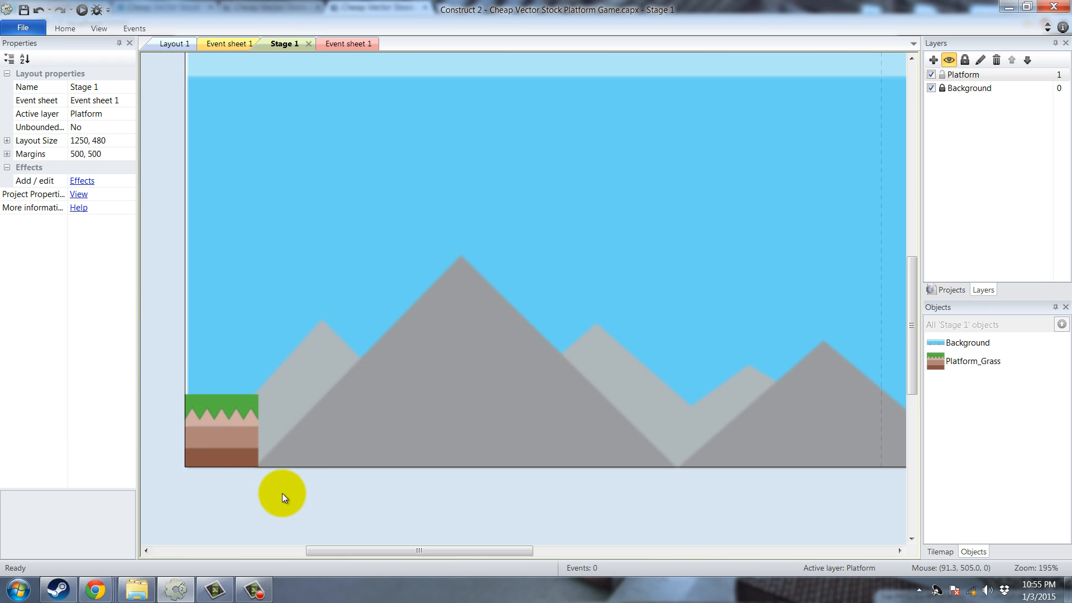
- Duplicate the corner grass tile to its right and nudge the copy left until the seam closes
{"action": "left_click", "coordinate": [230, 449]}
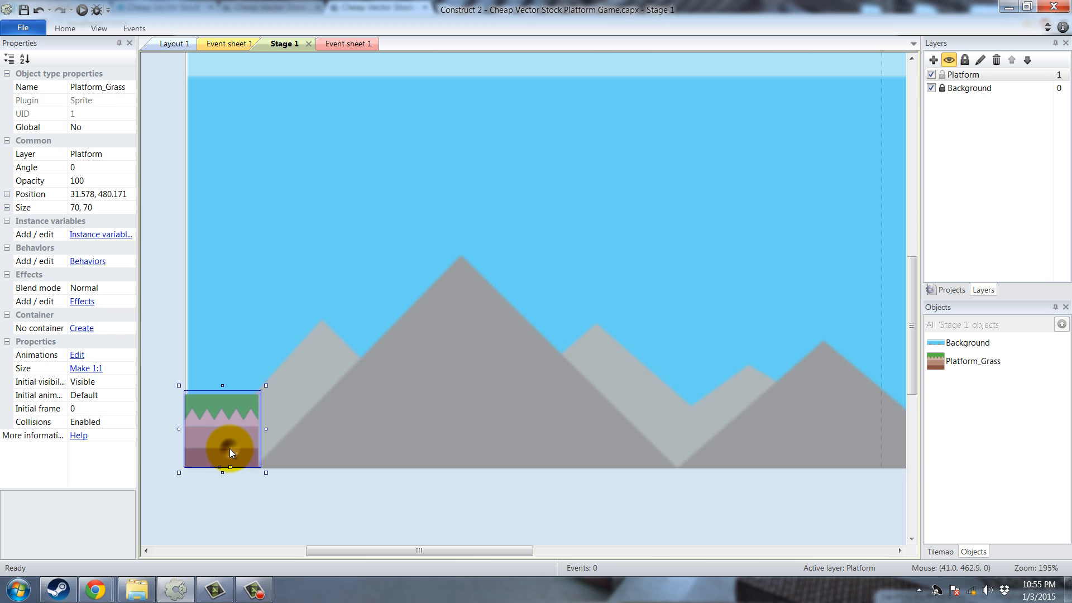
{"action": "left_click_drag", "start_coordinate": [229, 447], "coordinate": [307, 443], "text": "ctrl"}
{"action": "left_click", "coordinate": [301, 480]}
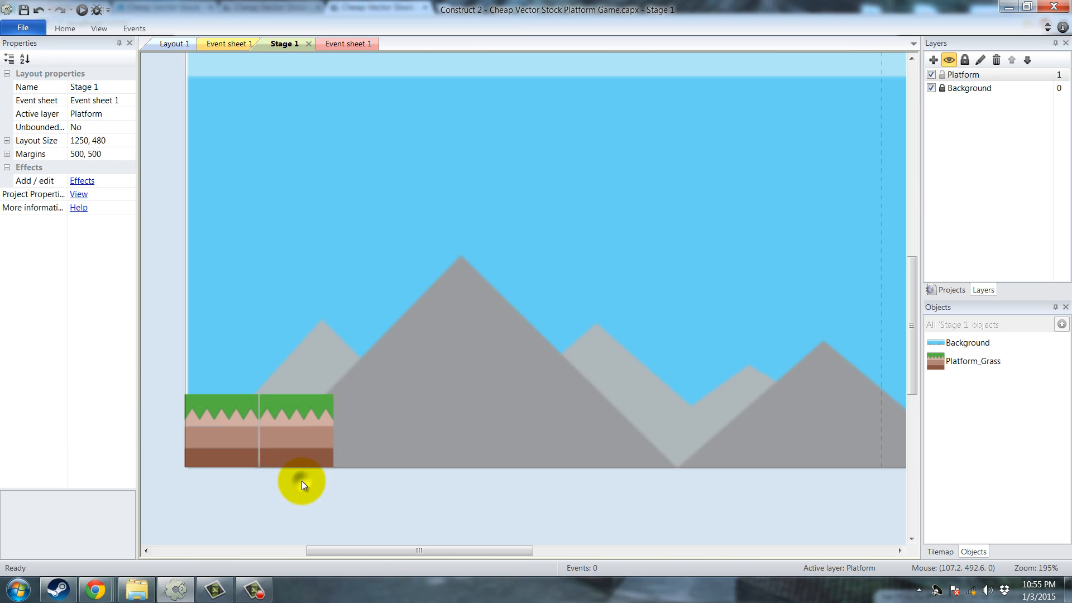
{"action": "left_click", "coordinate": [303, 451]}
{"action": "left_click", "coordinate": [368, 481]}
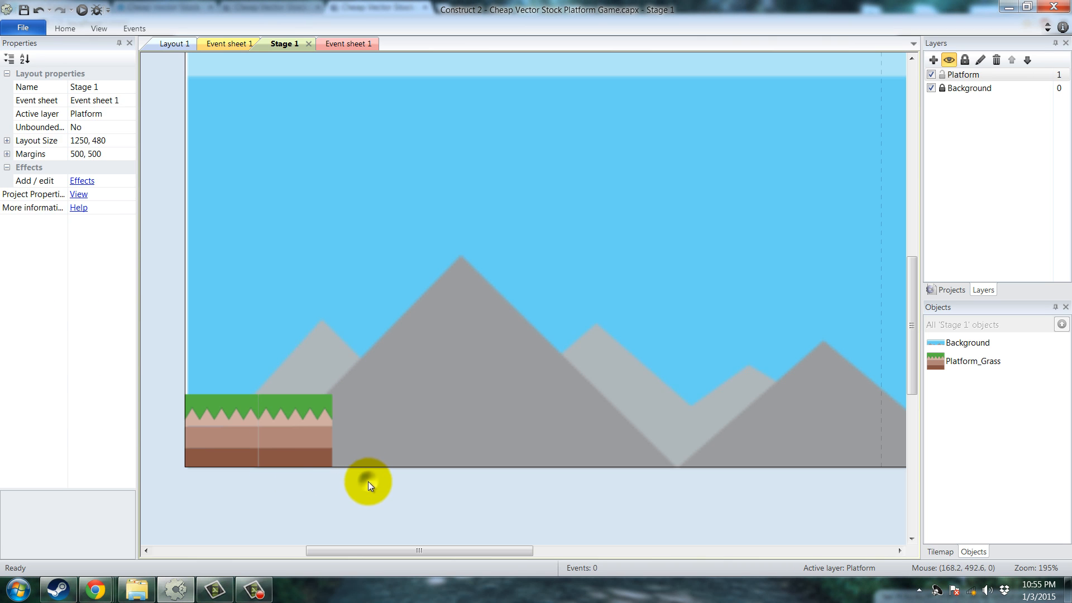
{"action": "left_click", "coordinate": [287, 435]}
{"action": "key", "text": "Left"}
{"action": "left_click", "coordinate": [362, 488]}
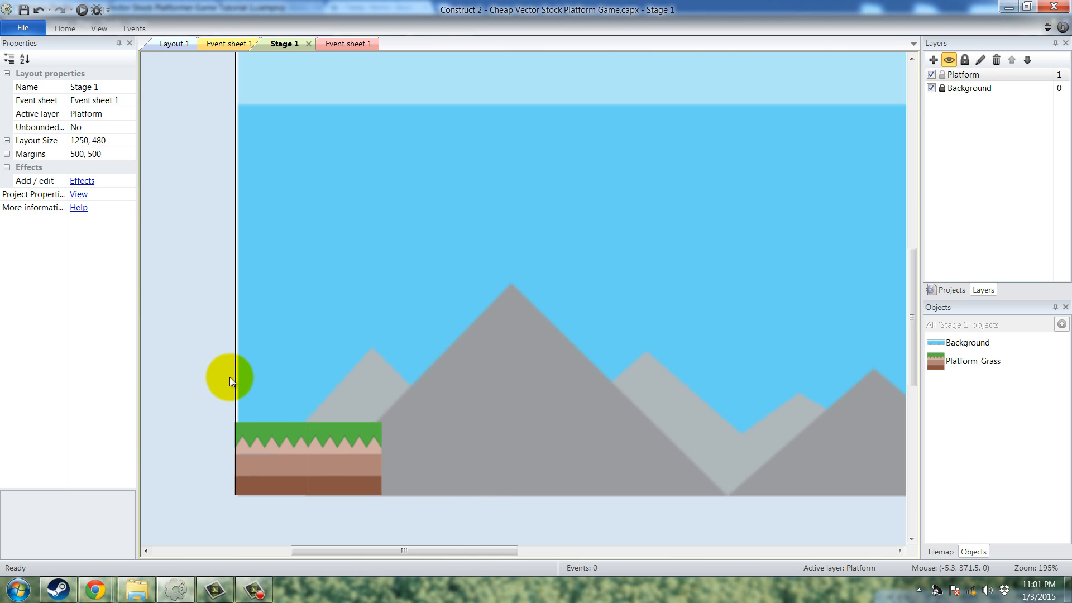
- Unlock the Background layer, shift the background sprite 10 px left to X -10, and lock the layer again
{"action": "left_click", "coordinate": [953, 96]}
{"action": "left_click", "coordinate": [942, 87]}
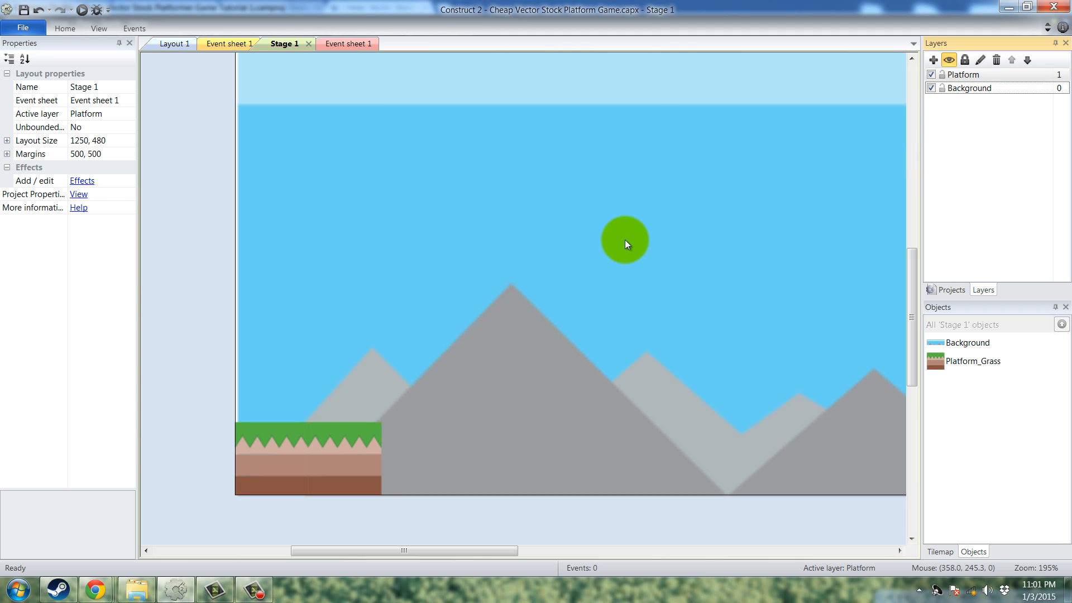
{"action": "left_click", "coordinate": [625, 244]}
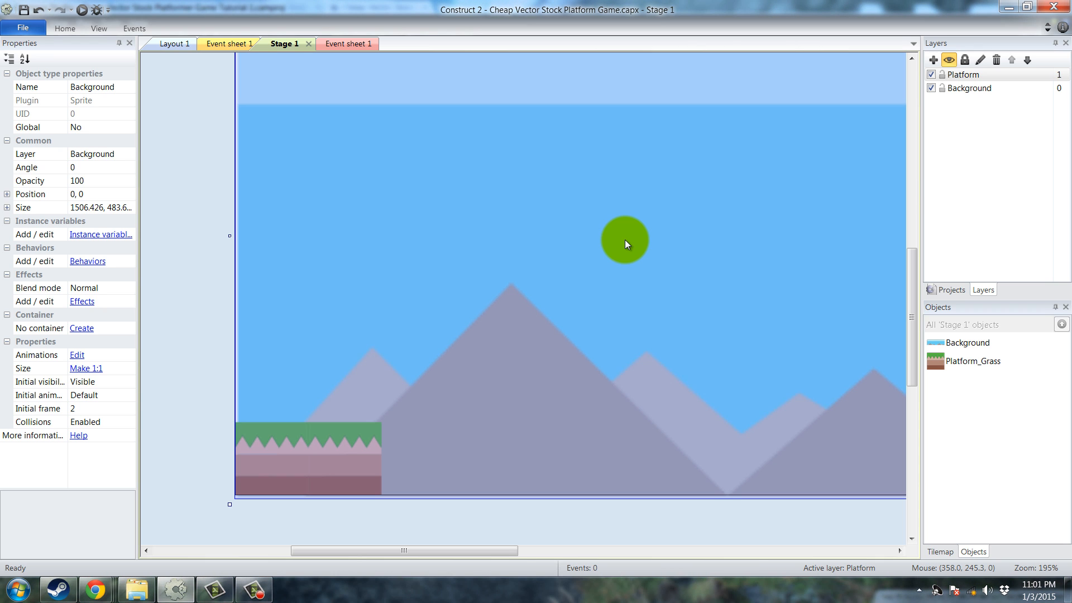
{"action": "key", "text": "shift+Left"}
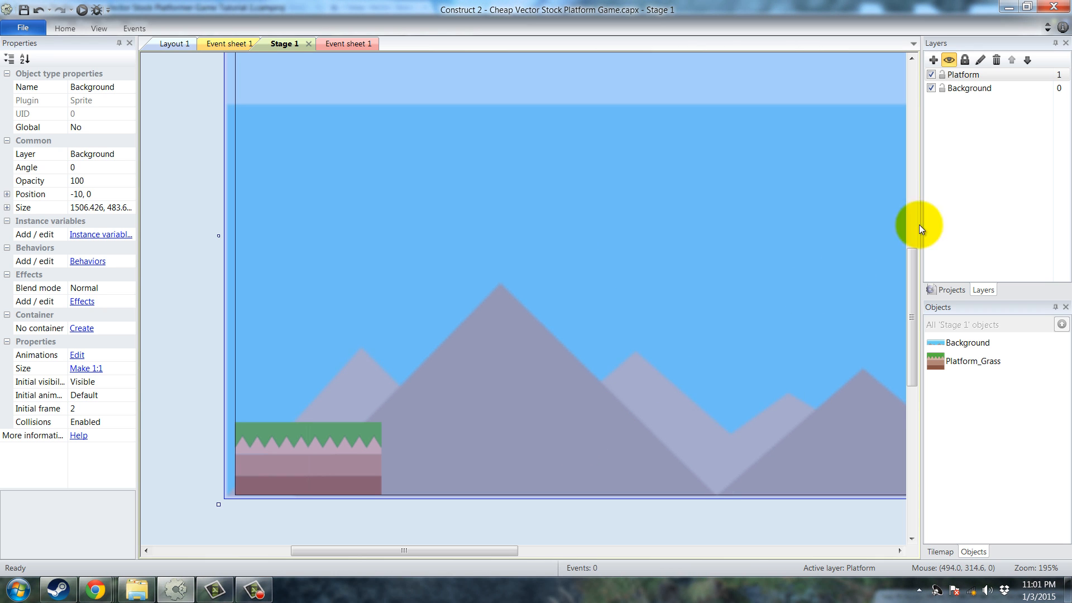
{"action": "left_click", "coordinate": [943, 89]}
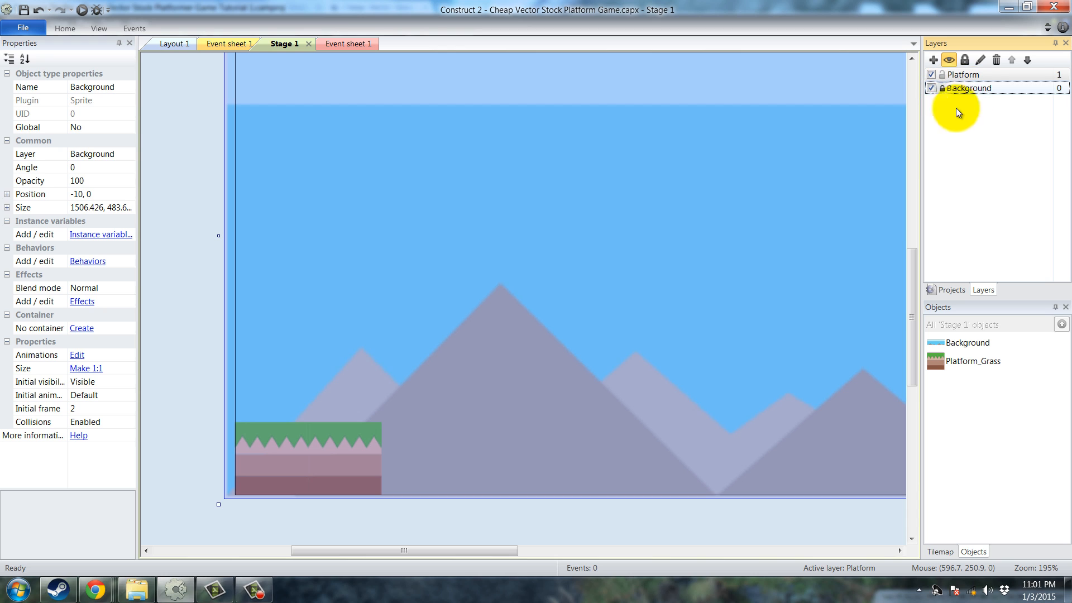
{"action": "left_click", "coordinate": [486, 500]}
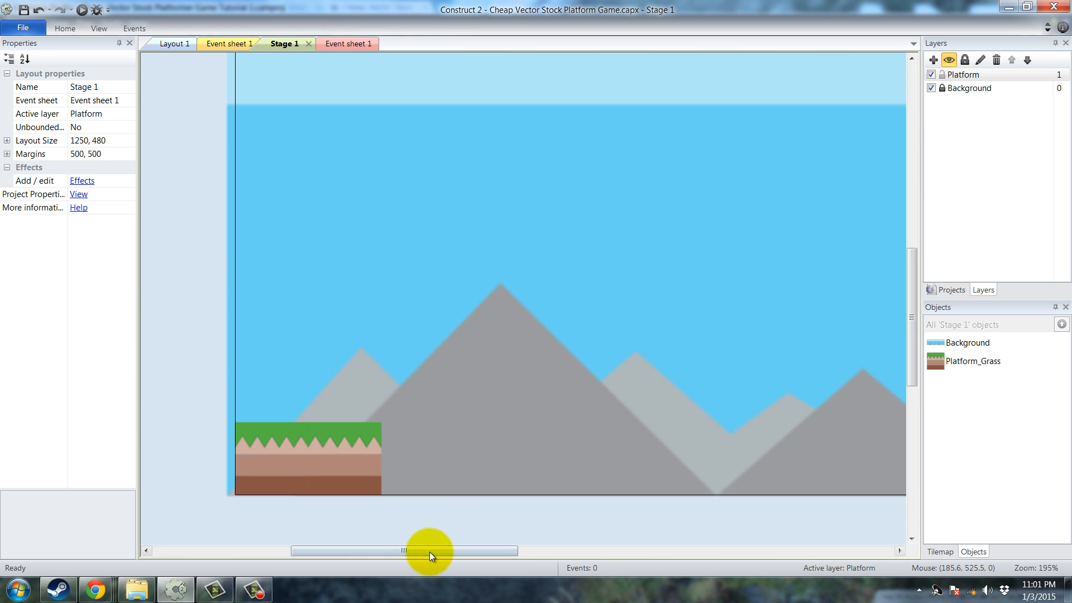
- Delete two adjacent grass tiles, starting with the one at about X 435, to open a gap in the ground
{"action": "mouse_move", "coordinate": [429, 552]}
{"action": "left_mouse_down"}
{"action": "mouse_move", "coordinate": [548, 552]}
{"action": "mouse_move", "coordinate": [437, 550]}
{"action": "left_mouse_up"}
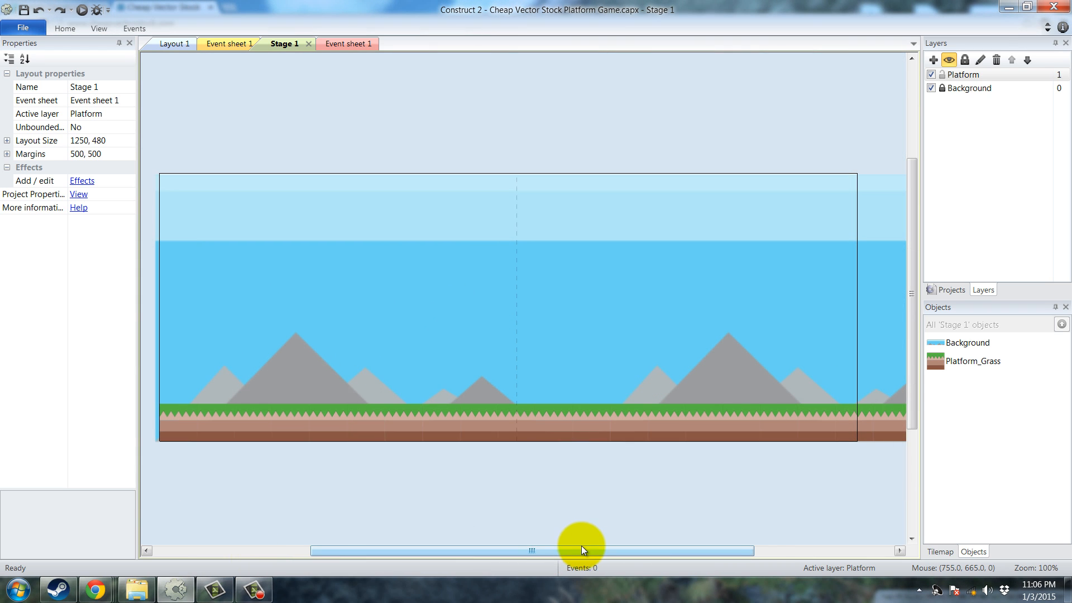
{"action": "mouse_move", "coordinate": [582, 545]}
{"action": "left_mouse_down"}
{"action": "mouse_move", "coordinate": [615, 546]}
{"action": "mouse_move", "coordinate": [593, 546]}
{"action": "left_mouse_up"}
{"action": "left_click", "coordinate": [390, 426]}
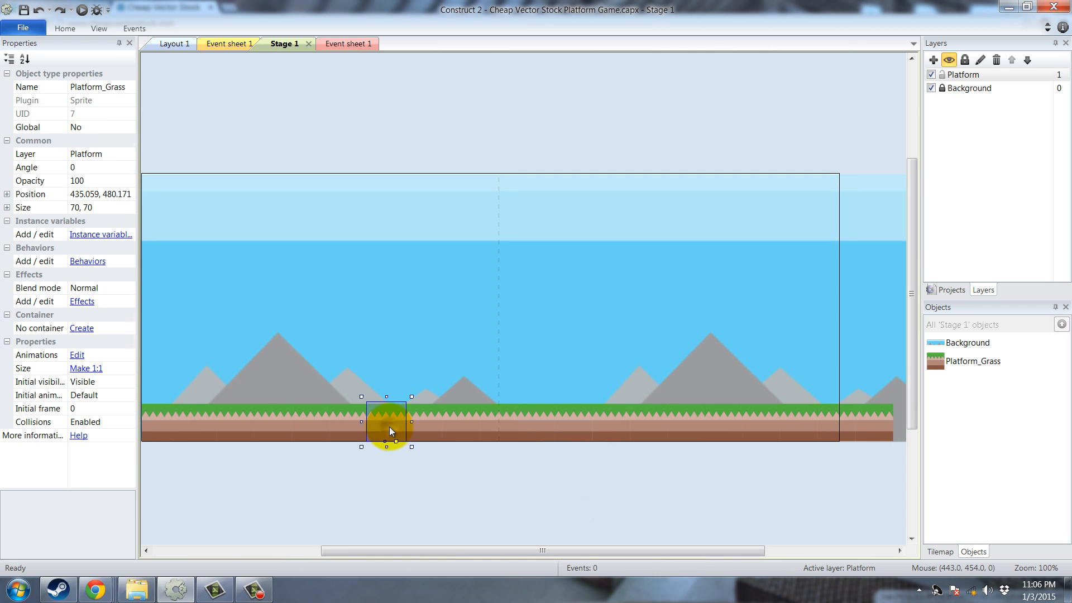
{"action": "key", "text": "Delete"}
{"action": "left_click", "coordinate": [416, 426]}
{"action": "key", "text": "Delete"}
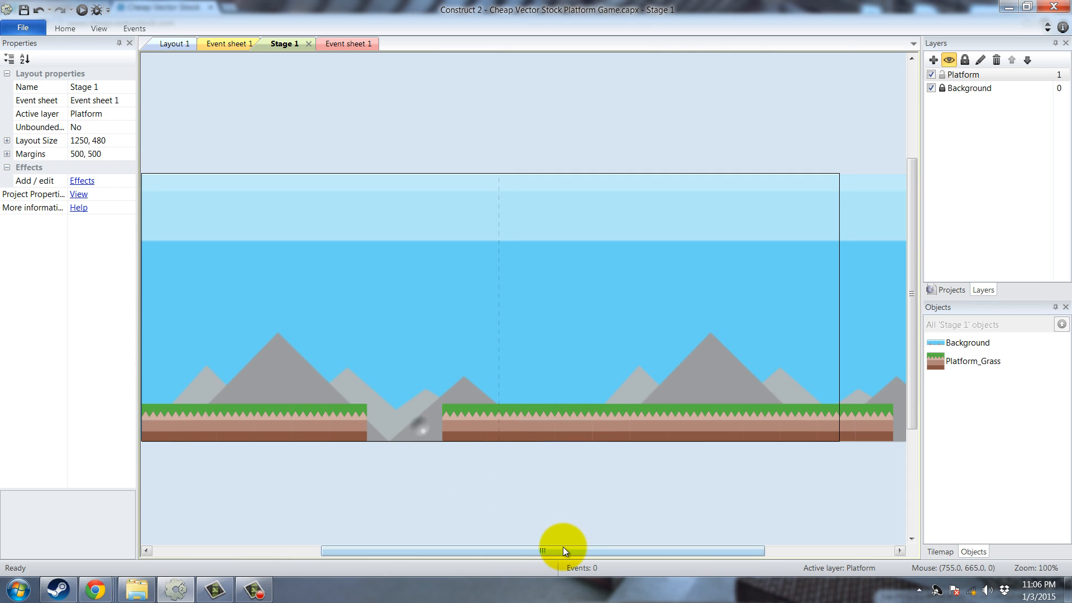
- Delete two adjacent grass tiles at about X 810 to 945 to open a second gap, and remove the surplus tile beyond the layout's right edge
{"action": "left_click_drag", "start_coordinate": [562, 547], "coordinate": [583, 546]}
{"action": "left_click", "coordinate": [585, 426]}
{"action": "key", "text": "Delete"}
{"action": "left_click", "coordinate": [608, 425]}
{"action": "key", "text": "Delete"}
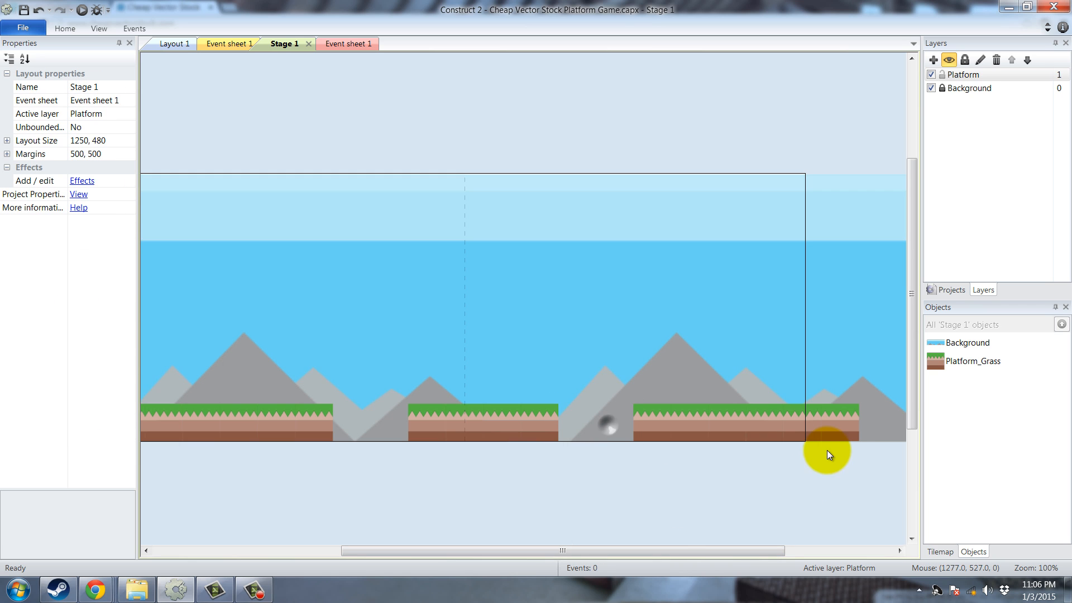
{"action": "left_click", "coordinate": [849, 422]}
{"action": "key", "text": "Delete"}
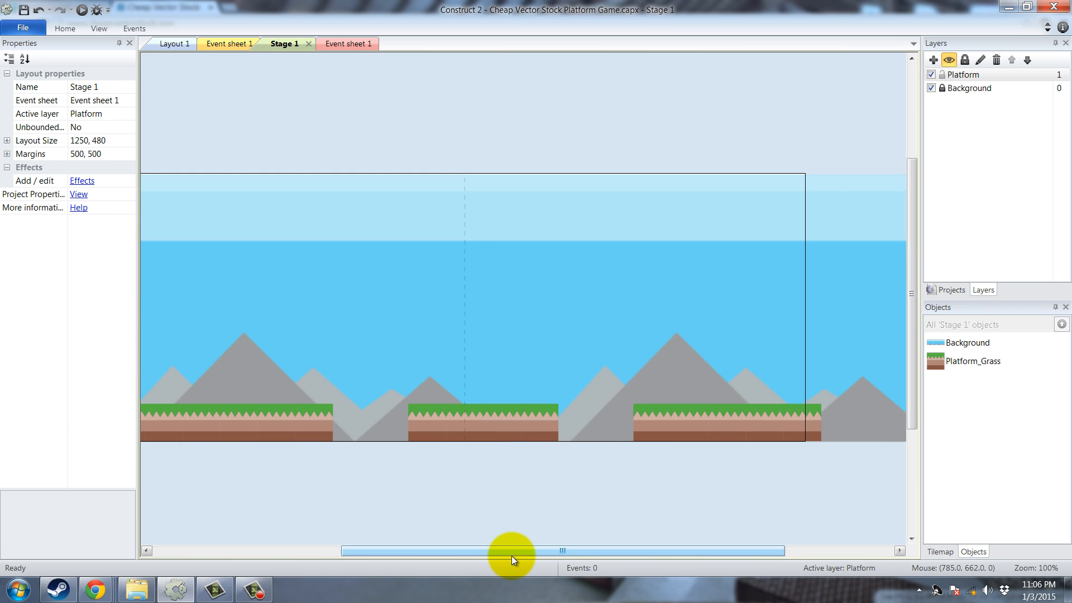
- Change the initial frame of scattered grass tiles in all three ground sections to the variant with small white stones
{"action": "left_click_drag", "start_coordinate": [512, 550], "coordinate": [475, 527]}
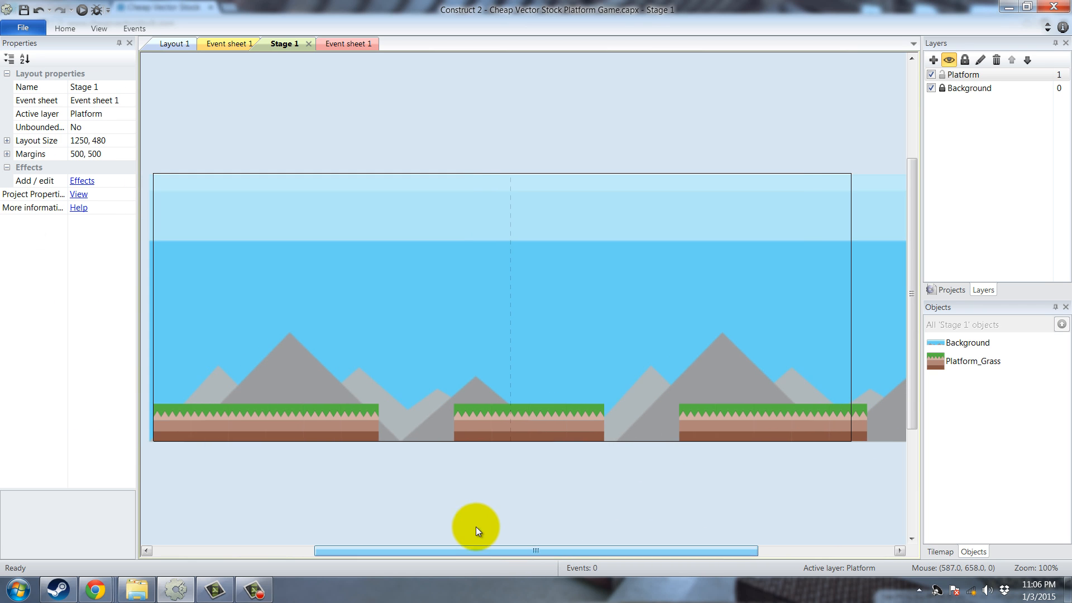
{"action": "left_click", "coordinate": [209, 428]}
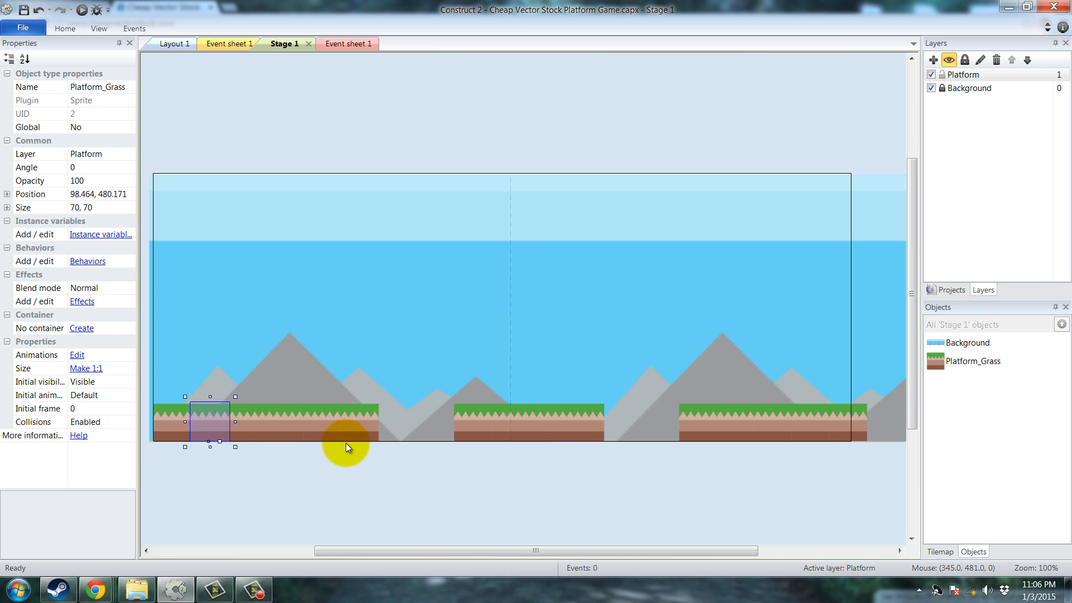
{"action": "left_click", "coordinate": [528, 431], "text": "shift"}
{"action": "left_click", "coordinate": [801, 420], "text": "shift"}
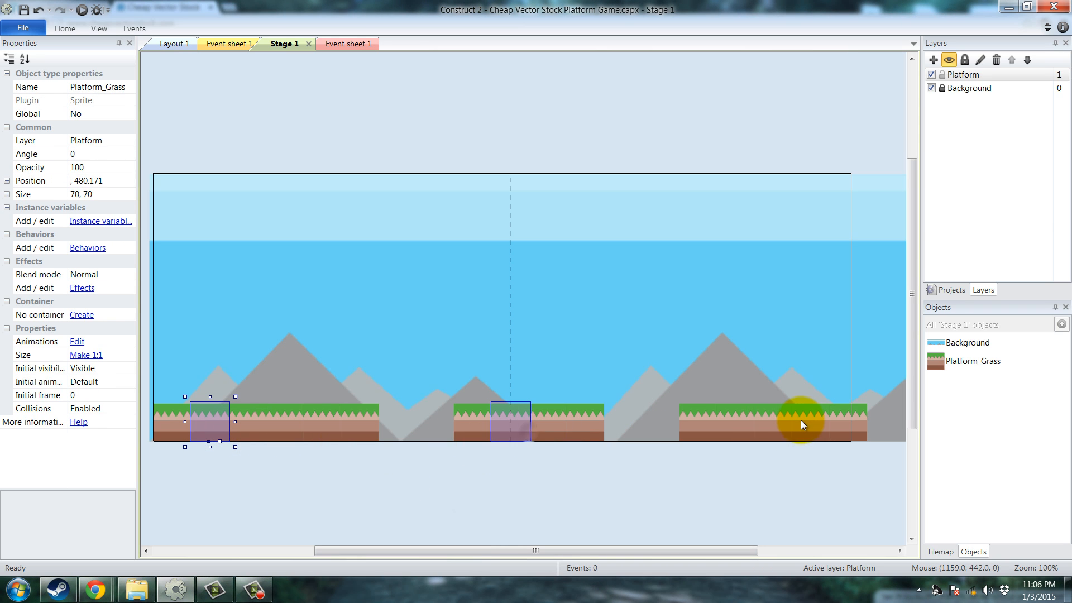
{"action": "left_click", "coordinate": [79, 396]}
{"action": "left_click", "coordinate": [237, 491]}
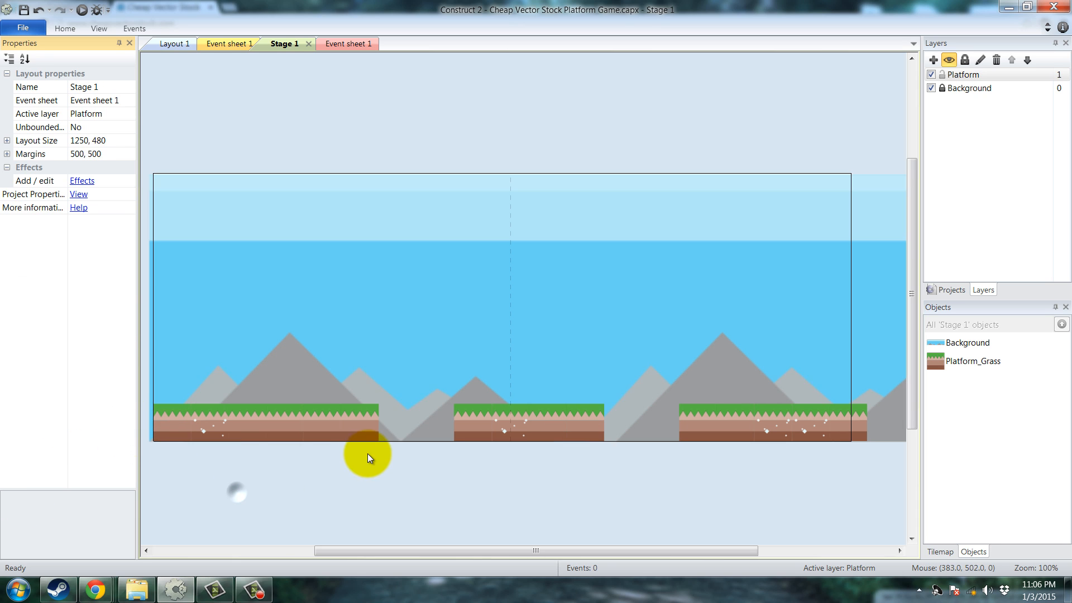
- Set the initial frame to 2 for the first section's first and fourth tiles, the middle section's last tile and the last section's second tile
{"action": "left_click", "coordinate": [297, 423]}
{"action": "left_click", "coordinate": [590, 422], "text": "ctrl"}
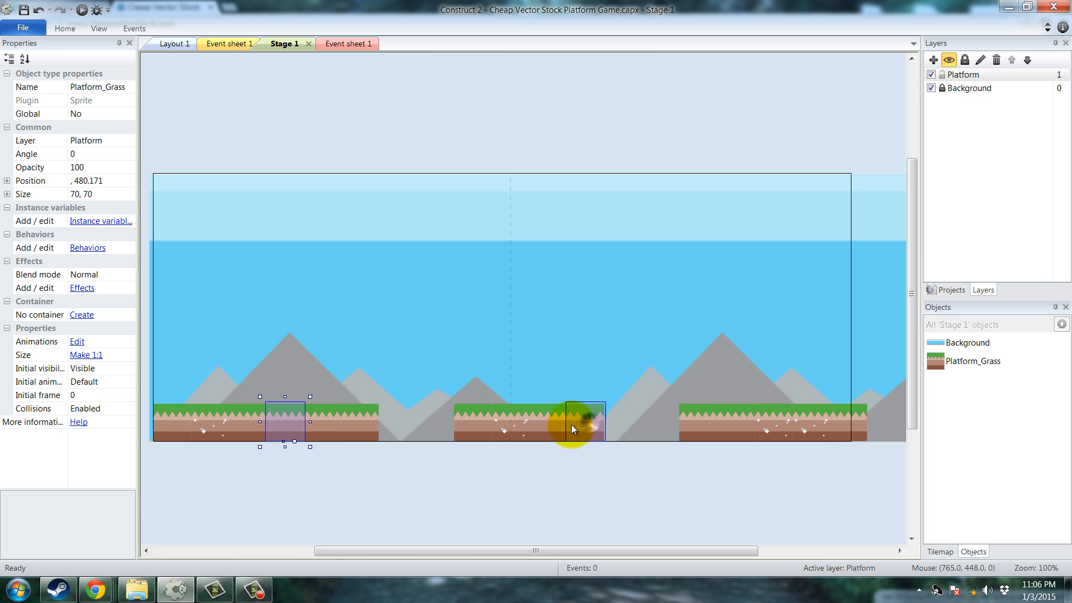
{"action": "left_click", "coordinate": [727, 431], "text": "ctrl"}
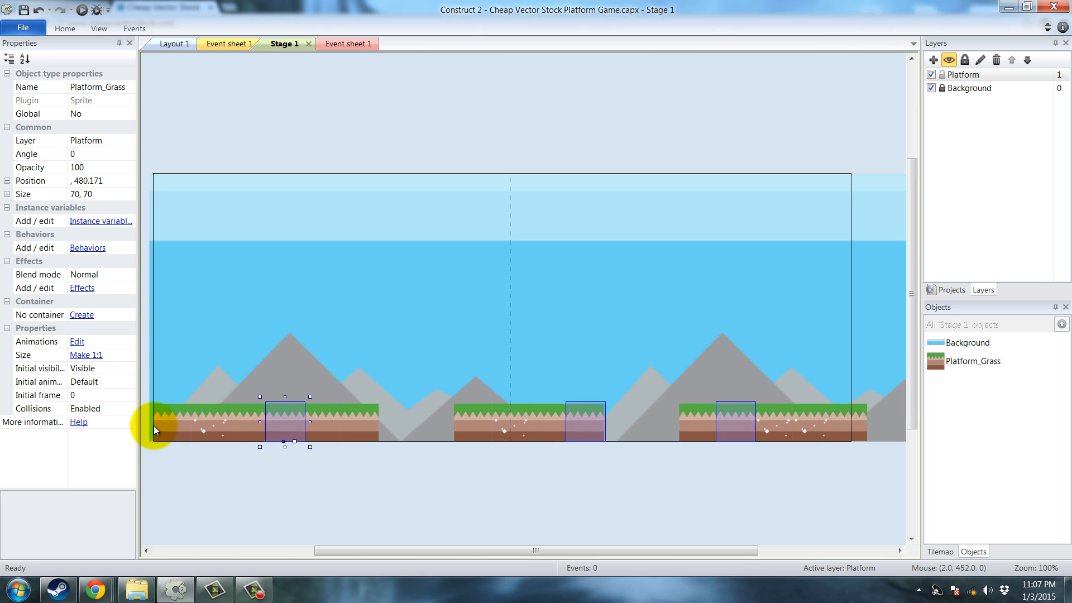
{"action": "left_click", "coordinate": [169, 420], "text": "ctrl"}
{"action": "left_click", "coordinate": [81, 395]}
{"action": "type", "text": "2"}
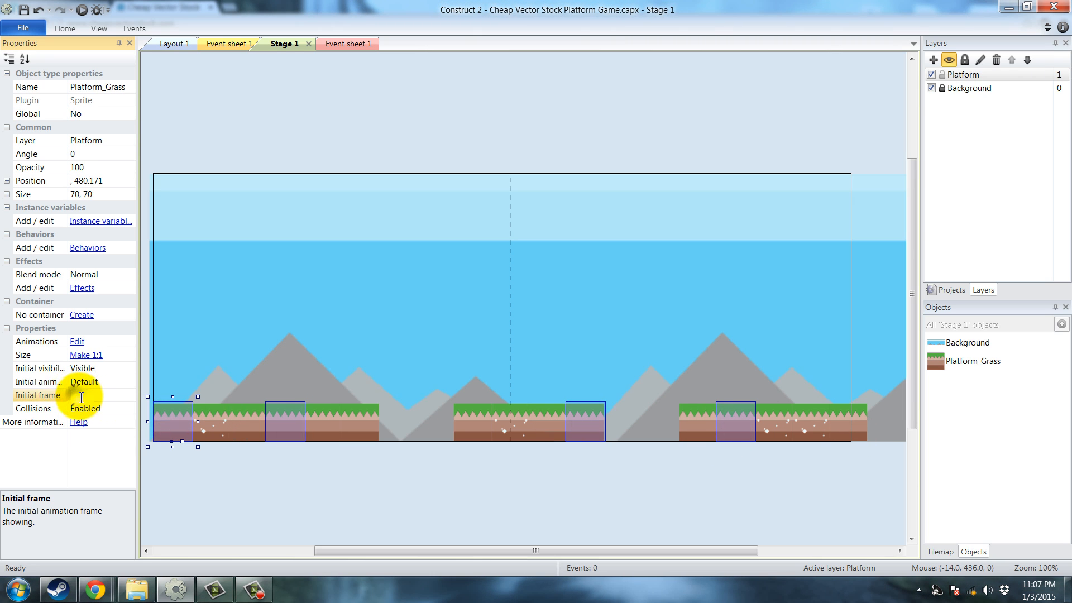
{"action": "left_click", "coordinate": [266, 465]}
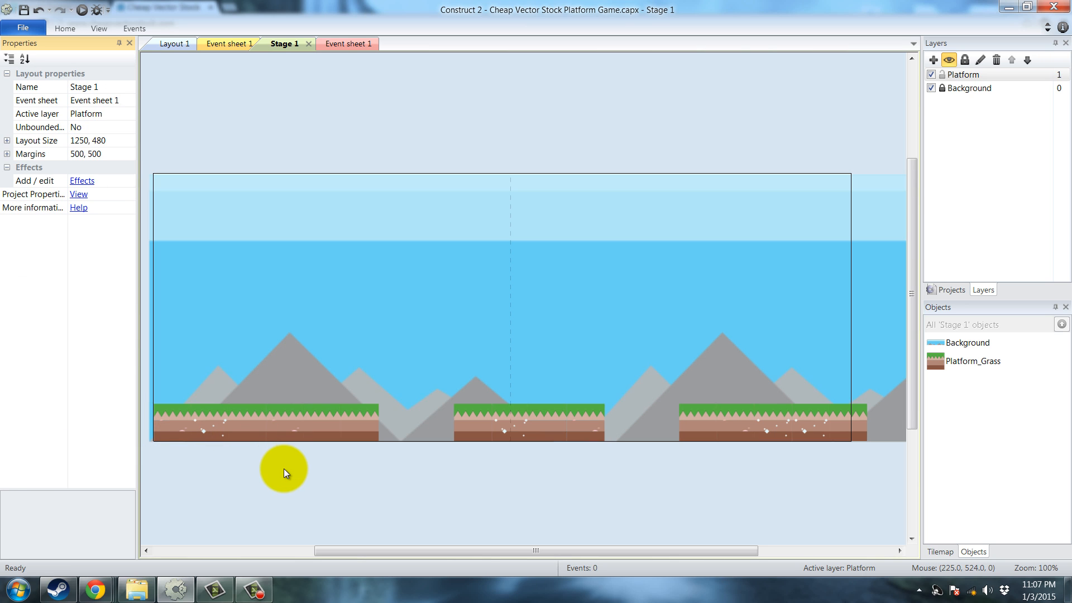
- Insert a new sprite on the Platform layer at about 491, 264 and fill its image with yellow
{"action": "mouse_move", "coordinate": [422, 551]}
{"action": "left_mouse_down"}
{"action": "mouse_move", "coordinate": [434, 551]}
{"action": "mouse_move", "coordinate": [421, 552]}
{"action": "left_mouse_up"}
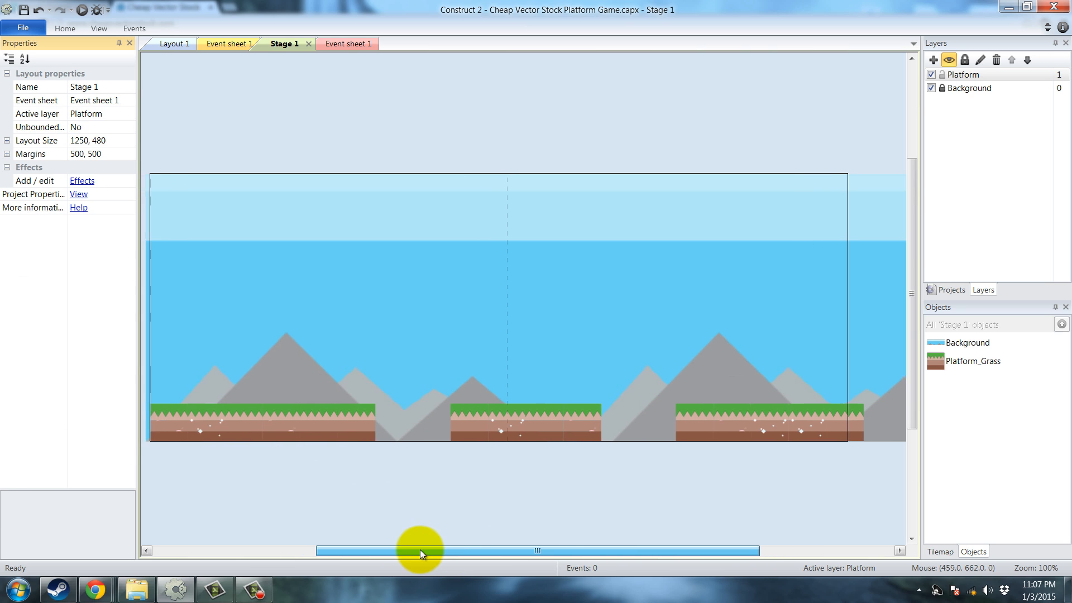
{"action": "left_click_drag", "start_coordinate": [420, 550], "coordinate": [415, 549]}
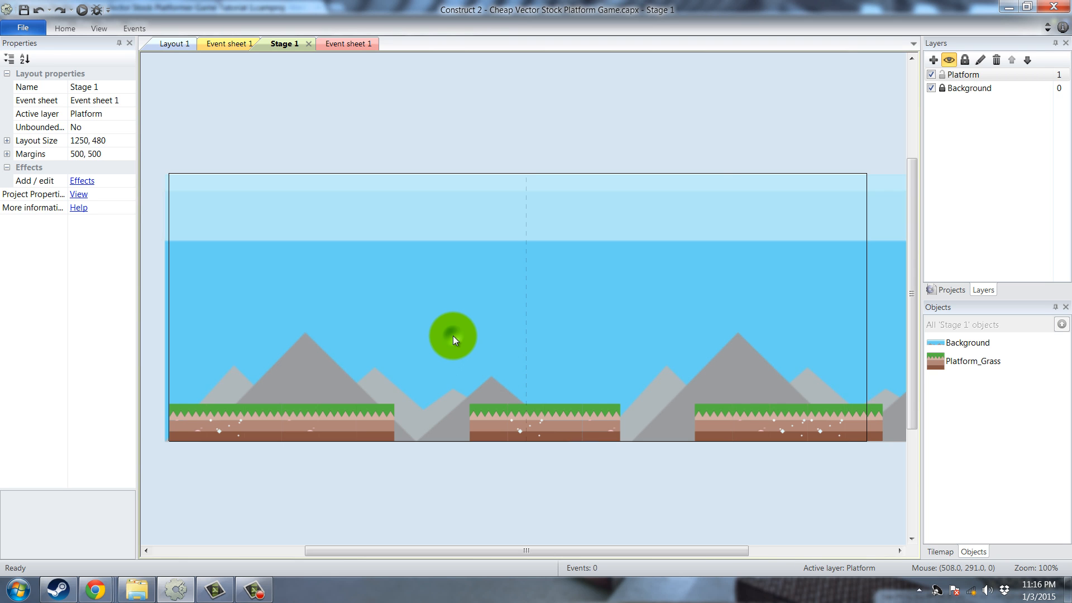
{"action": "double_click", "coordinate": [453, 336]}
{"action": "double_click", "coordinate": [617, 293]}
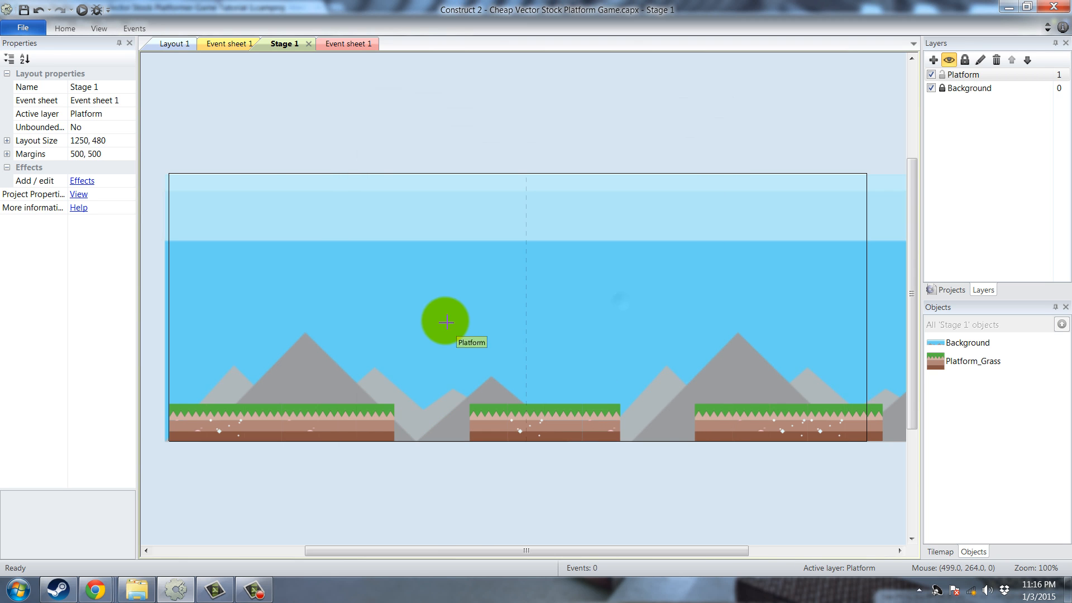
{"action": "left_click", "coordinate": [446, 322]}
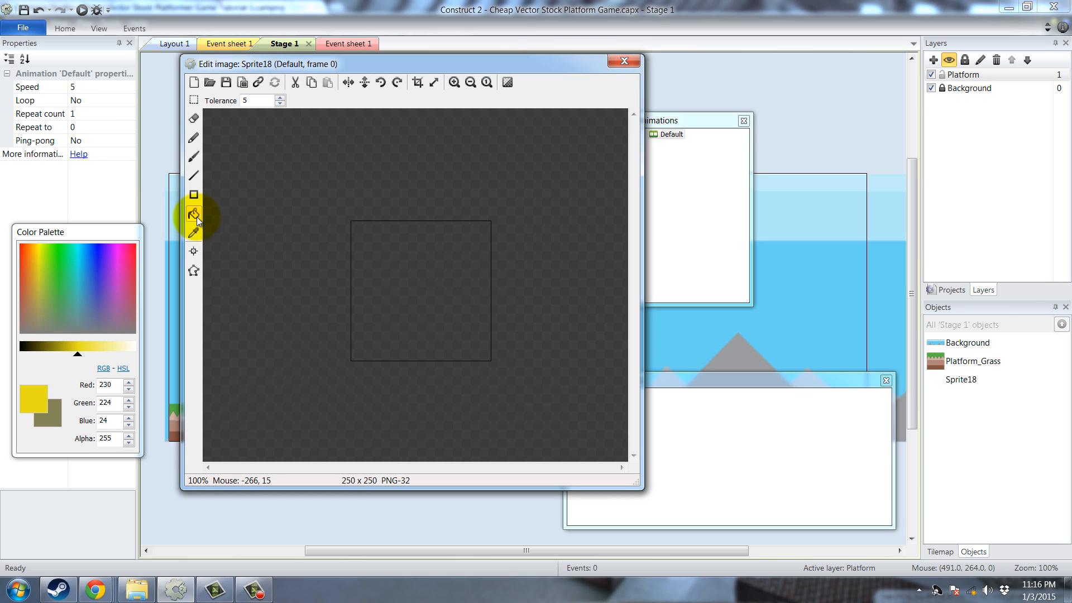
{"action": "left_click", "coordinate": [418, 296]}
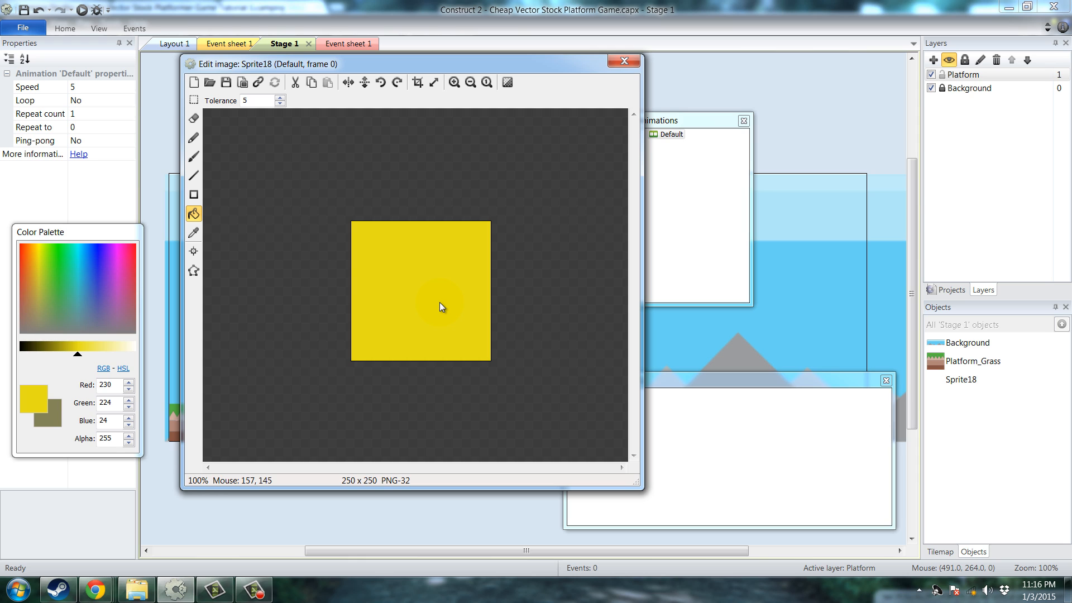
- Place the yellow sprite's origin at its bottom centre, 126, 250, and set the Default animation's speed to 0
{"action": "left_click", "coordinate": [198, 253]}
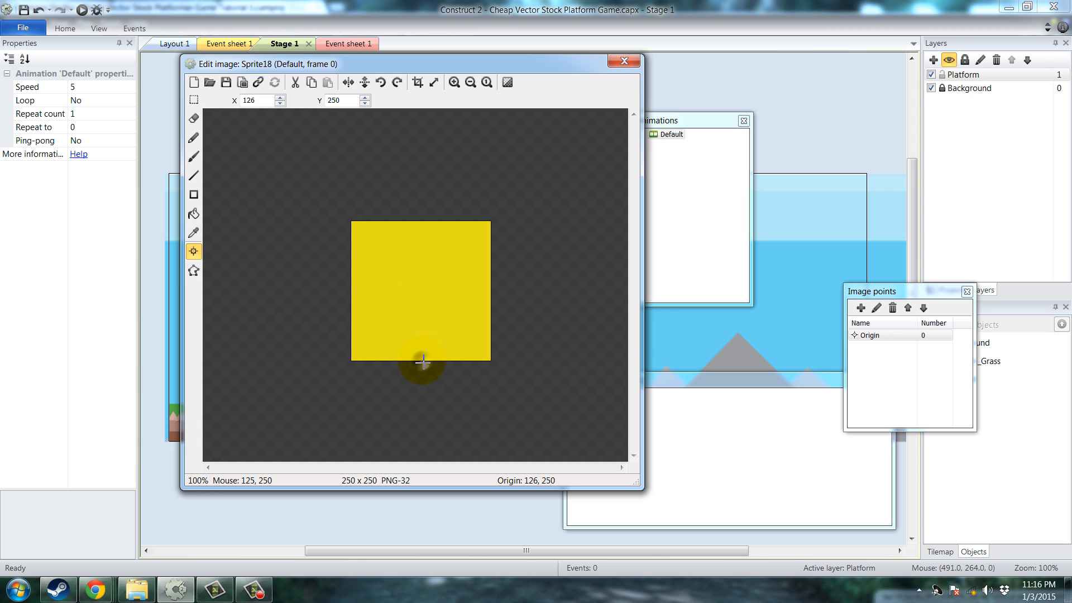
{"action": "left_click", "coordinate": [667, 134]}
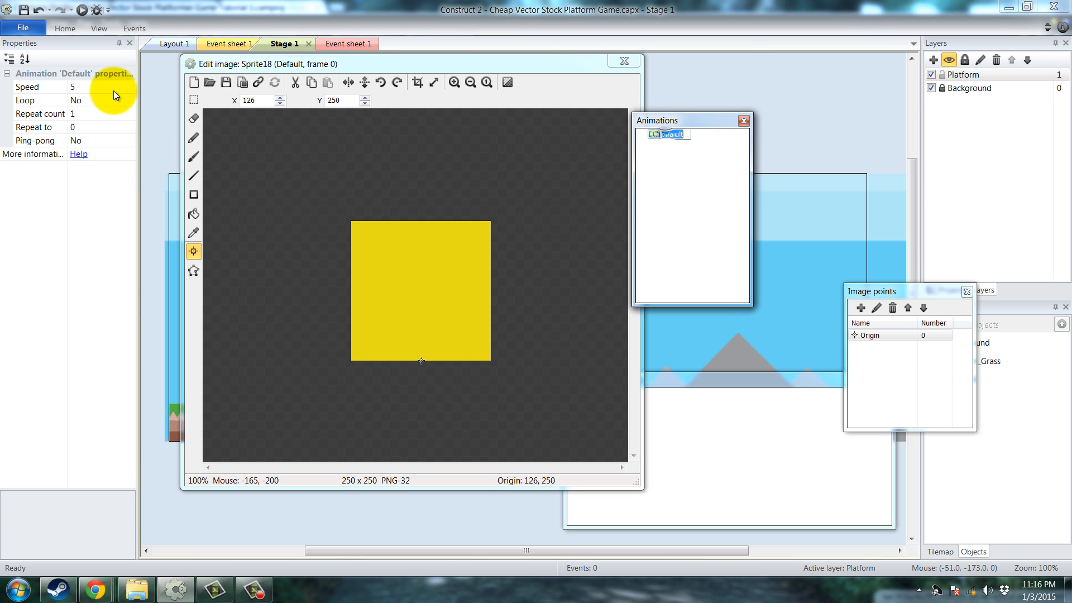
{"action": "left_click", "coordinate": [72, 87]}
{"action": "type", "text": "0"}
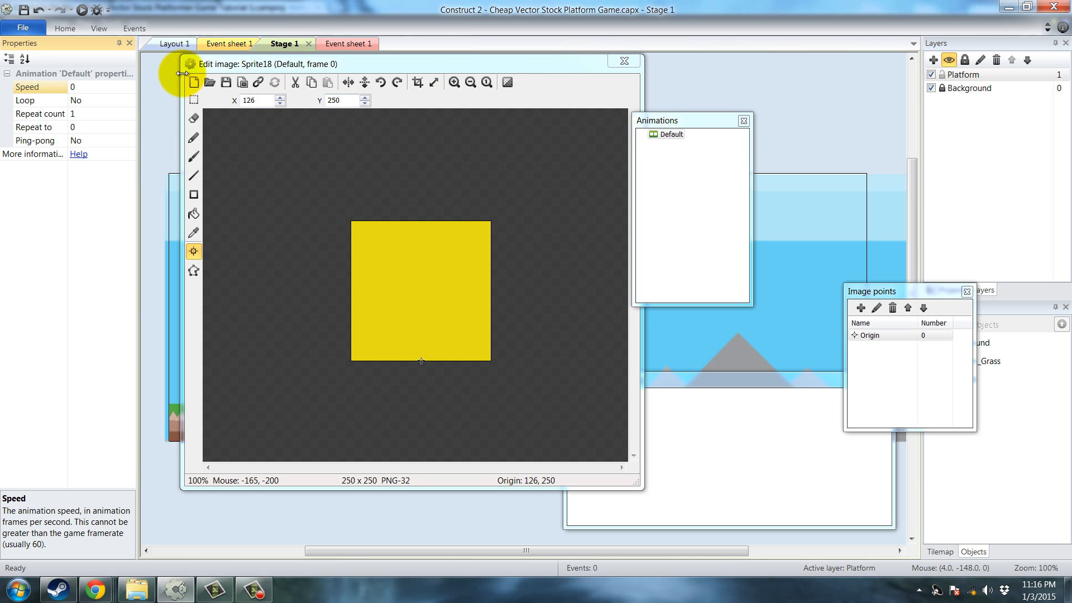
{"action": "left_click", "coordinate": [623, 61]}
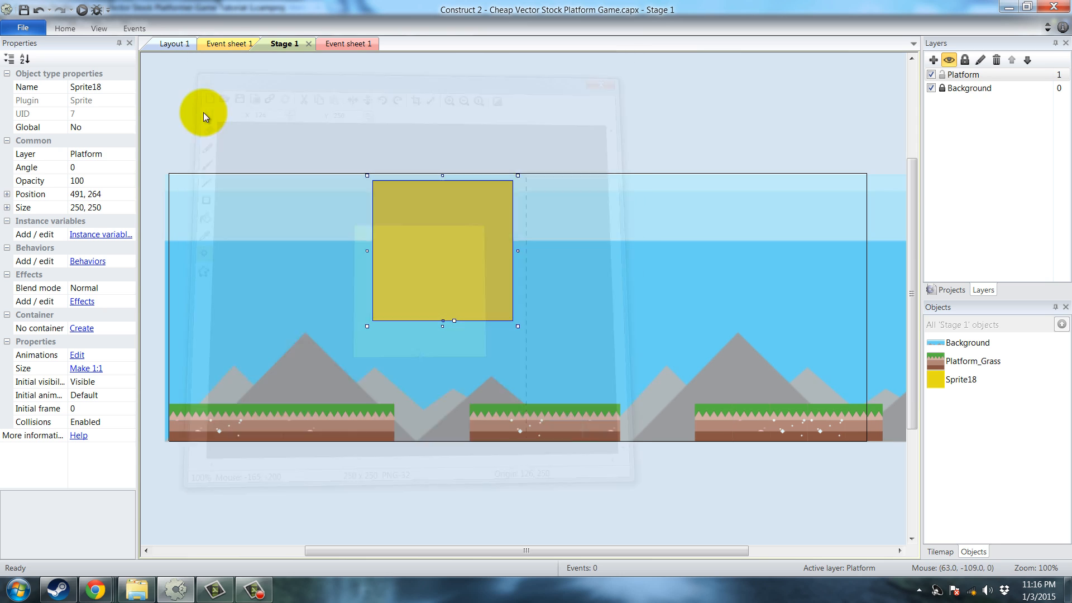
- Rename the yellow sprite as Player and set its size to 50, 50
{"action": "left_click", "coordinate": [108, 87]}
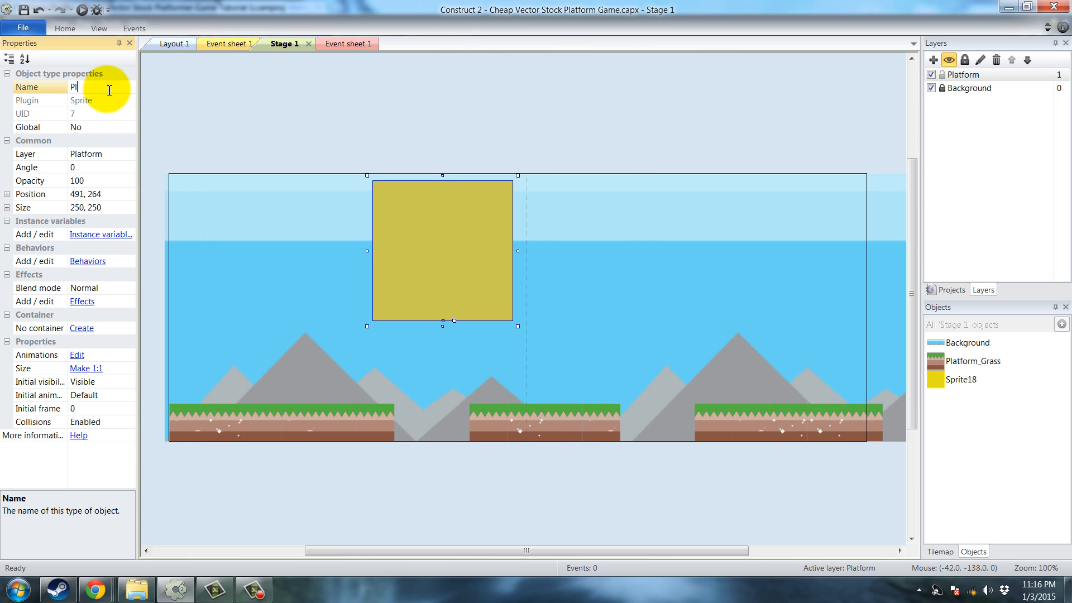
{"action": "left_click", "coordinate": [96, 207]}
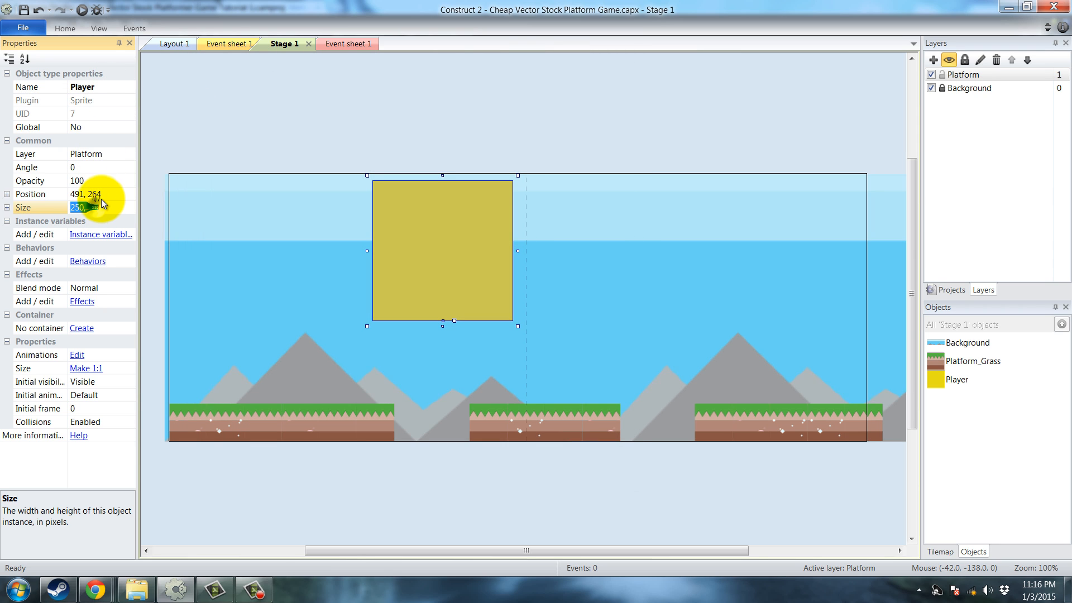
{"action": "key", "text": "Return"}
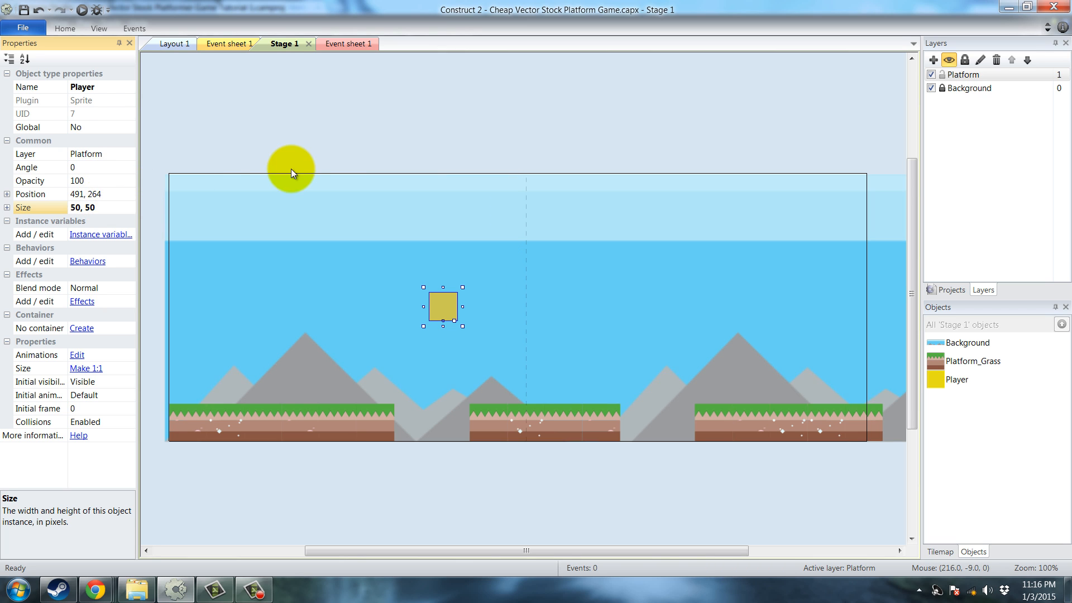
{"action": "left_click", "coordinate": [450, 390]}
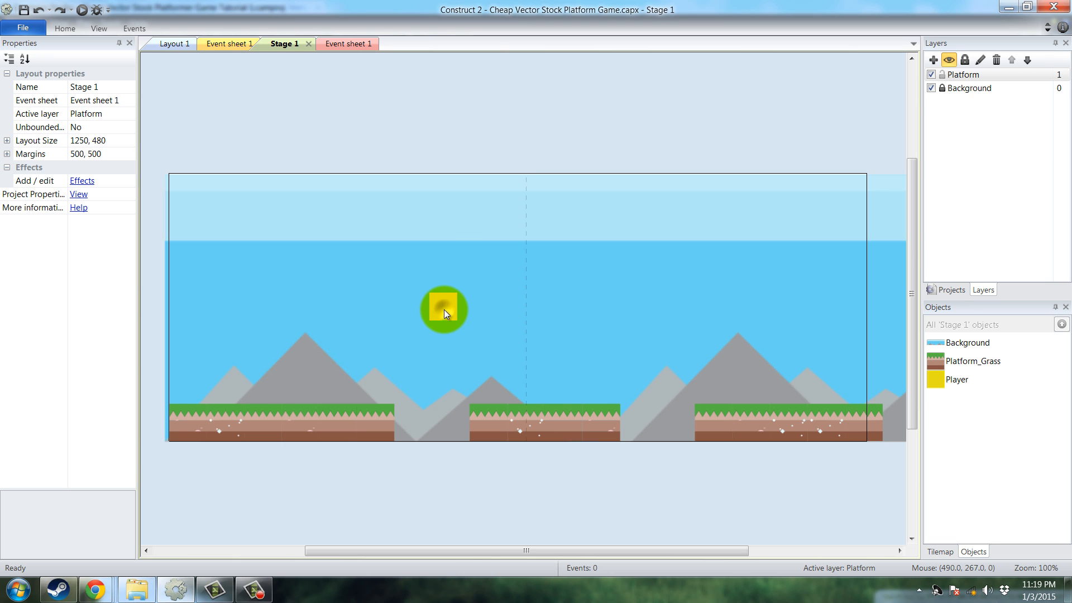
- Add the Platform movement behavior to the Player sprite
{"action": "left_click", "coordinate": [949, 380]}
{"action": "left_click", "coordinate": [451, 310]}
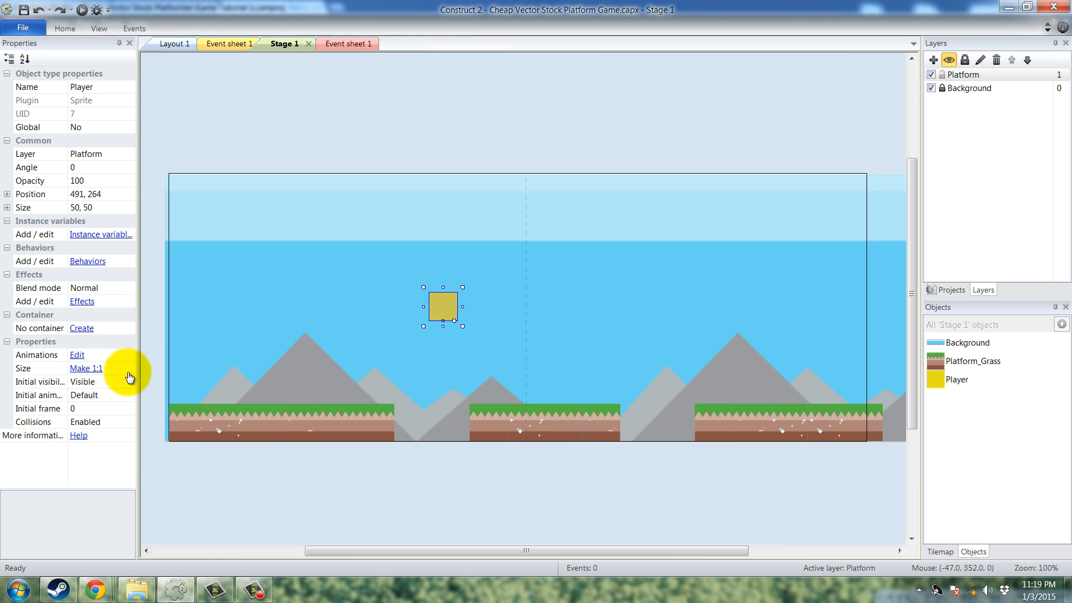
{"action": "left_click", "coordinate": [87, 262]}
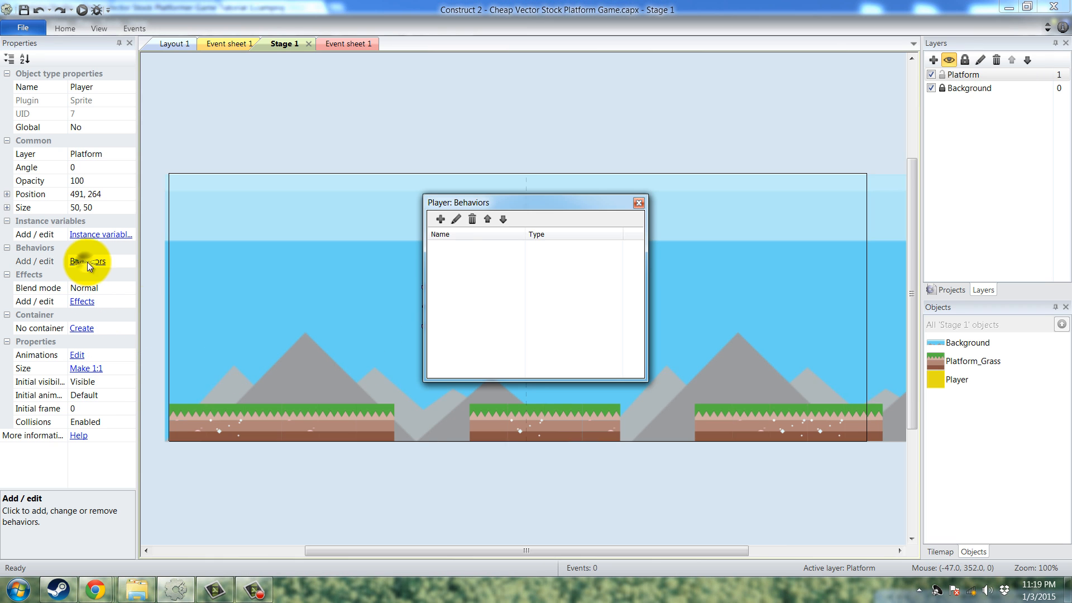
{"action": "left_click", "coordinate": [441, 219]}
{"action": "left_click_drag", "start_coordinate": [678, 269], "coordinate": [672, 333]}
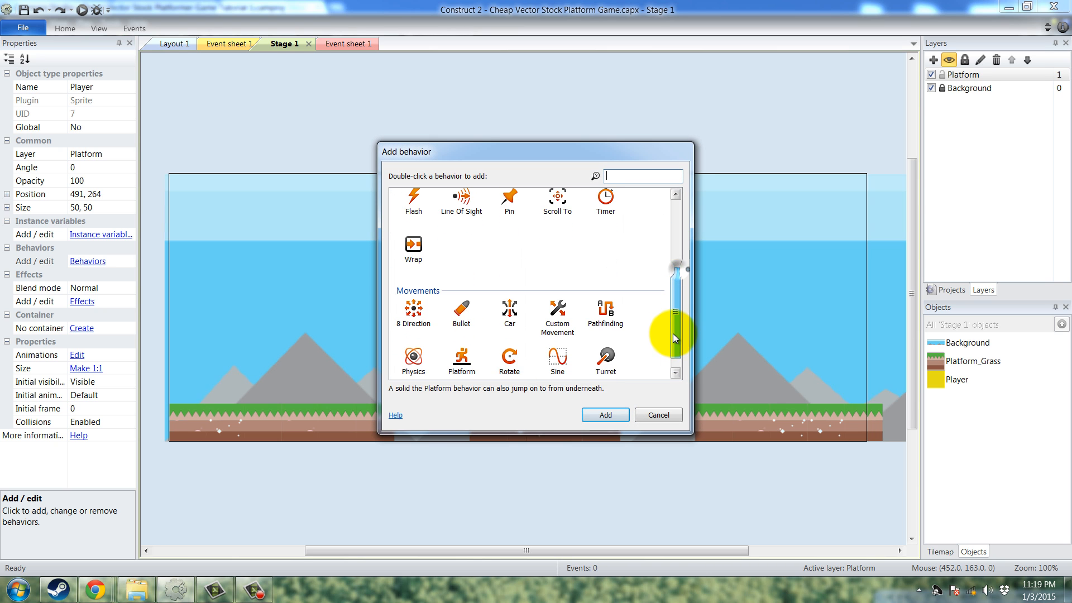
{"action": "double_click", "coordinate": [461, 357]}
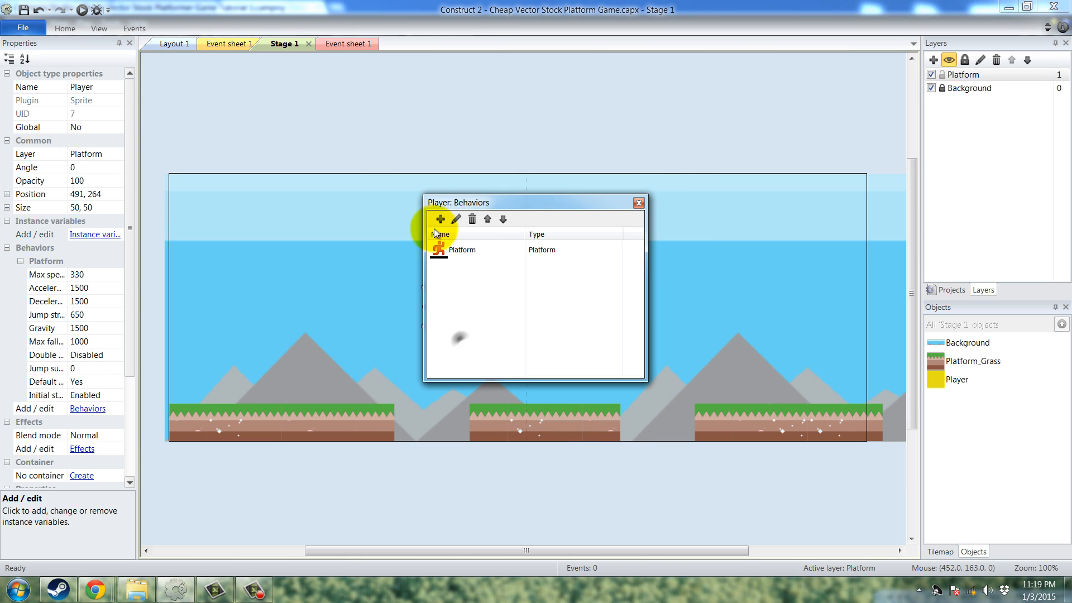
- Add the Scroll To behavior to the Player sprite and close its behavior list
{"action": "left_click", "coordinate": [440, 218]}
{"action": "left_click_drag", "start_coordinate": [668, 275], "coordinate": [674, 360]}
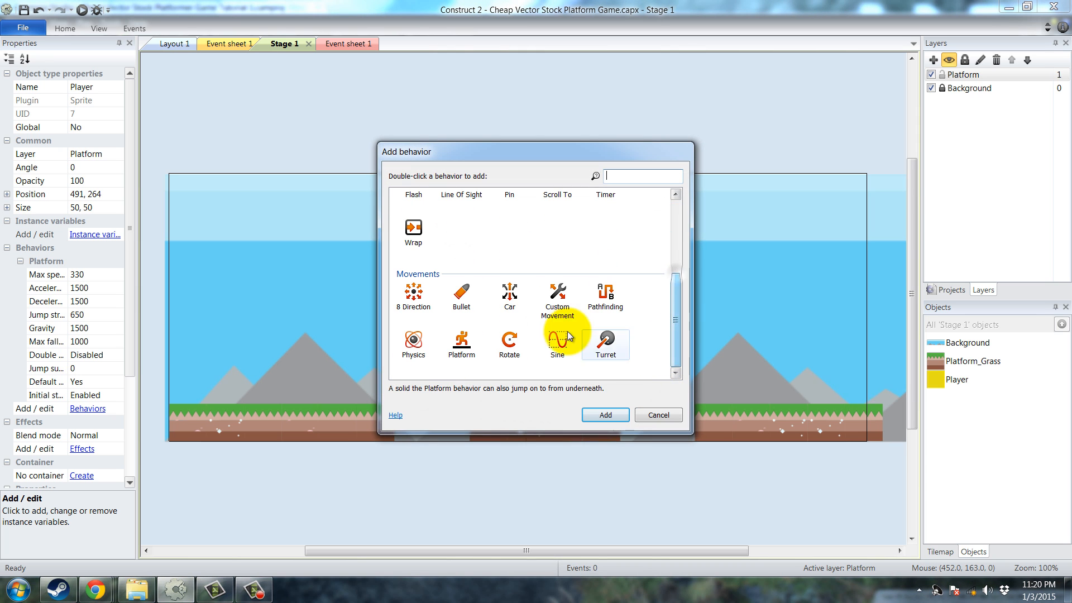
{"action": "left_click_drag", "start_coordinate": [676, 311], "coordinate": [622, 275]}
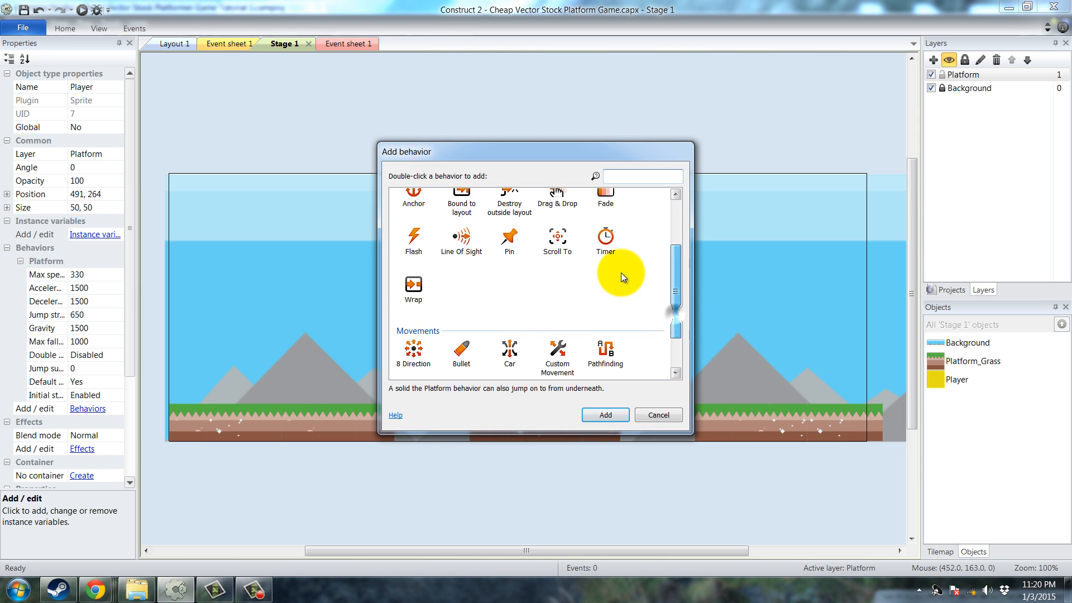
{"action": "double_click", "coordinate": [565, 243]}
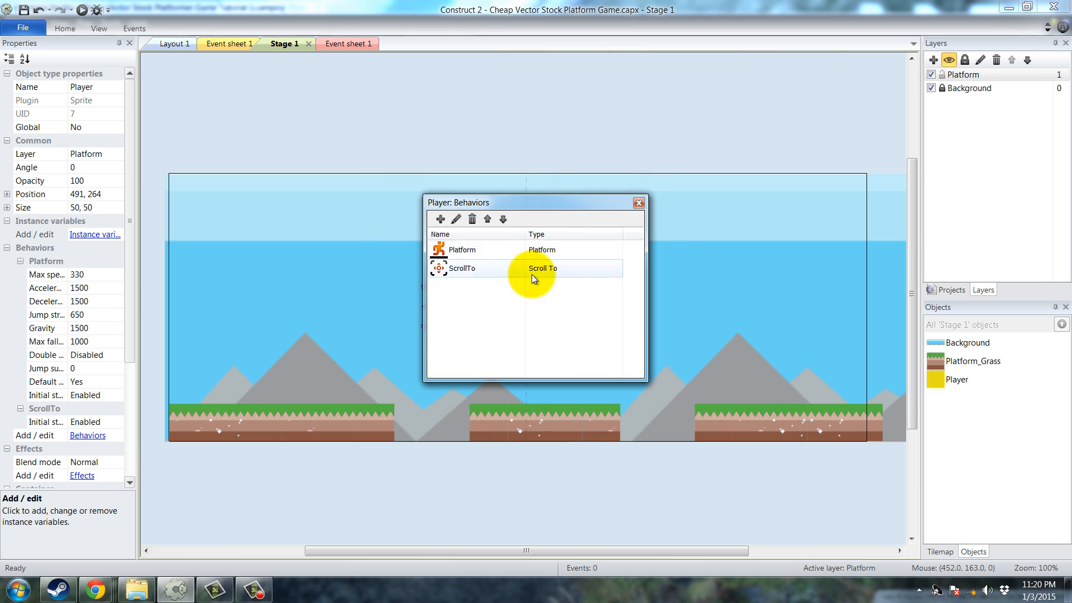
{"action": "left_click_drag", "start_coordinate": [480, 203], "coordinate": [582, 190]}
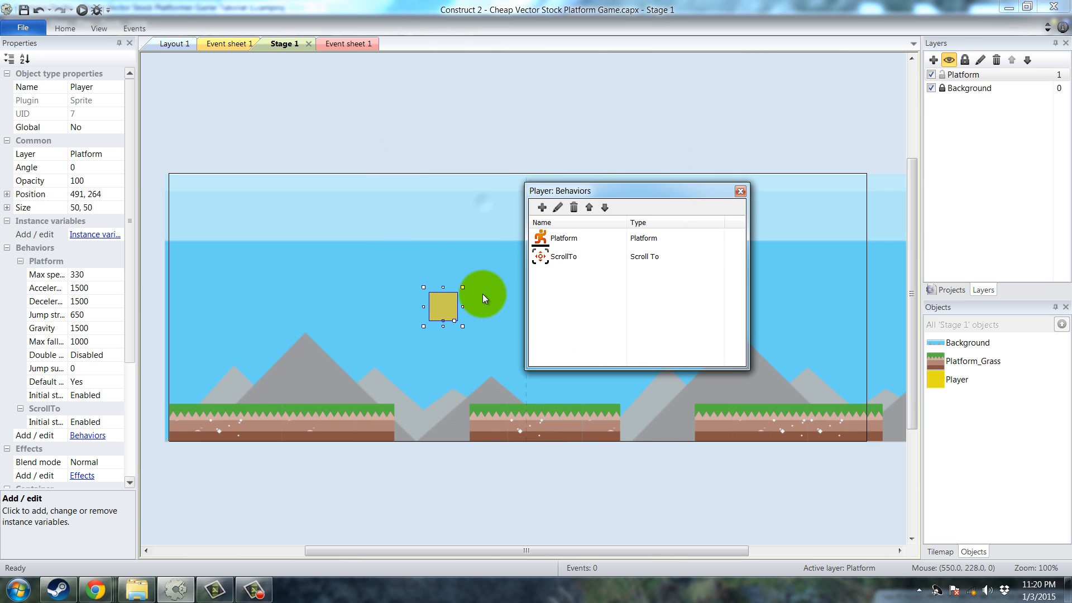
{"action": "left_click", "coordinate": [740, 192]}
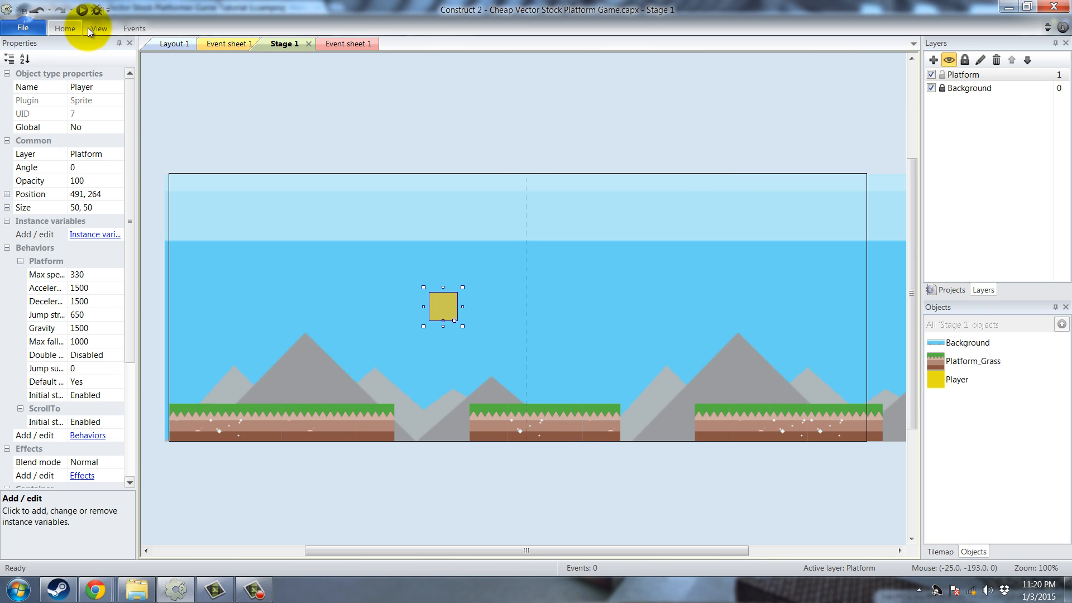
- Move the Player sprite above the first ground section, to about 331, 250
{"action": "left_click", "coordinate": [552, 147]}
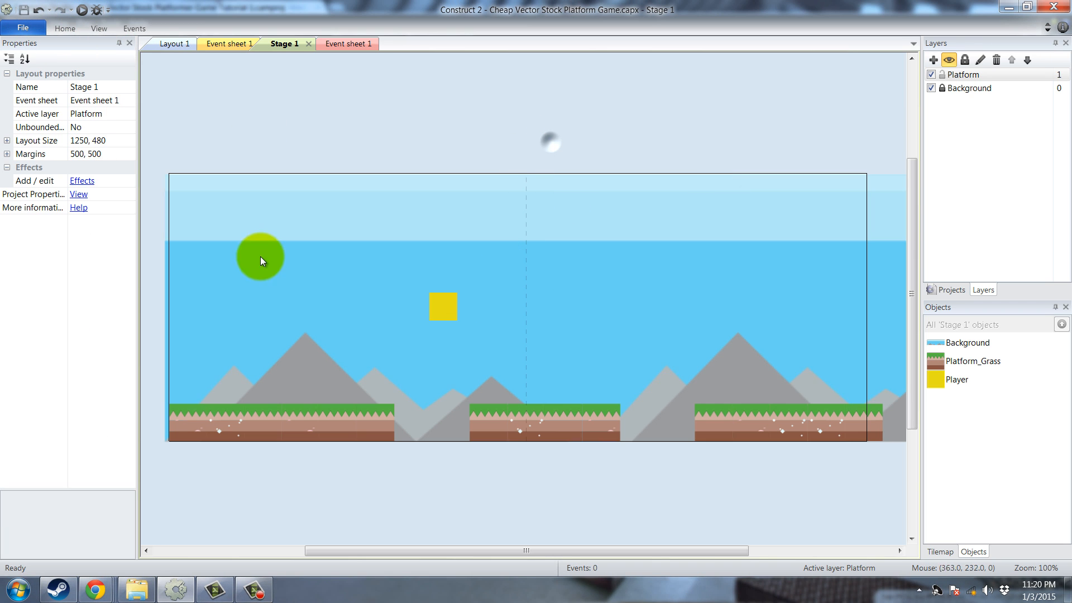
{"action": "left_click_drag", "start_coordinate": [451, 319], "coordinate": [355, 300]}
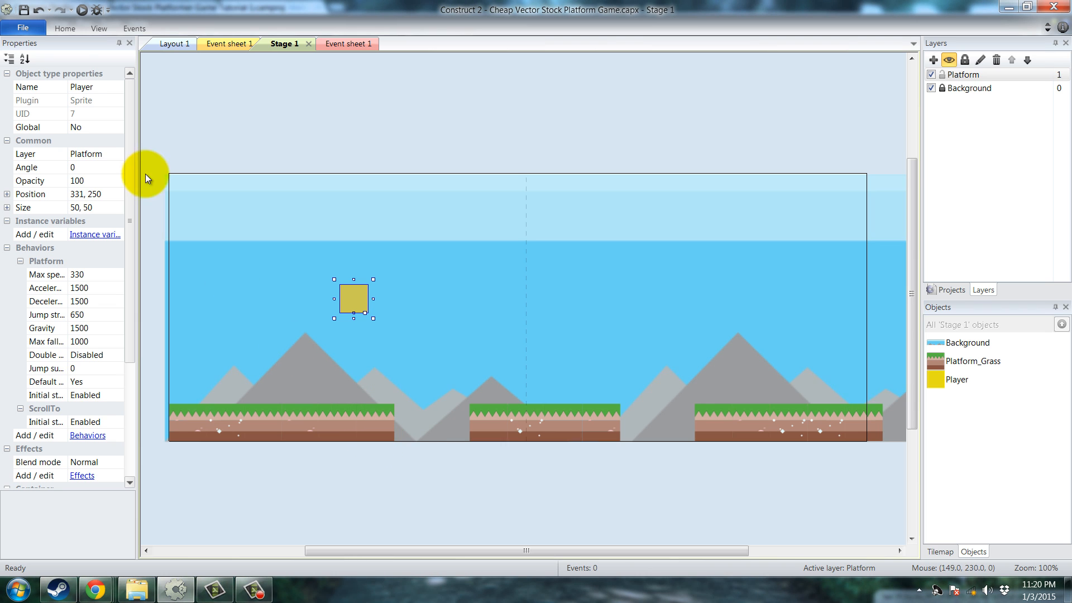
- Preview Stage 1 in the browser to test the Player on the ground, and return to the layout
{"action": "left_click", "coordinate": [960, 362]}
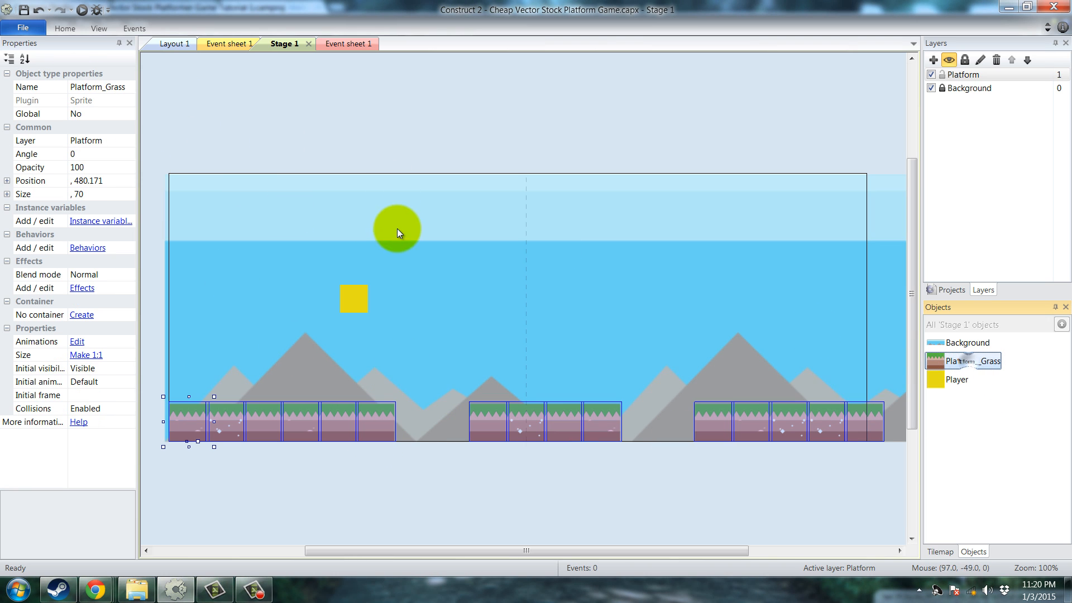
{"action": "left_click", "coordinate": [365, 153]}
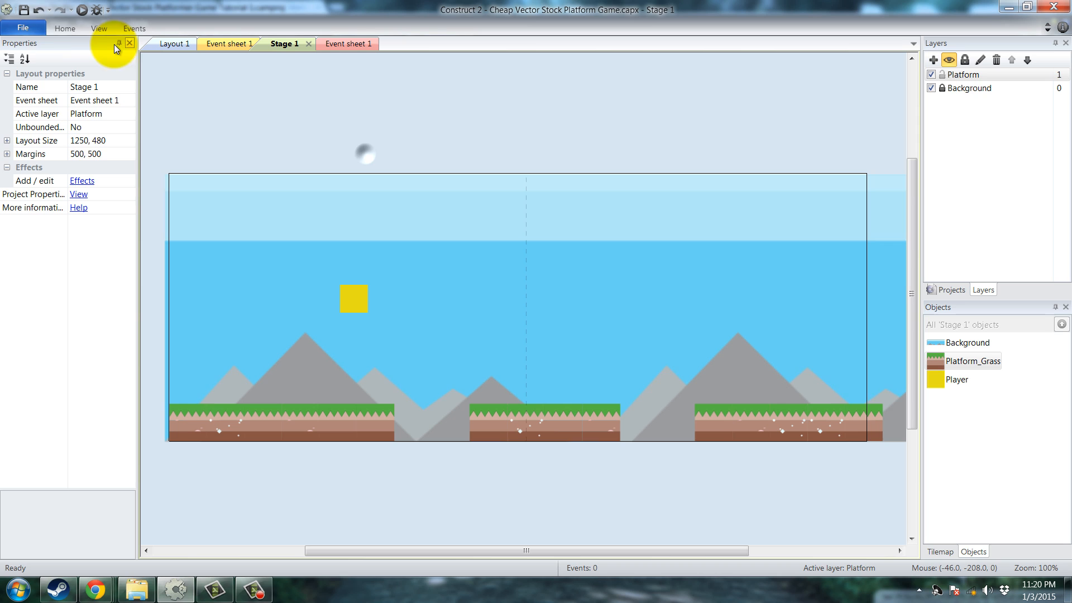
{"action": "left_click", "coordinate": [81, 10]}
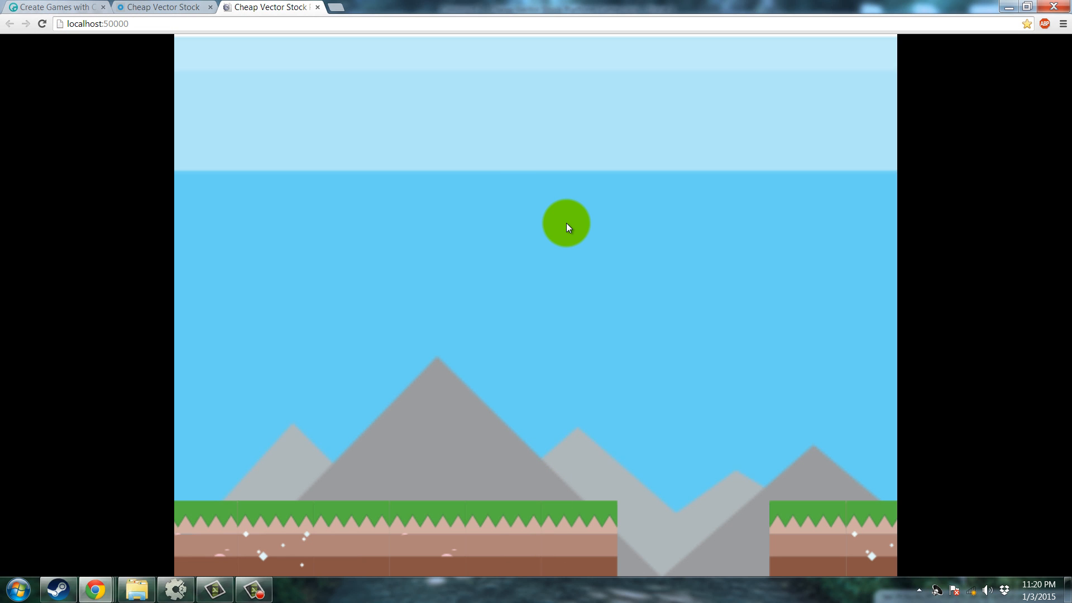
{"action": "key", "text": "alt+Tab"}
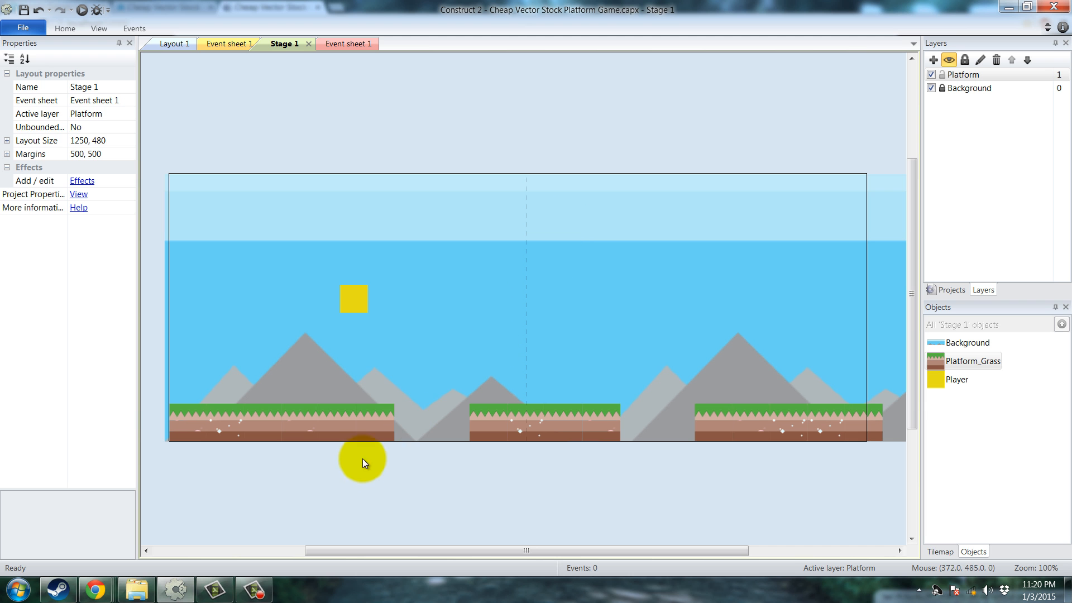
- Add the Solid behavior to the Platform_Grass sprite and save the project
{"action": "left_click", "coordinate": [959, 363]}
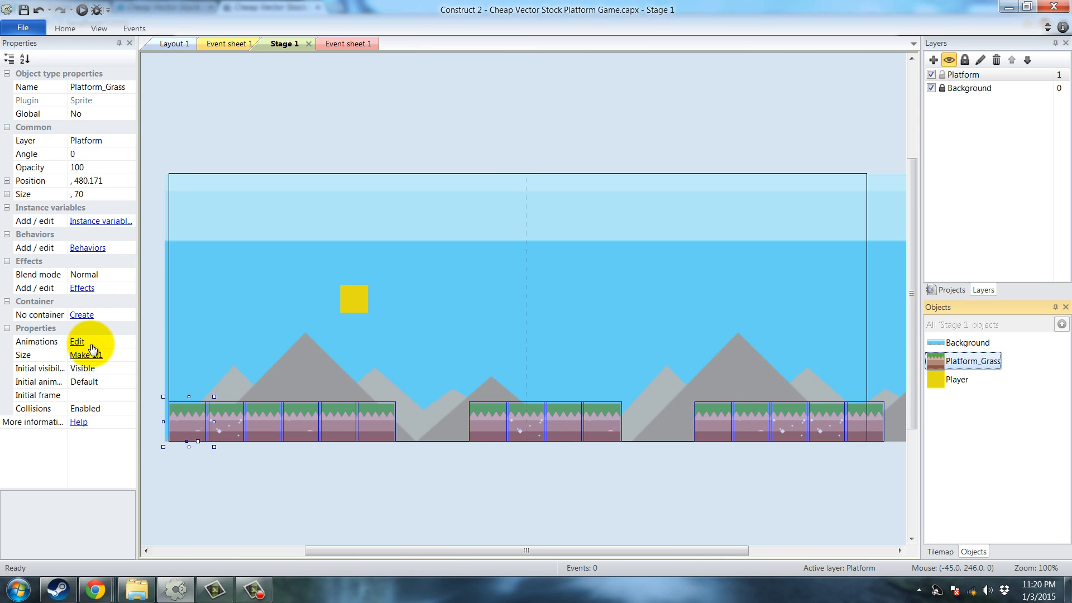
{"action": "left_click", "coordinate": [95, 251]}
{"action": "left_click", "coordinate": [438, 217]}
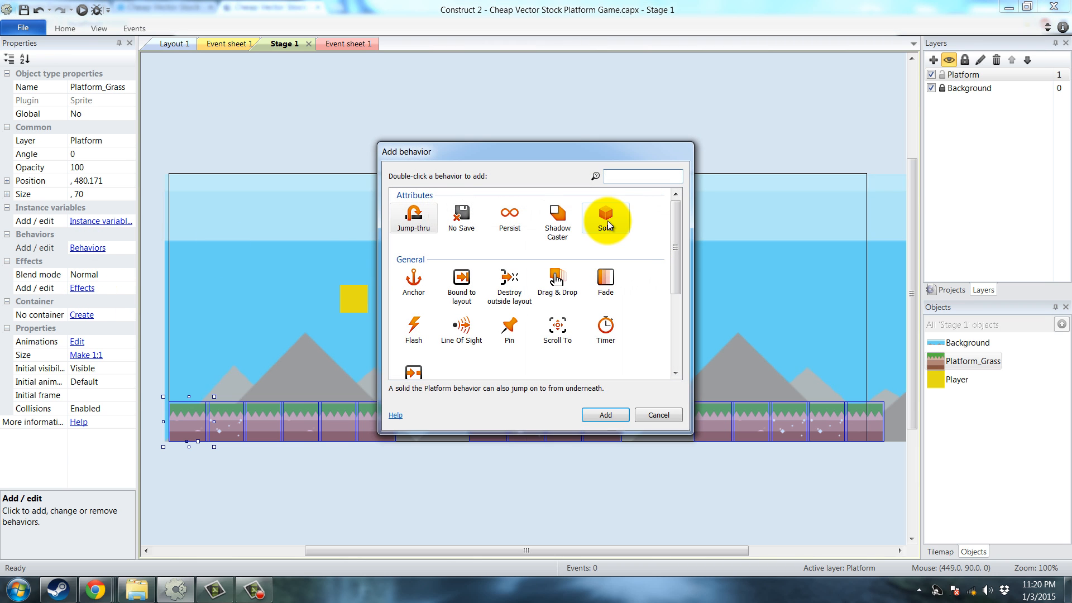
{"action": "double_click", "coordinate": [607, 222]}
{"action": "left_click", "coordinate": [638, 200]}
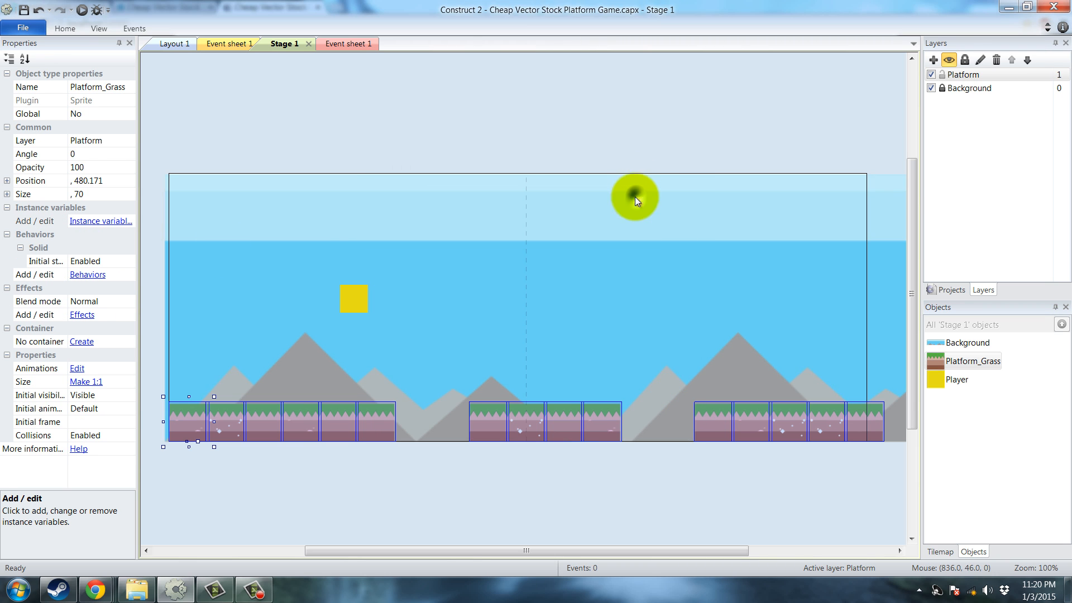
{"action": "left_click", "coordinate": [635, 197]}
{"action": "left_click", "coordinate": [23, 11]}
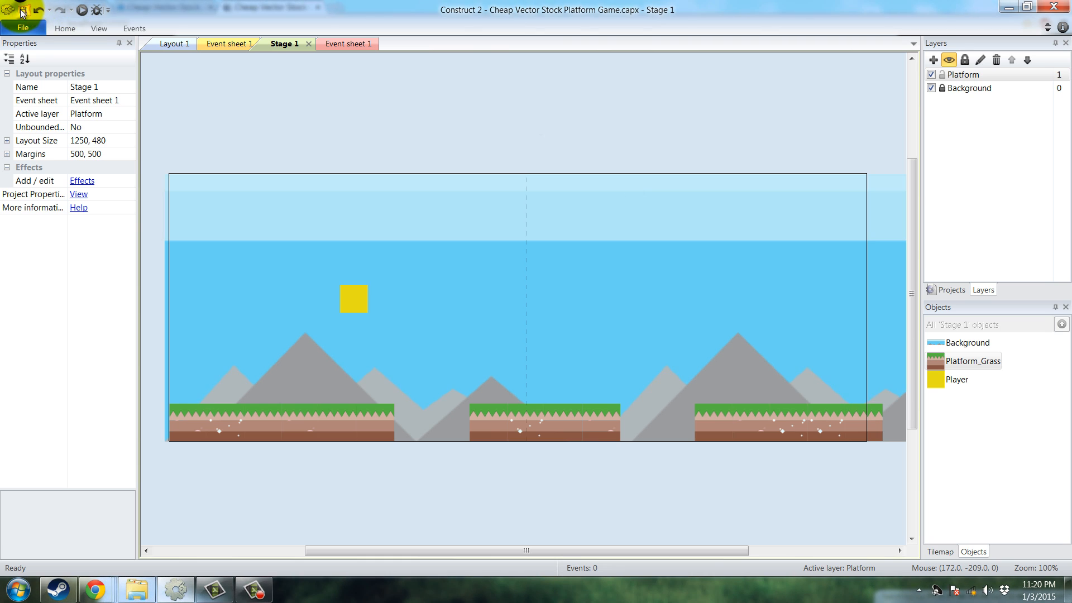
- Run the stage in the browser and test walking and jumping the Player in both directions across the ground gaps
{"action": "left_click", "coordinate": [82, 9]}
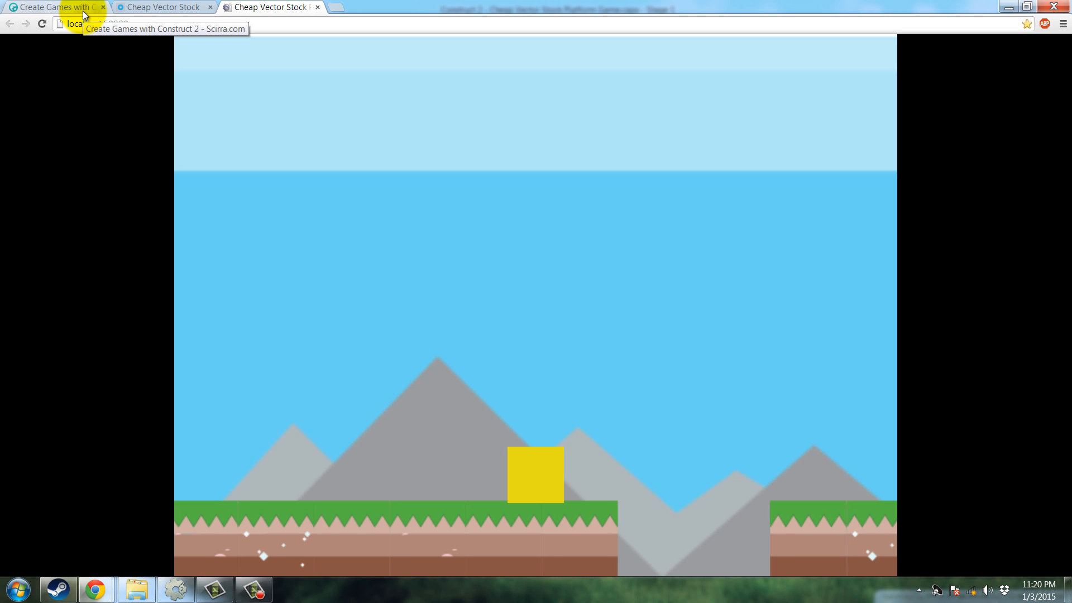
{"action": "key", "text": "Left"}
{"action": "key", "text": "Up"}
{"action": "key", "text": "Right"}
{"action": "key", "text": "Up"}
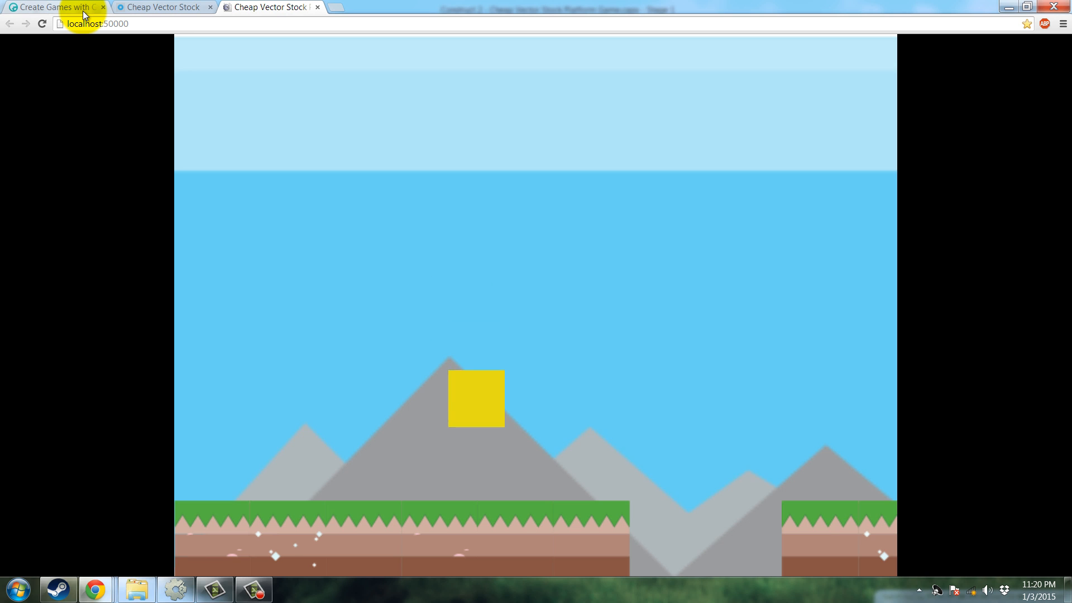
{"action": "key", "text": "Up"}
{"action": "key", "text": "Up"}
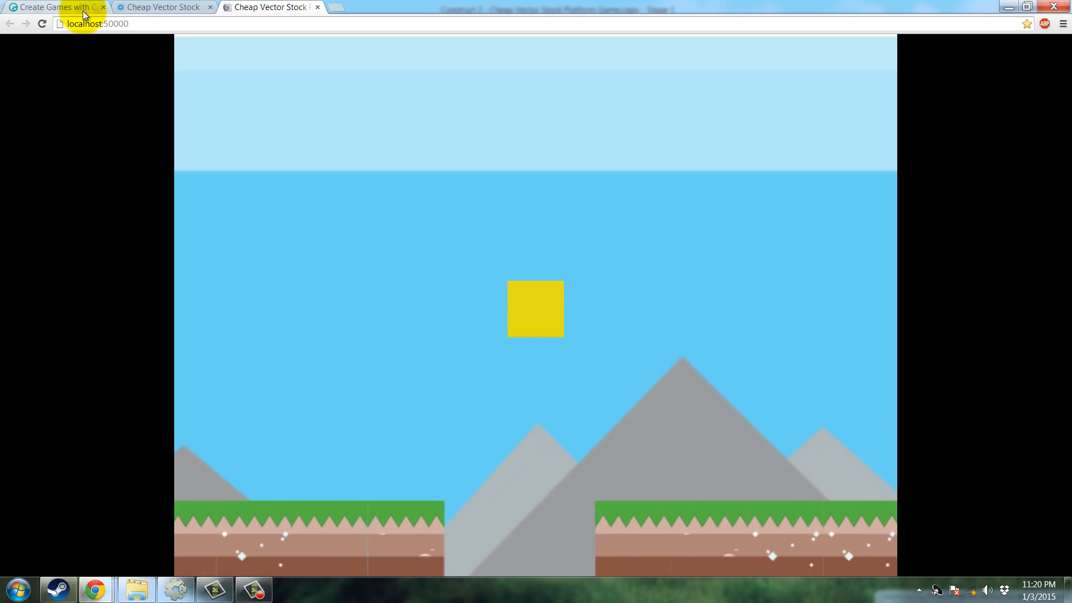
{"action": "key", "text": "Left"}
{"action": "key", "text": "Up"}
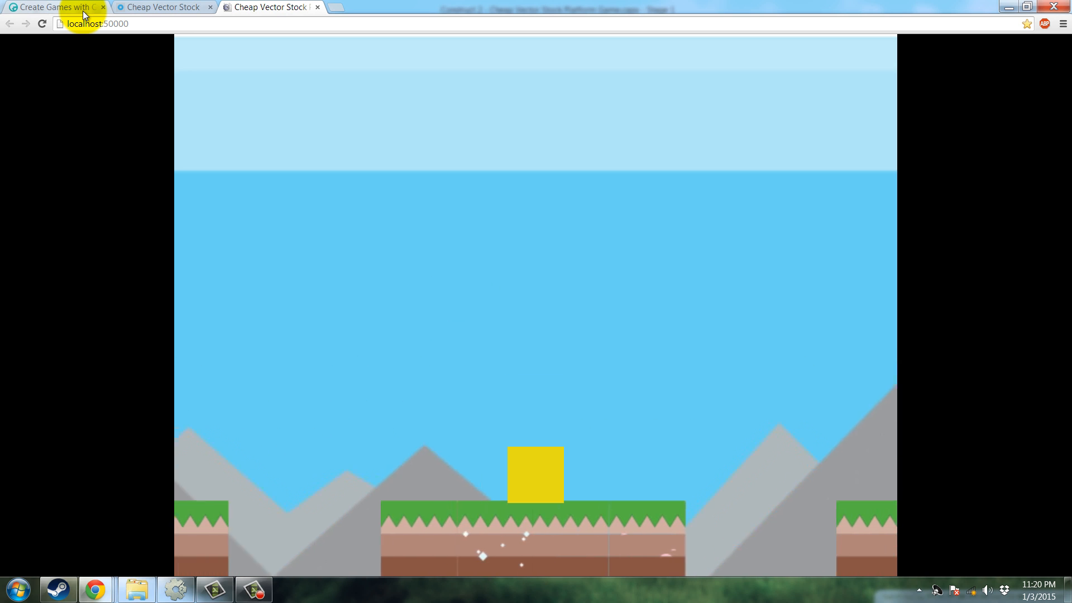
{"action": "key", "text": "Up"}
{"action": "key", "text": "Right"}
{"action": "key", "text": "Up"}
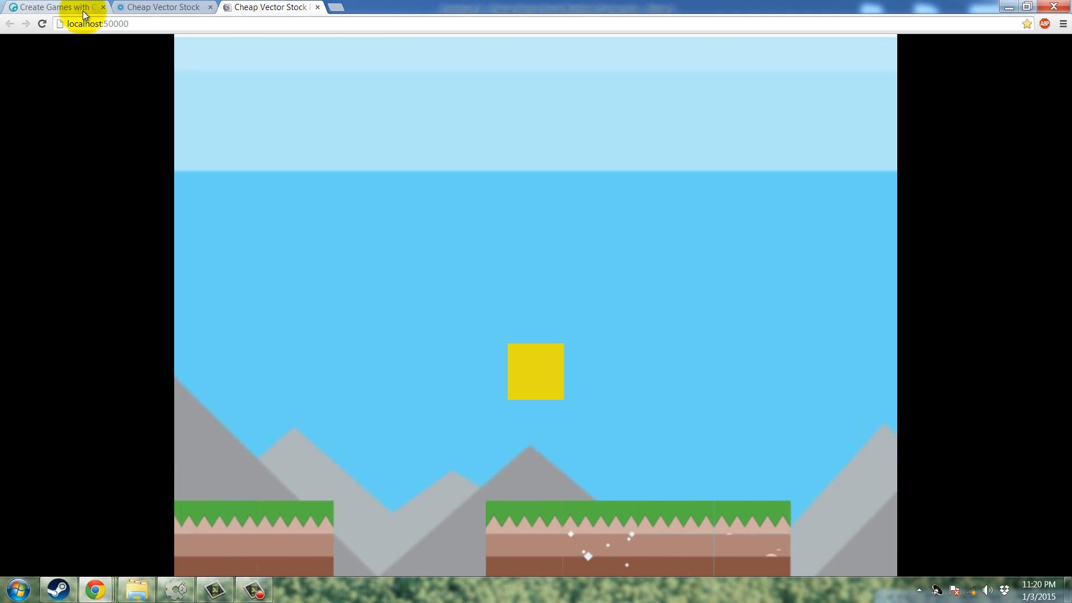
{"action": "key", "text": "Up"}
{"action": "key", "text": "Left"}
{"action": "key", "text": "Up"}
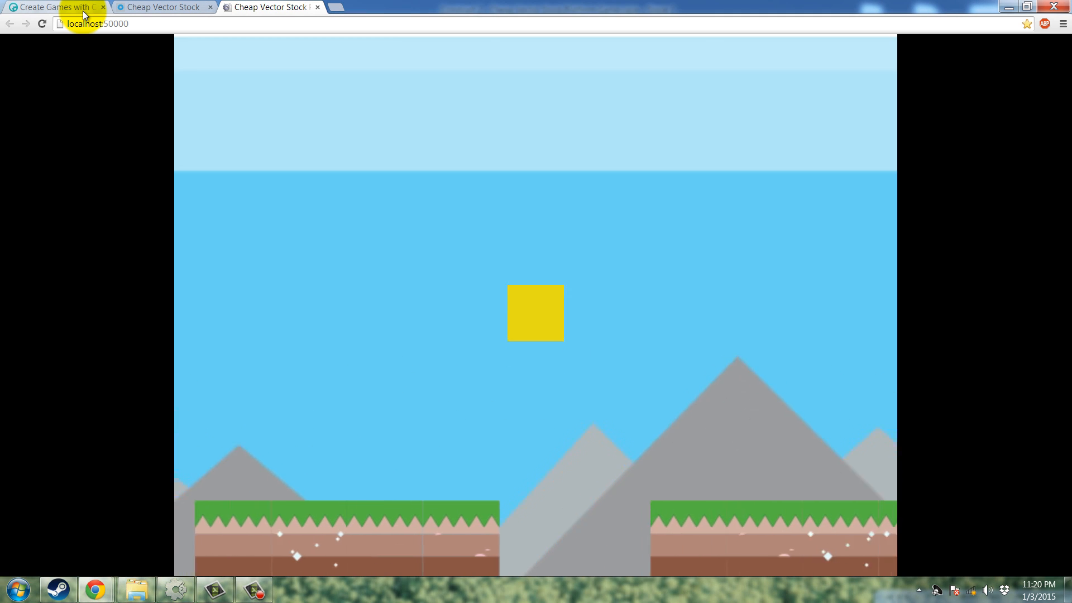
{"action": "key", "text": "Up"}
{"action": "key", "text": "Right"}
{"action": "key", "text": "Up"}
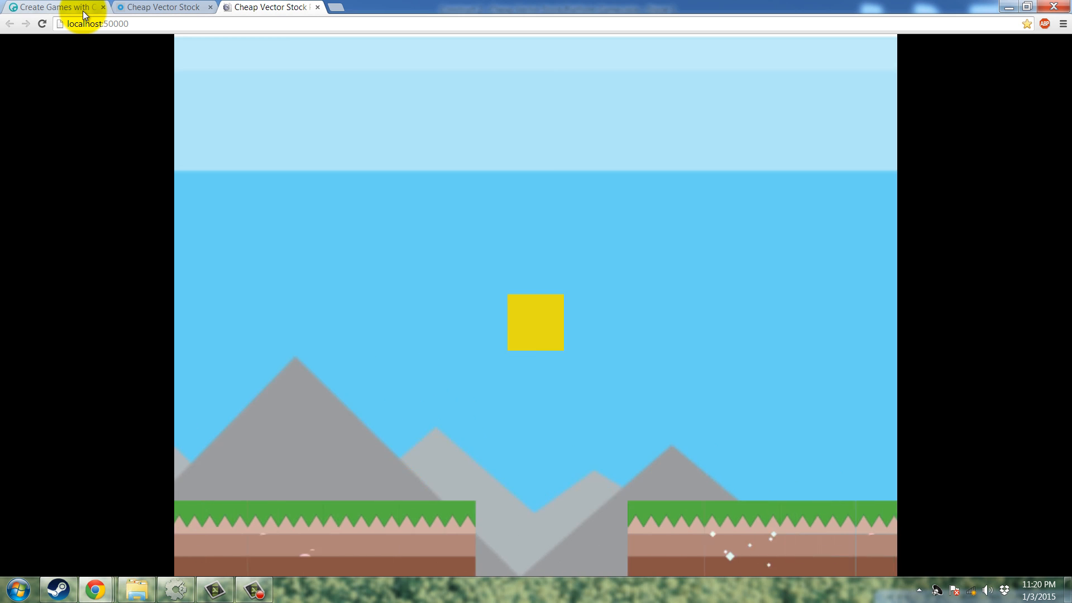
{"action": "key", "text": "Up"}
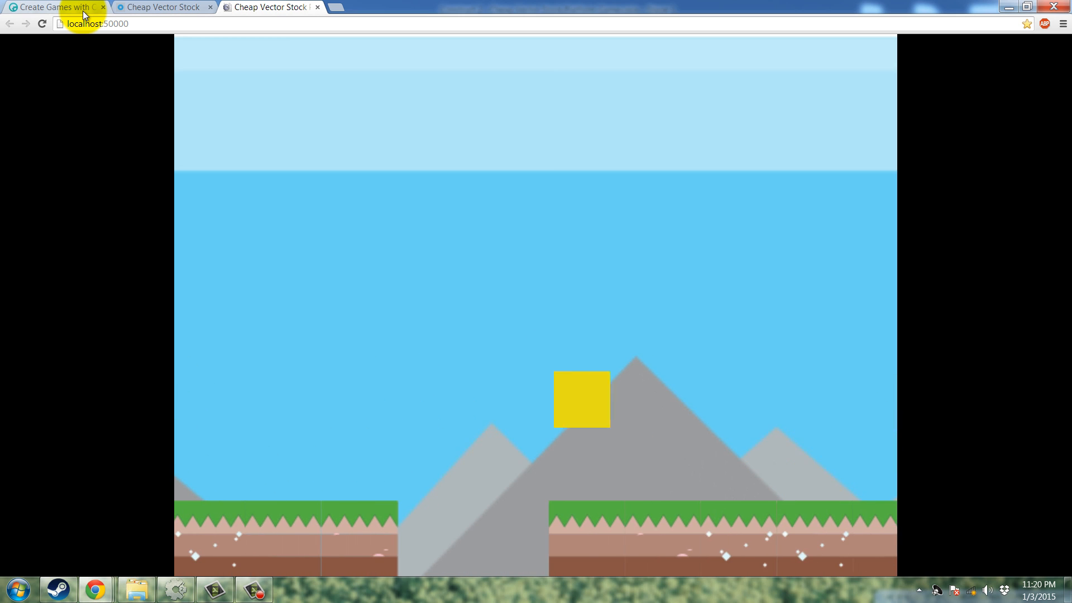
{"action": "key", "text": "Left"}
{"action": "key", "text": "Up"}
{"action": "key", "text": "Up"}
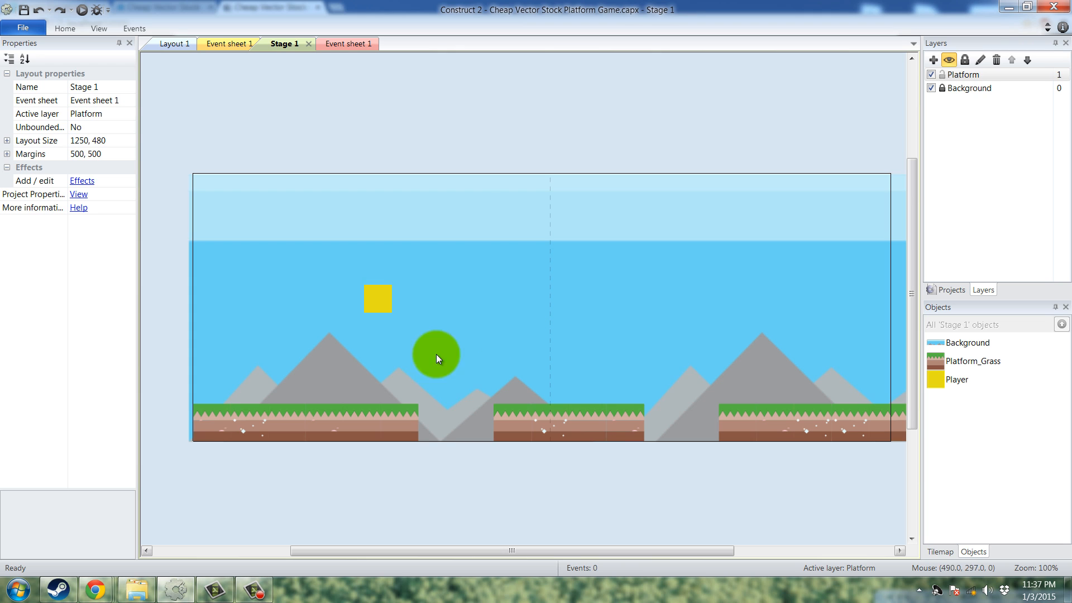
- Add a layer named Foreground and place it between the Platform and Background layers
{"action": "left_click", "coordinate": [934, 59]}
{"action": "left_click", "coordinate": [961, 73]}
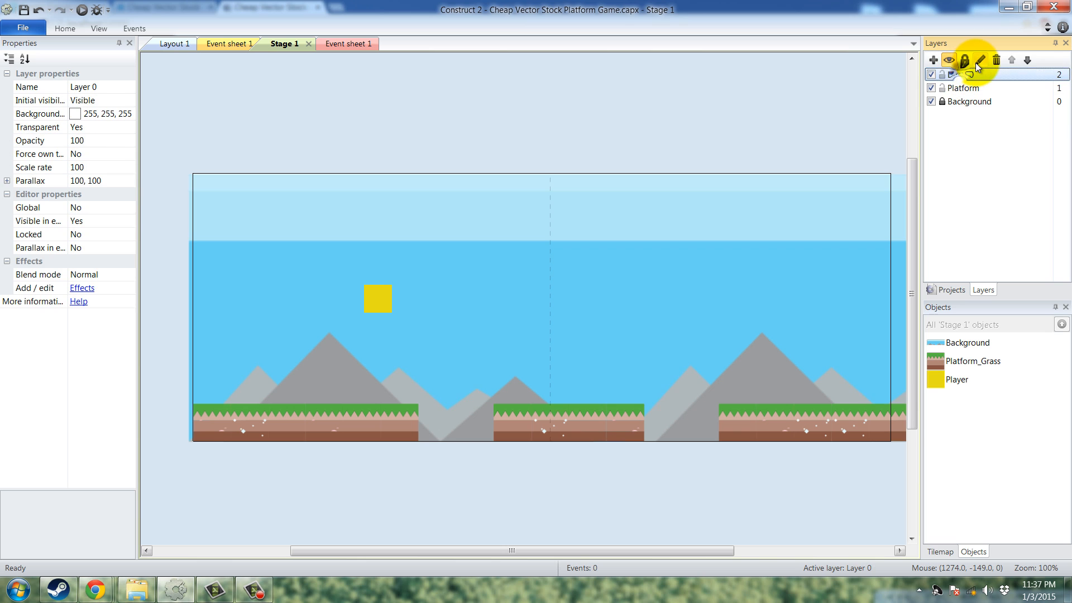
{"action": "left_click", "coordinate": [976, 63]}
{"action": "type", "text": "Fore"}
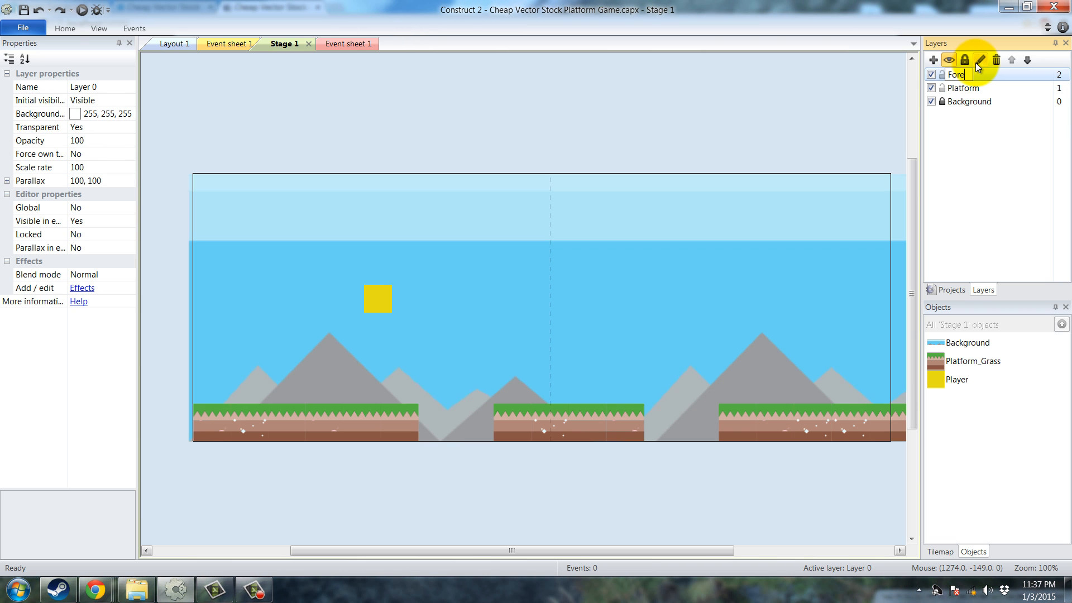
{"action": "type", "text": "ground"}
{"action": "key", "text": "Return"}
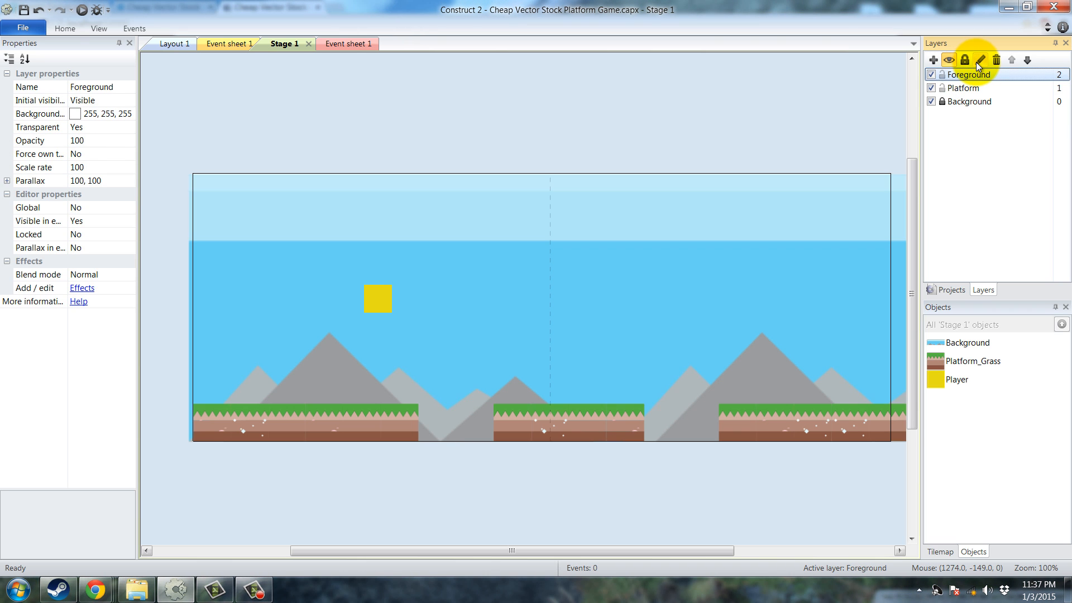
{"action": "left_click_drag", "start_coordinate": [976, 75], "coordinate": [973, 92]}
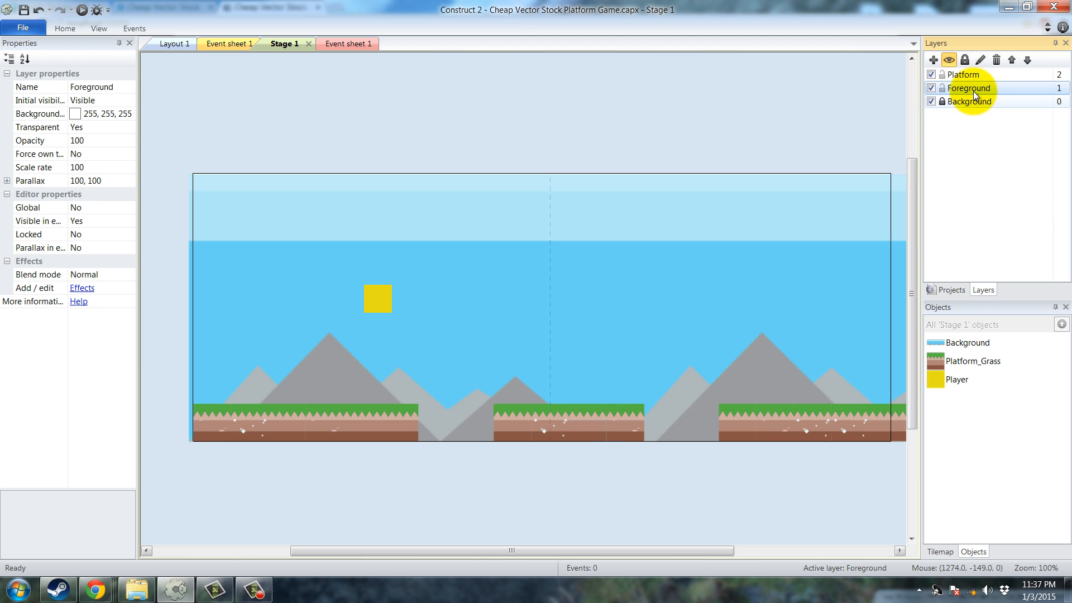
- Insert a new Sprite on the Foreground layer and load the Platform Game 1 Objects 1 image into it
{"action": "double_click", "coordinate": [590, 254]}
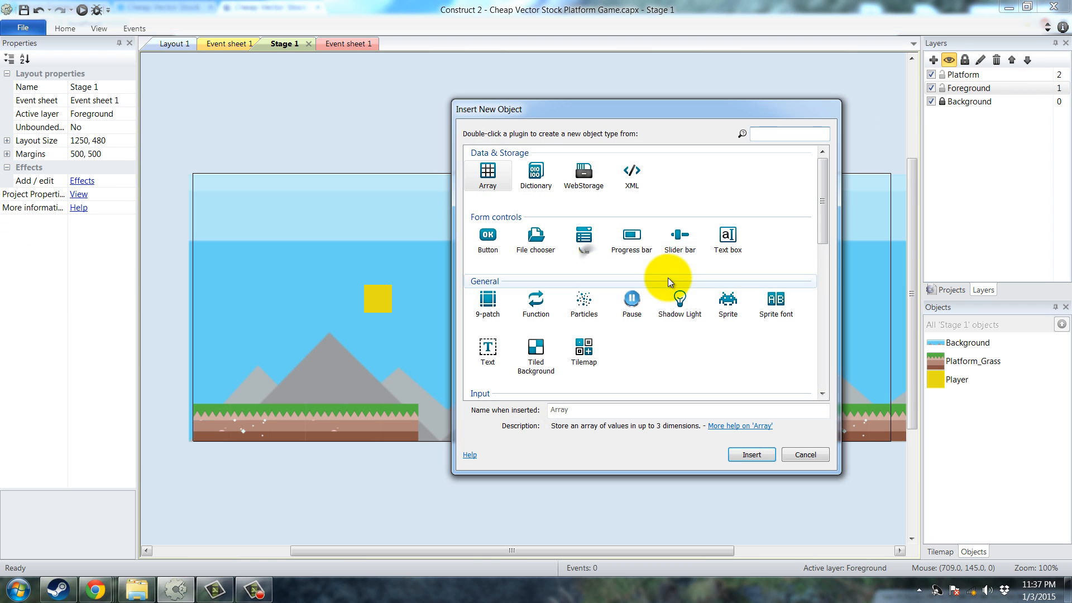
{"action": "double_click", "coordinate": [721, 304]}
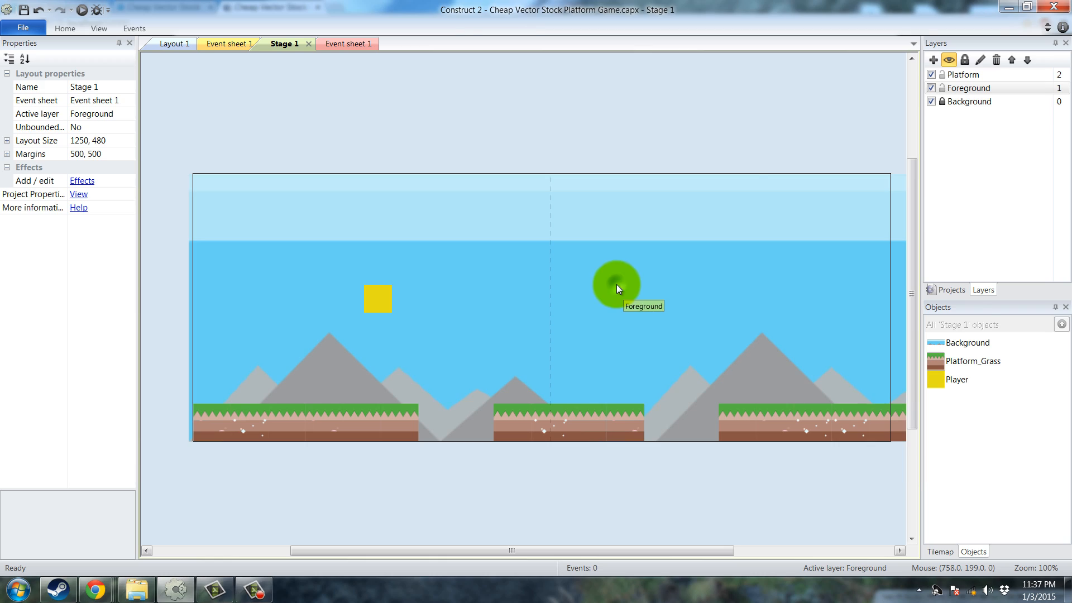
{"action": "left_click", "coordinate": [616, 283]}
{"action": "left_click", "coordinate": [212, 81]}
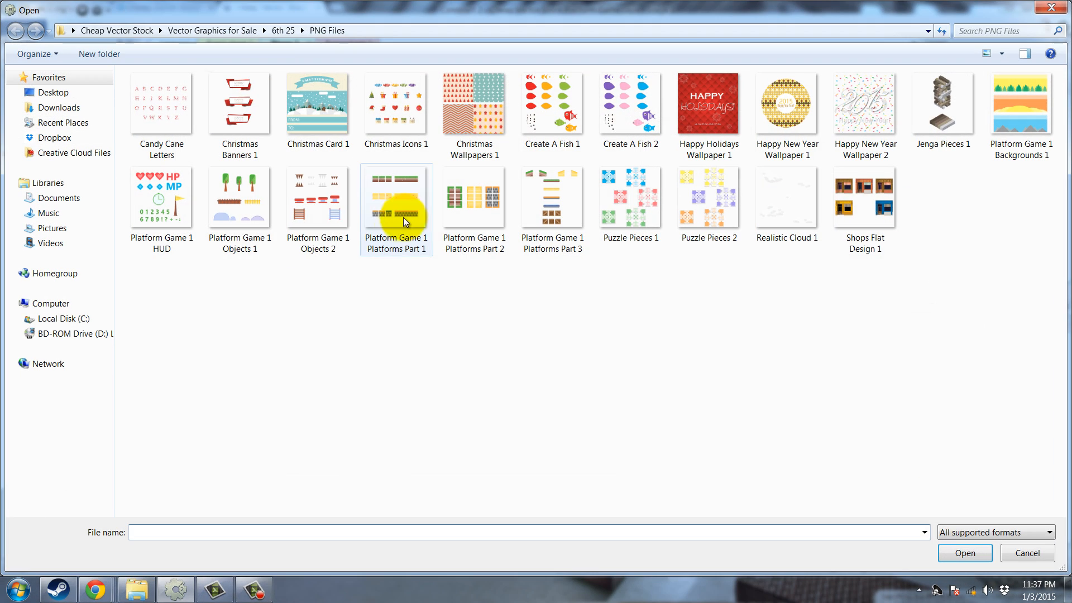
{"action": "double_click", "coordinate": [246, 206]}
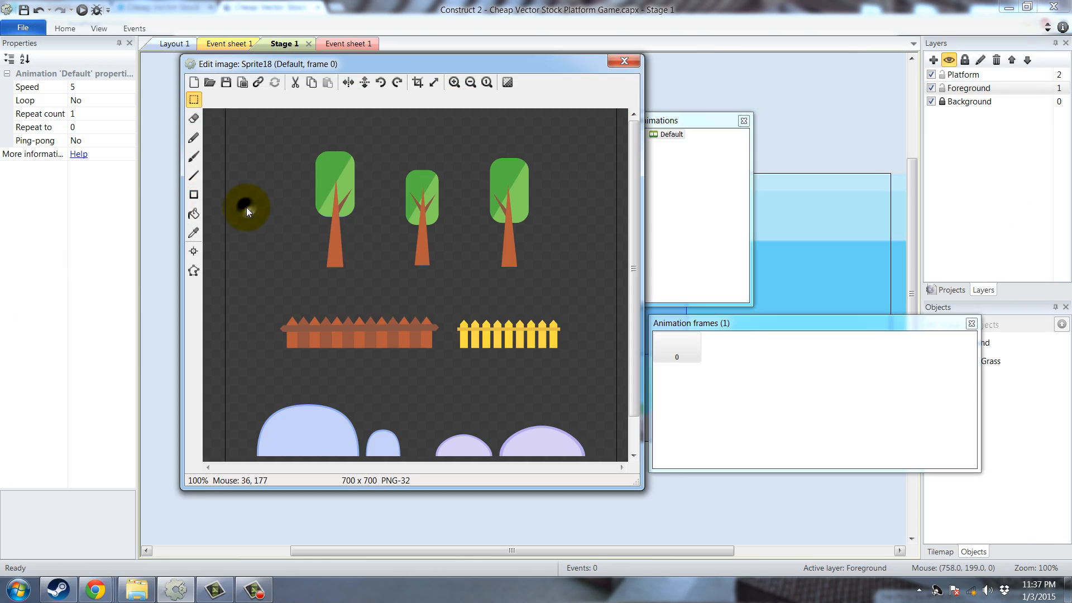
- Duplicate the sprite's animation frame 0, and erase the fences and bushes from frame 0 so only the three trees remain
{"action": "left_click", "coordinate": [685, 342]}
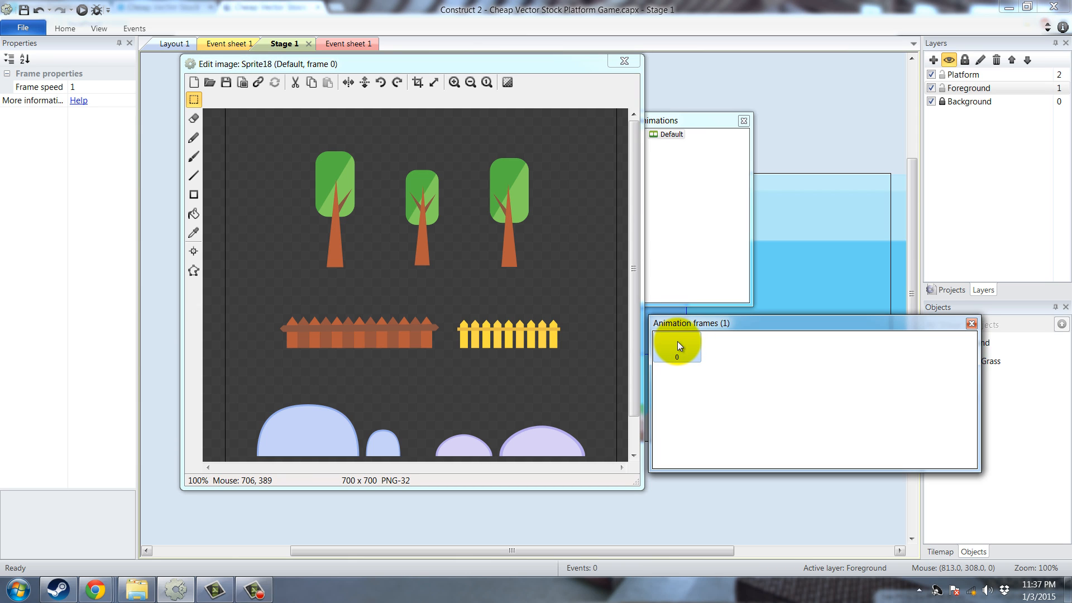
{"action": "right_click", "coordinate": [671, 350]}
{"action": "left_click", "coordinate": [679, 353]}
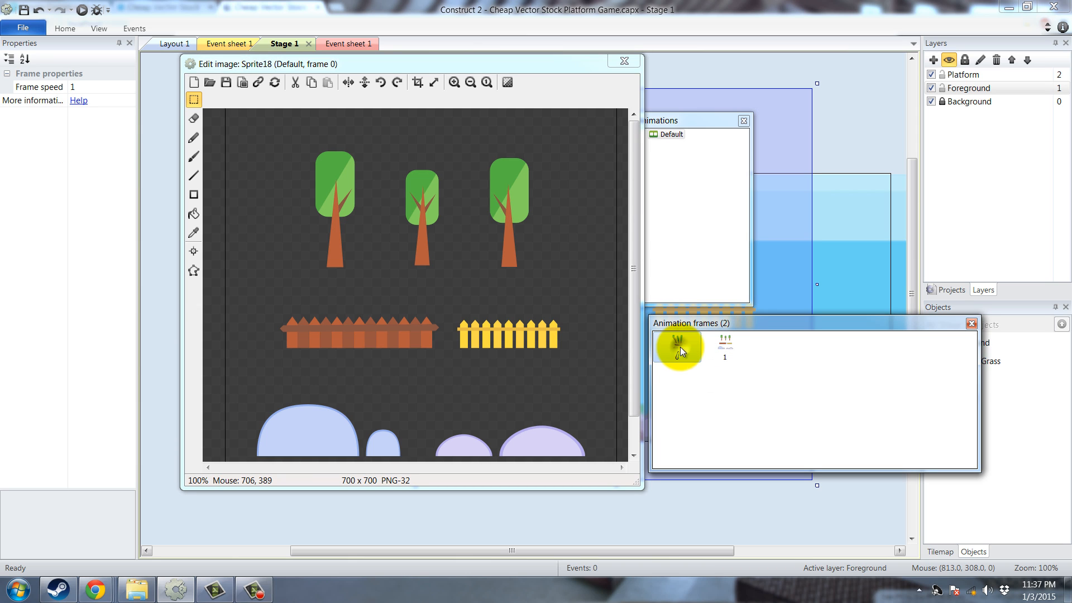
{"action": "left_click", "coordinate": [674, 350]}
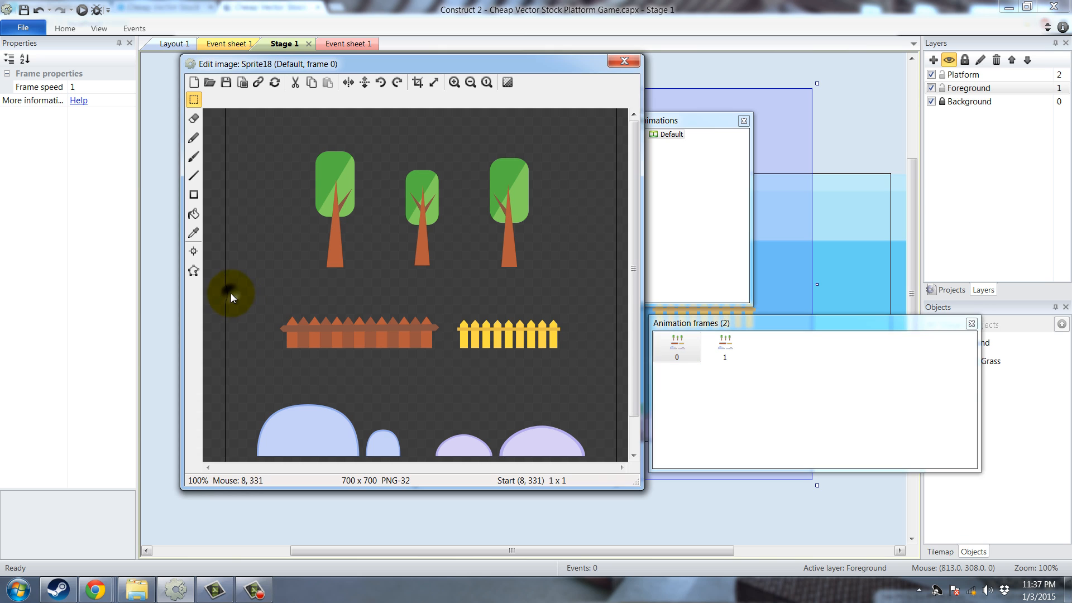
{"action": "left_click_drag", "start_coordinate": [230, 293], "coordinate": [615, 454]}
{"action": "key", "text": "Delete"}
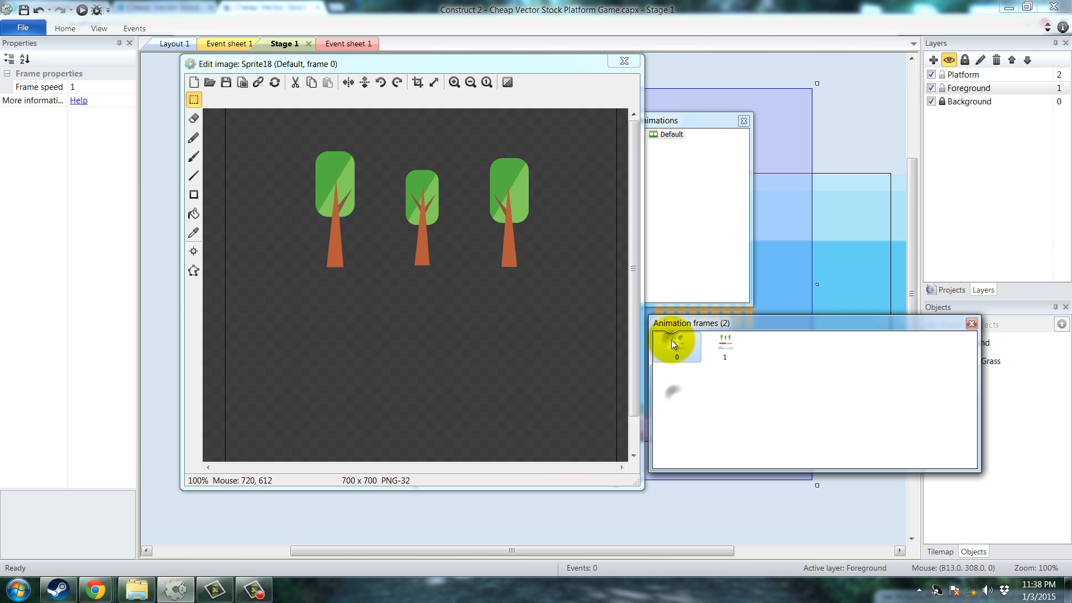
- Duplicate the trees-only frame twice and crop the transparent edges of all animation frames
{"action": "right_click", "coordinate": [678, 345]}
{"action": "left_click", "coordinate": [693, 355]}
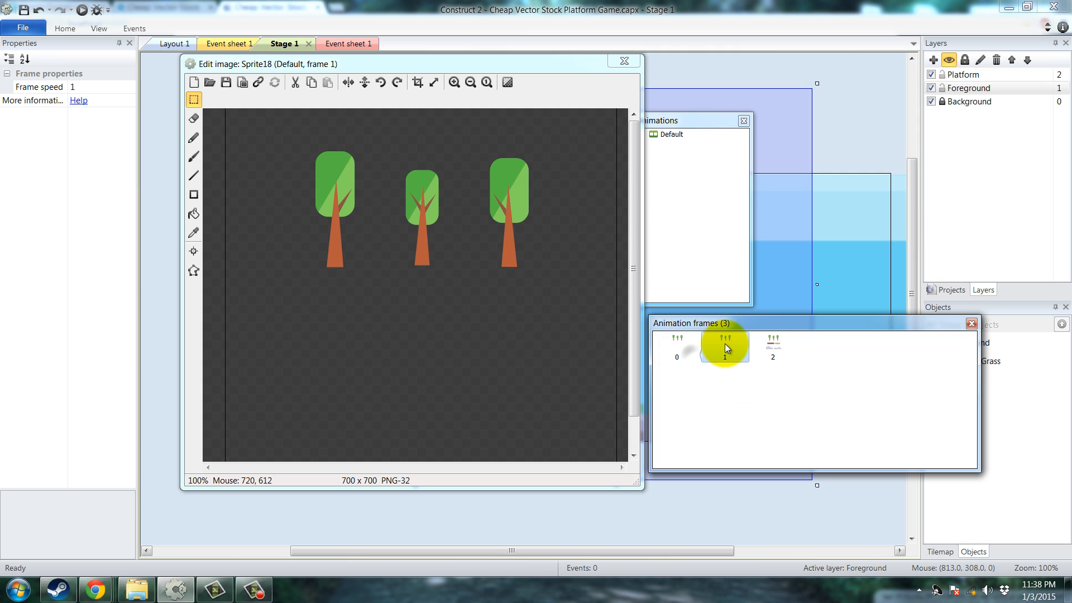
{"action": "right_click", "coordinate": [725, 344]}
{"action": "left_click", "coordinate": [735, 347]}
{"action": "left_click", "coordinate": [669, 335]}
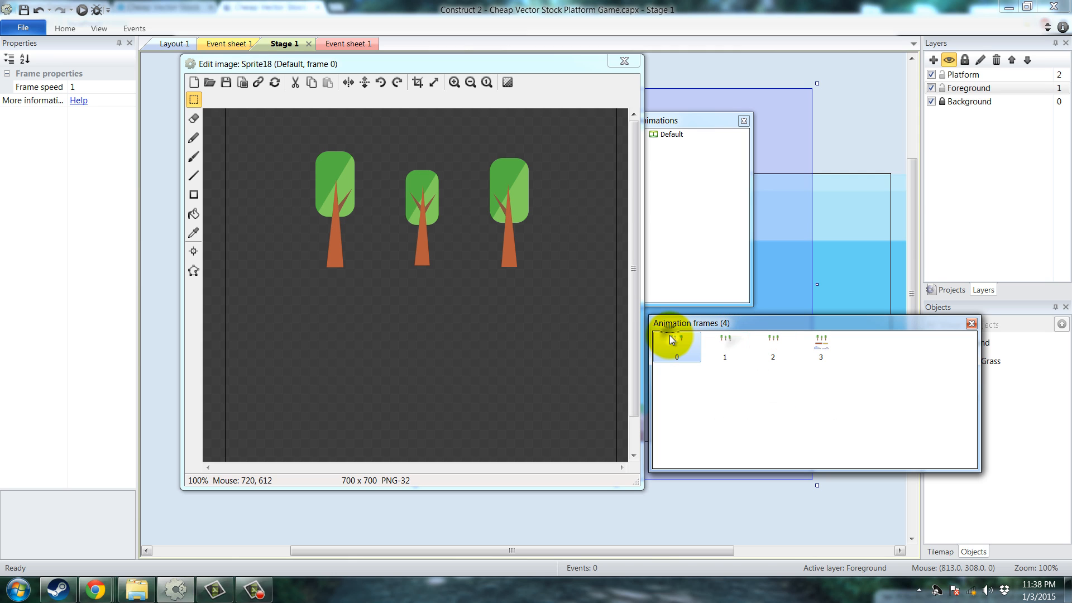
{"action": "left_click", "coordinate": [421, 83], "text": "shift"}
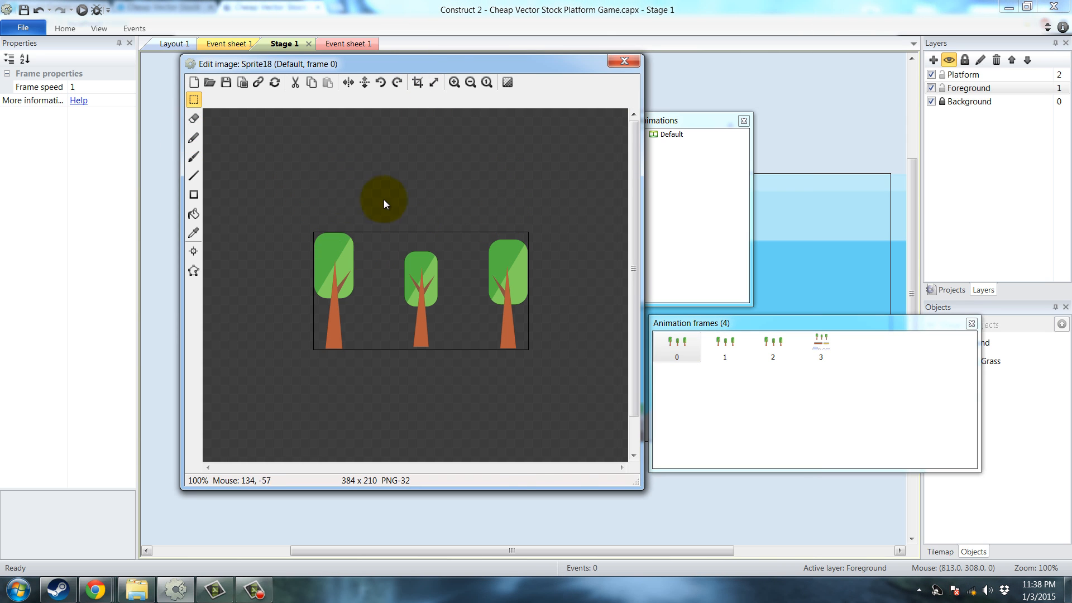
- Erase the extra trees so frame 0 keeps only the left tree and frame 1 only the middle tree
{"action": "left_click_drag", "start_coordinate": [384, 199], "coordinate": [574, 424]}
{"action": "key", "text": "Delete"}
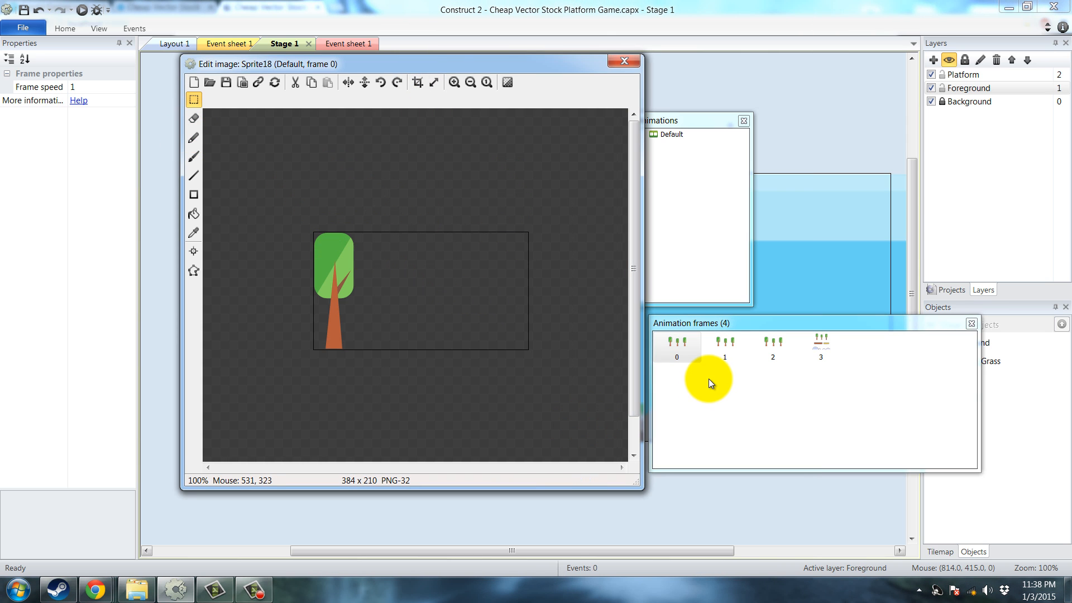
{"action": "left_click", "coordinate": [720, 342]}
{"action": "left_click_drag", "start_coordinate": [285, 193], "coordinate": [390, 382]}
{"action": "key", "text": "Delete"}
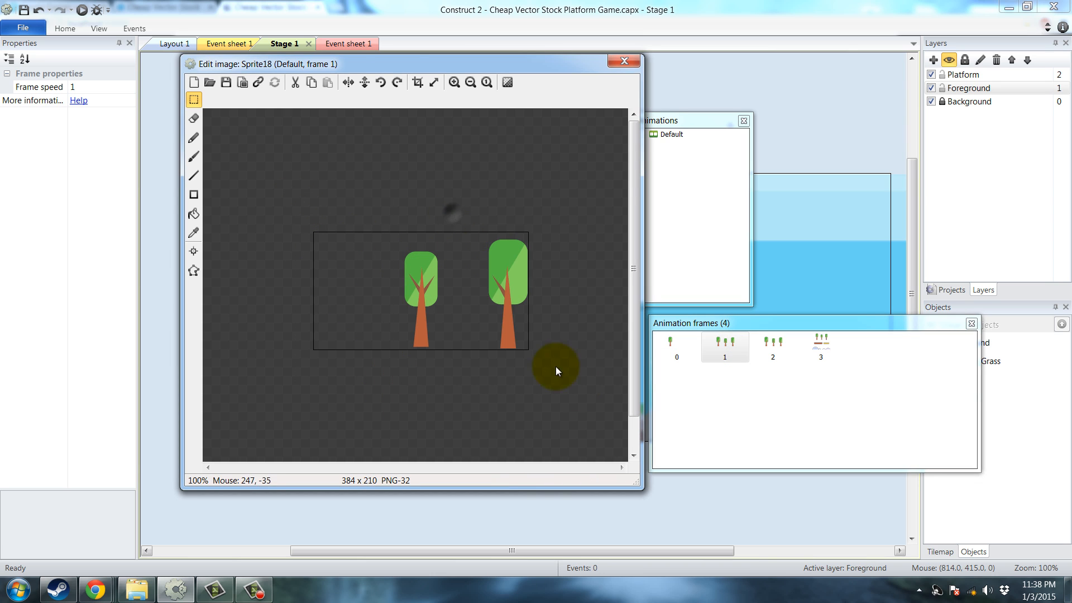
{"action": "left_click_drag", "start_coordinate": [452, 212], "coordinate": [531, 352]}
{"action": "key", "text": "Delete"}
- Erase the left and middle trees from frame 2, and crop the transparent edges of the animation frames
{"action": "left_click", "coordinate": [773, 343]}
{"action": "mouse_move", "coordinate": [258, 204]}
{"action": "left_mouse_down"}
{"action": "mouse_move", "coordinate": [481, 397]}
{"action": "mouse_move", "coordinate": [468, 393]}
{"action": "left_mouse_up"}
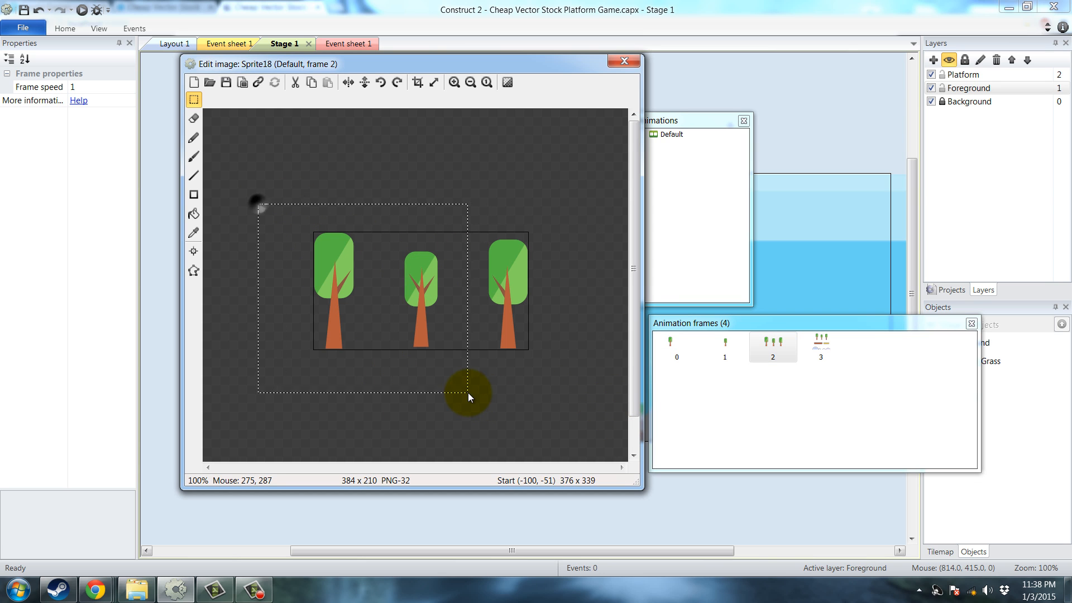
{"action": "key", "text": "Delete"}
{"action": "left_click", "coordinate": [670, 345]}
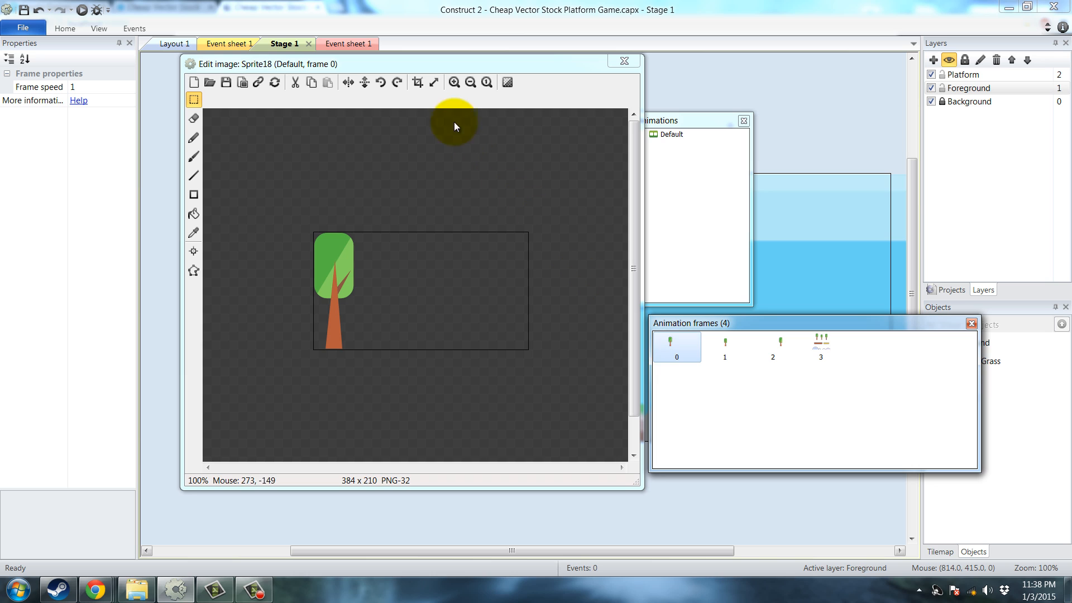
{"action": "left_click", "coordinate": [418, 82]}
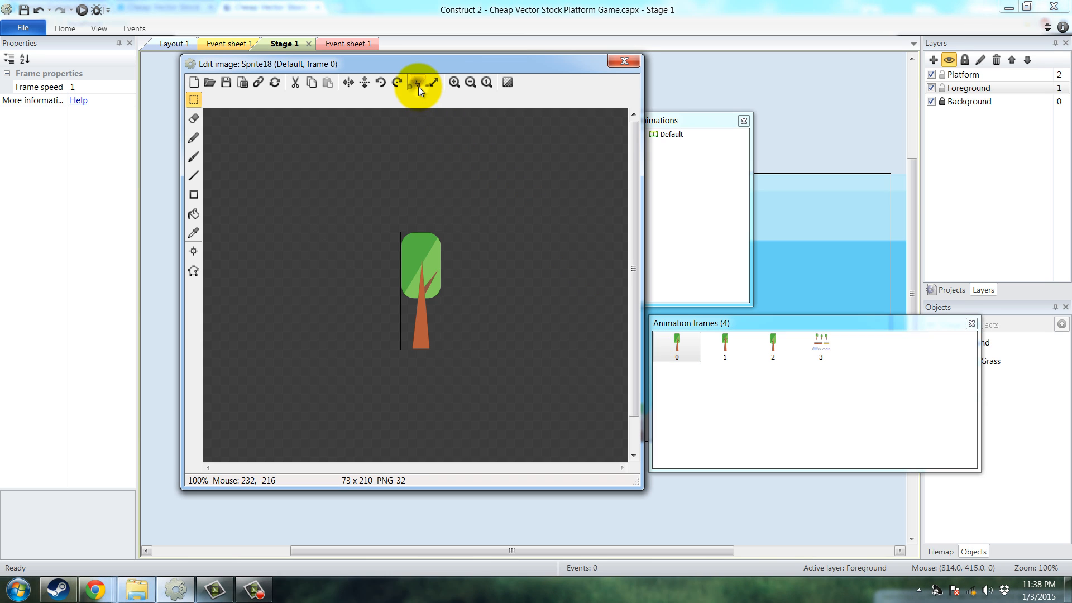
- Set frame 0's origin to the base of the trunk at 37, 211, apply it to the whole animation, and check the collision polygon
{"action": "left_click", "coordinate": [194, 252]}
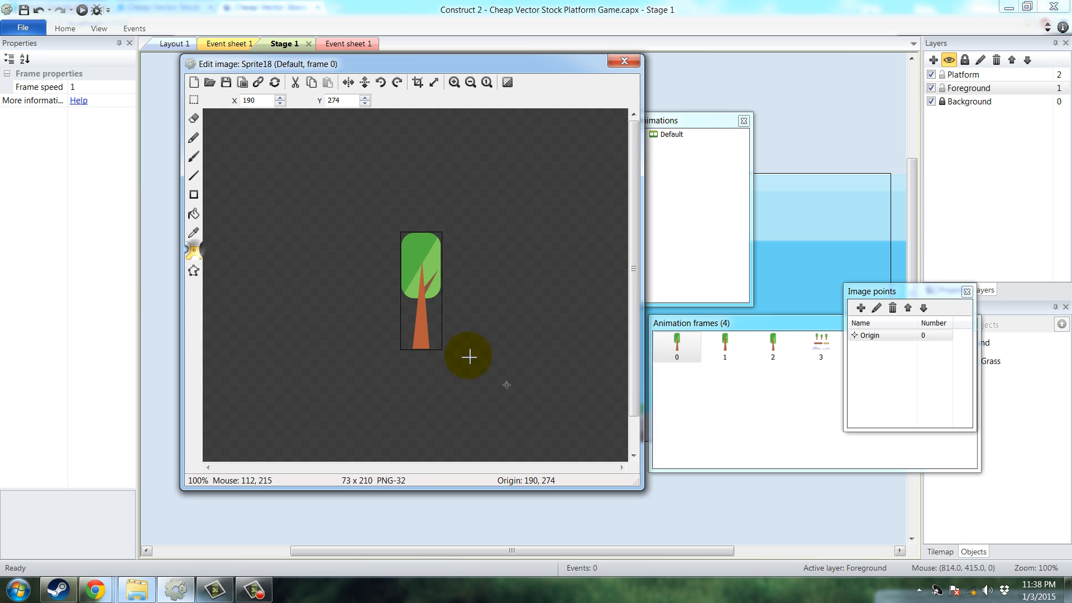
{"action": "left_click", "coordinate": [423, 352]}
{"action": "right_click", "coordinate": [865, 337]}
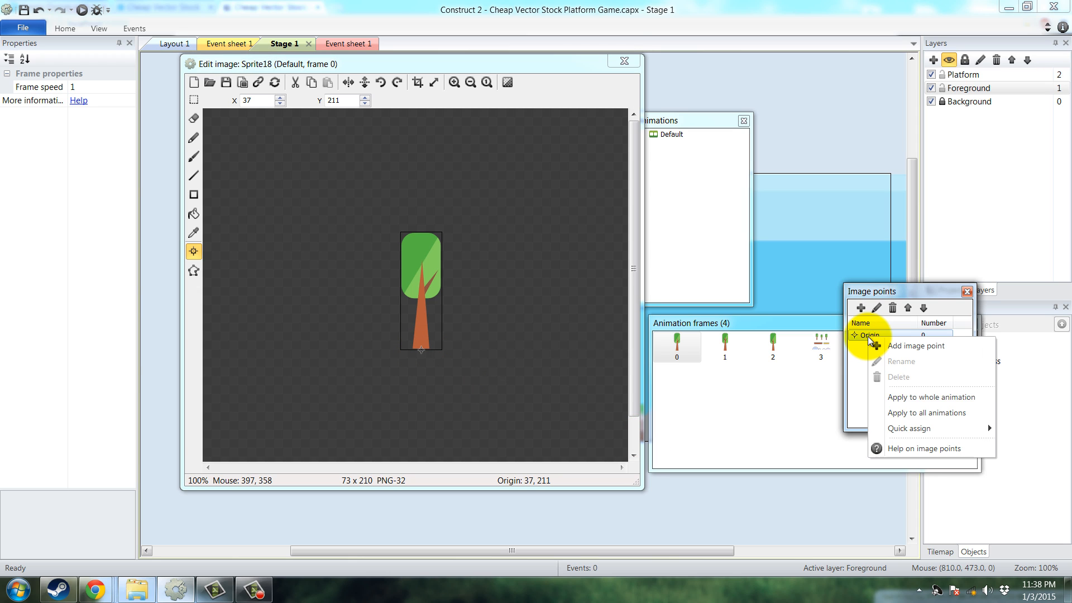
{"action": "left_click", "coordinate": [911, 398]}
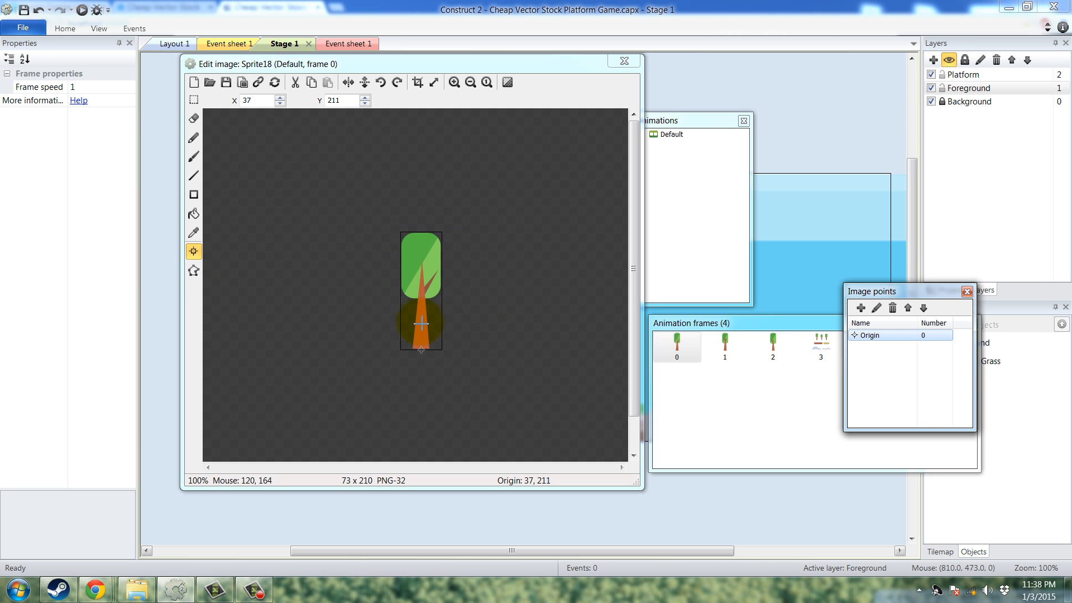
{"action": "left_click", "coordinate": [195, 273]}
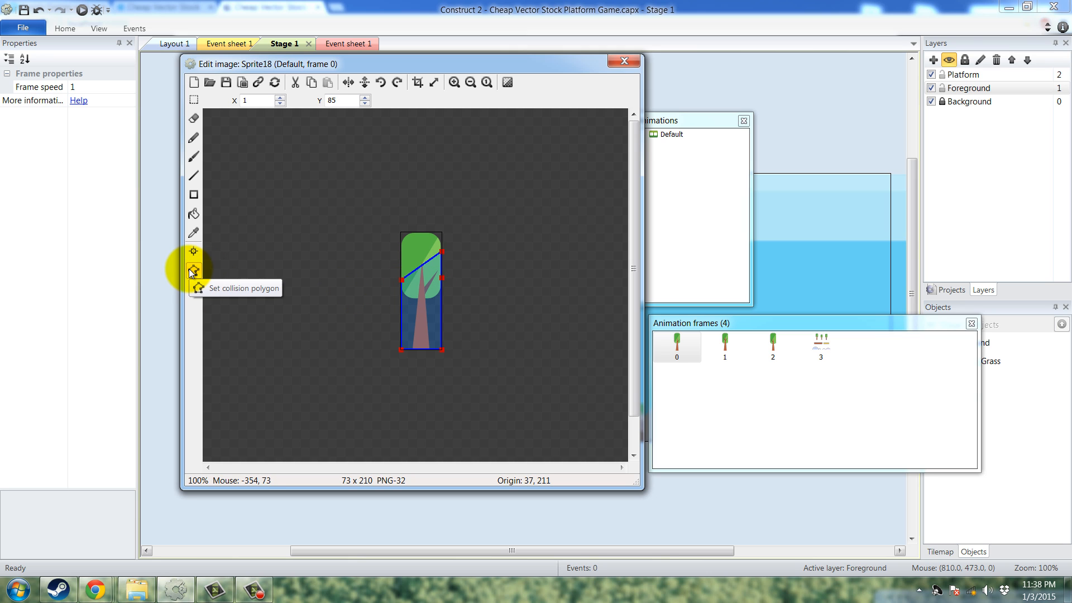
{"action": "left_click", "coordinate": [191, 101]}
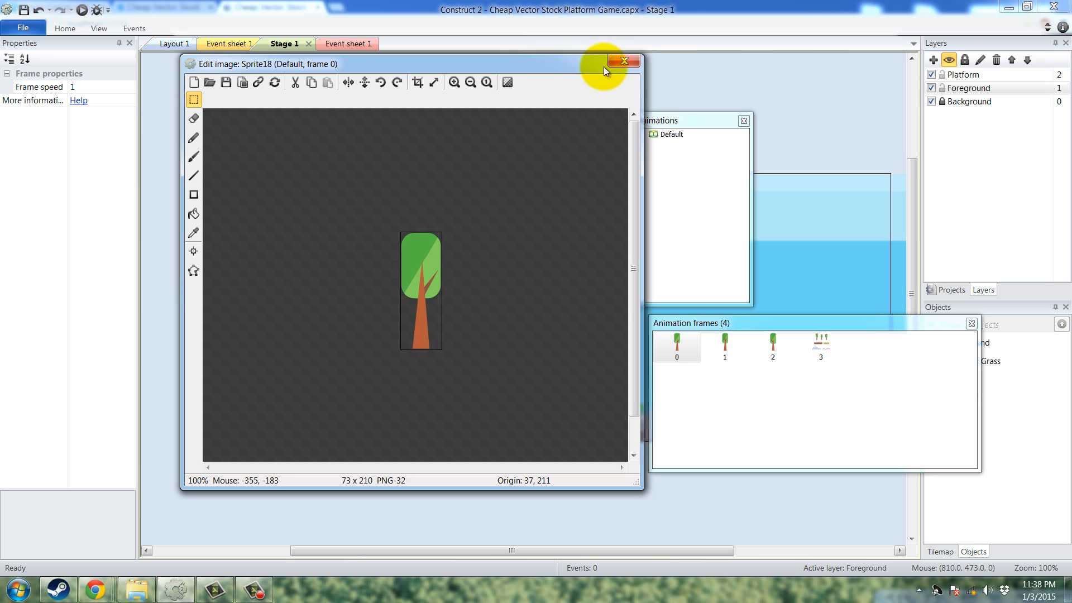
- Try a speed of 0 for the Default animation and set it back to 5
{"action": "left_click", "coordinate": [670, 134]}
{"action": "left_click", "coordinate": [95, 86]}
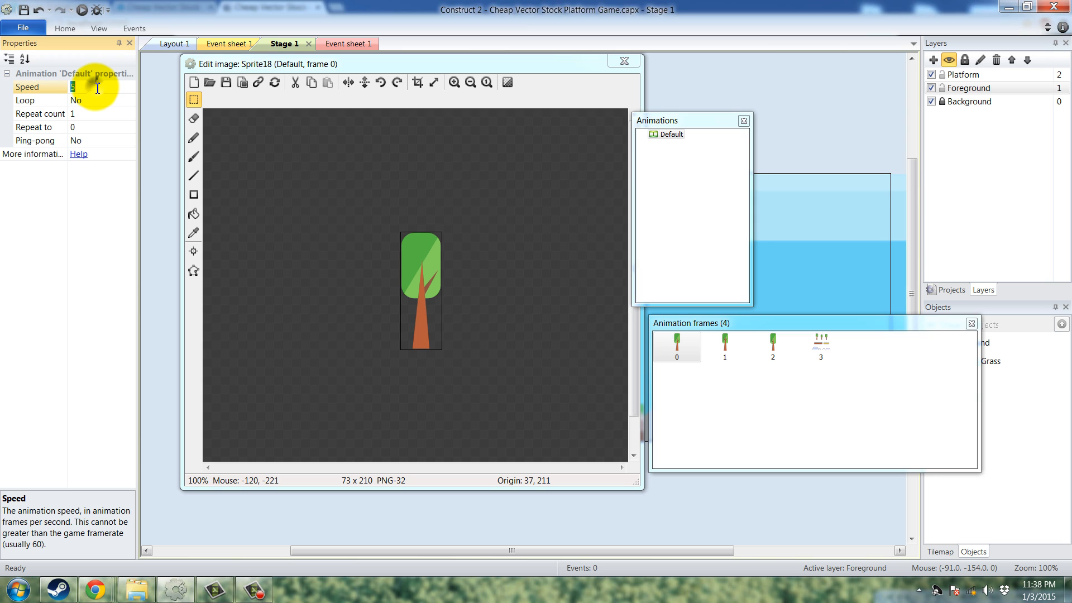
{"action": "type", "text": "0"}
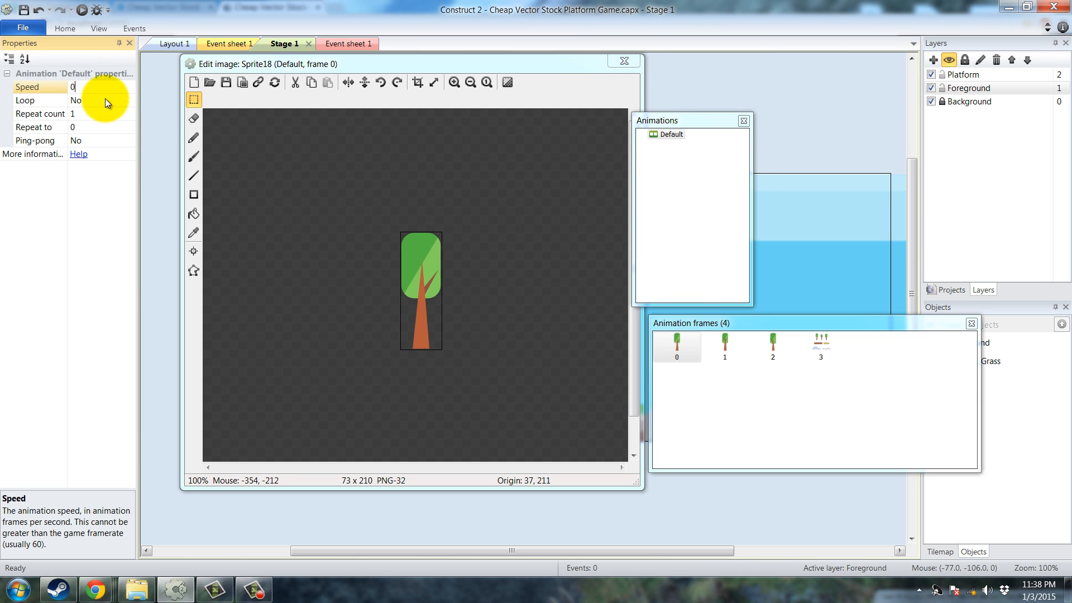
{"action": "left_click", "coordinate": [32, 88]}
{"action": "type", "text": "5"}
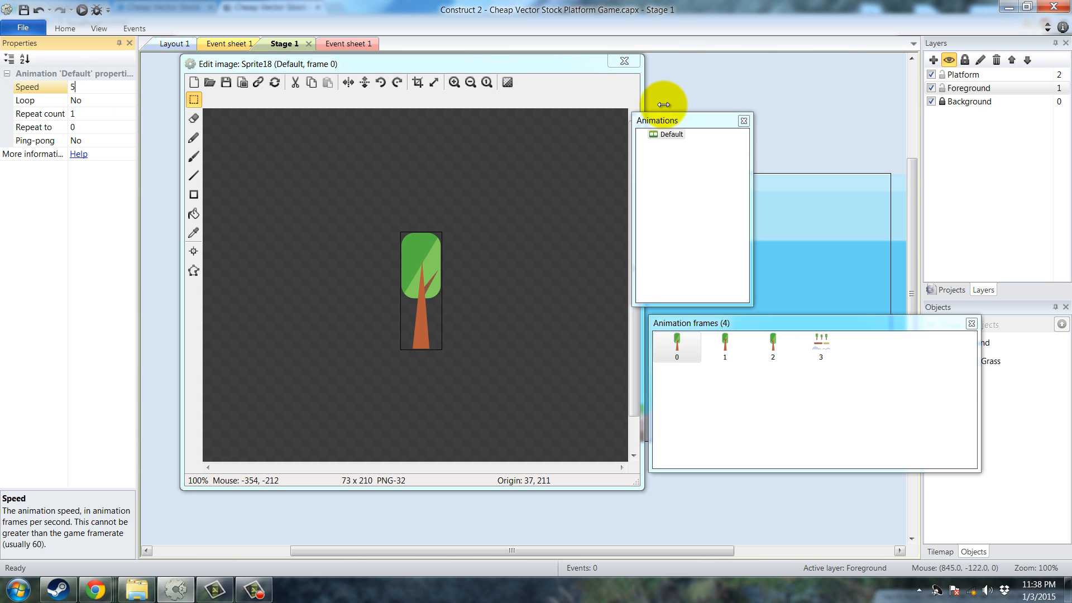
- Close the image editor, move the tree in front of the first large mountain, and preview the layout in the browser
{"action": "left_click", "coordinate": [624, 62]}
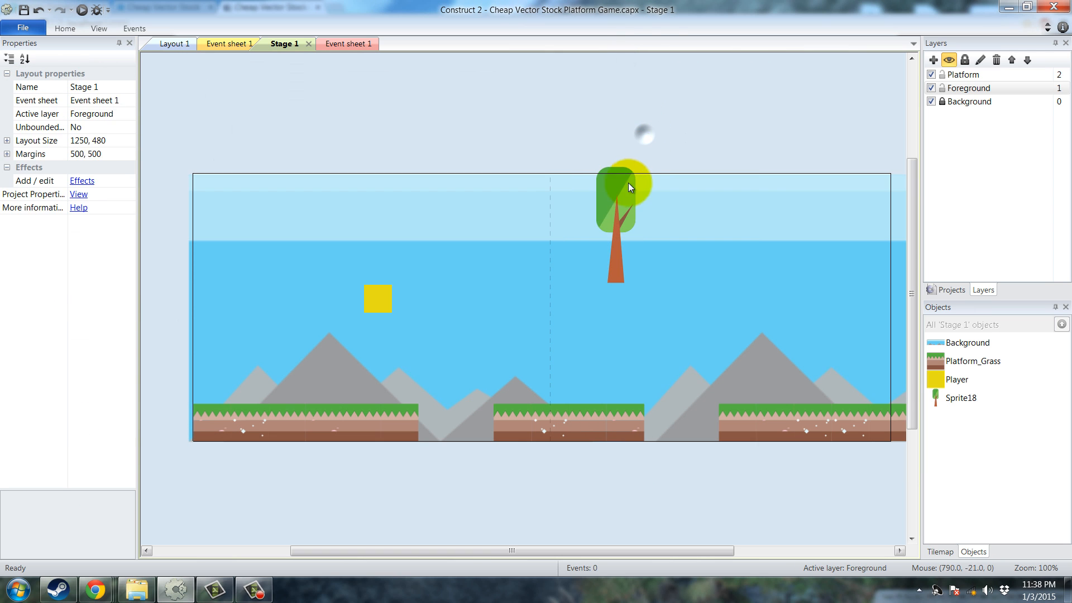
{"action": "left_click_drag", "start_coordinate": [627, 184], "coordinate": [329, 262]}
{"action": "left_click", "coordinate": [81, 10]}
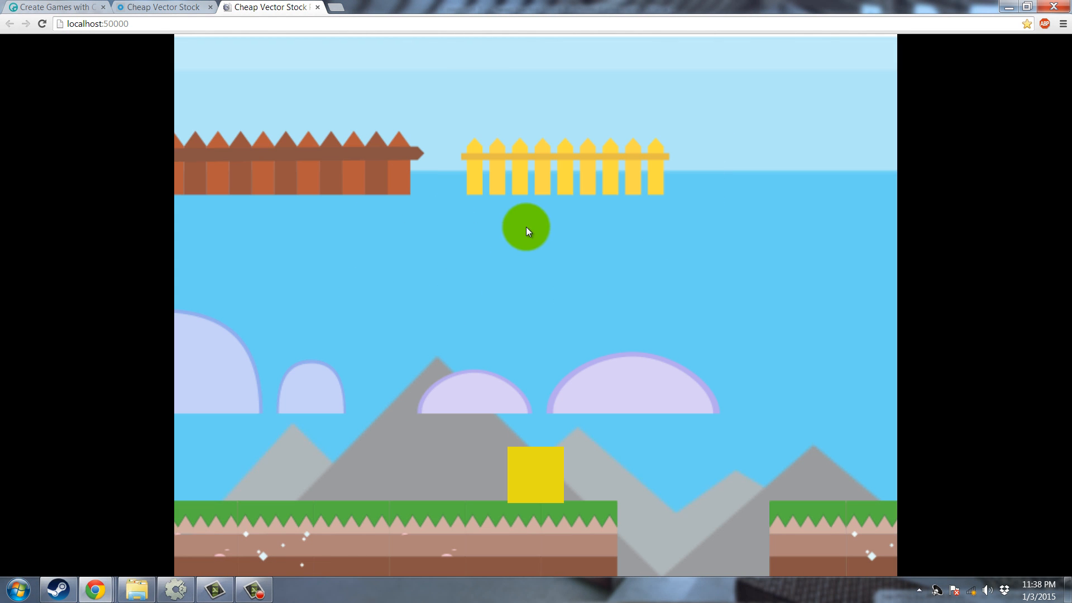
{"action": "key", "text": "alt+Tab"}
- Edit the tree sprite's Default animation speed and preview the layout in the browser again
{"action": "double_click", "coordinate": [315, 277]}
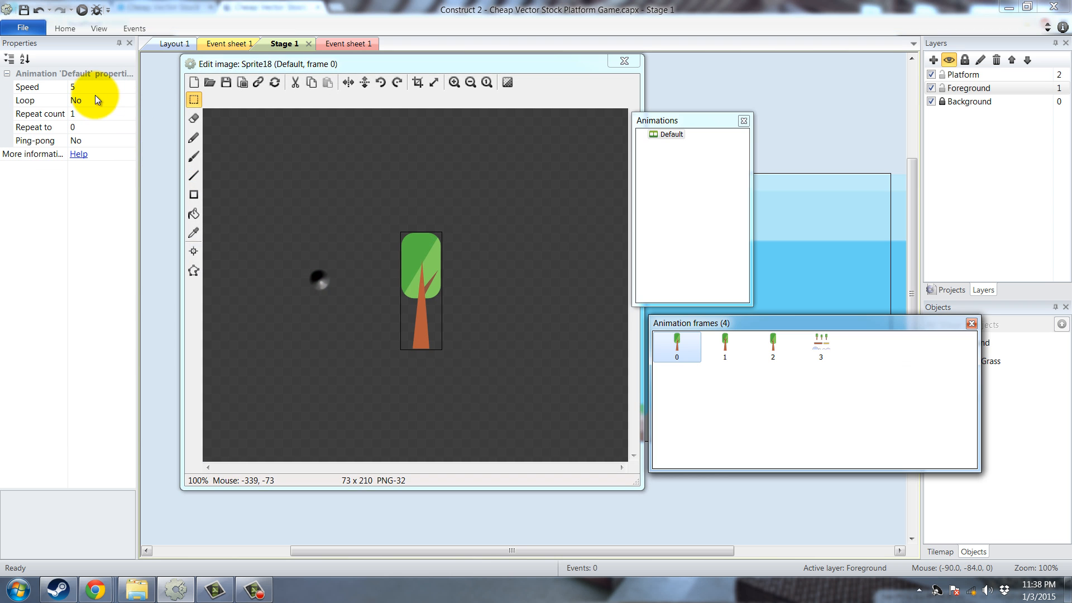
{"action": "left_click", "coordinate": [92, 87]}
{"action": "left_click", "coordinate": [624, 60]}
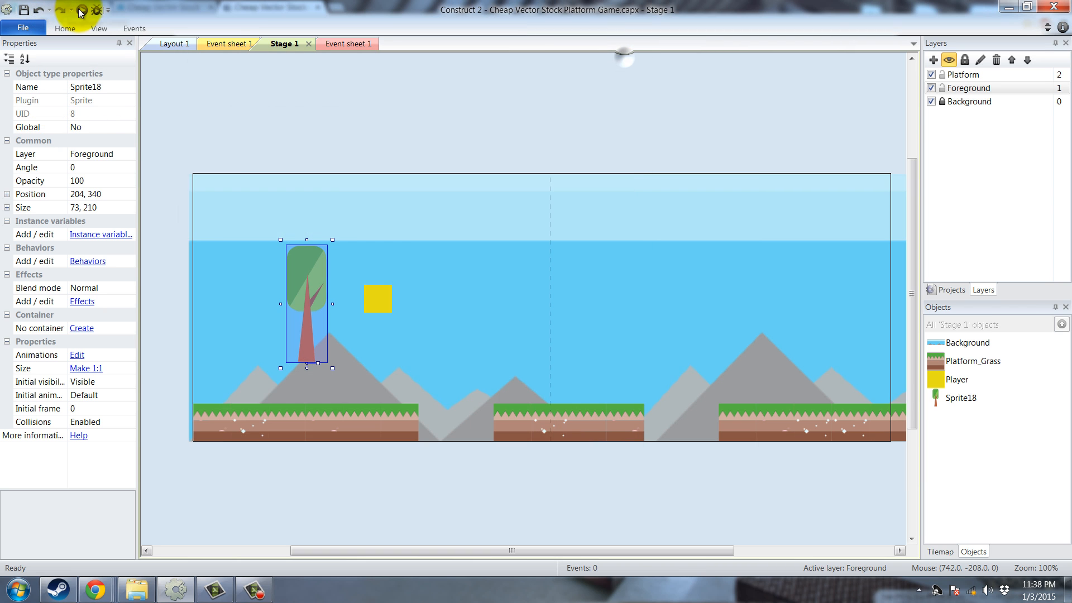
{"action": "left_click", "coordinate": [81, 11]}
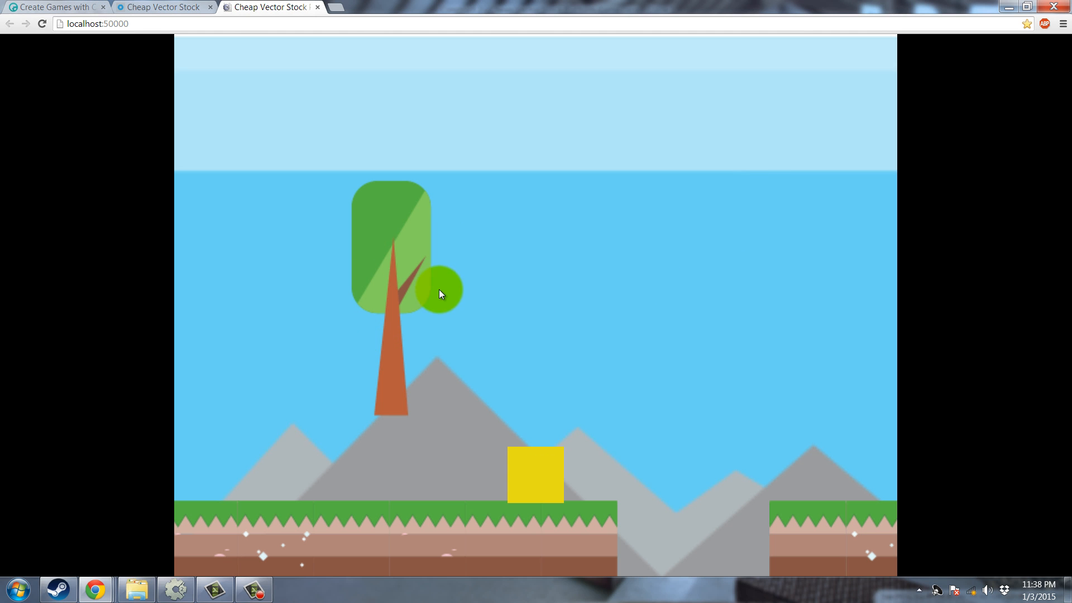
{"action": "key", "text": "alt+Tab"}
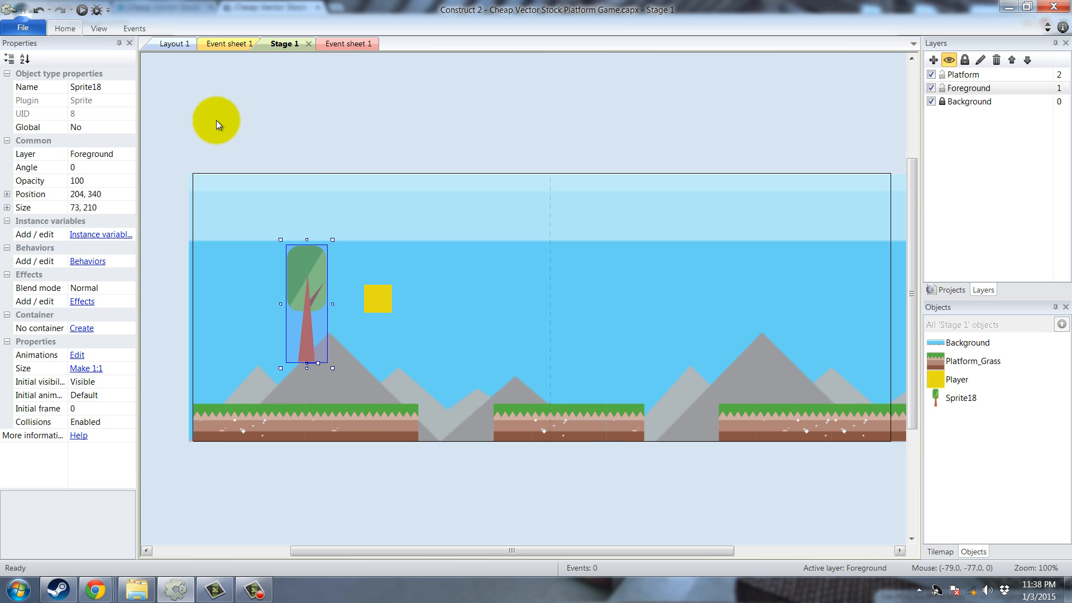
- Stand the first tree on the first grass platform and a copy with initial frame 2, sized 72 x 197, on the middle platform at 586, 416
{"action": "left_click", "coordinate": [360, 145]}
{"action": "left_click_drag", "start_coordinate": [311, 289], "coordinate": [539, 342]}
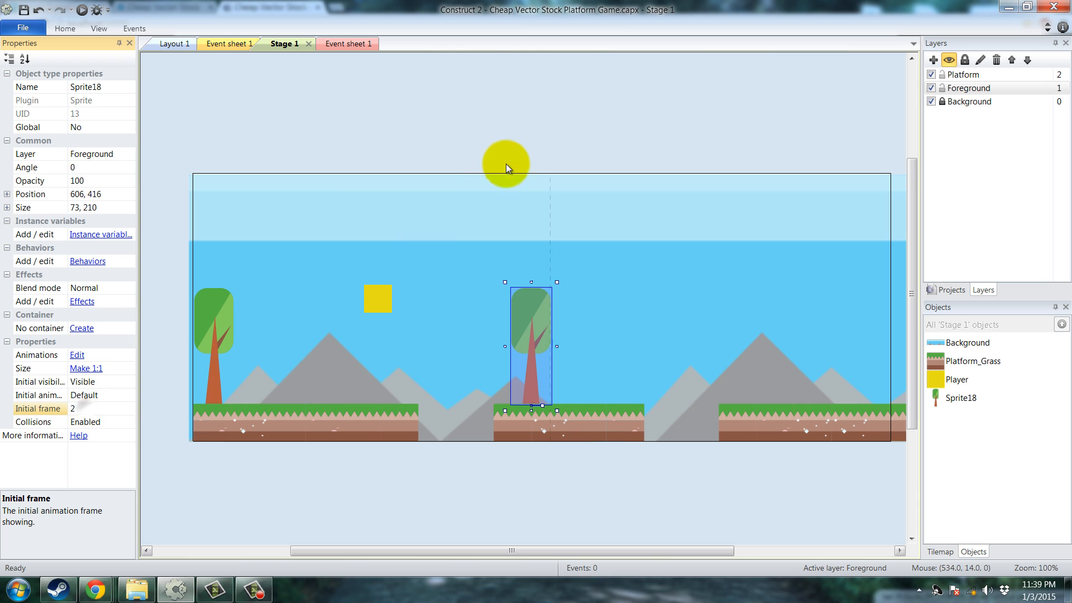
{"action": "left_click", "coordinate": [520, 142]}
{"action": "left_click_drag", "start_coordinate": [520, 337], "coordinate": [513, 337]}
{"action": "left_click", "coordinate": [461, 153]}
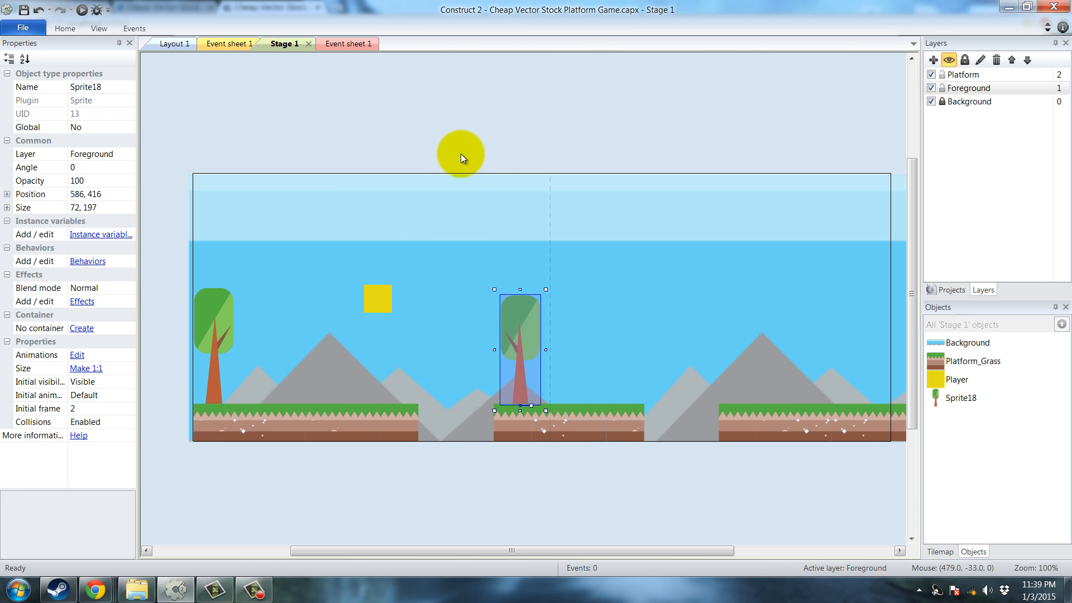
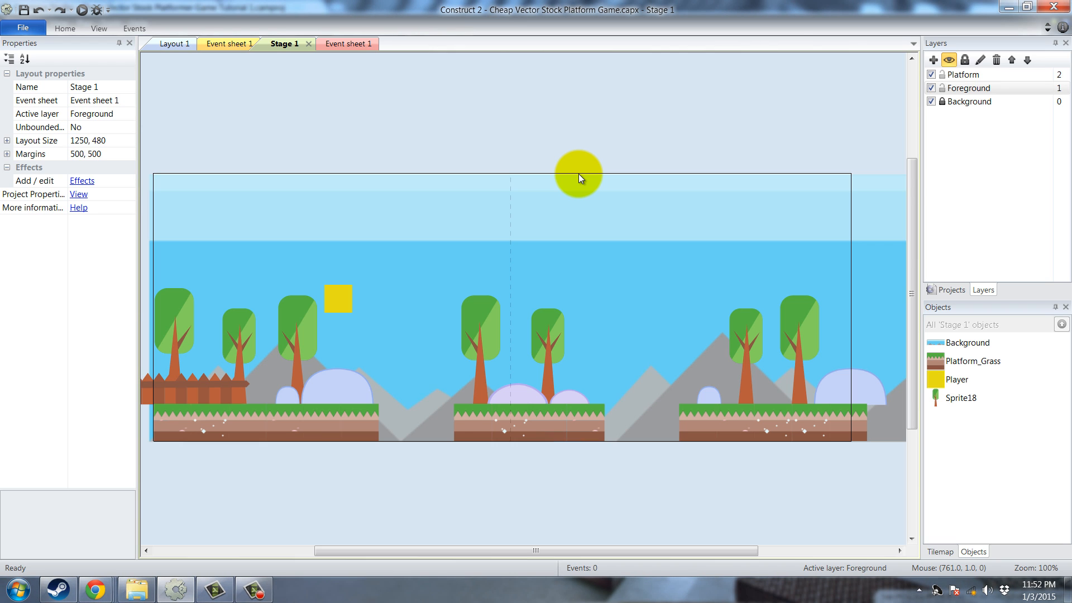
- Mirror the last tree on the third grass platform horizontally by setting its size to -72, 197
{"action": "left_click", "coordinate": [798, 341]}
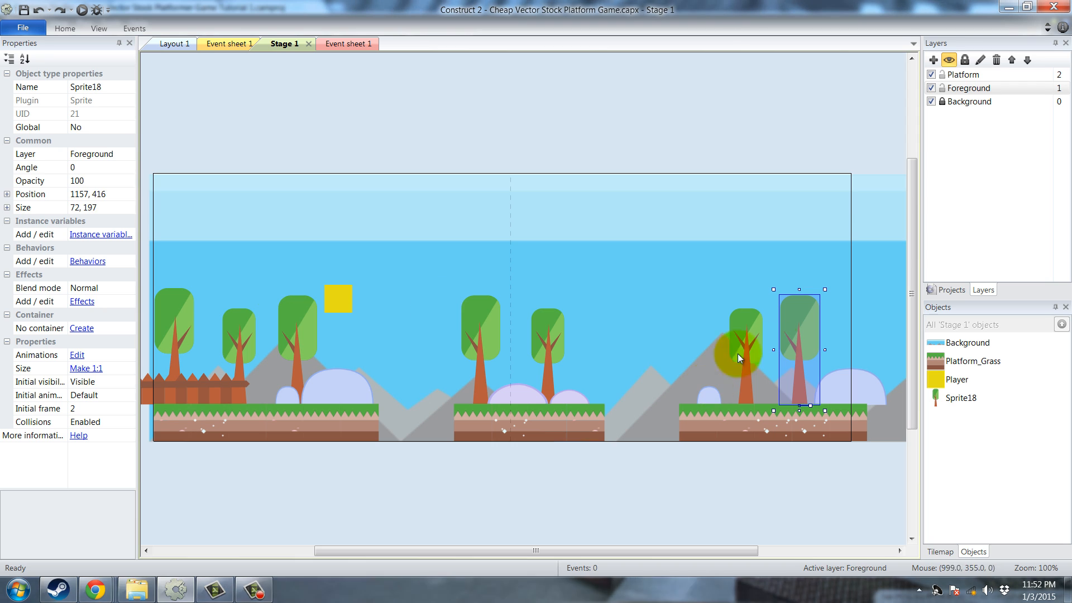
{"action": "left_click", "coordinate": [74, 208]}
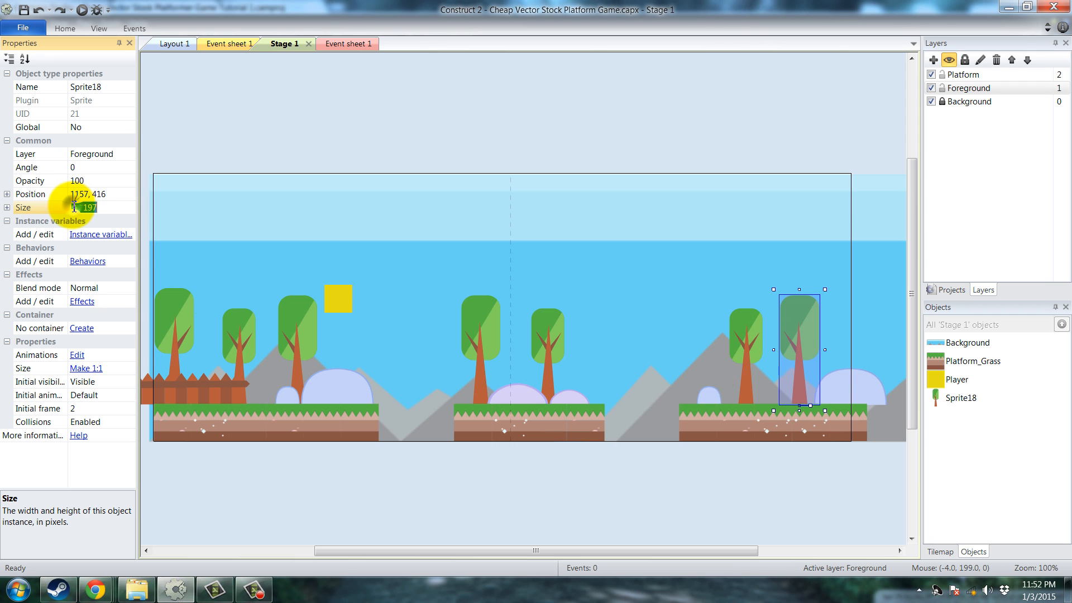
{"action": "left_click", "coordinate": [73, 207]}
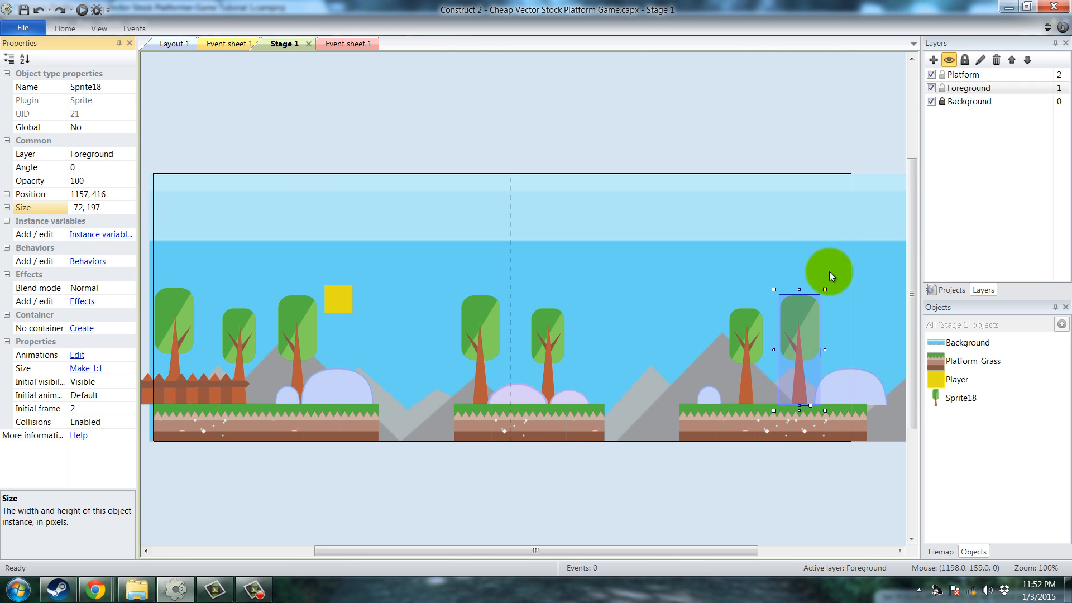
{"action": "key", "text": "Return"}
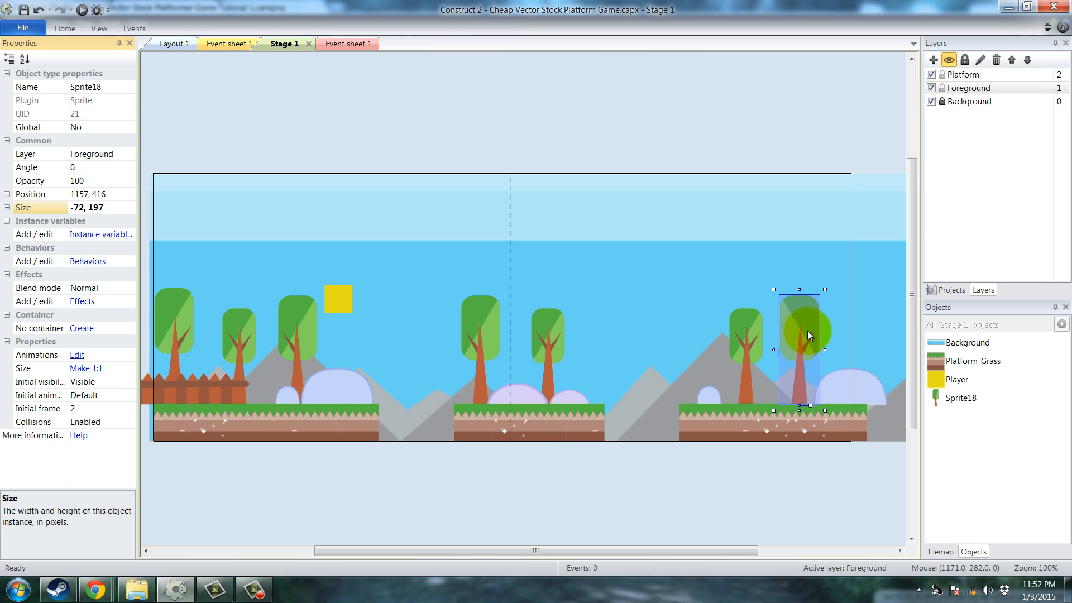
{"action": "left_click", "coordinate": [746, 230]}
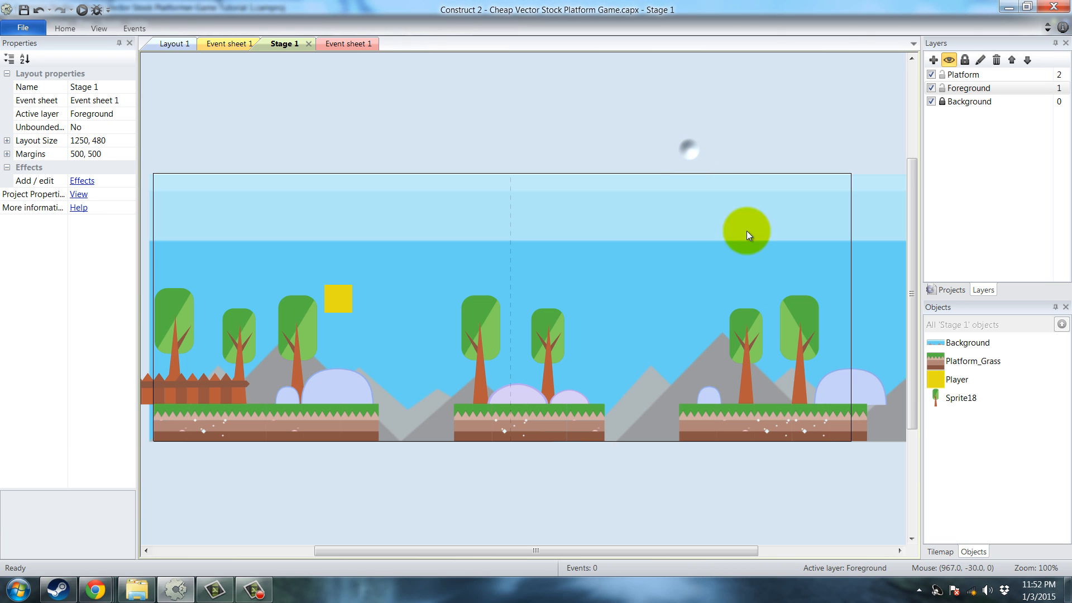
- Rename the foreground scenery sprite Sprite18 as Objects
{"action": "left_click_drag", "start_coordinate": [943, 399], "coordinate": [913, 391]}
{"action": "left_click", "coordinate": [109, 87]}
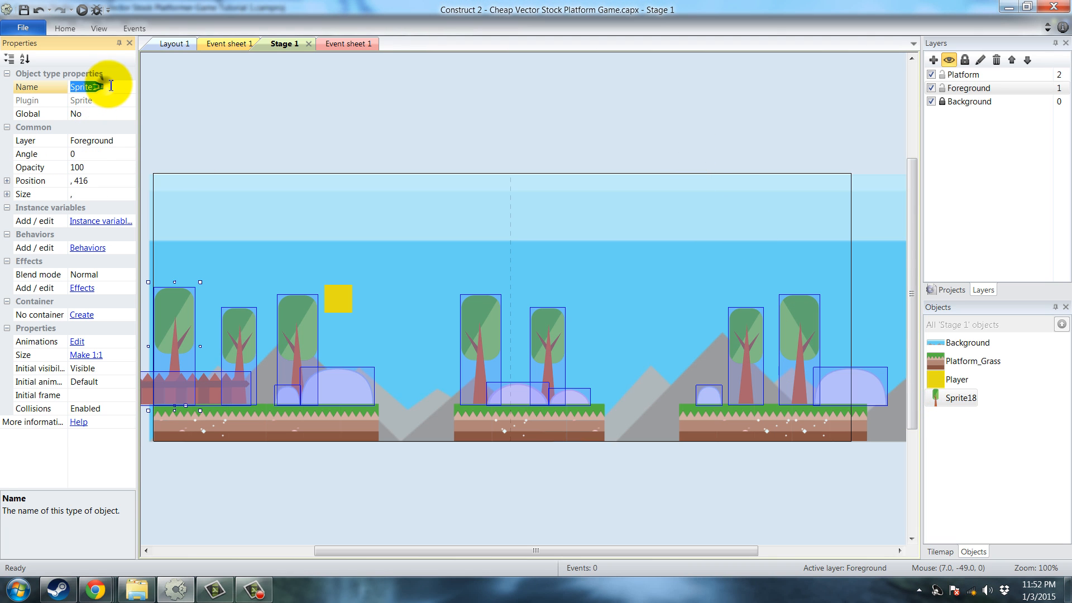
{"action": "type", "text": "Objects"}
{"action": "key", "text": "Return"}
{"action": "left_click", "coordinate": [479, 143]}
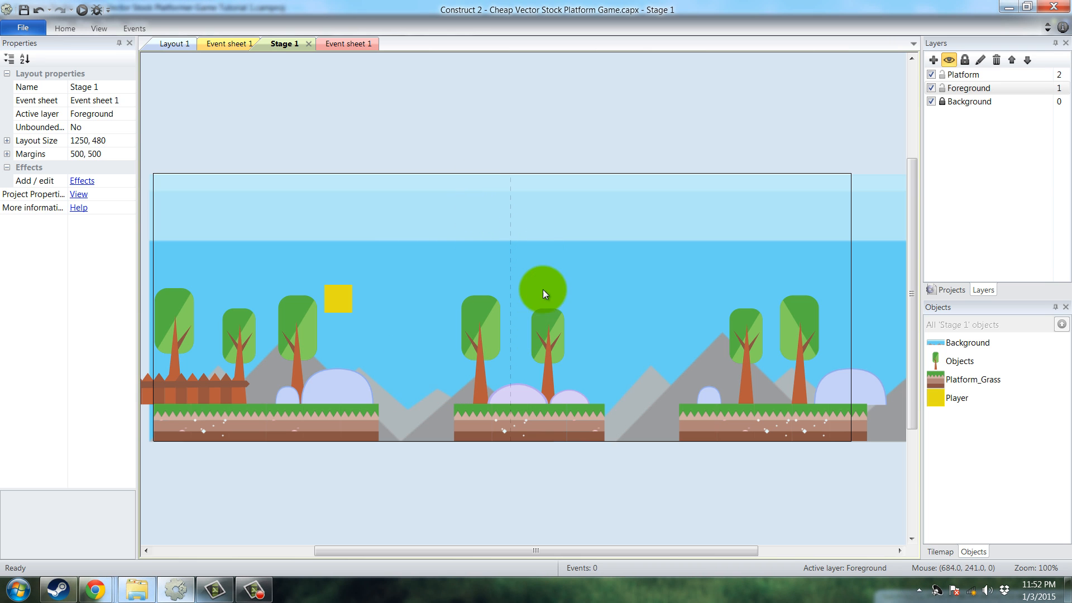
- Insert a new Sprite on the Foreground layer and load the Platform Game 1 Platforms Part 3 image into it
{"action": "double_click", "coordinate": [549, 258]}
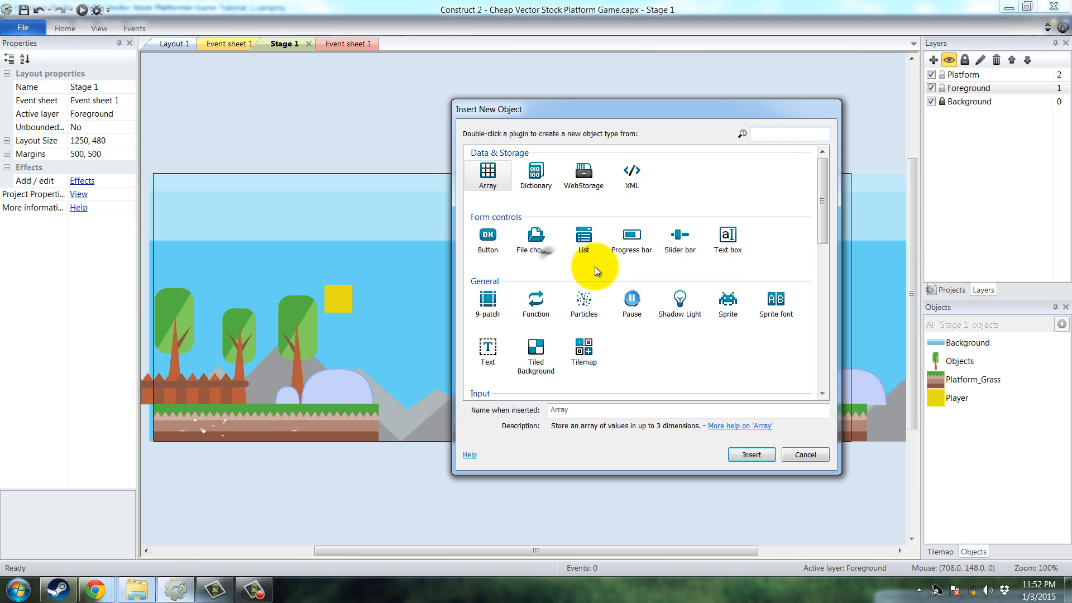
{"action": "left_click", "coordinate": [729, 303]}
{"action": "double_click", "coordinate": [728, 303]}
{"action": "left_click", "coordinate": [545, 258]}
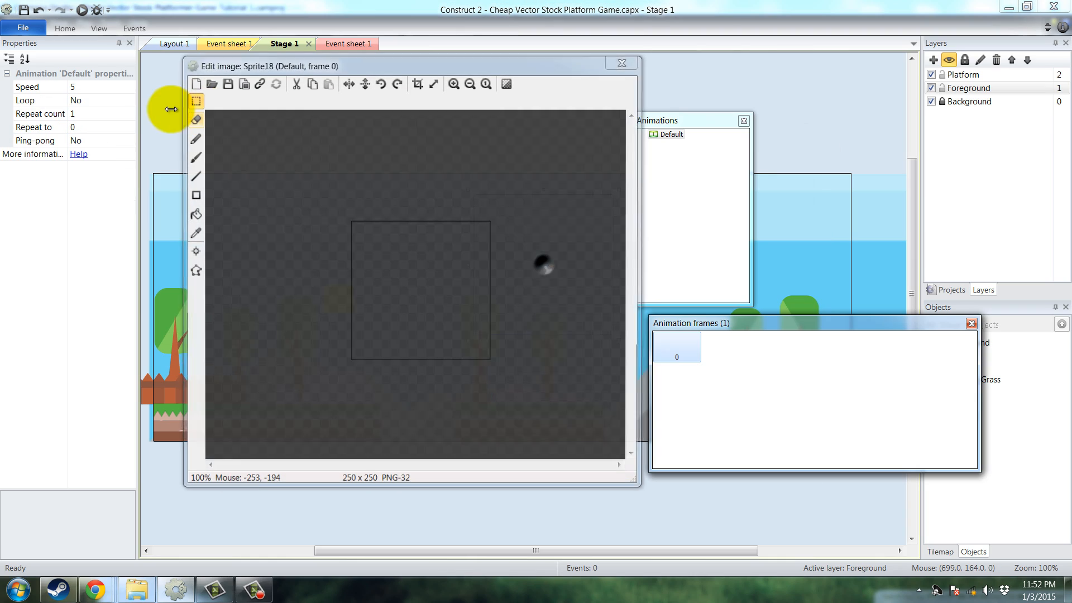
{"action": "left_click", "coordinate": [211, 85]}
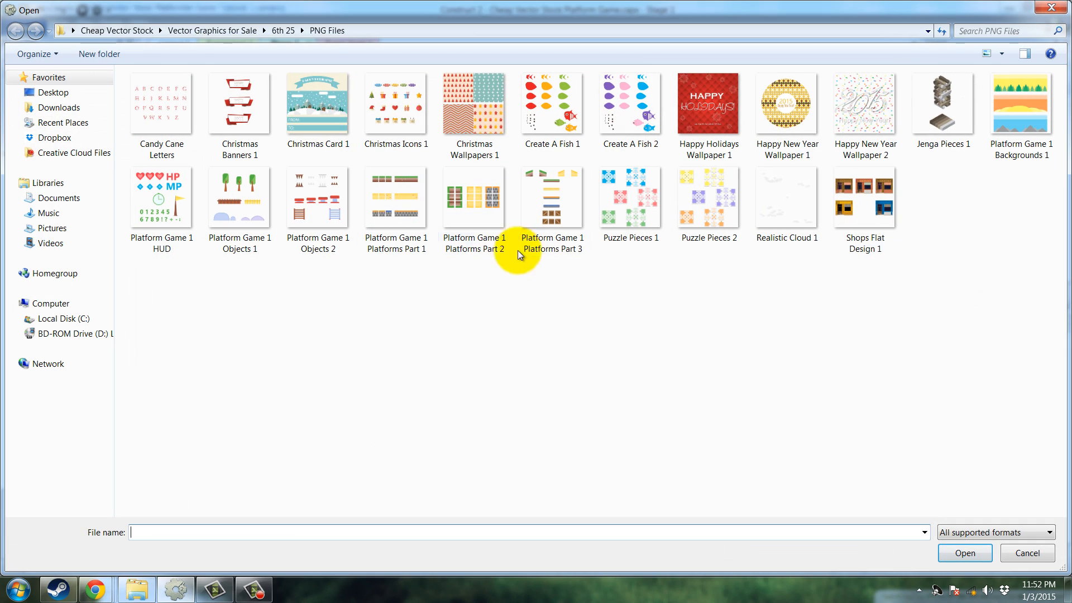
{"action": "double_click", "coordinate": [561, 220]}
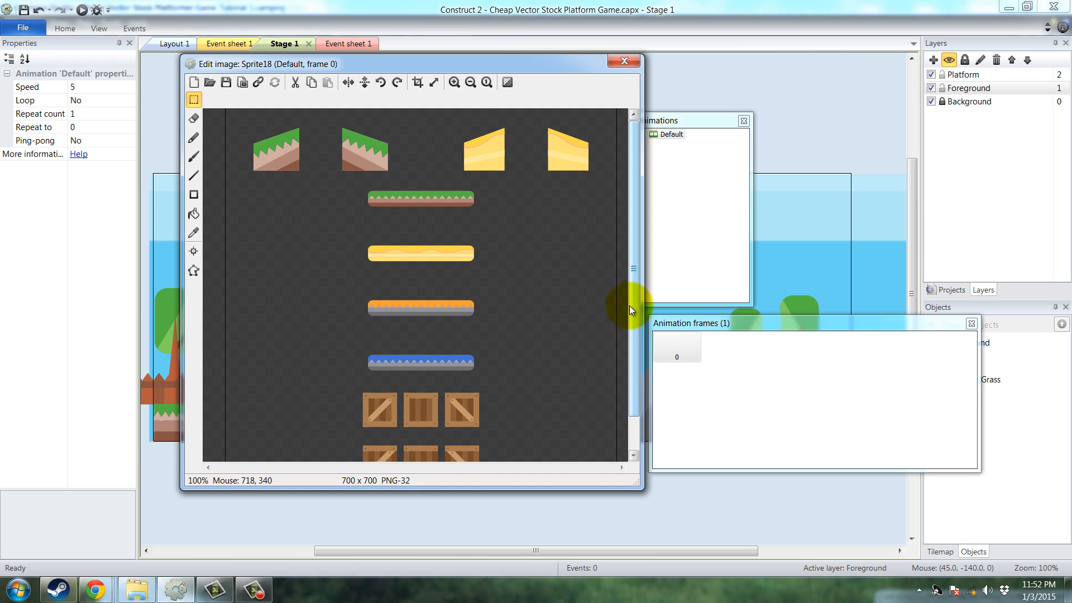
- Erase the slopes, other colored platforms and crates so only the thin green grass platform remains, and crop the image's transparent edges
{"action": "left_click_drag", "start_coordinate": [233, 115], "coordinate": [594, 176]}
{"action": "key", "text": "Delete"}
{"action": "left_click_drag", "start_coordinate": [329, 230], "coordinate": [548, 460]}
{"action": "key", "text": "Delete"}
{"action": "left_click_drag", "start_coordinate": [633, 353], "coordinate": [633, 390]}
{"action": "left_click_drag", "start_coordinate": [361, 370], "coordinate": [501, 474]}
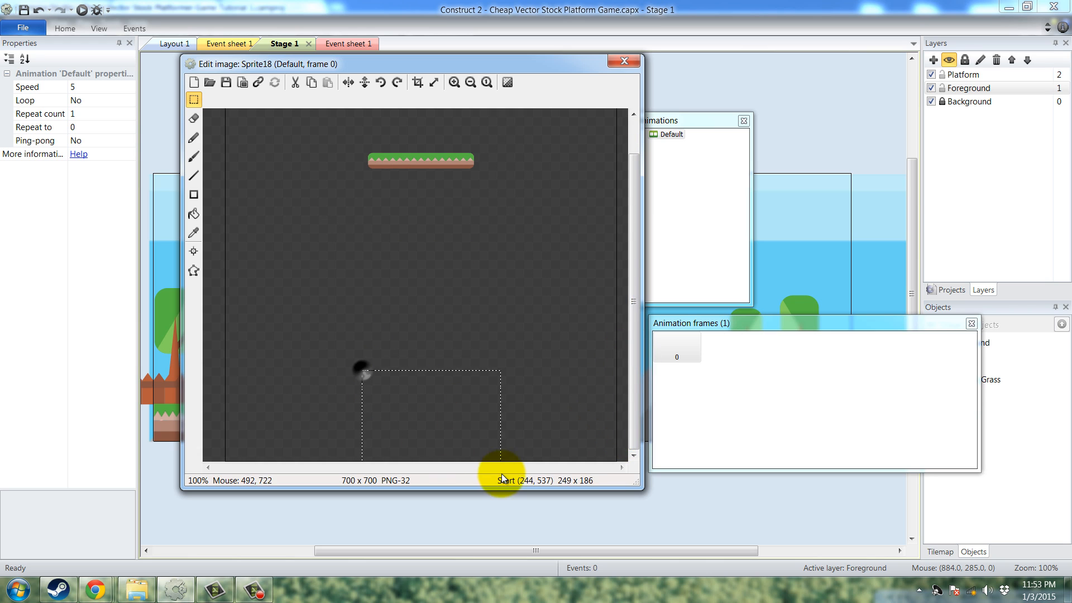
{"action": "mouse_move", "coordinate": [586, 372]}
{"action": "left_mouse_down"}
{"action": "mouse_move", "coordinate": [602, 369]}
{"action": "mouse_move", "coordinate": [631, 295]}
{"action": "left_mouse_up"}
{"action": "left_click", "coordinate": [395, 240]}
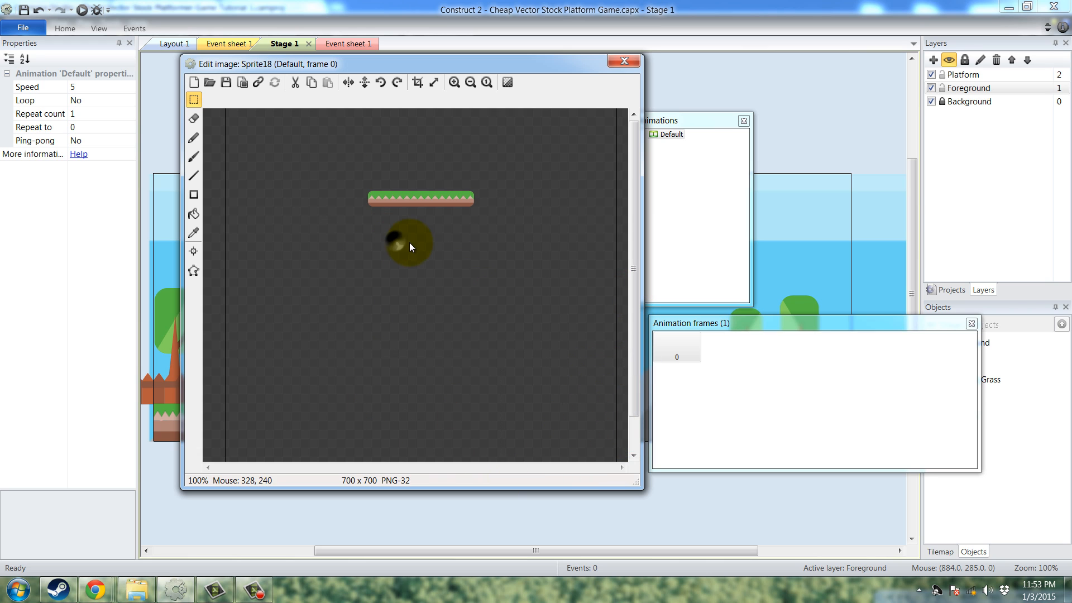
{"action": "left_click", "coordinate": [417, 83]}
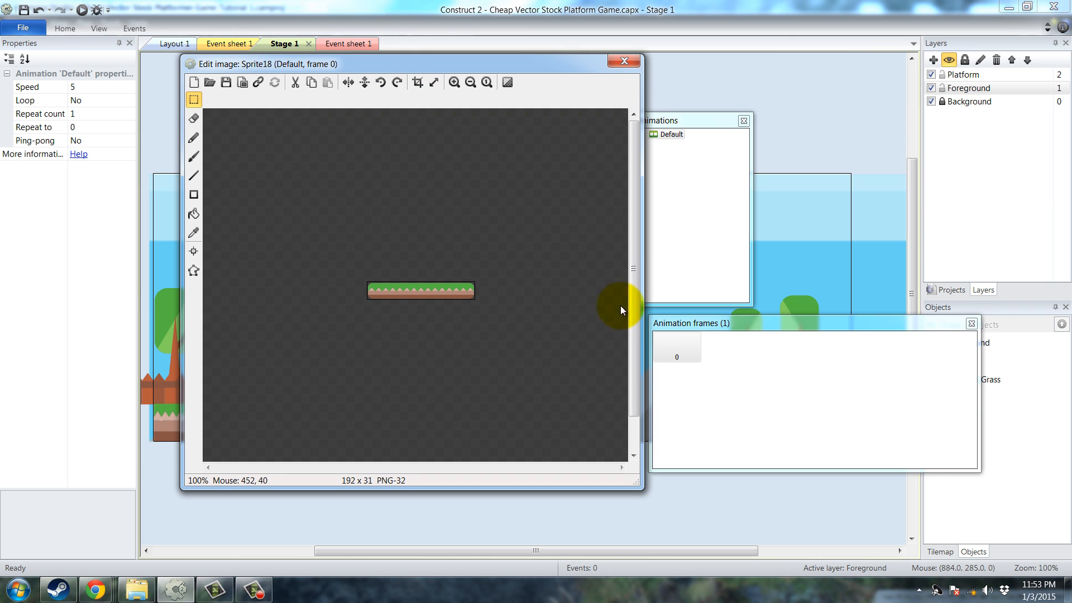
- Place the thin platform image's origin at its bottom centre (95, 30) and set its collision polygon to the bounding box
{"action": "left_click", "coordinate": [193, 251]}
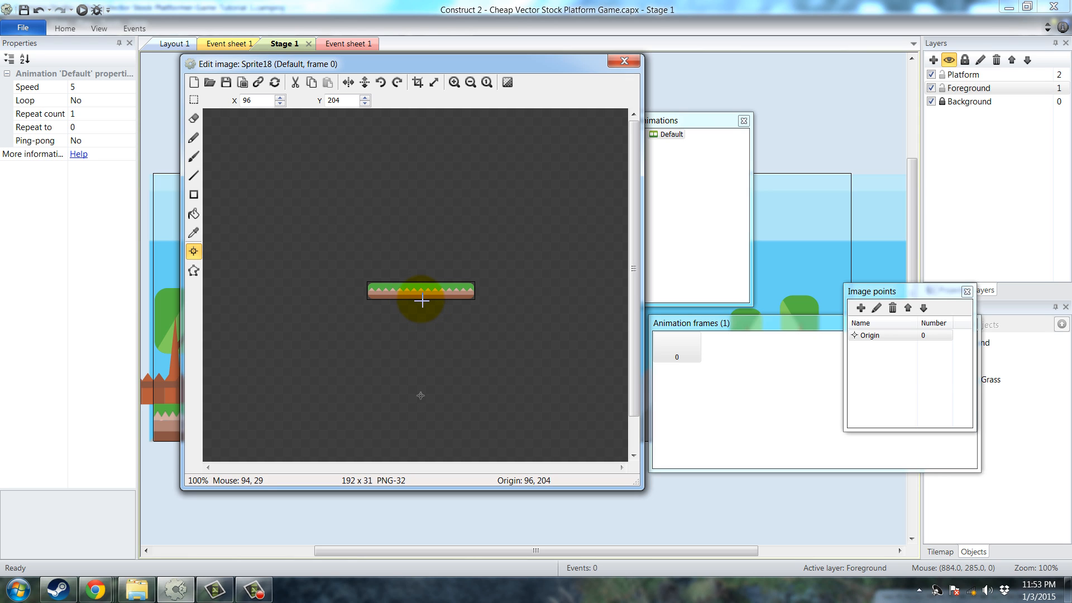
{"action": "left_click", "coordinate": [422, 300]}
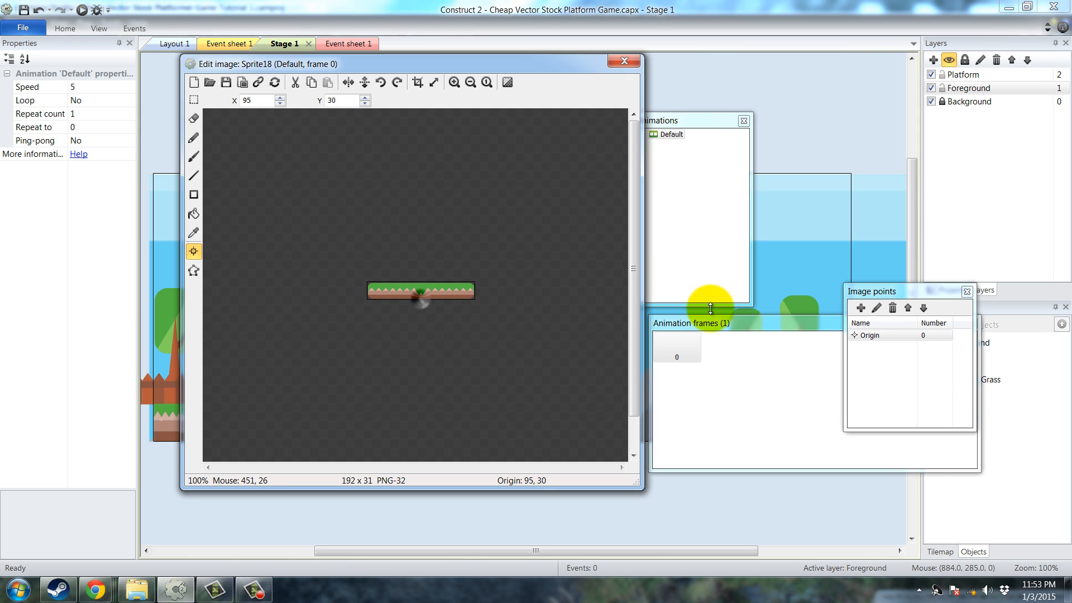
{"action": "left_click", "coordinate": [194, 271]}
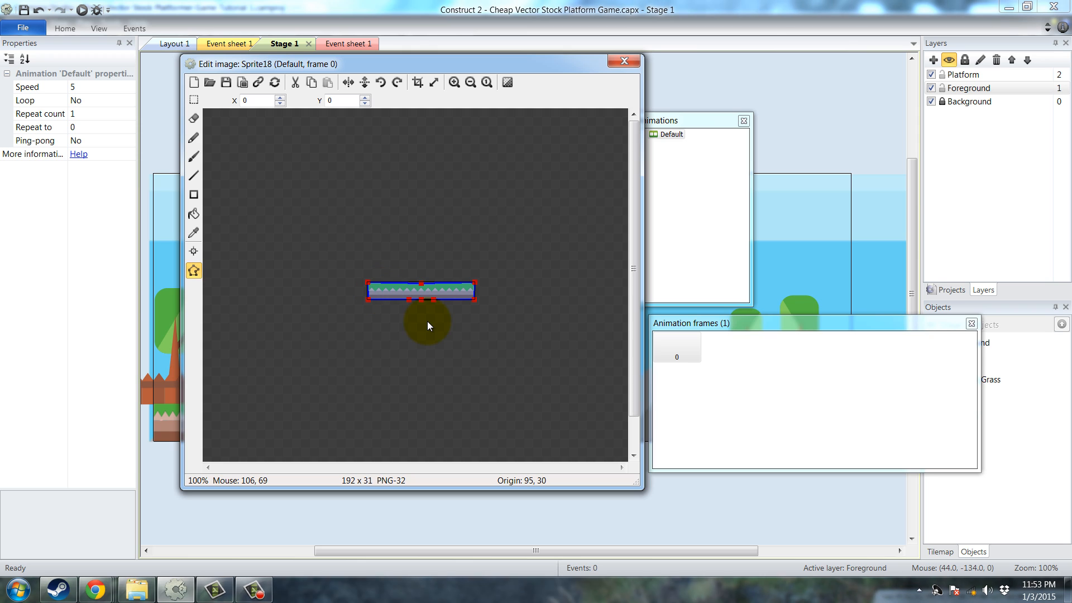
{"action": "right_click", "coordinate": [425, 291]}
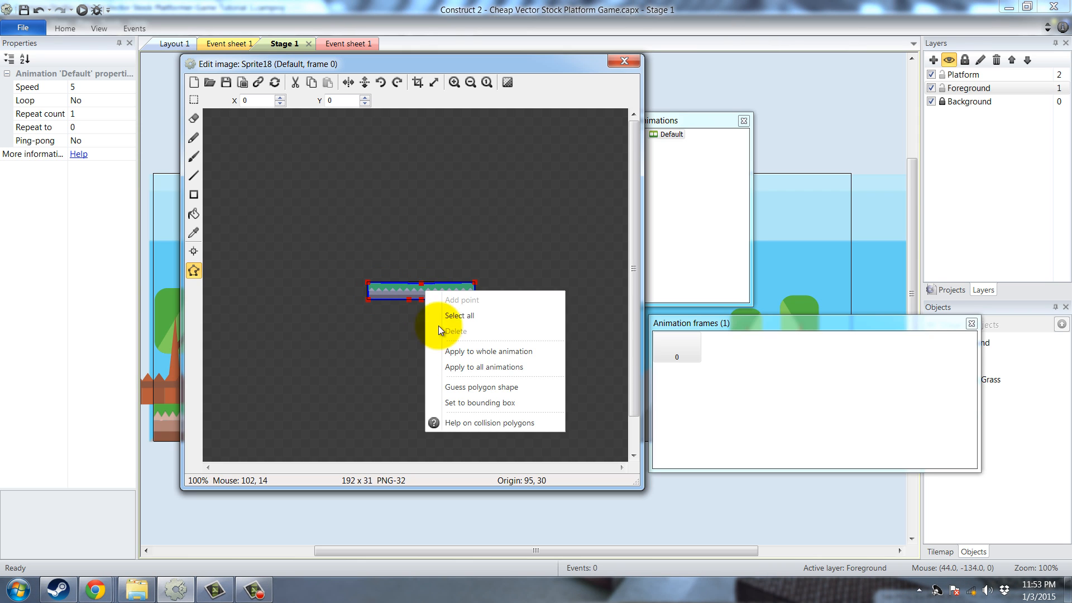
{"action": "left_click", "coordinate": [477, 403]}
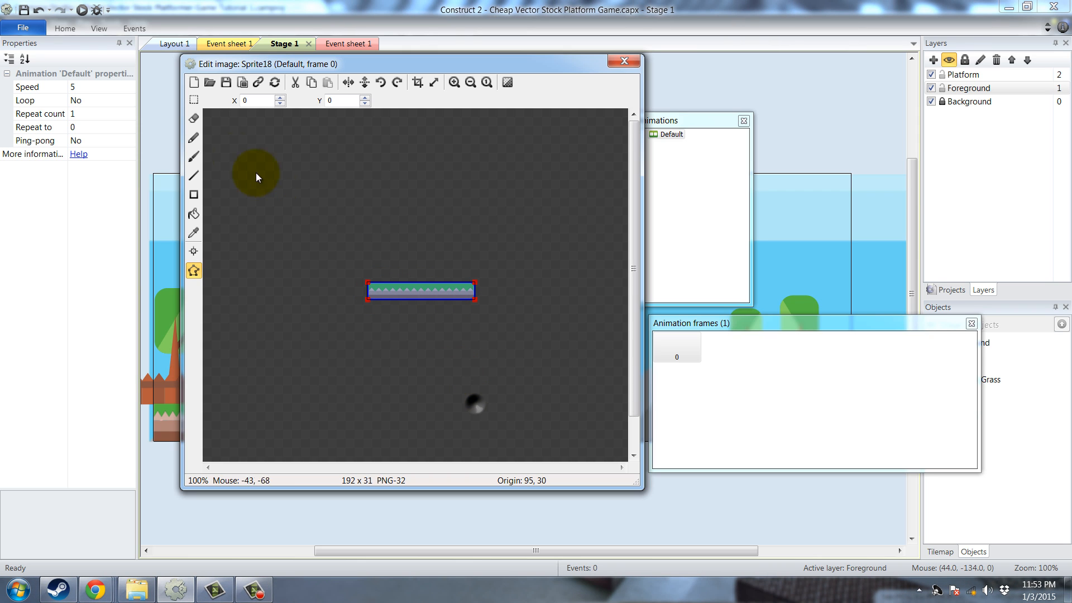
- Lower both upper points of the thin platform's collision polygon to Y 5 and close the image editor
{"action": "left_click", "coordinate": [194, 101]}
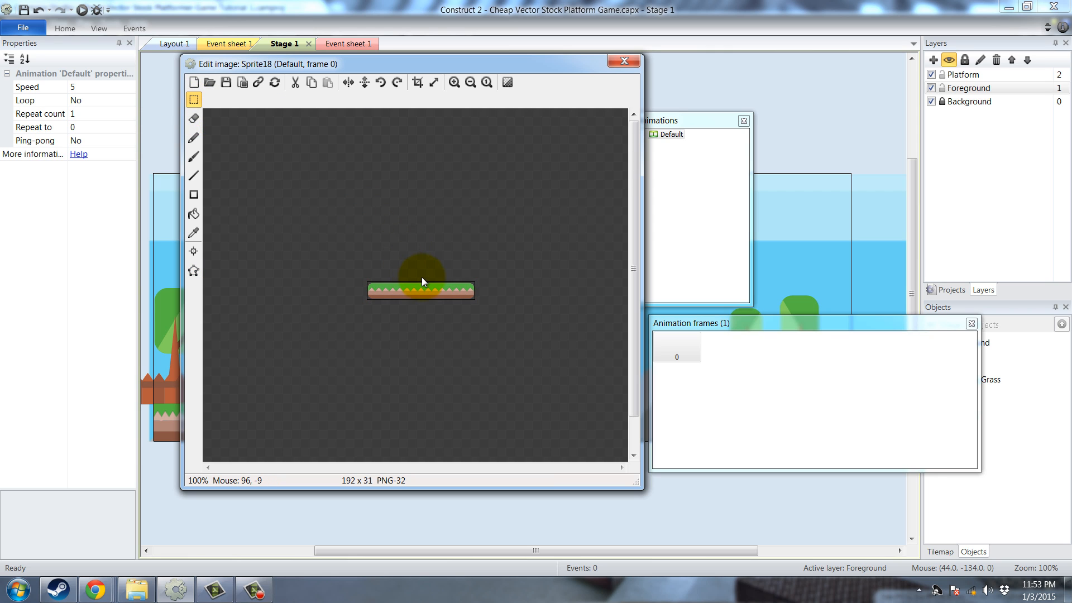
{"action": "scroll", "coordinate": [420, 282], "scroll_direction": "up", "scroll_amount": 2, "text": "ctrl"}
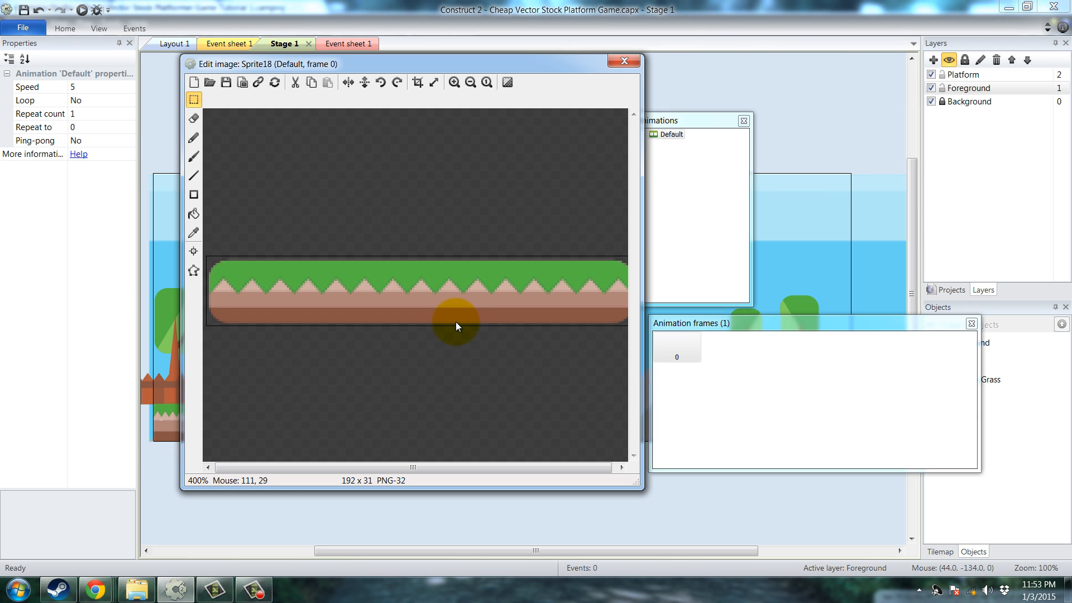
{"action": "scroll", "coordinate": [456, 322], "scroll_direction": "down", "scroll_amount": 2, "text": "ctrl"}
{"action": "scroll", "coordinate": [455, 322], "scroll_direction": "up", "scroll_amount": 2, "text": "ctrl"}
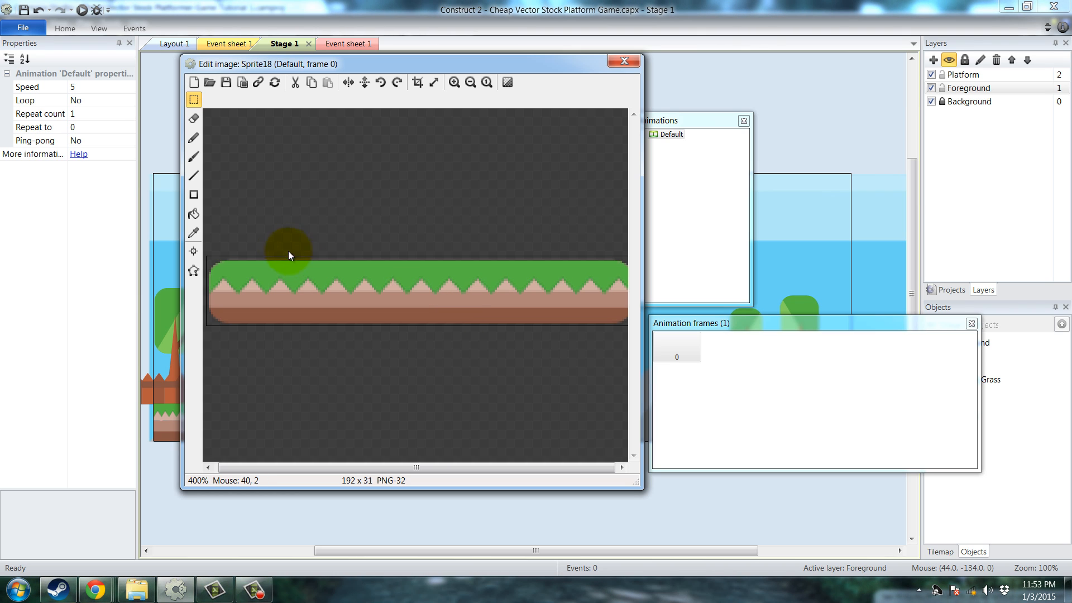
{"action": "left_click", "coordinate": [195, 271]}
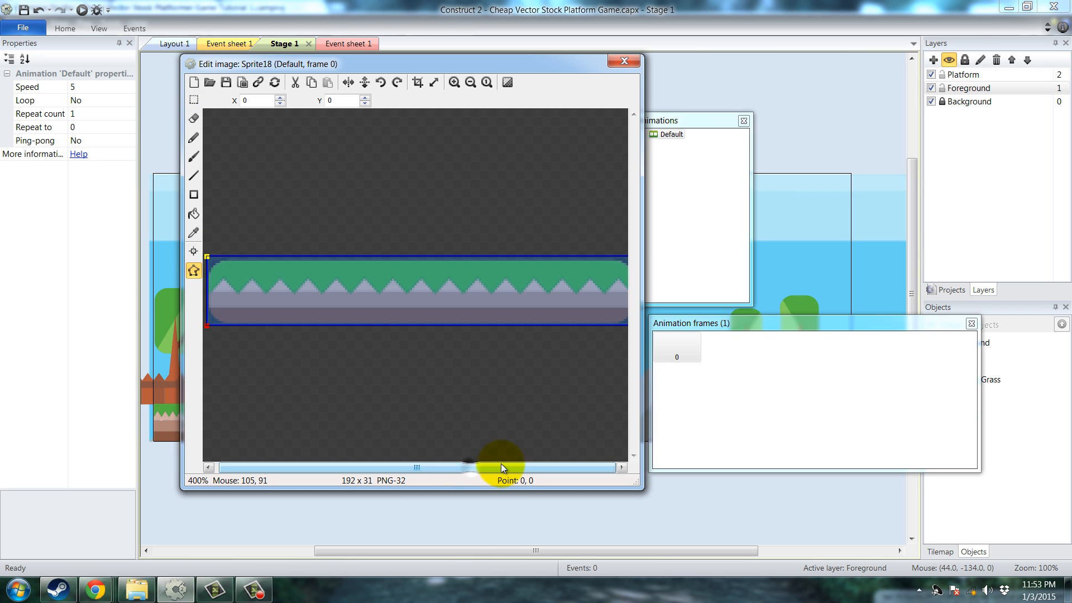
{"action": "scroll", "coordinate": [403, 343], "scroll_direction": "down", "scroll_amount": 2, "text": "ctrl"}
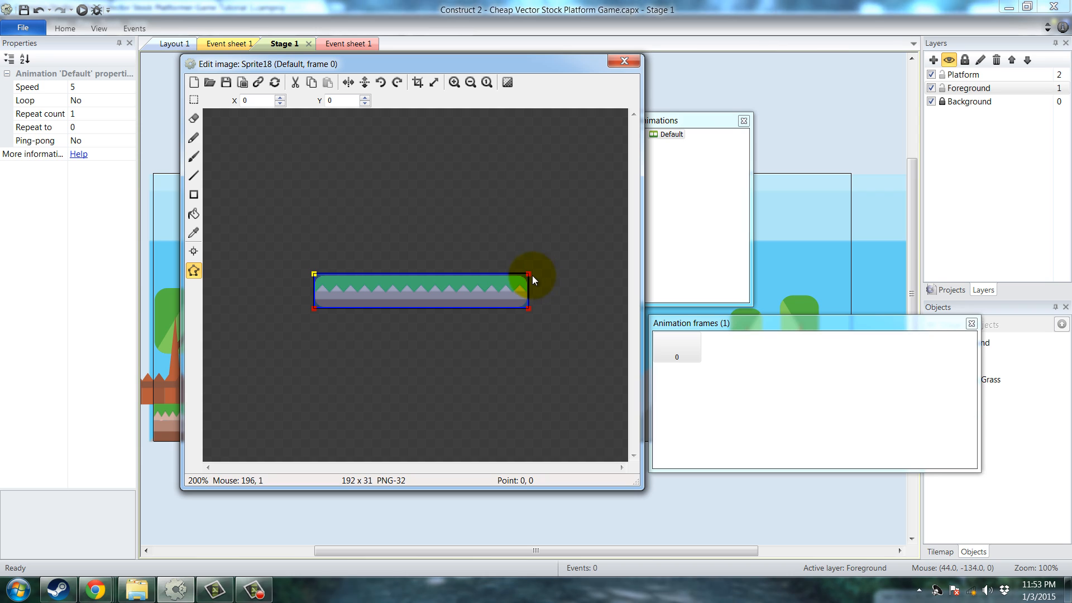
{"action": "left_click", "coordinate": [529, 274], "text": "shift"}
{"action": "key", "text": "Down"}
{"action": "key", "text": "Down"}
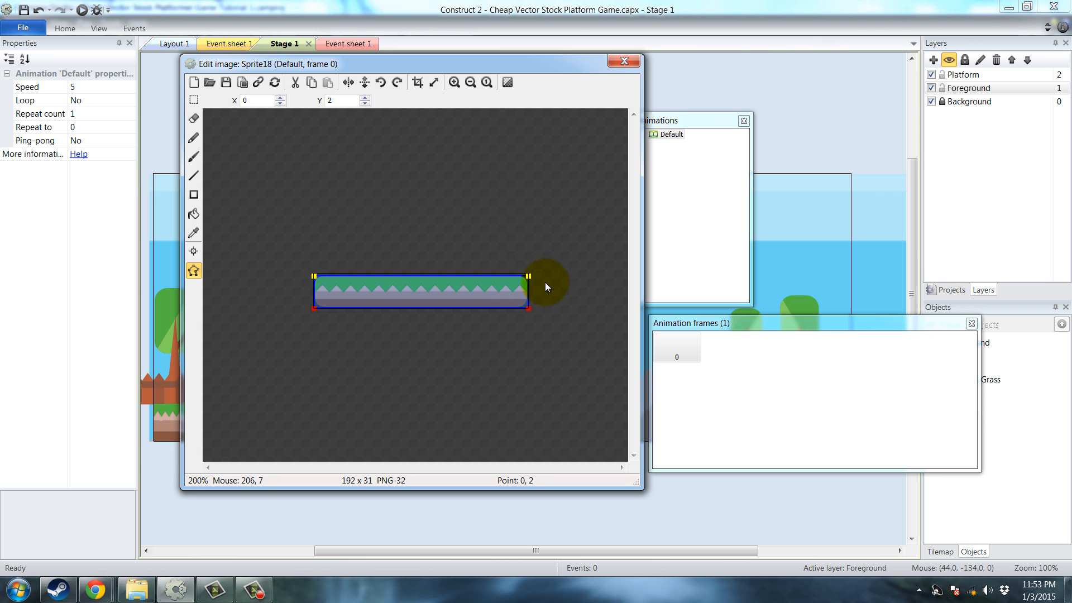
{"action": "key", "text": "Down"}
{"action": "key", "text": "Down"}
{"action": "key", "text": "Down"}
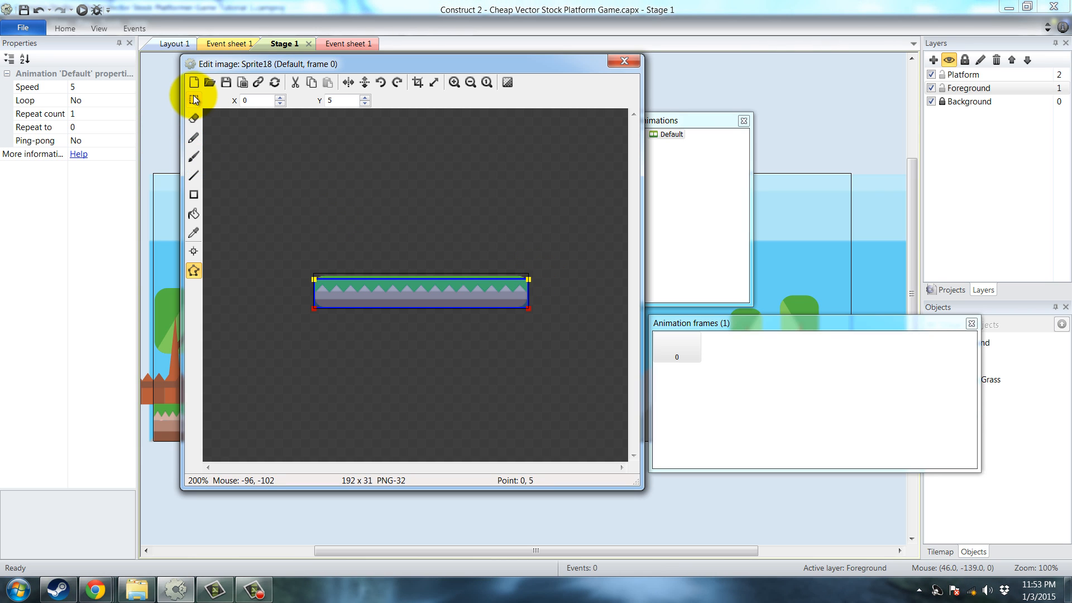
{"action": "left_click", "coordinate": [194, 96]}
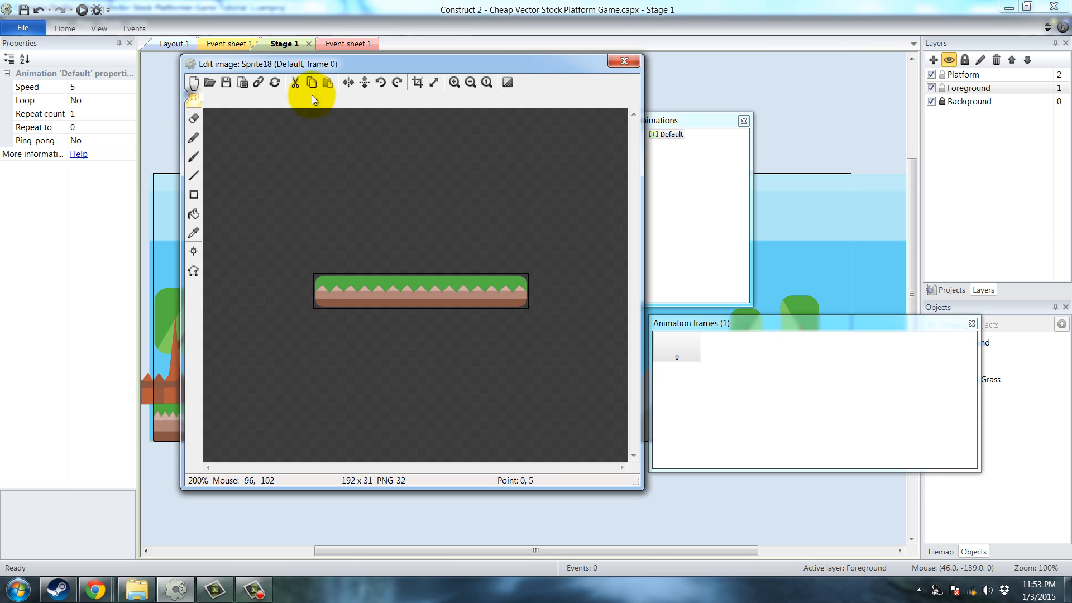
{"action": "left_click", "coordinate": [624, 61]}
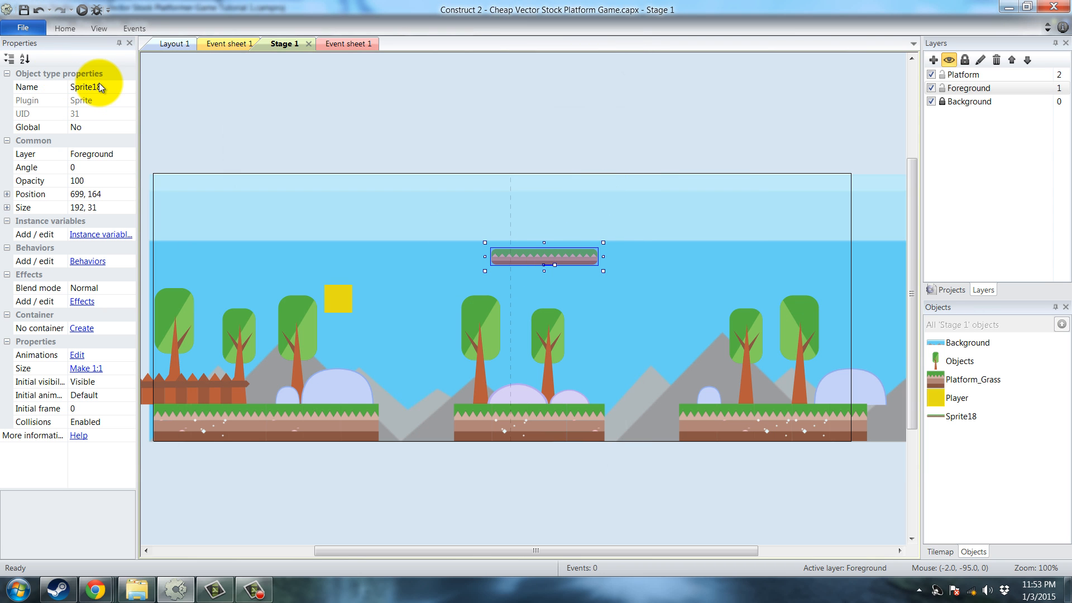
- Rename Sprite18 as Floating_Platform and place it above the gap between the first and second ground platforms, at 475, 359
{"action": "left_click", "coordinate": [122, 87]}
{"action": "type", "text": "Floating_Plat"}
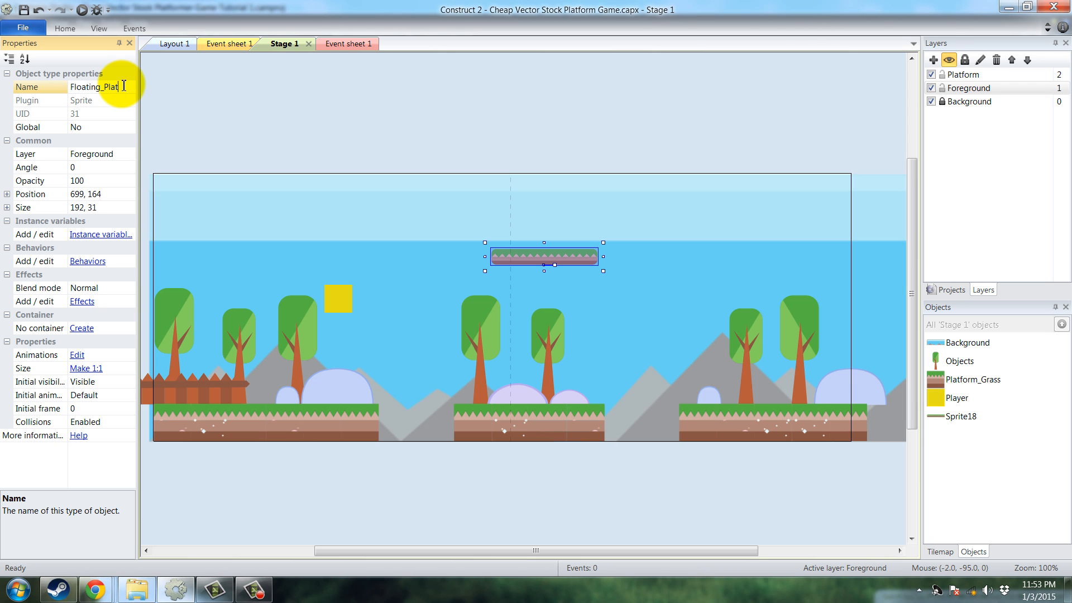
{"action": "type", "text": "form"}
{"action": "key", "text": "Return"}
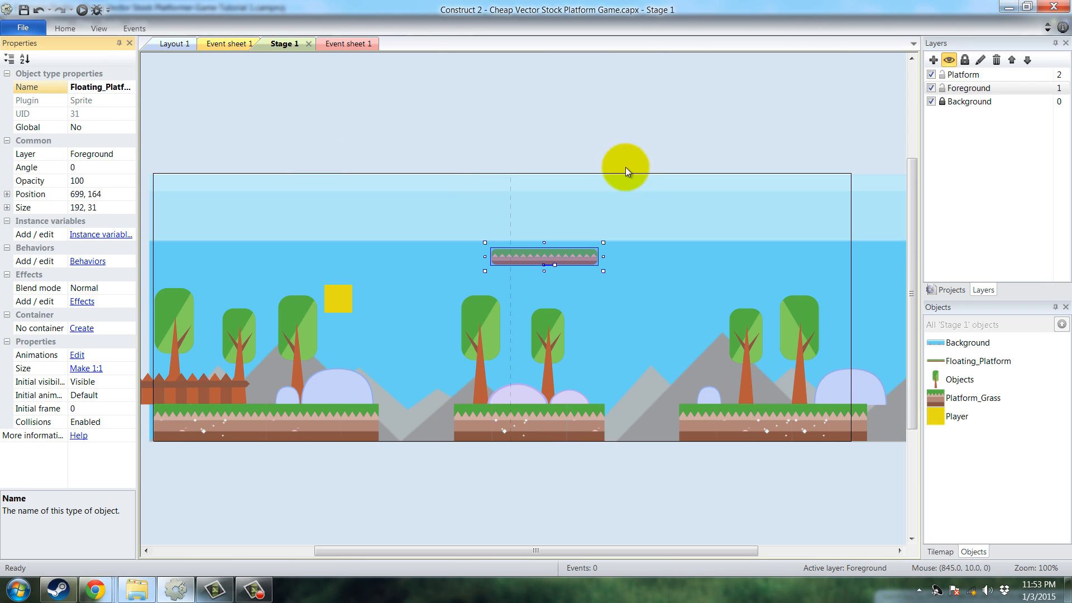
{"action": "left_click", "coordinate": [622, 162]}
{"action": "left_click_drag", "start_coordinate": [551, 259], "coordinate": [427, 371]}
- Add the Sine behavior to Floating_Platform
{"action": "left_click", "coordinate": [87, 261]}
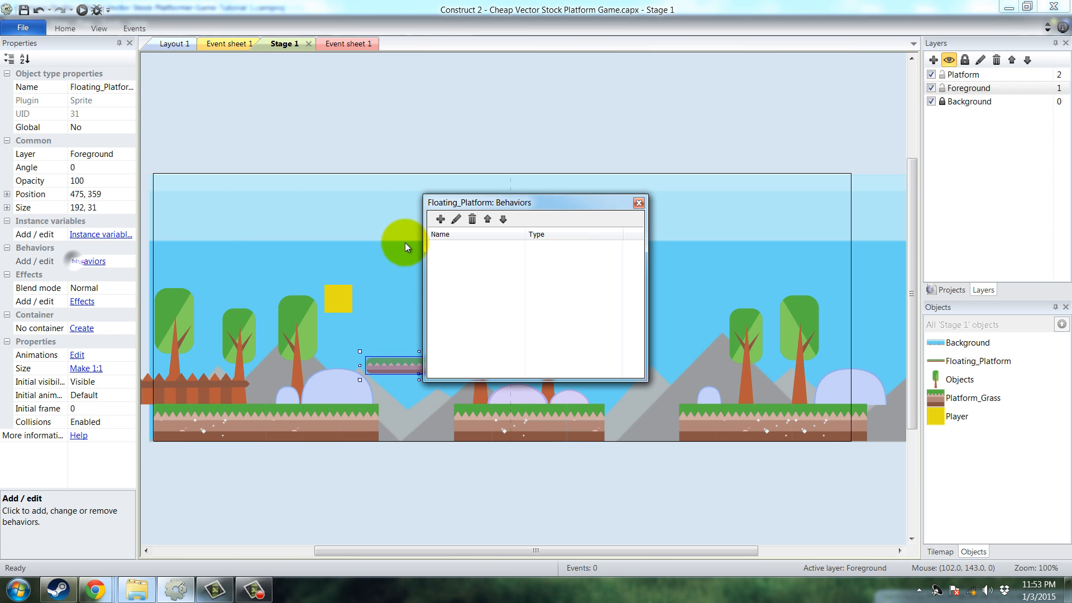
{"action": "left_click", "coordinate": [440, 219]}
{"action": "left_click_drag", "start_coordinate": [675, 267], "coordinate": [672, 340]}
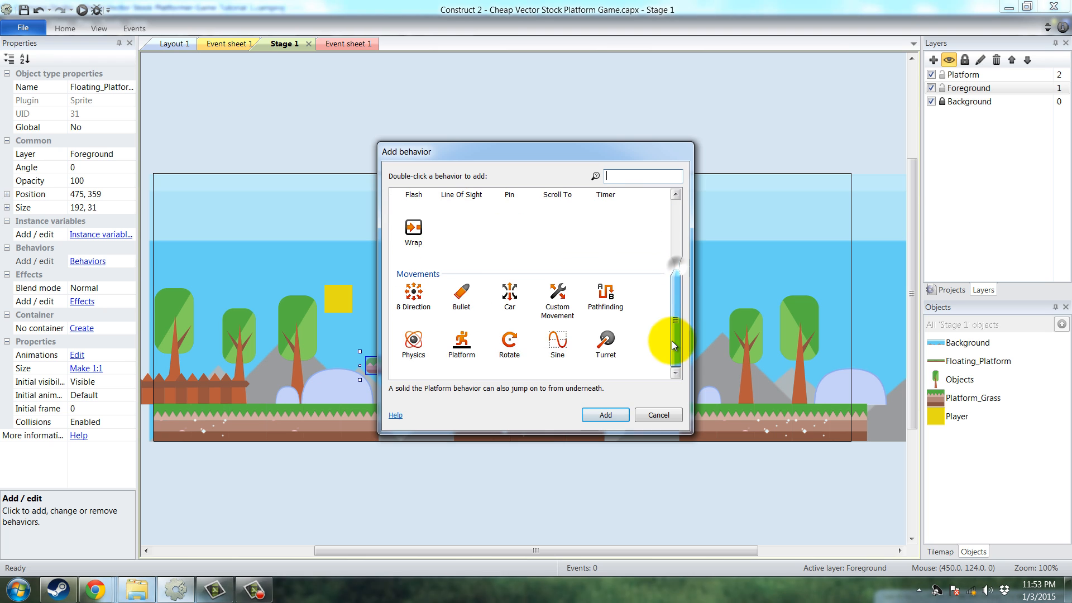
{"action": "double_click", "coordinate": [559, 342]}
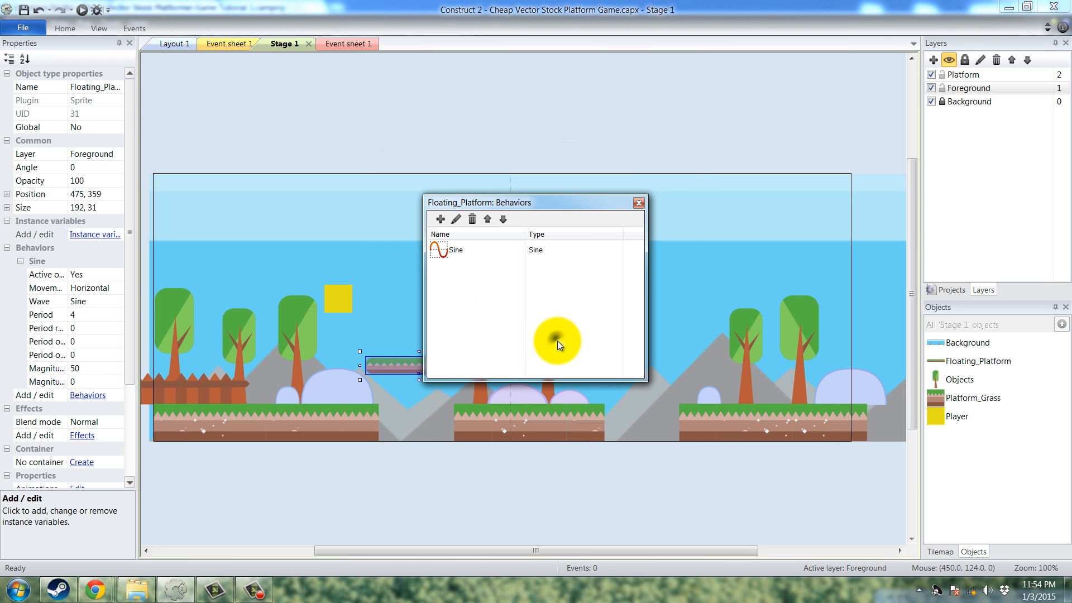
{"action": "left_click", "coordinate": [639, 206]}
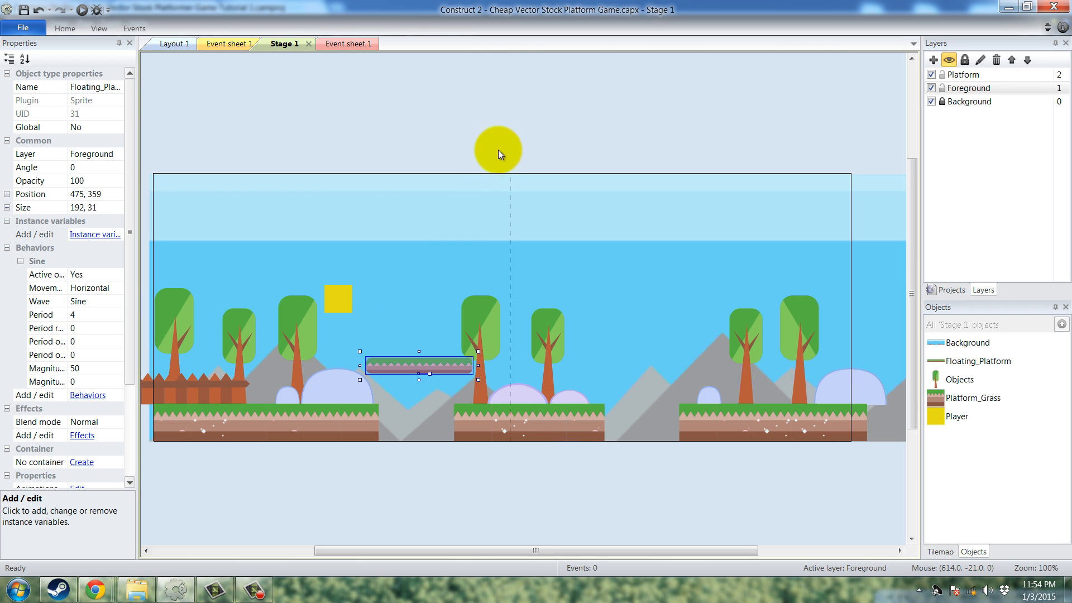
- Reposition the floating platform at 472, 370 and place a copy at the same height above the second gap
{"action": "left_click", "coordinate": [498, 149]}
{"action": "left_click_drag", "start_coordinate": [416, 364], "coordinate": [414, 371]}
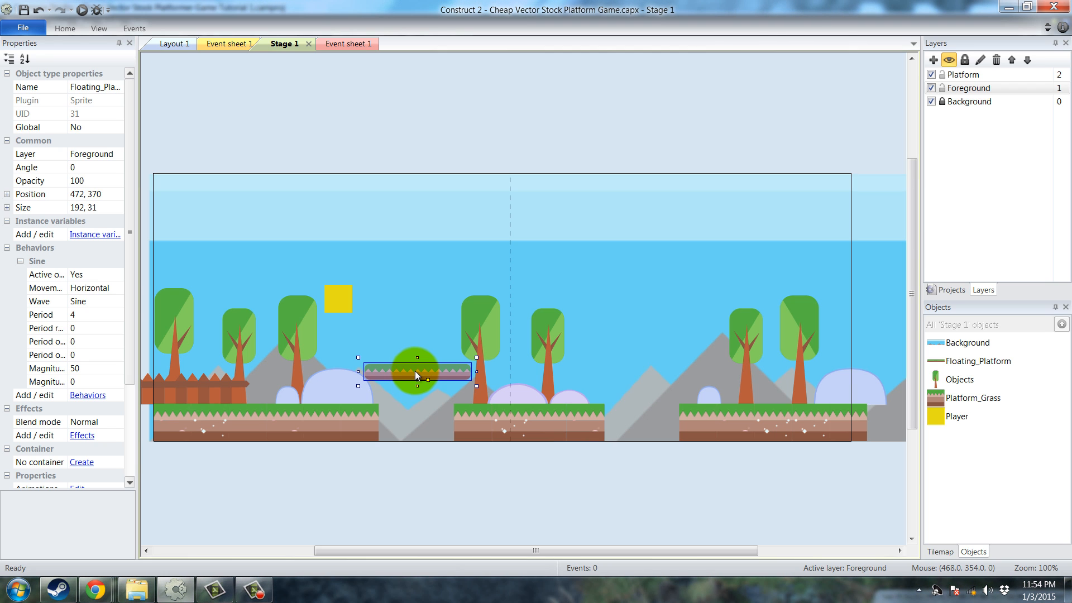
{"action": "left_click_drag", "start_coordinate": [415, 372], "coordinate": [645, 373], "text": "ctrl"}
{"action": "left_click", "coordinate": [540, 173]}
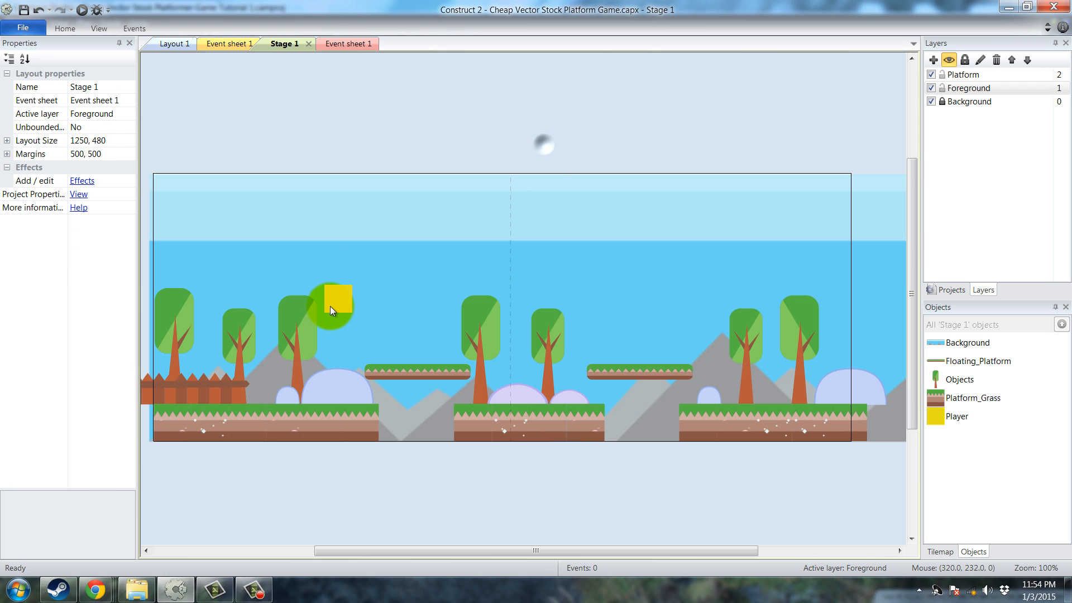
- Move the yellow Player square to the upper-left corner of the Stage 1 layout
{"action": "left_click_drag", "start_coordinate": [330, 306], "coordinate": [167, 205]}
{"action": "left_click", "coordinate": [209, 132]}
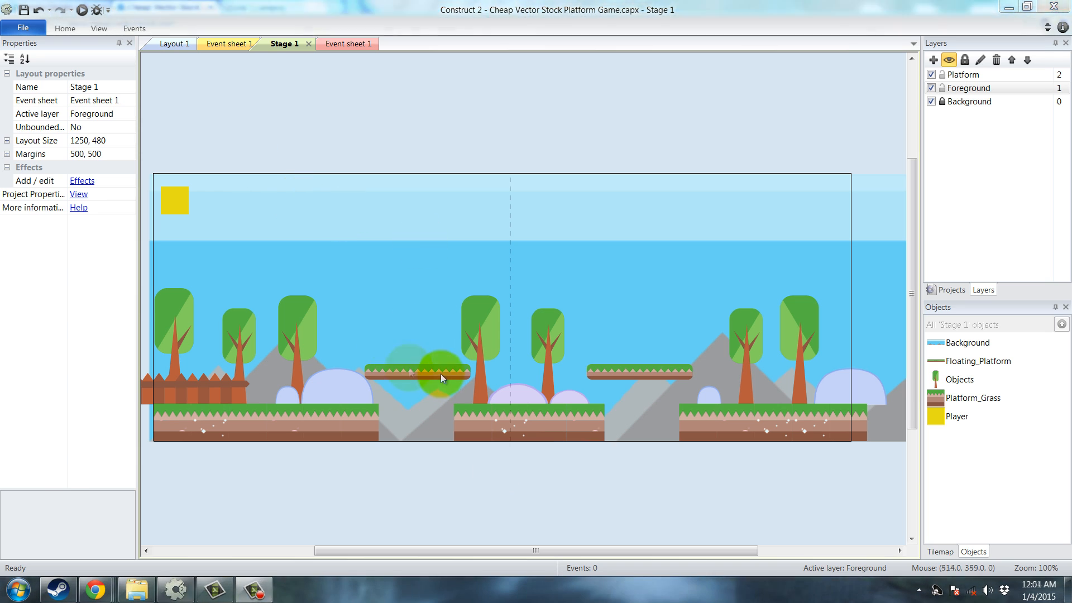
- Select both floating platforms and raise them together until they are level with the bottoms of the tree crowns
{"action": "left_click", "coordinate": [441, 374]}
{"action": "left_click", "coordinate": [629, 370], "text": "ctrl"}
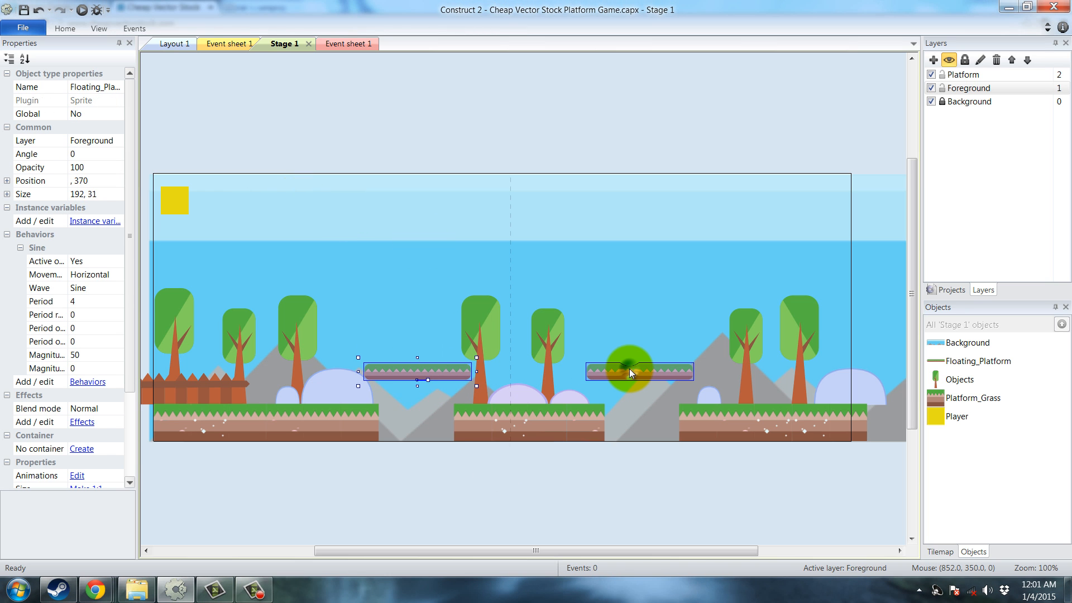
{"action": "key", "text": "shift+Up"}
{"action": "key", "text": "shift+Up"}
{"action": "key", "text": "shift+Up"}
{"action": "key", "text": "shift+Up"}
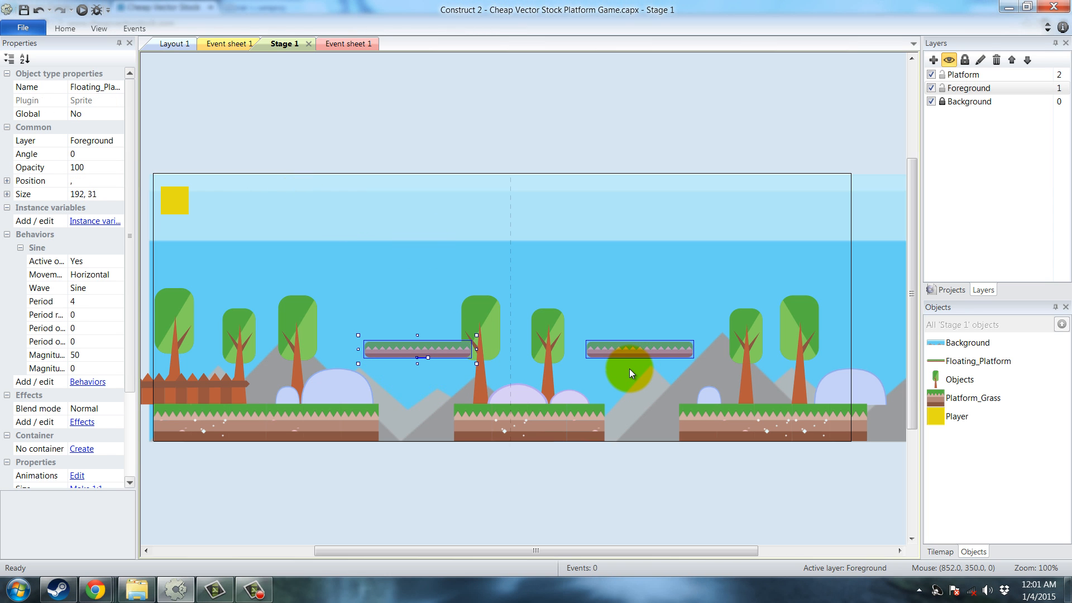
- Add another behavior from the Attributes group to Floating_Platform
{"action": "left_click", "coordinate": [87, 381]}
{"action": "left_click_drag", "start_coordinate": [483, 208], "coordinate": [494, 153]}
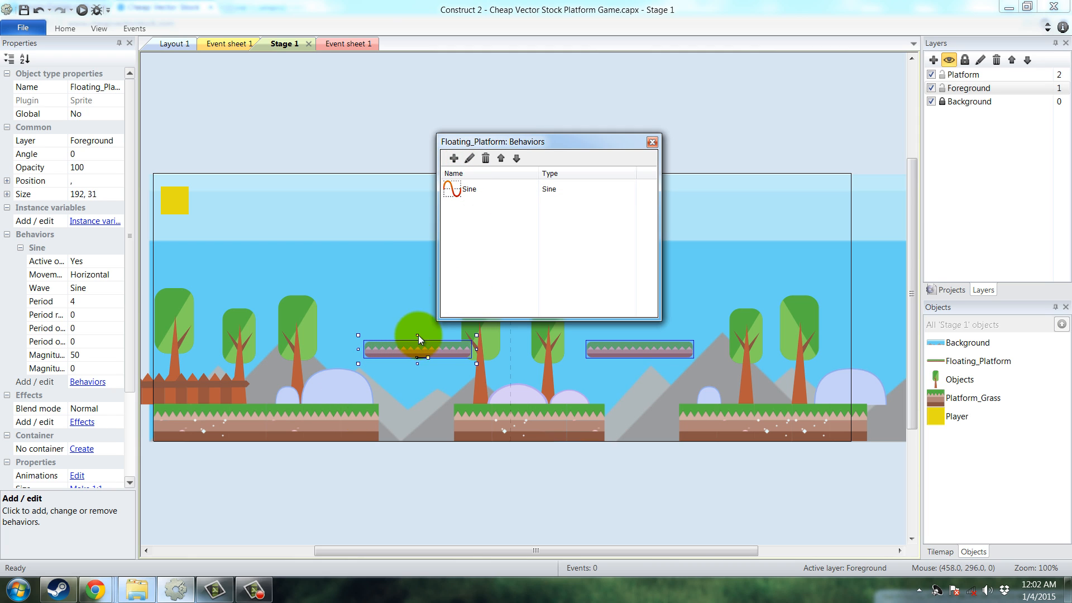
{"action": "left_click", "coordinate": [452, 160]}
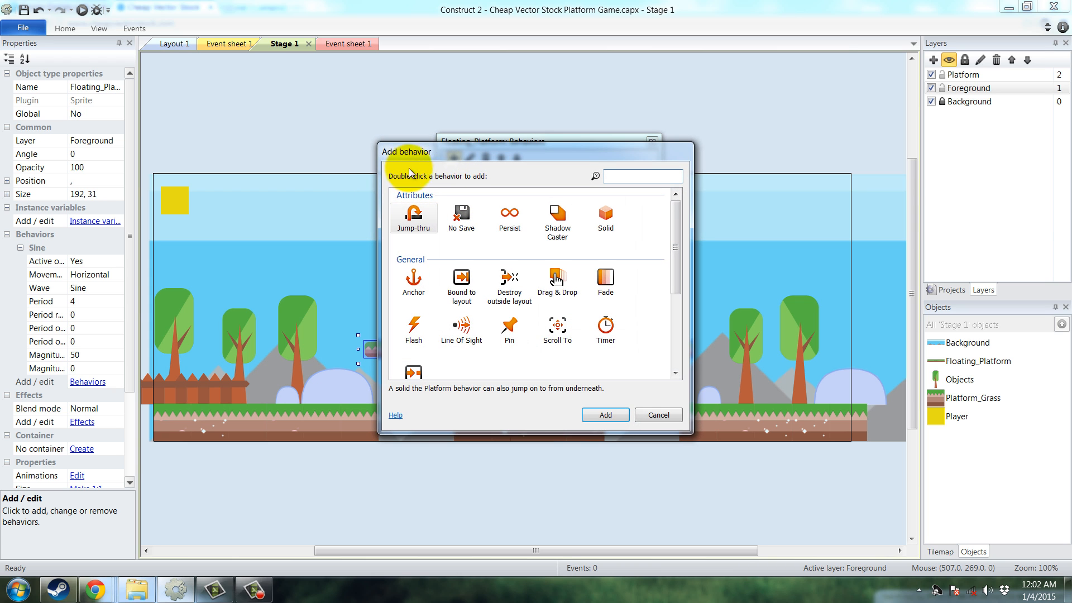
{"action": "double_click", "coordinate": [479, 234]}
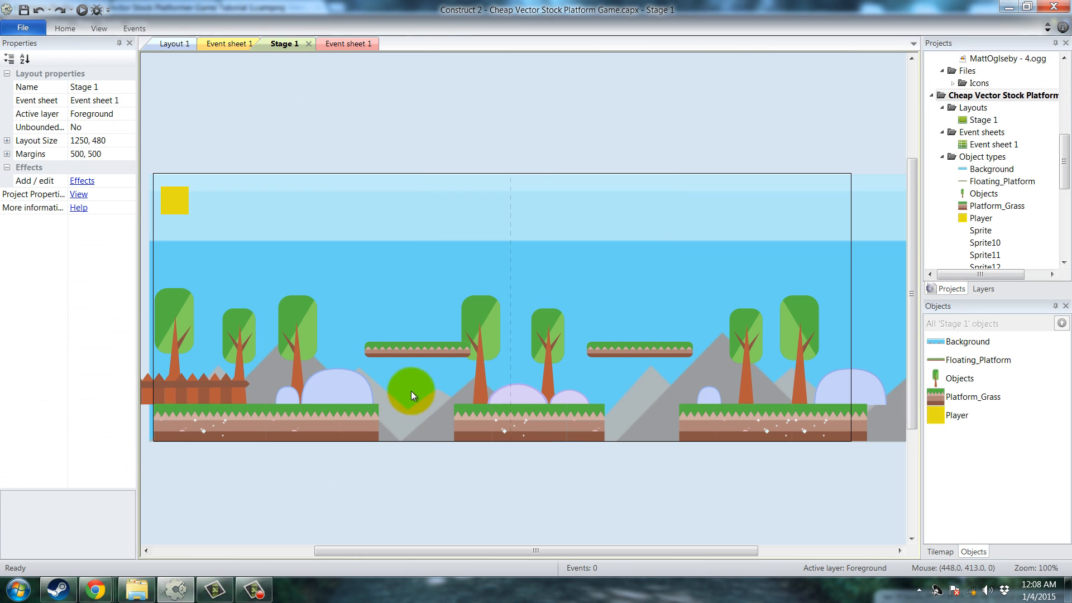
- Create a System event with the Every tick condition in Stage 1's Event sheet 1
{"action": "left_click", "coordinate": [345, 44]}
{"action": "left_click", "coordinate": [195, 68]}
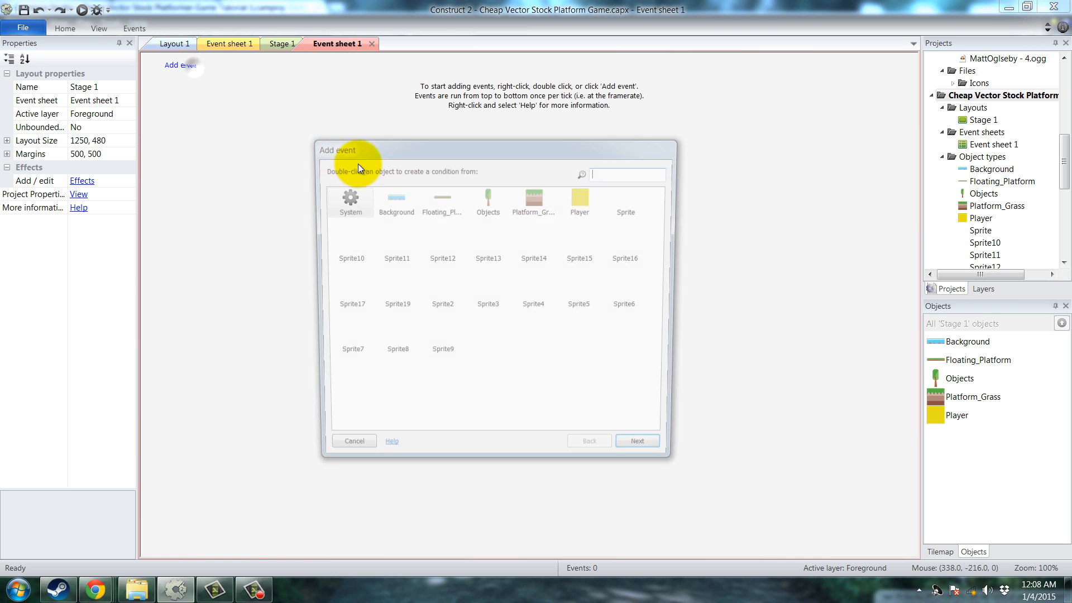
{"action": "double_click", "coordinate": [350, 203]}
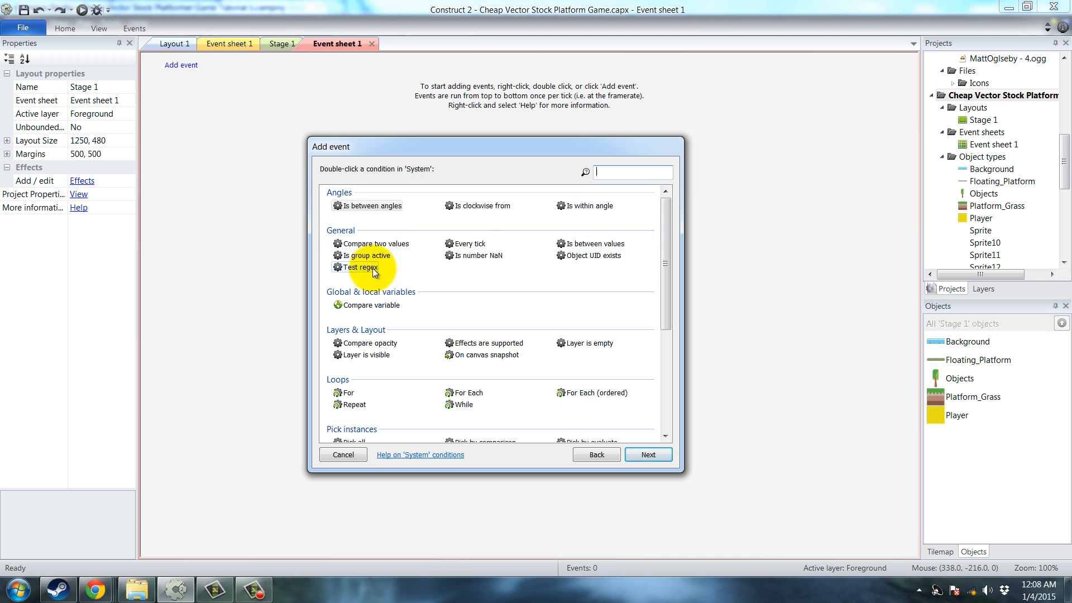
{"action": "double_click", "coordinate": [473, 243]}
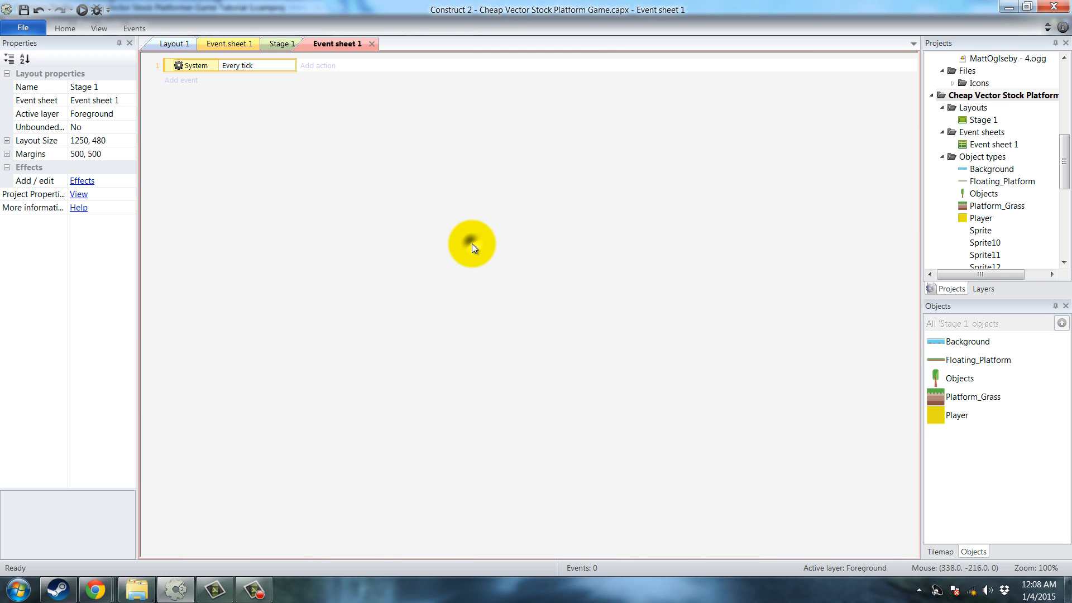
- Add a Player Compare Y condition to the Every tick event, using Greater or equal and a Y co-ordinate of 500
{"action": "right_click", "coordinate": [257, 66]}
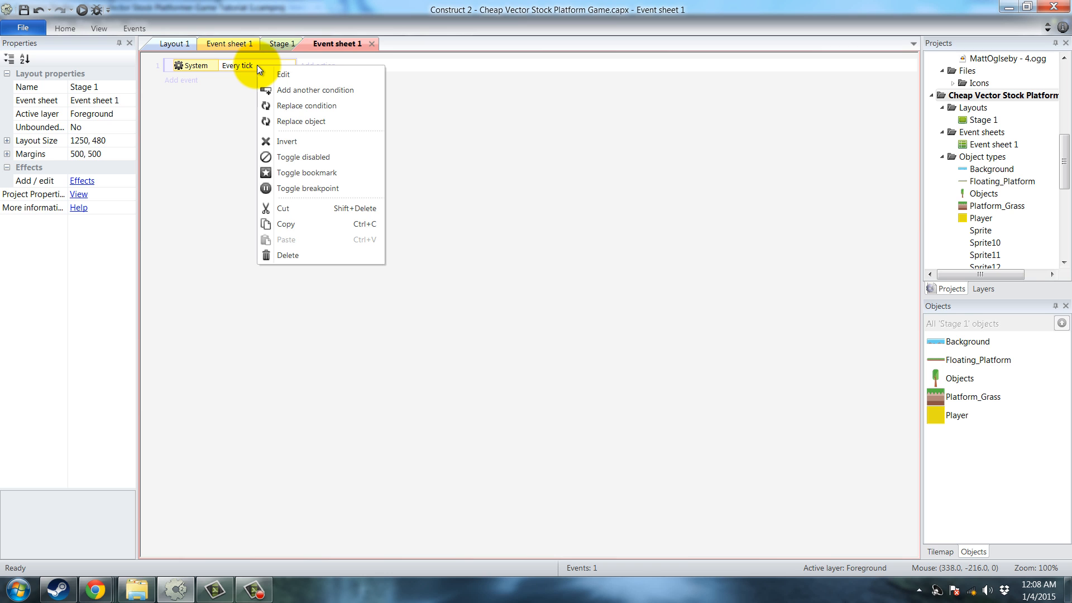
{"action": "left_click", "coordinate": [284, 89]}
{"action": "left_click", "coordinate": [574, 197]}
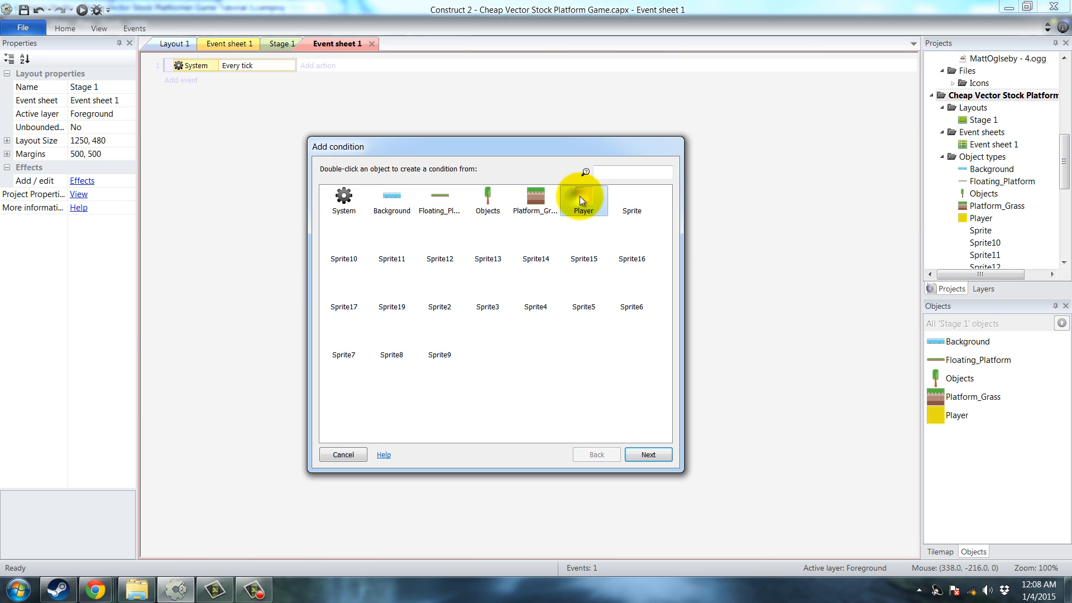
{"action": "double_click", "coordinate": [580, 200]}
{"action": "scroll", "coordinate": [659, 358], "scroll_direction": "down", "scroll_amount": 4}
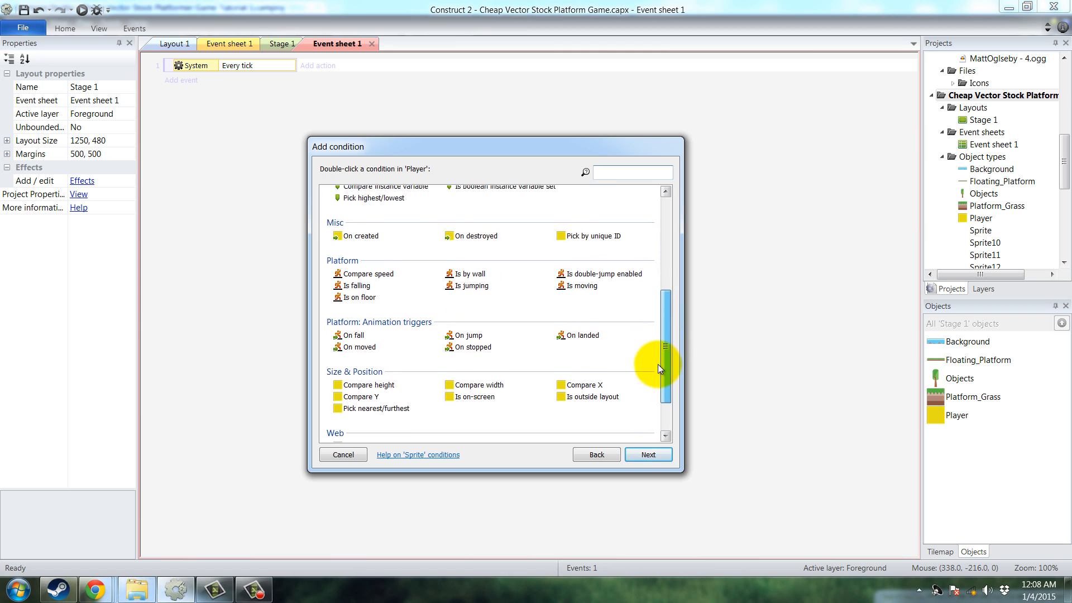
{"action": "double_click", "coordinate": [368, 359]}
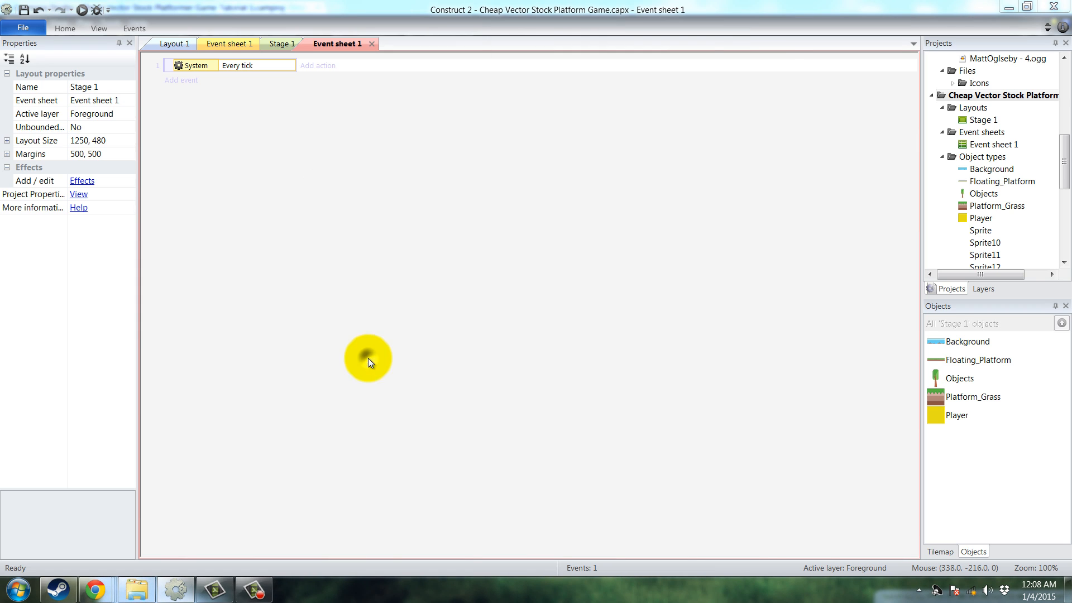
{"action": "left_click", "coordinate": [594, 296]}
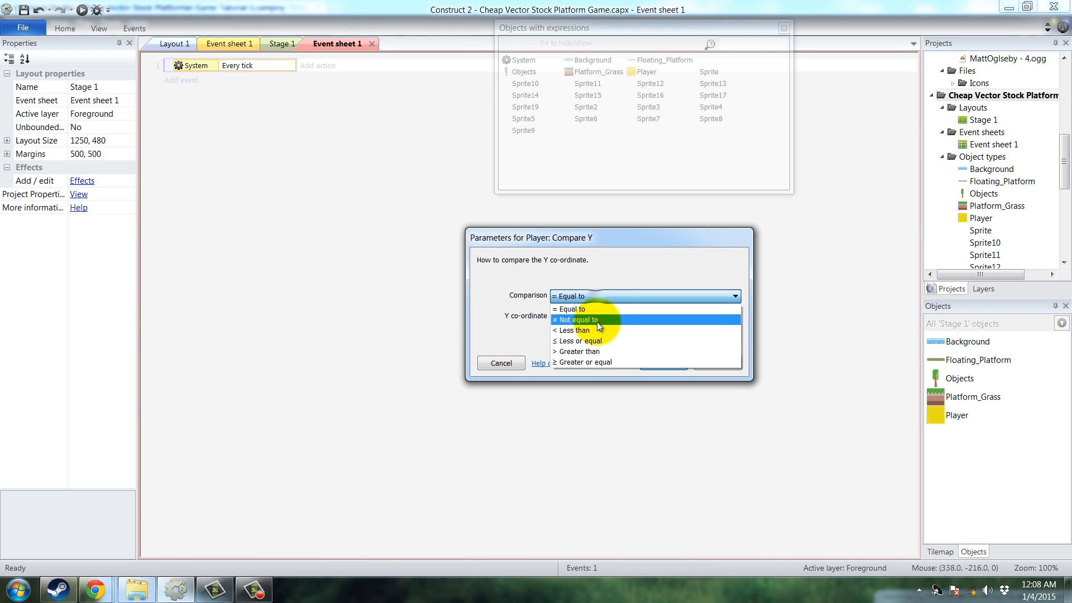
{"action": "left_click", "coordinate": [585, 361]}
{"action": "key", "text": "Tab"}
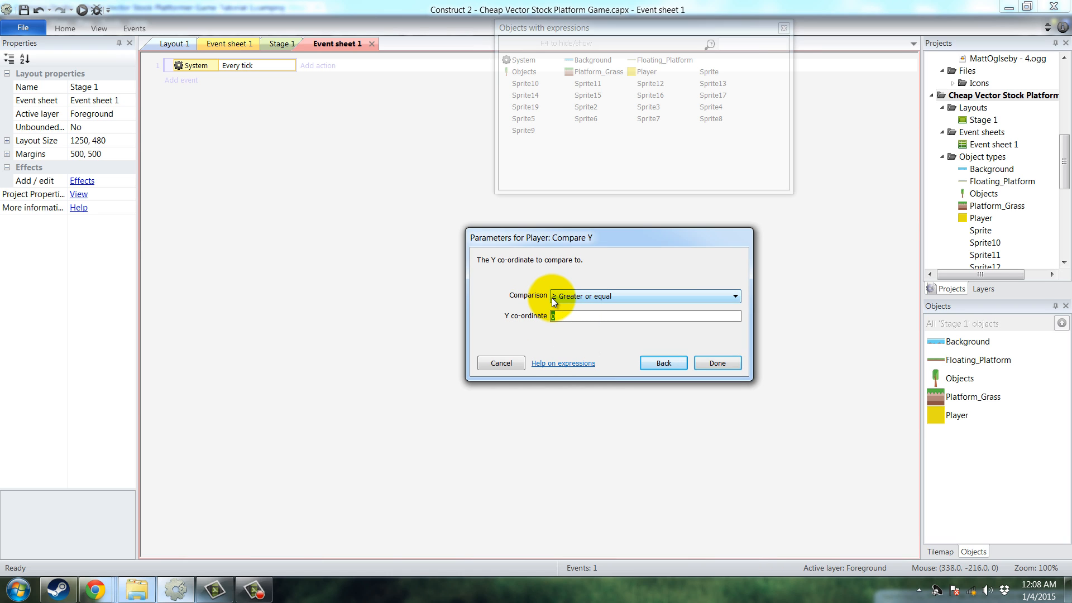
{"action": "type", "text": "500"}
{"action": "key", "text": "Return"}
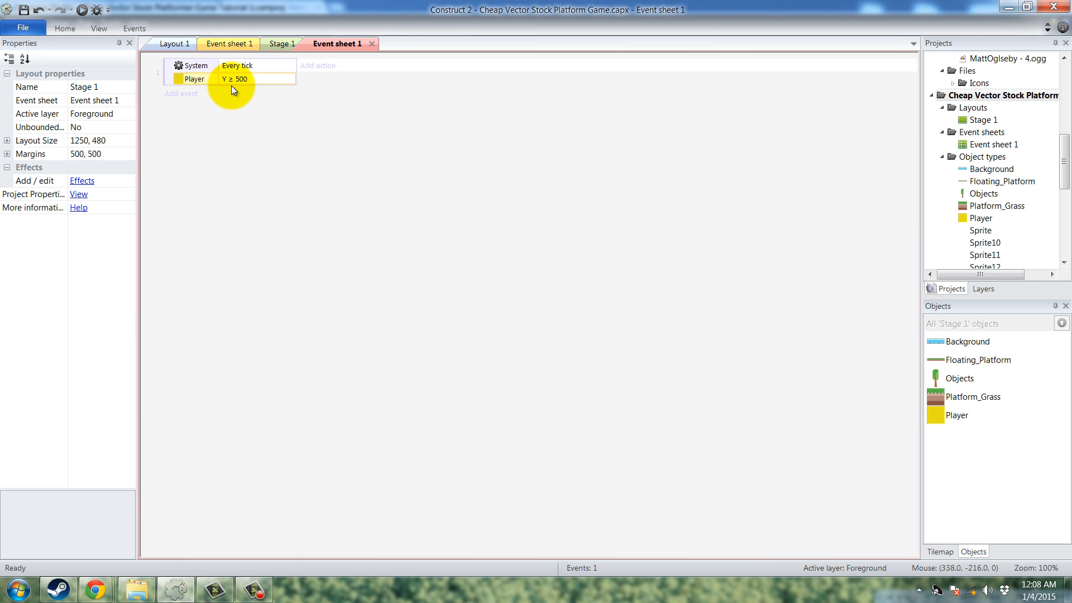
- Add a Player Set position action to the event with X set to Player.X and Y set to 0
{"action": "left_click", "coordinate": [325, 71]}
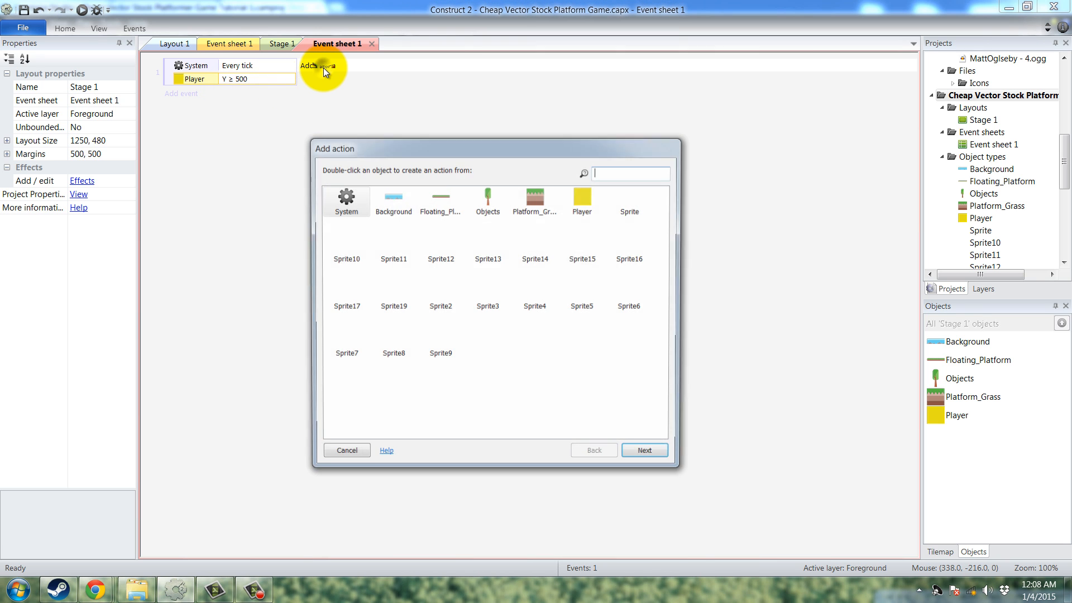
{"action": "double_click", "coordinate": [589, 200]}
{"action": "left_click_drag", "start_coordinate": [665, 246], "coordinate": [657, 375]}
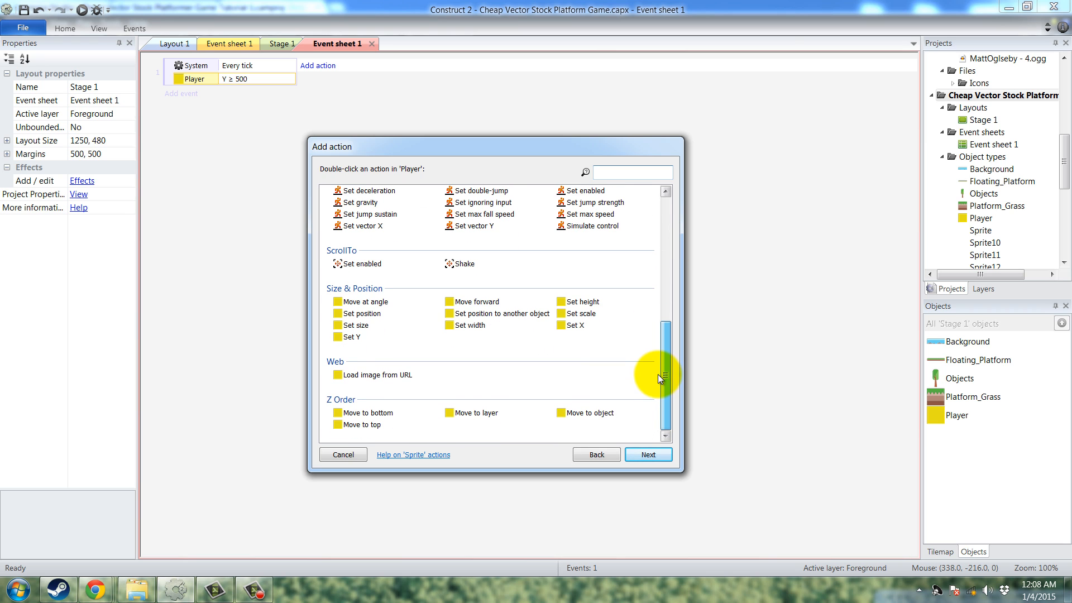
{"action": "double_click", "coordinate": [376, 314]}
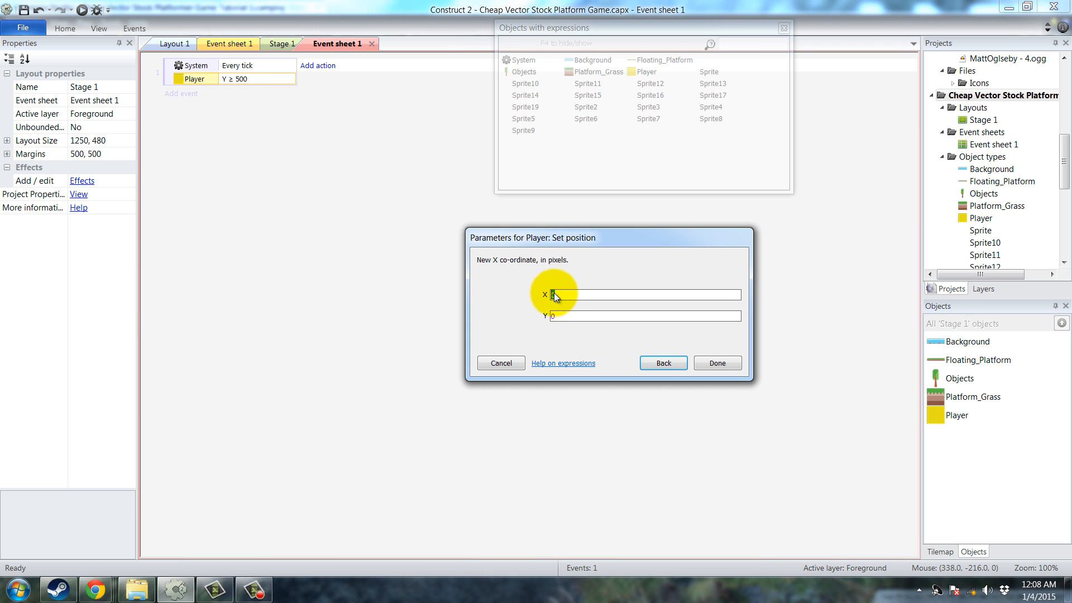
{"action": "double_click", "coordinate": [646, 72]}
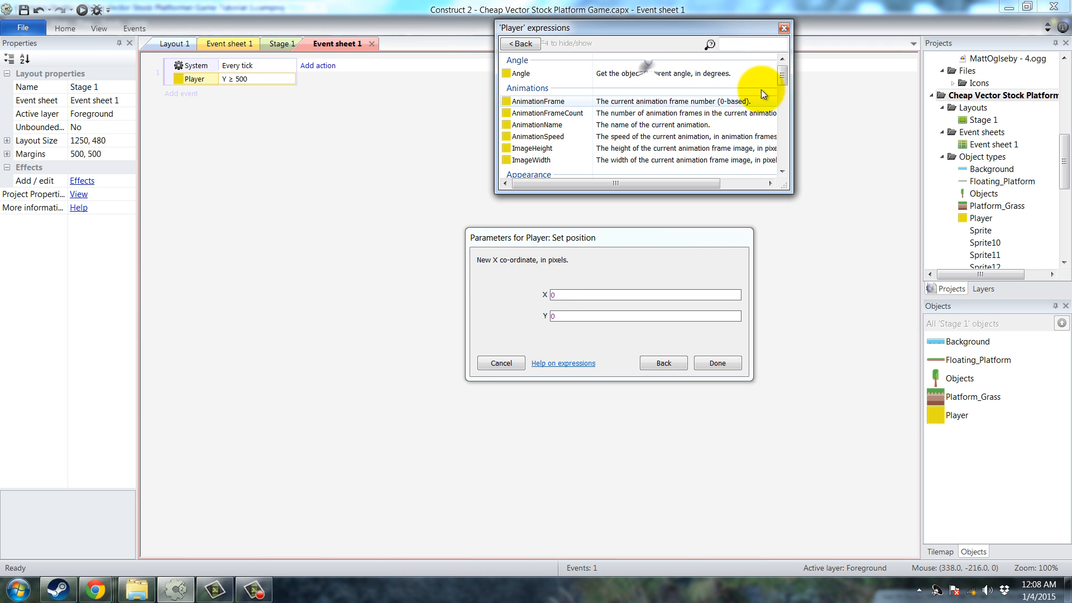
{"action": "scroll", "coordinate": [785, 92], "scroll_direction": "down", "scroll_amount": 3}
{"action": "left_click_drag", "start_coordinate": [788, 89], "coordinate": [791, 146]}
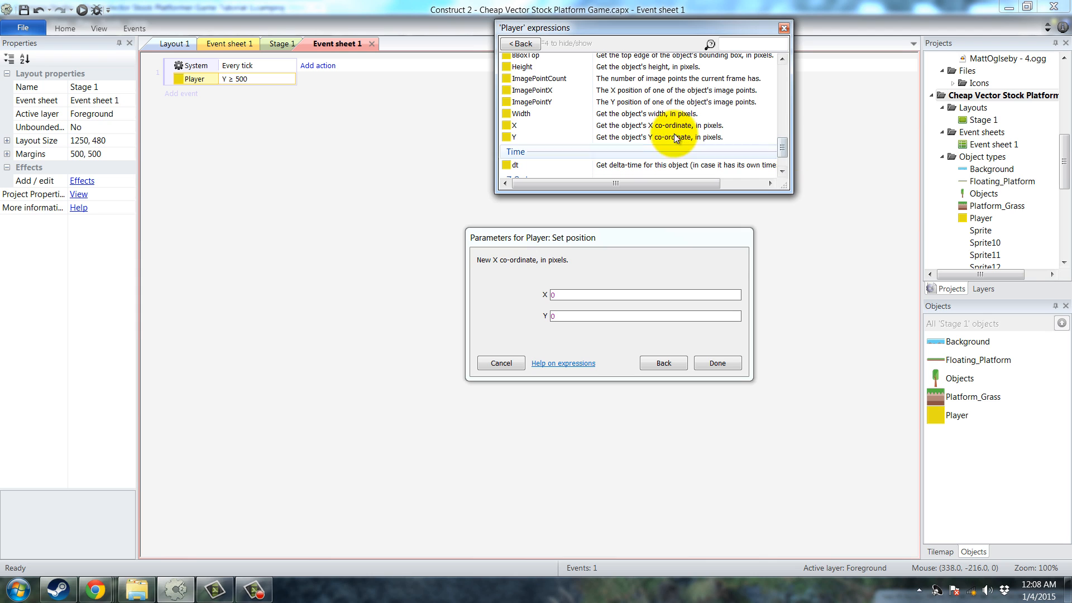
{"action": "double_click", "coordinate": [530, 126]}
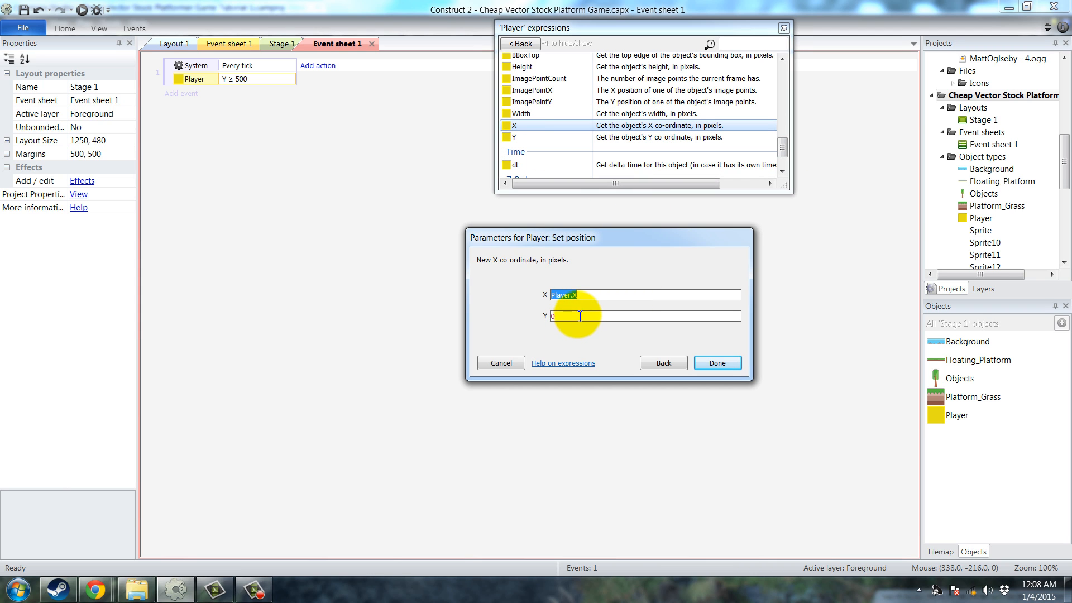
{"action": "double_click", "coordinate": [552, 316]}
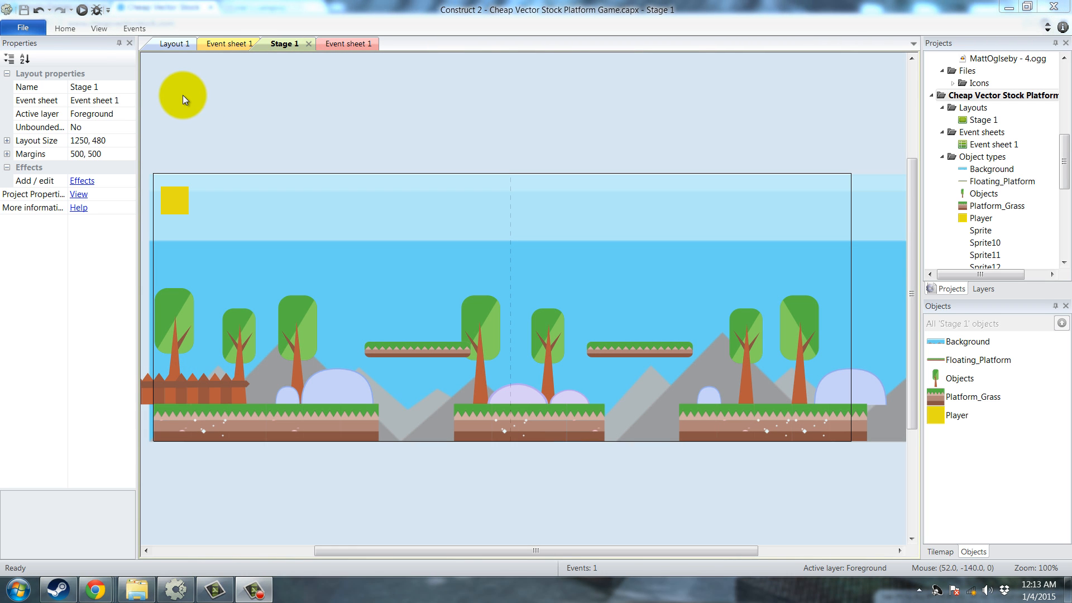
- Preview Stage 1 in the browser and test the Player by running and jumping across the gaps and floating platforms
{"action": "left_click", "coordinate": [82, 12]}
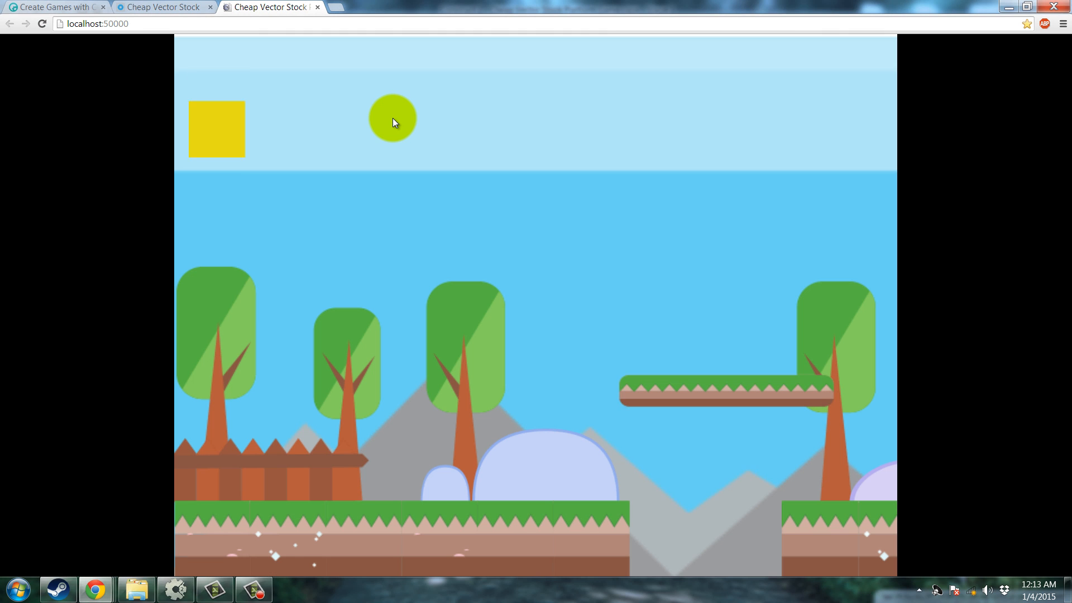
{"action": "key", "text": "Right"}
{"action": "key", "text": "Up"}
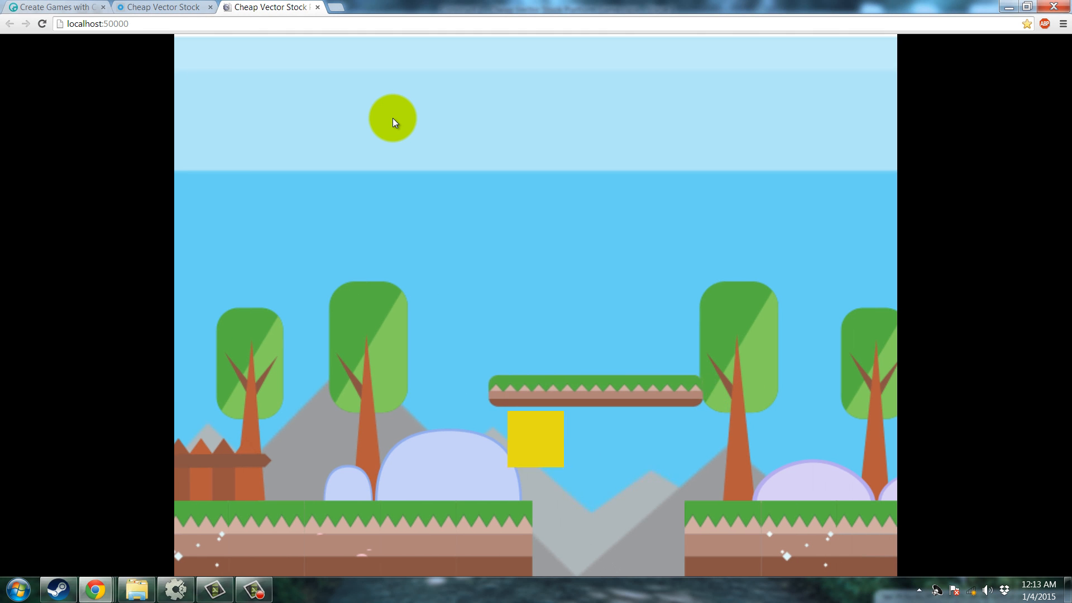
{"action": "key", "text": "Right"}
{"action": "key", "text": "Right"}
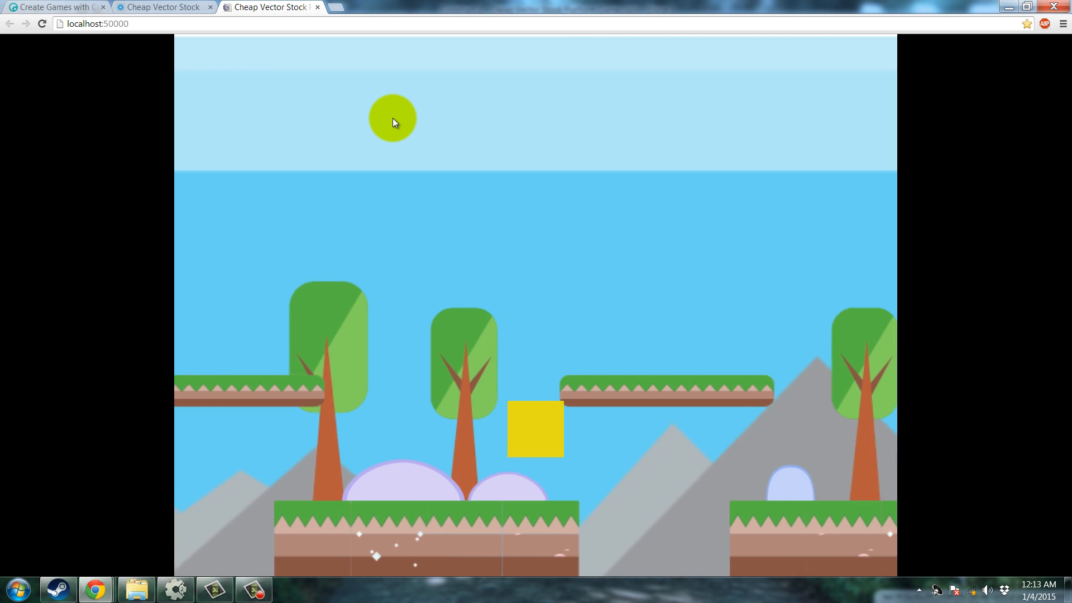
{"action": "key", "text": "Up"}
{"action": "key", "text": "Left"}
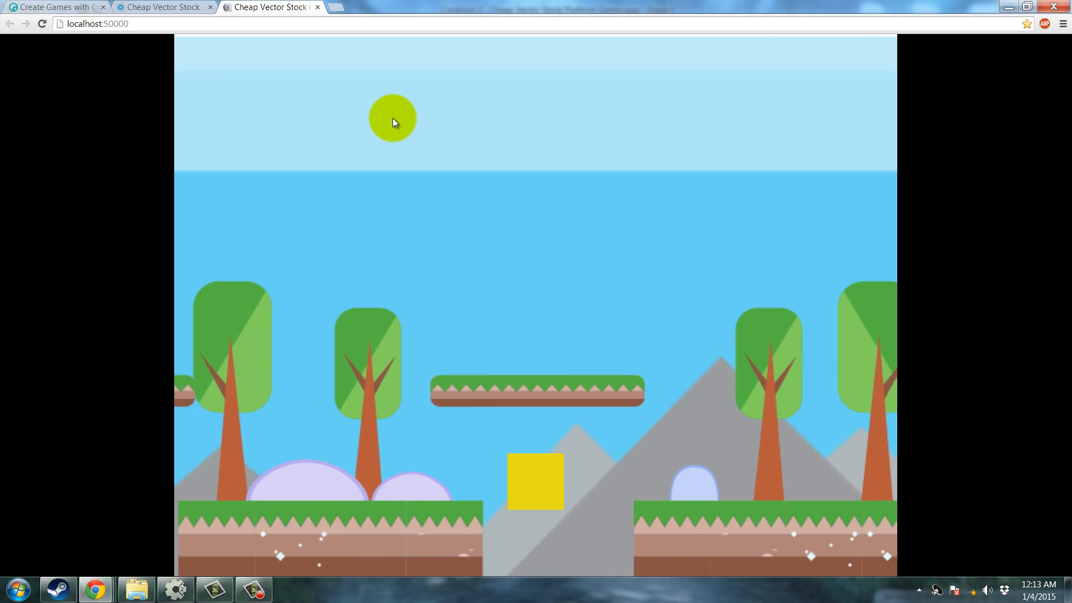
{"action": "key", "text": "Up"}
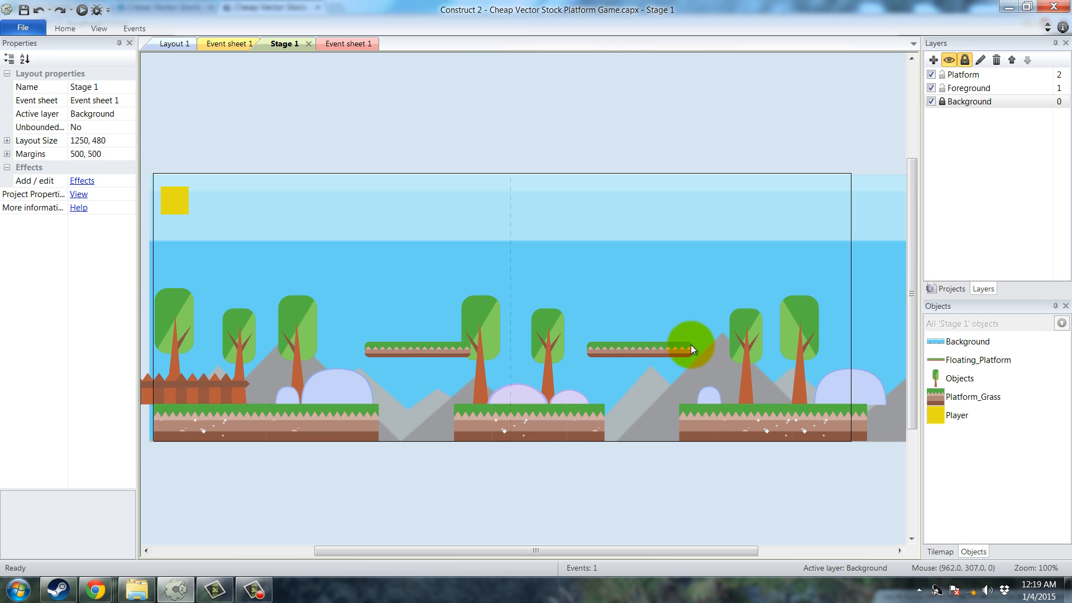
- Set the Background layer's horizontal parallax to 50
{"action": "left_click", "coordinate": [975, 106]}
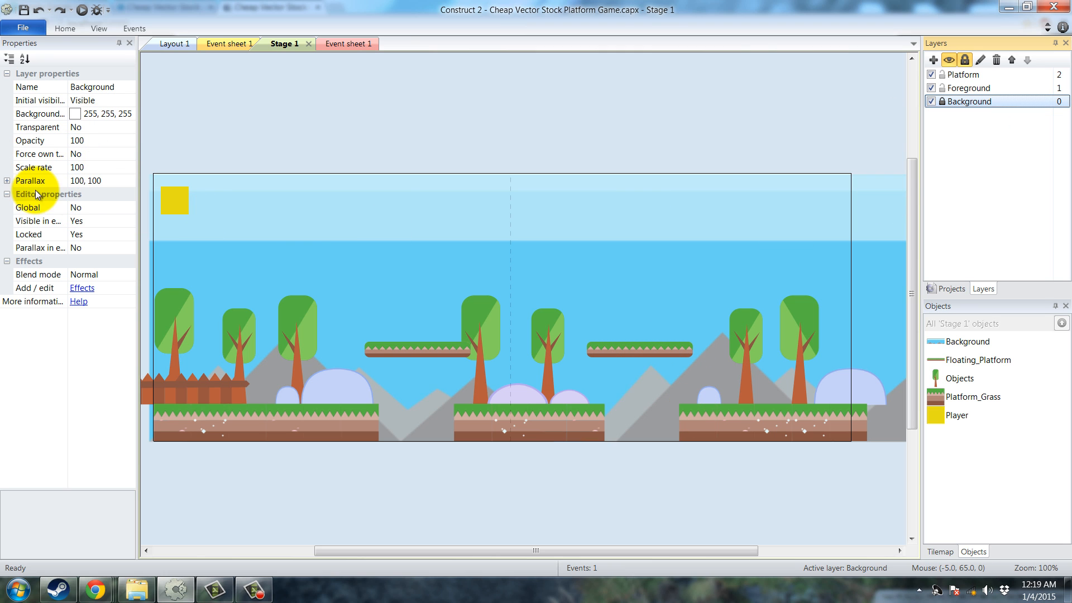
{"action": "left_click", "coordinate": [7, 181]}
{"action": "left_click", "coordinate": [83, 194]}
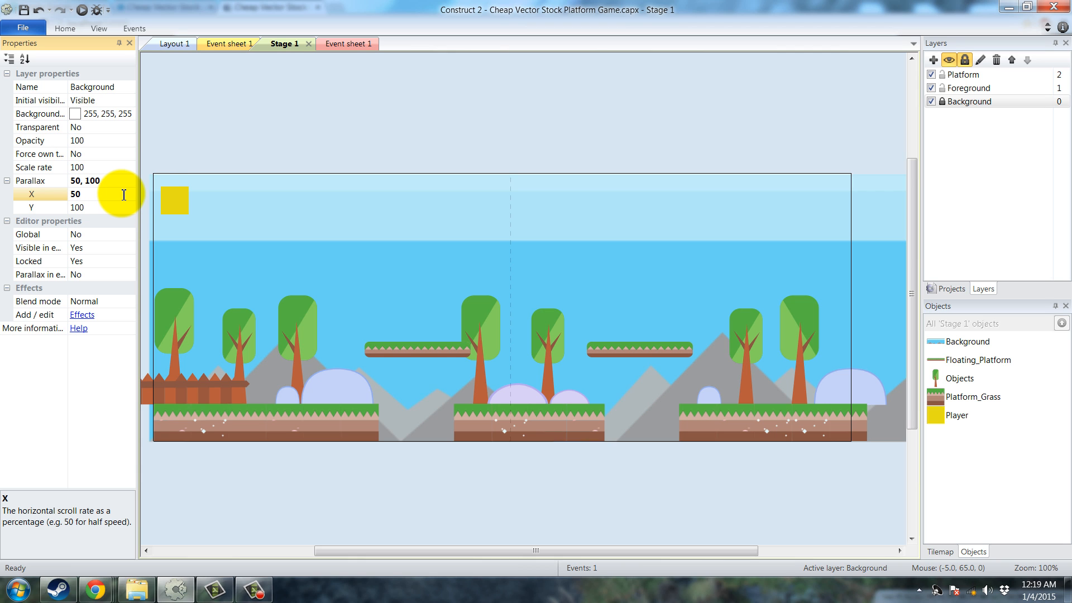
{"action": "left_click", "coordinate": [451, 312]}
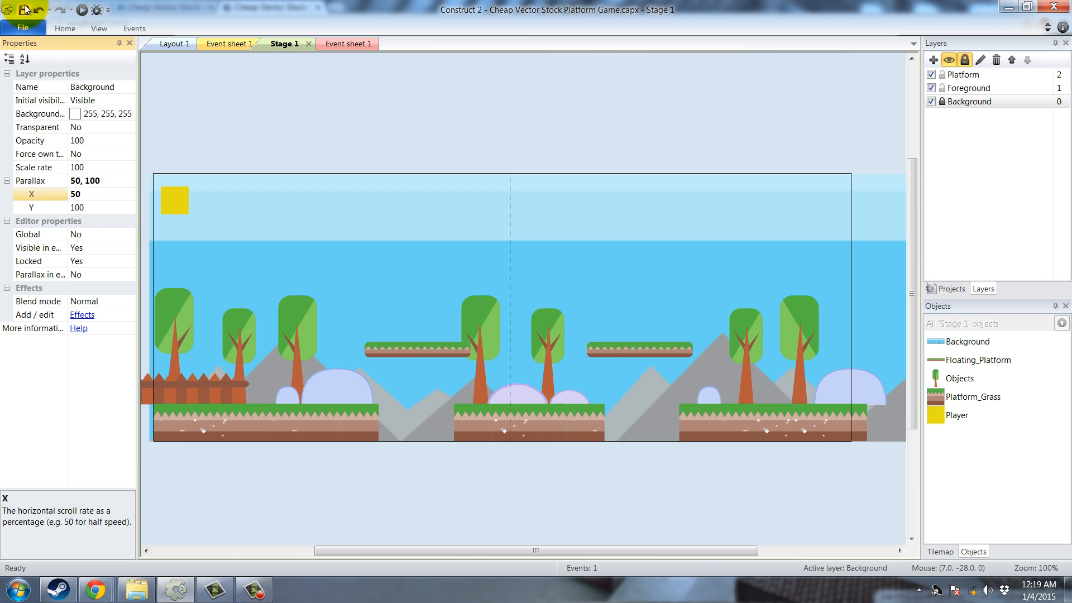
- Preview the stage again, move the Player back and forth to check the background scrolling, and return to Construct 2
{"action": "left_click", "coordinate": [81, 10]}
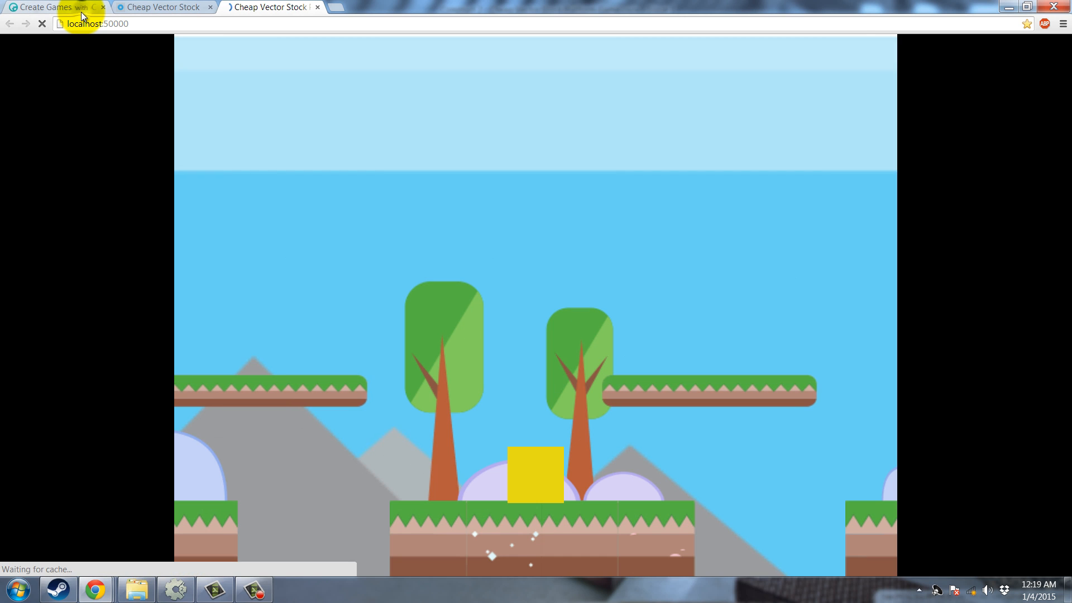
{"action": "key", "text": "Right"}
{"action": "key", "text": "Up"}
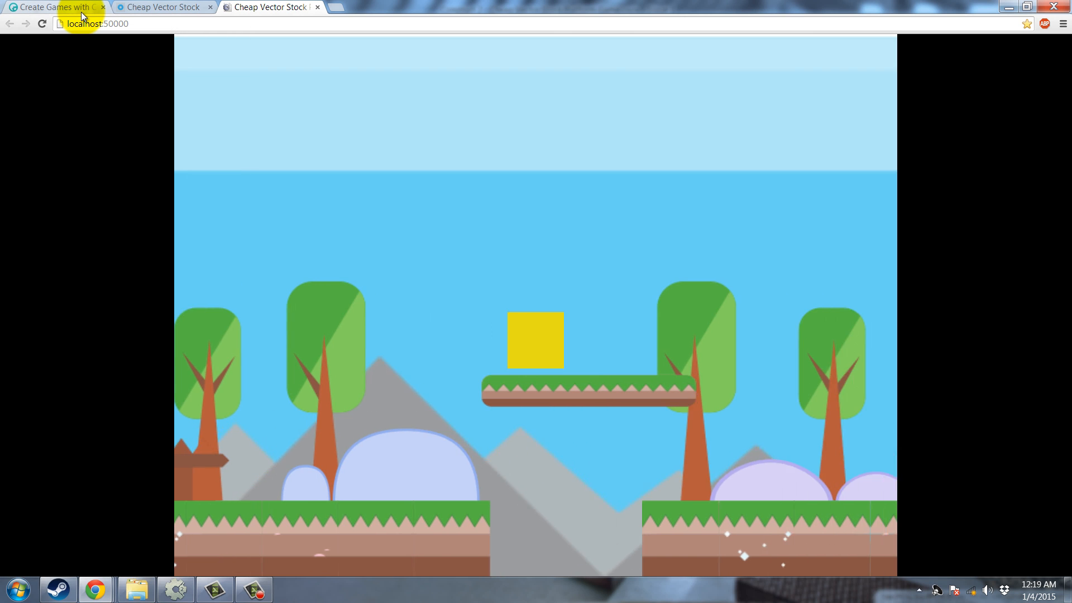
{"action": "key", "text": "Left"}
{"action": "key", "text": "Right"}
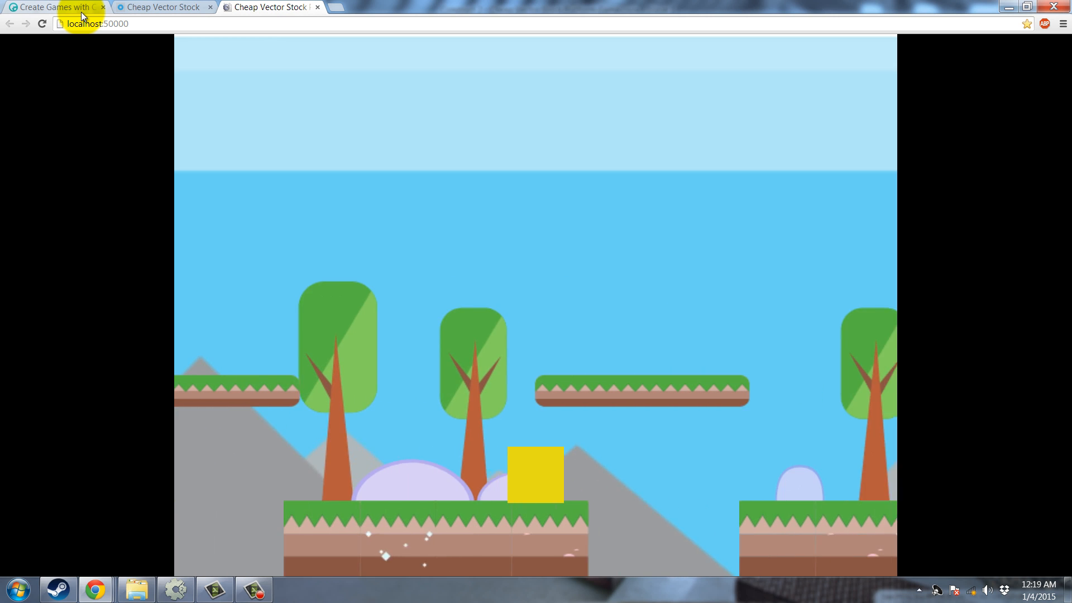
{"action": "key", "text": "Right"}
{"action": "key", "text": "Up"}
{"action": "key", "text": "Up"}
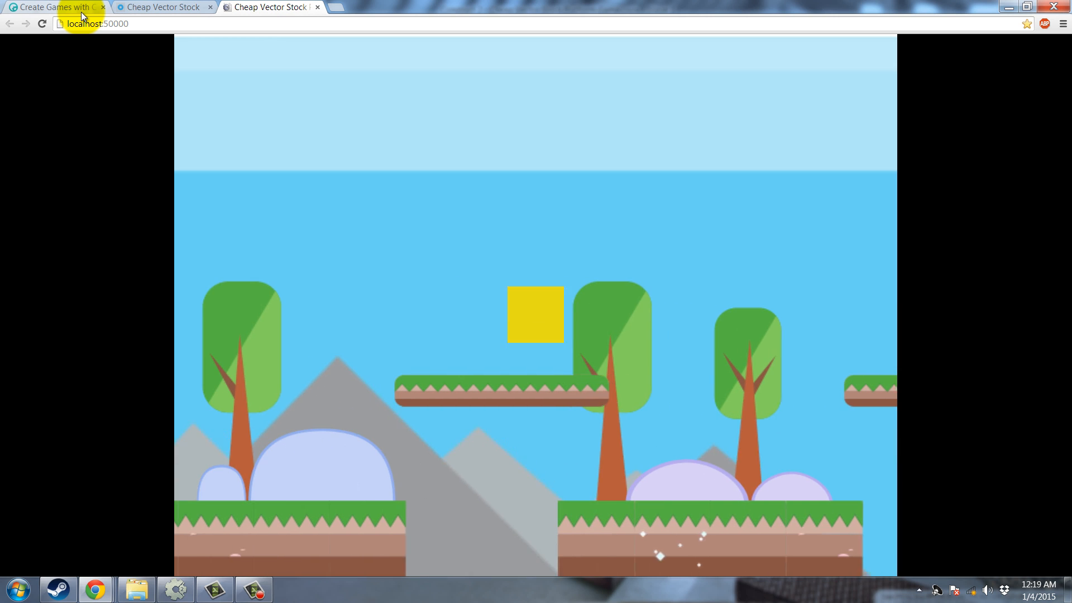
{"action": "key", "text": "alt+Tab"}
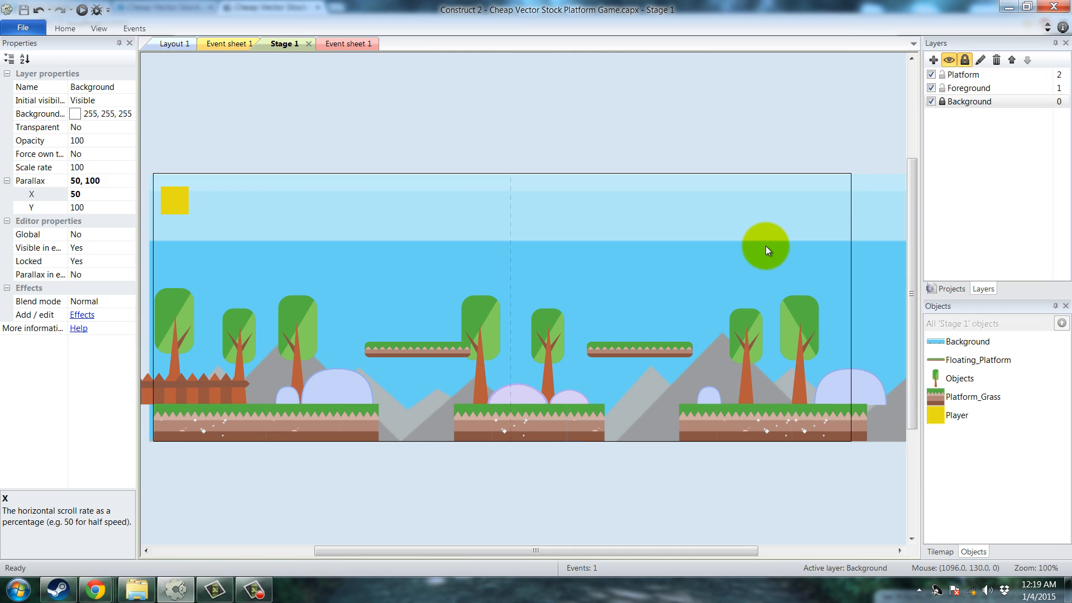
- Import the OGG version of track 4 into the project's Music folder at 192 kbps encoding quality
{"action": "left_click", "coordinate": [951, 288]}
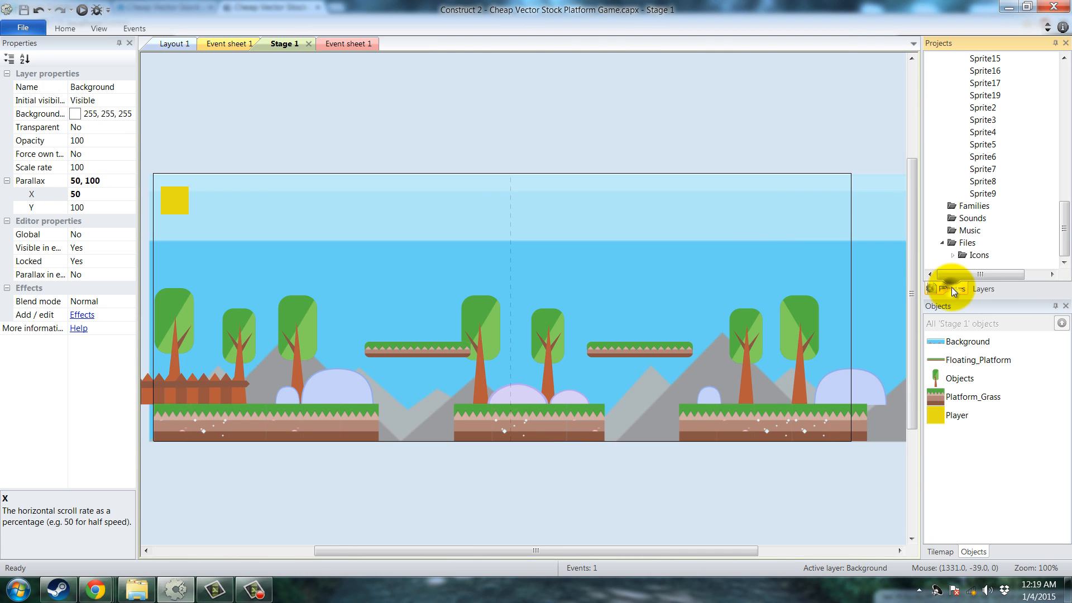
{"action": "left_click", "coordinate": [971, 231]}
{"action": "right_click", "coordinate": [970, 232]}
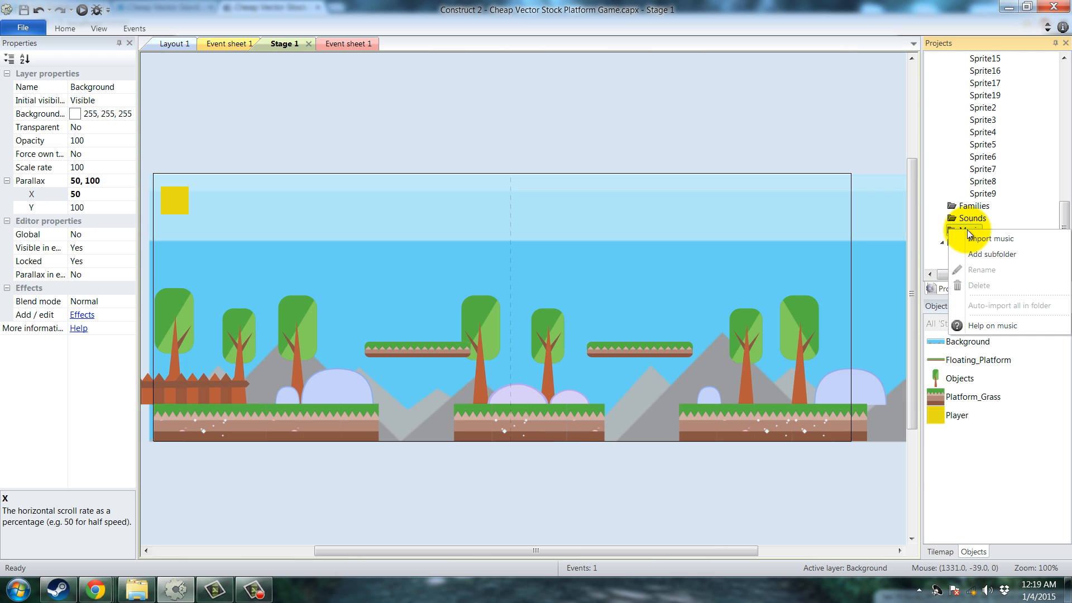
{"action": "left_click", "coordinate": [976, 236]}
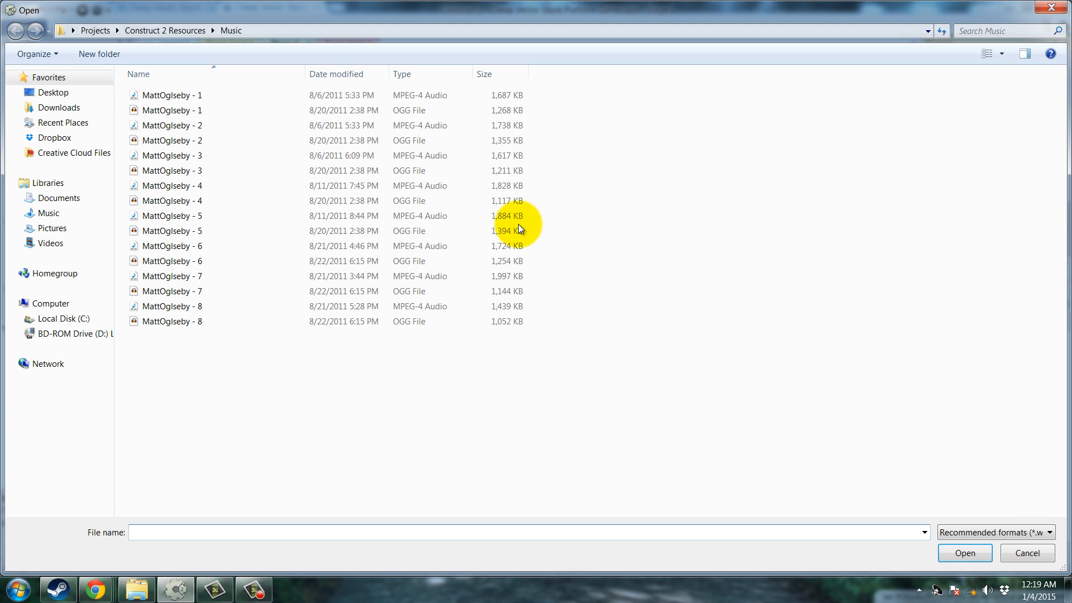
{"action": "left_click", "coordinate": [197, 189]}
{"action": "left_click", "coordinate": [192, 202]}
{"action": "double_click", "coordinate": [192, 202]}
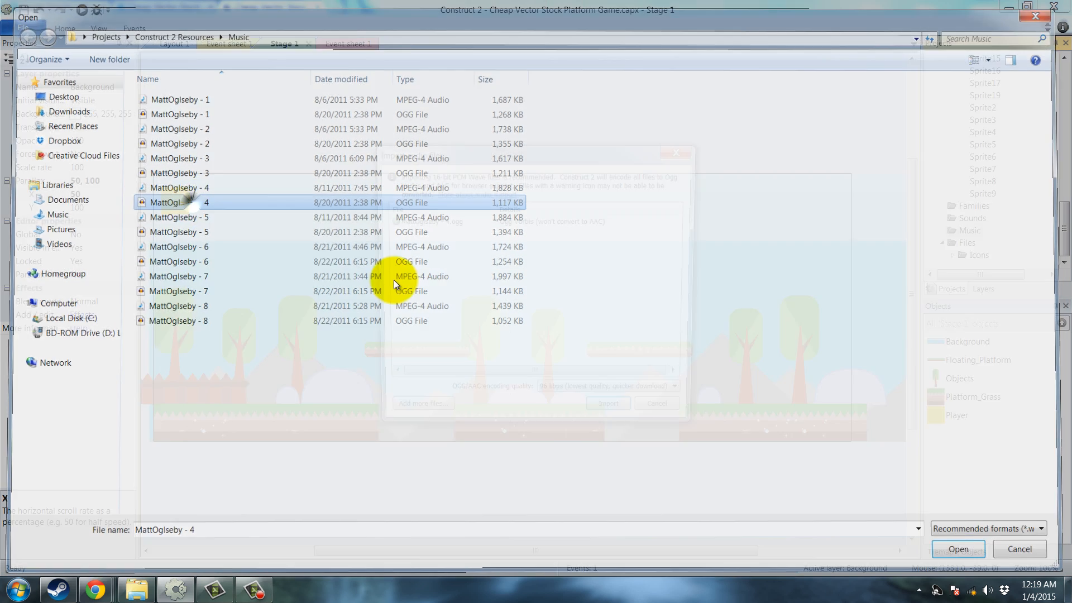
{"action": "left_click", "coordinate": [604, 395]}
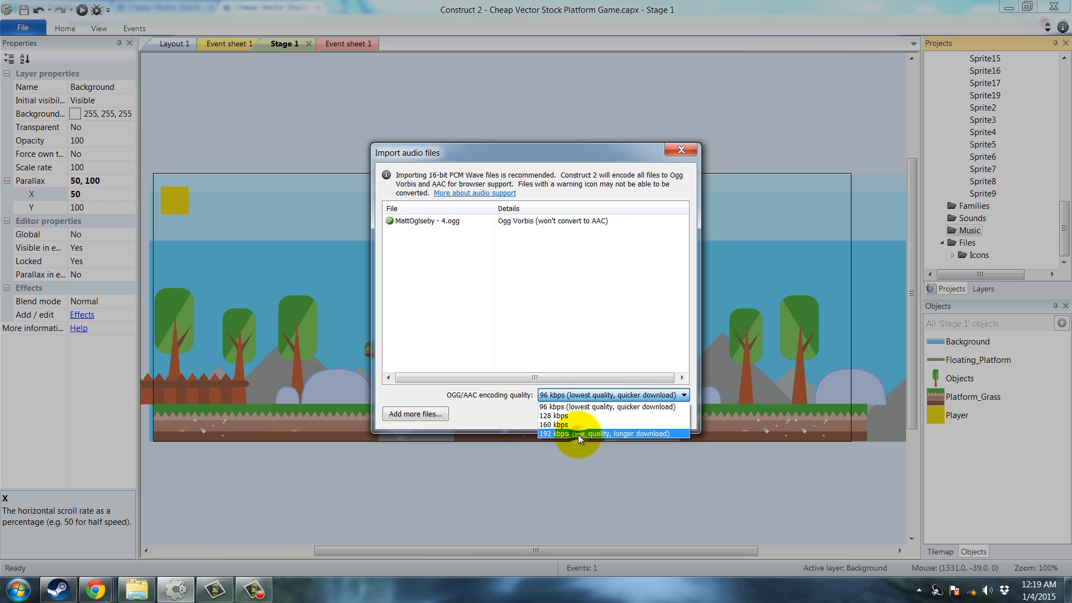
{"action": "left_click", "coordinate": [578, 435]}
{"action": "left_click", "coordinate": [607, 414]}
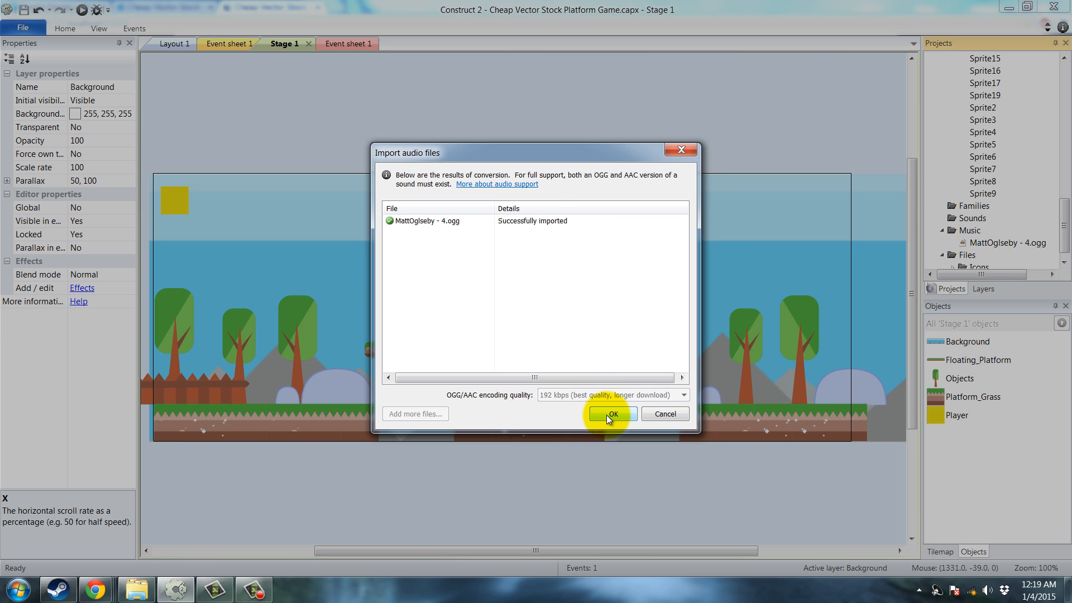
{"action": "left_click", "coordinate": [613, 414]}
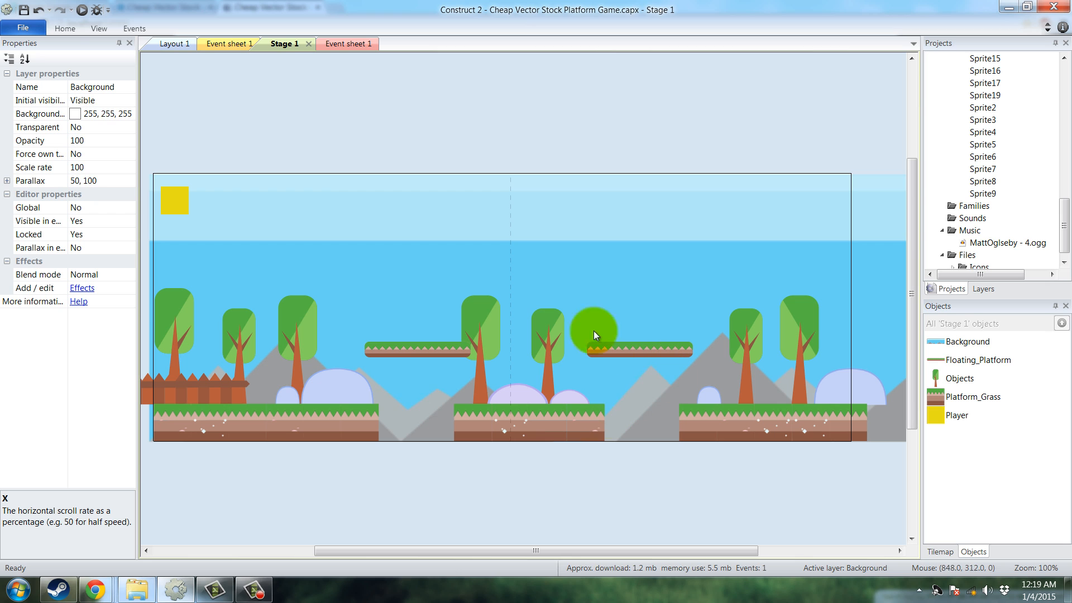
- Add a System "On start of layout" event to Stage 1's event sheet
{"action": "left_click", "coordinate": [331, 48]}
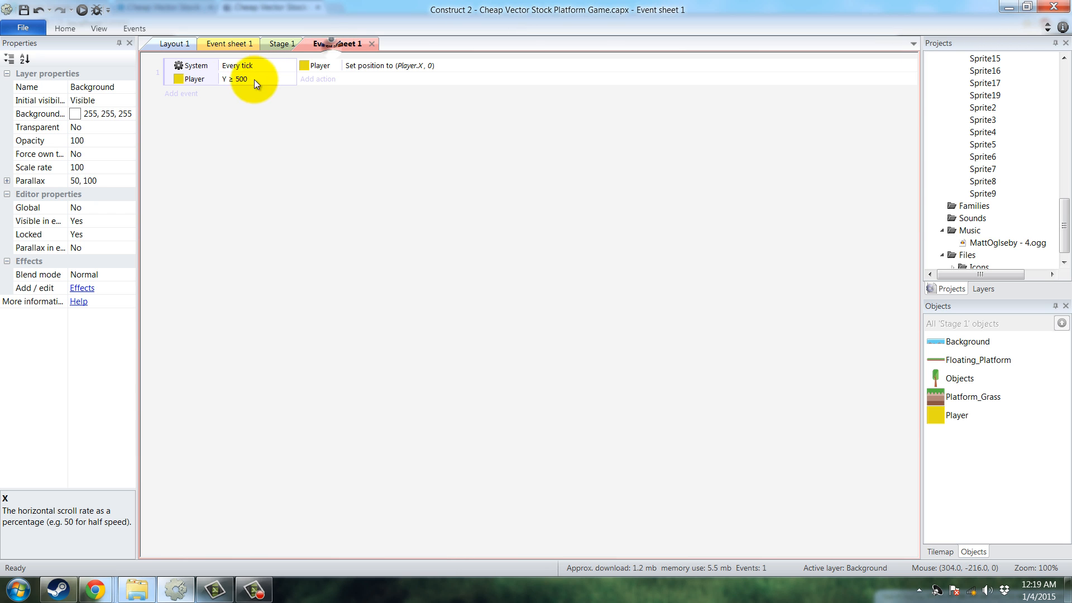
{"action": "left_click", "coordinate": [188, 95]}
{"action": "double_click", "coordinate": [340, 192]}
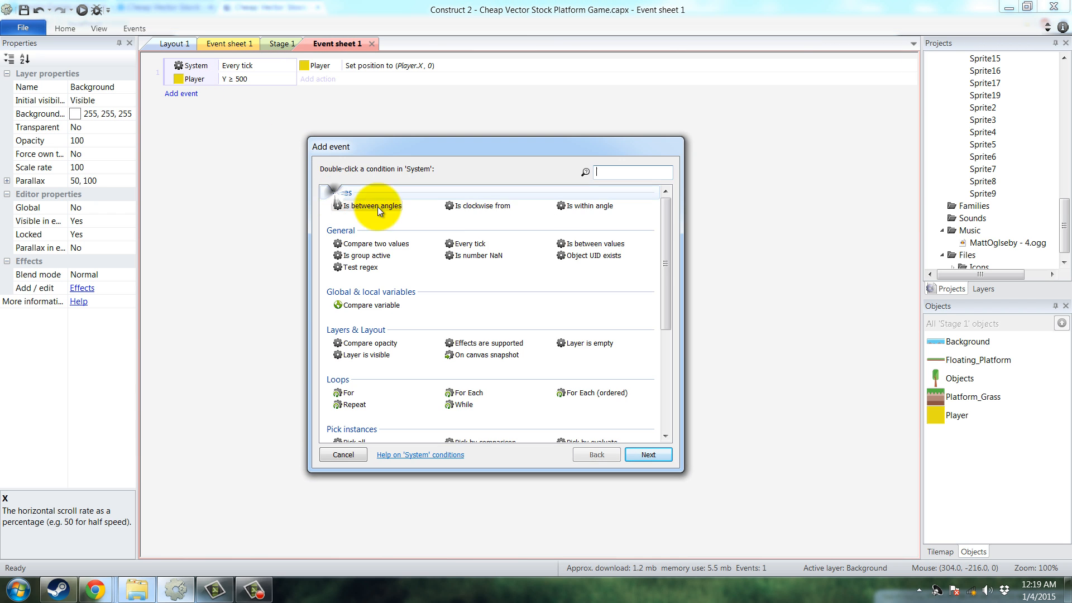
{"action": "left_click_drag", "start_coordinate": [664, 238], "coordinate": [661, 356]}
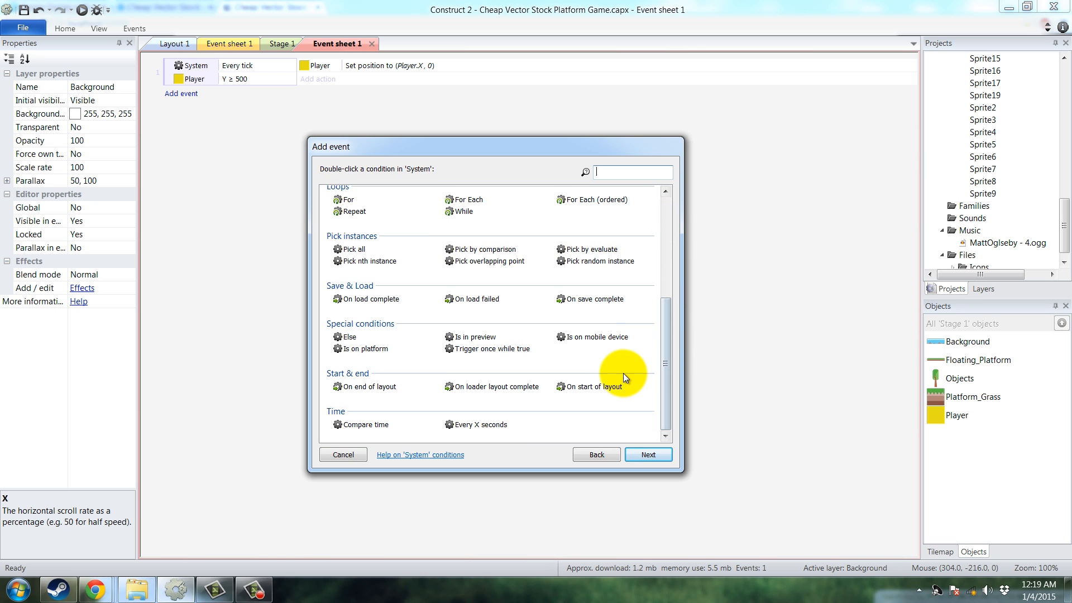
{"action": "double_click", "coordinate": [581, 387]}
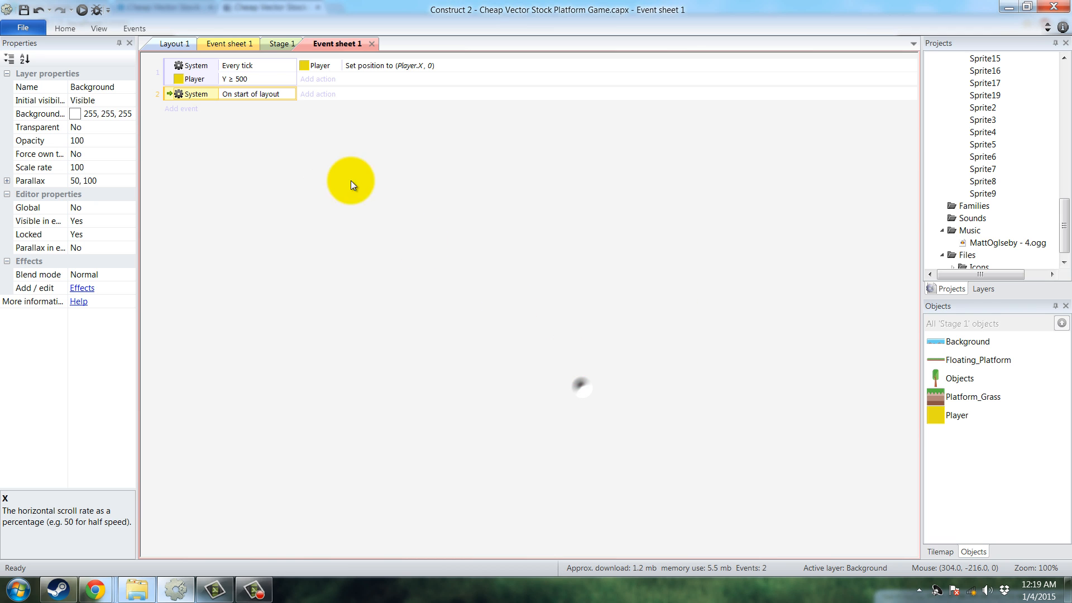
- Insert an Audio object into the project from the Stage 1 layout
{"action": "left_click", "coordinate": [318, 95]}
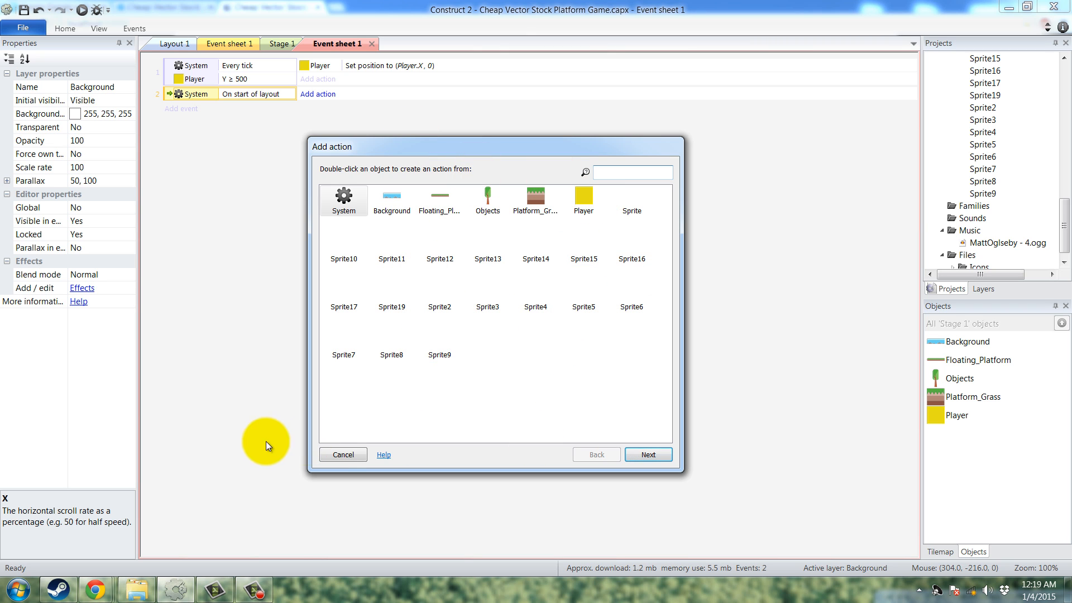
{"action": "left_click", "coordinate": [338, 453]}
{"action": "left_click", "coordinate": [269, 41]}
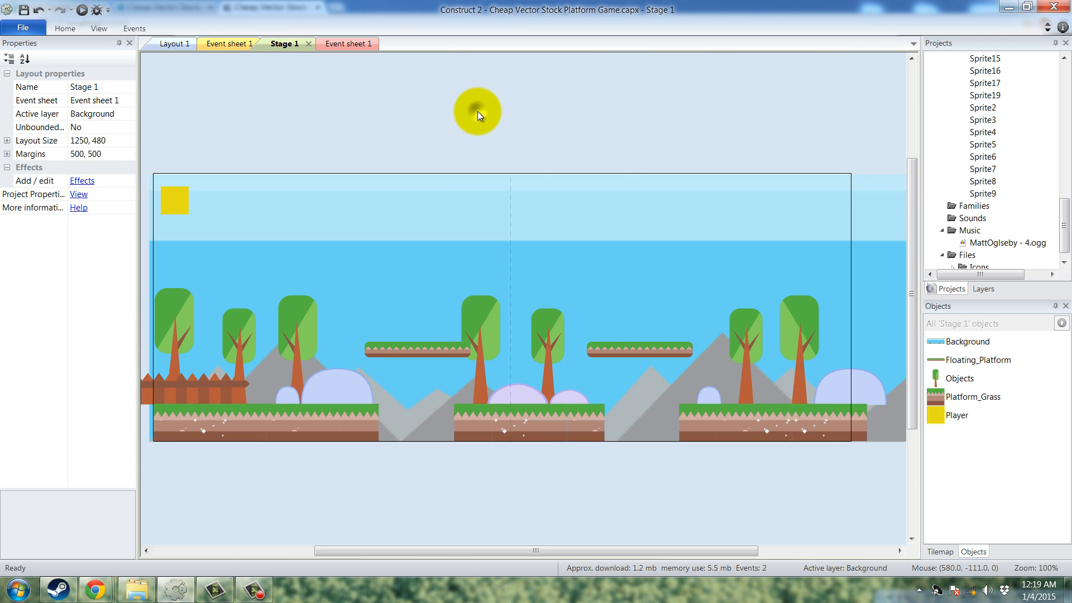
{"action": "double_click", "coordinate": [478, 114]}
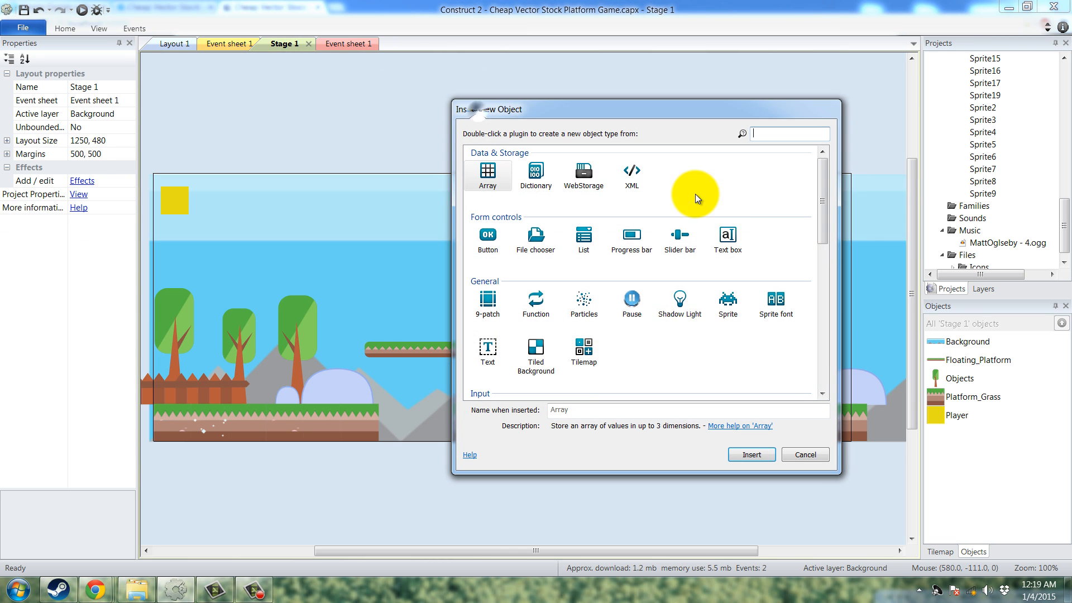
{"action": "left_click_drag", "start_coordinate": [819, 218], "coordinate": [811, 256]}
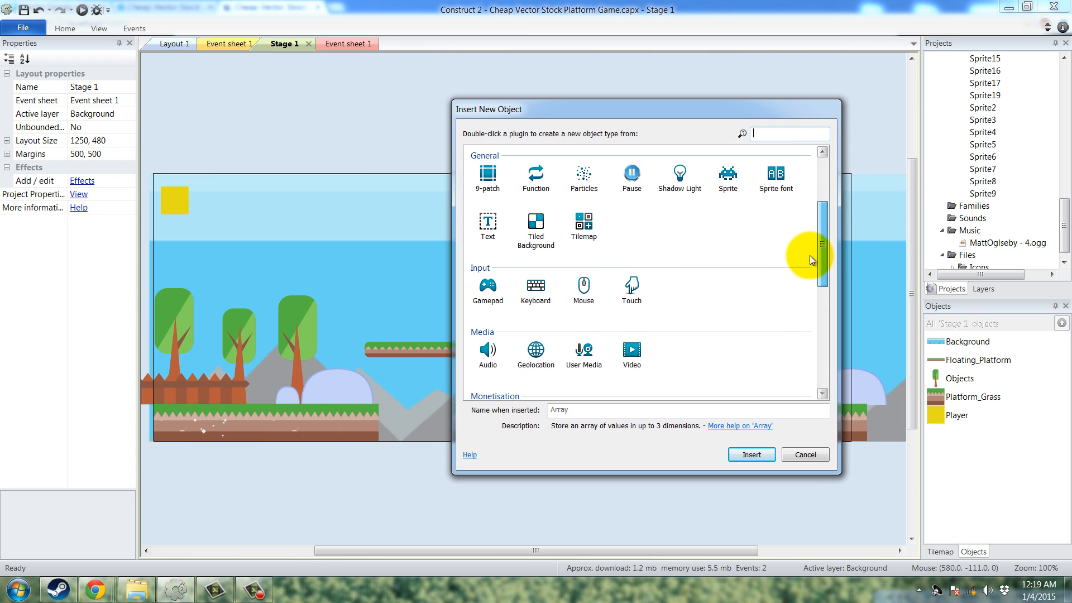
{"action": "double_click", "coordinate": [488, 349]}
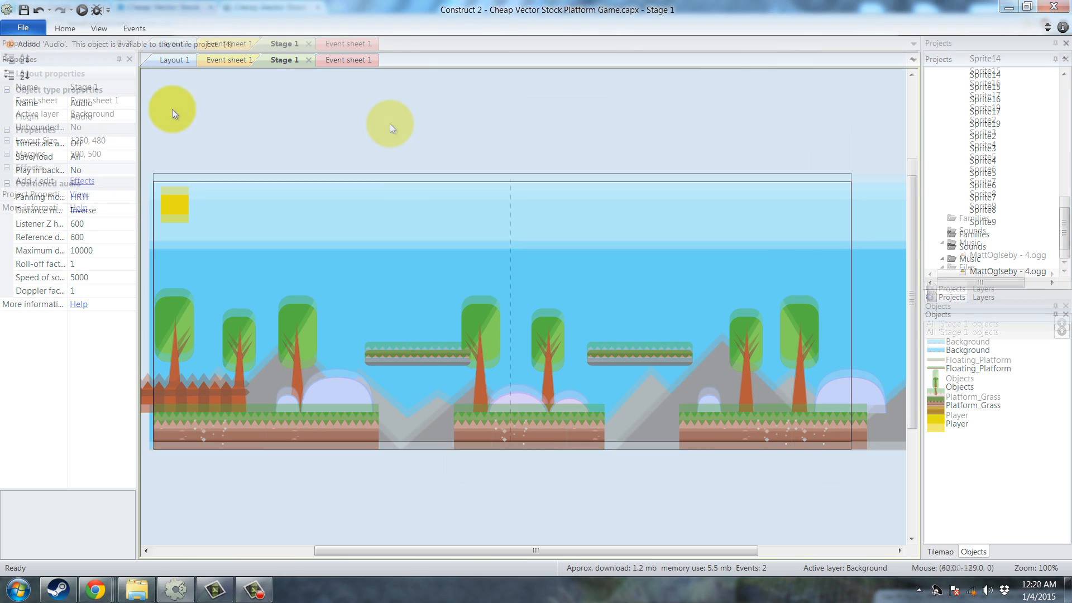
{"action": "left_click", "coordinate": [390, 124]}
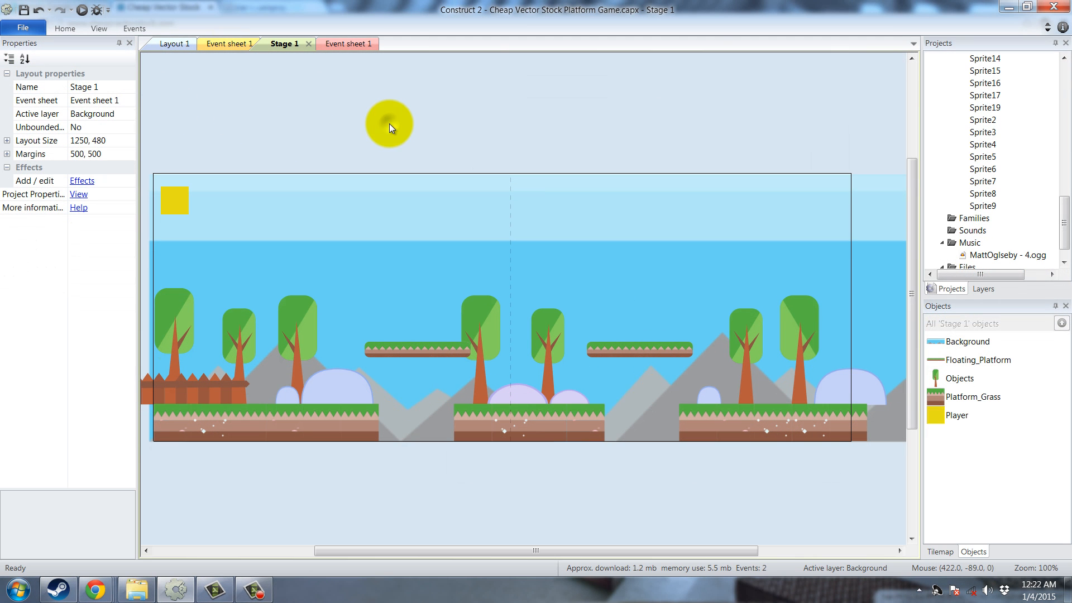
- Add an Audio Play action to the "On start of layout" event
{"action": "left_click", "coordinate": [344, 44]}
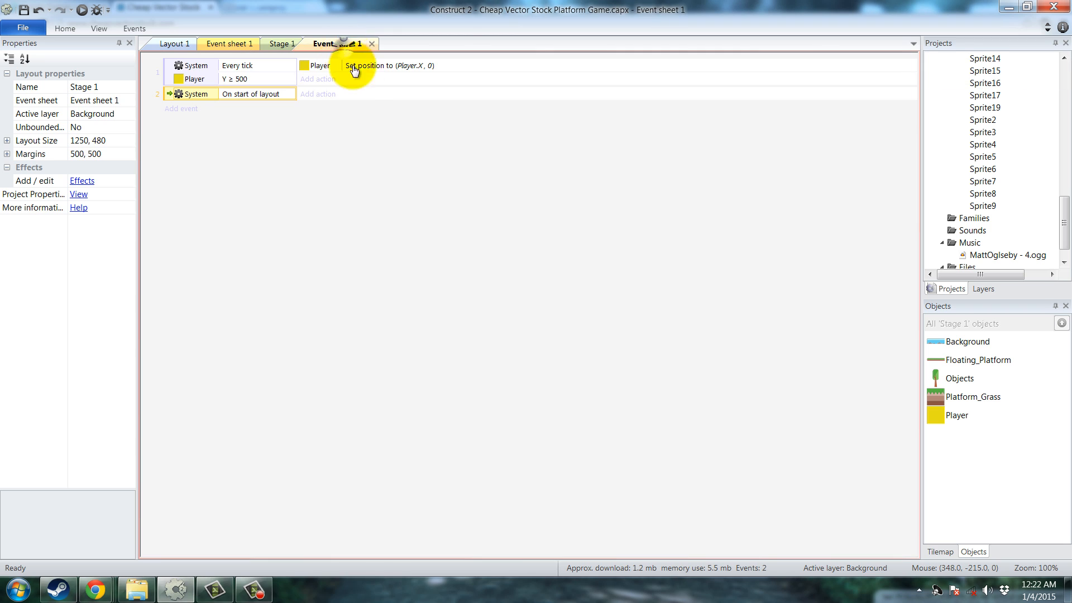
{"action": "left_click", "coordinate": [318, 94]}
{"action": "double_click", "coordinate": [392, 200]}
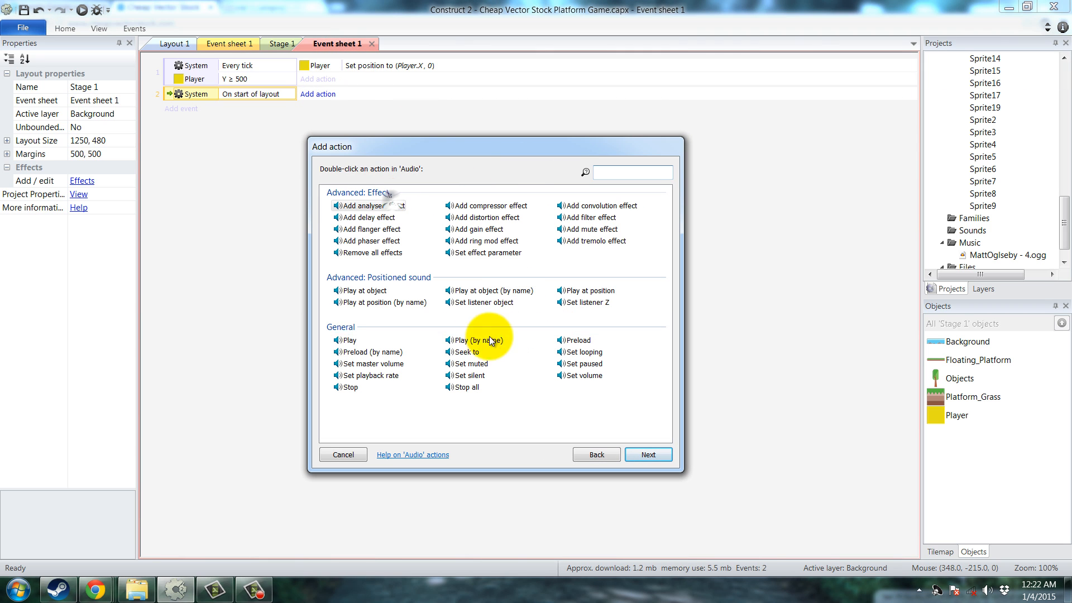
{"action": "left_click", "coordinate": [340, 340]}
{"action": "double_click", "coordinate": [348, 340]}
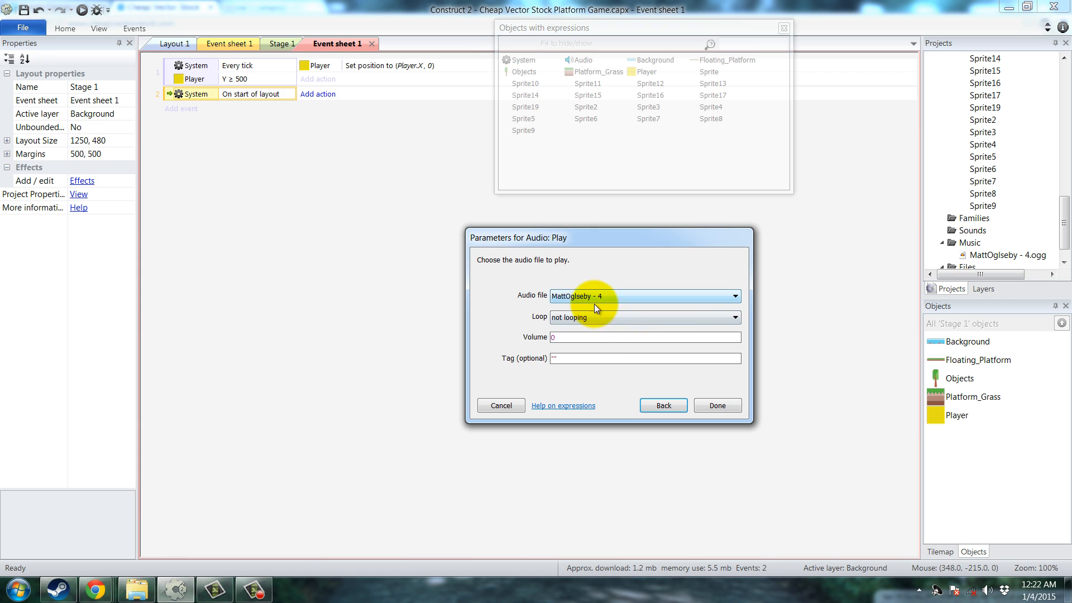
- Configure track 4 to play looping at volume -20 with the tag "BG_1", and save the project
{"action": "left_click", "coordinate": [569, 316]}
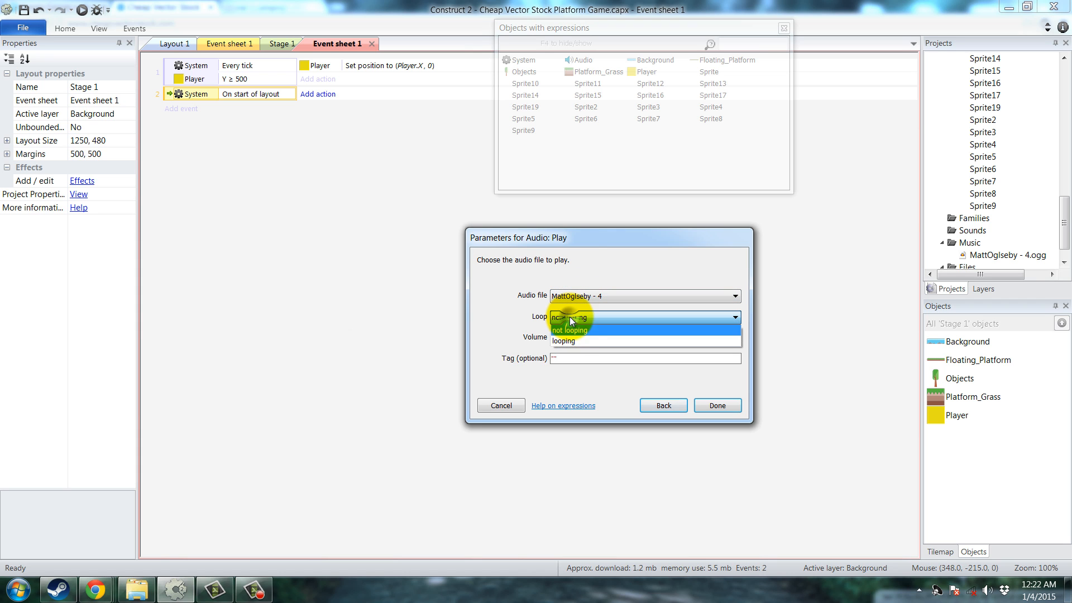
{"action": "left_click", "coordinate": [575, 341]}
{"action": "left_click", "coordinate": [559, 342]}
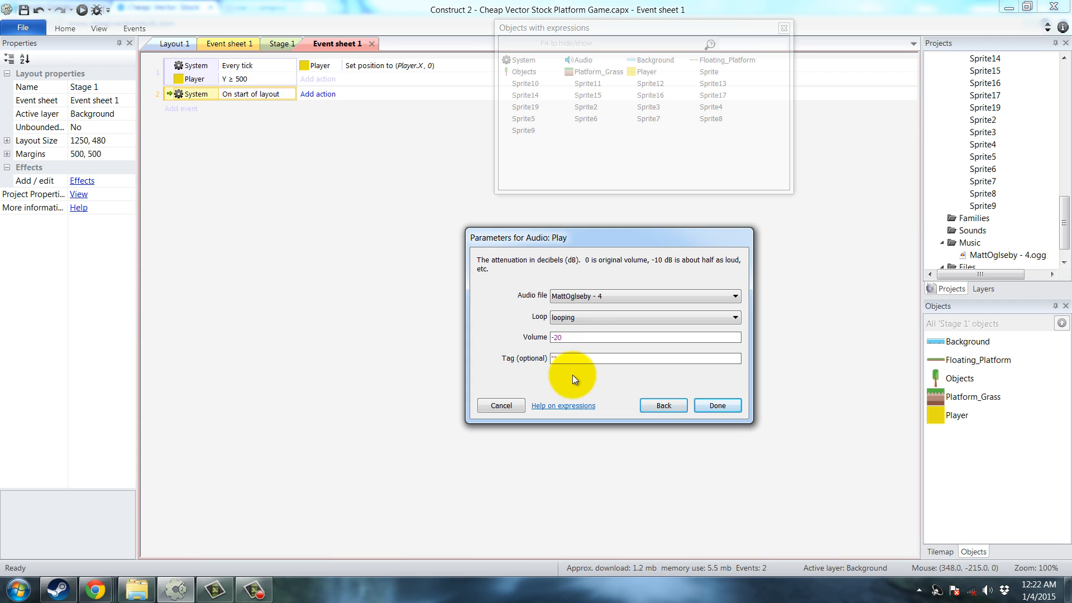
{"action": "left_click", "coordinate": [561, 361]}
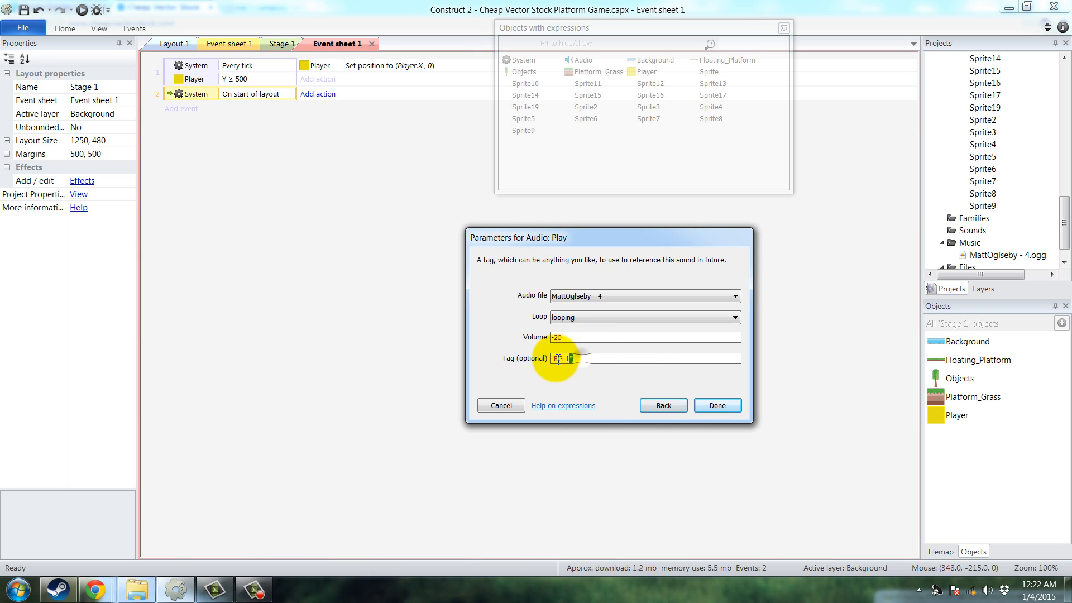
{"action": "left_click_drag", "start_coordinate": [555, 359], "coordinate": [586, 359]}
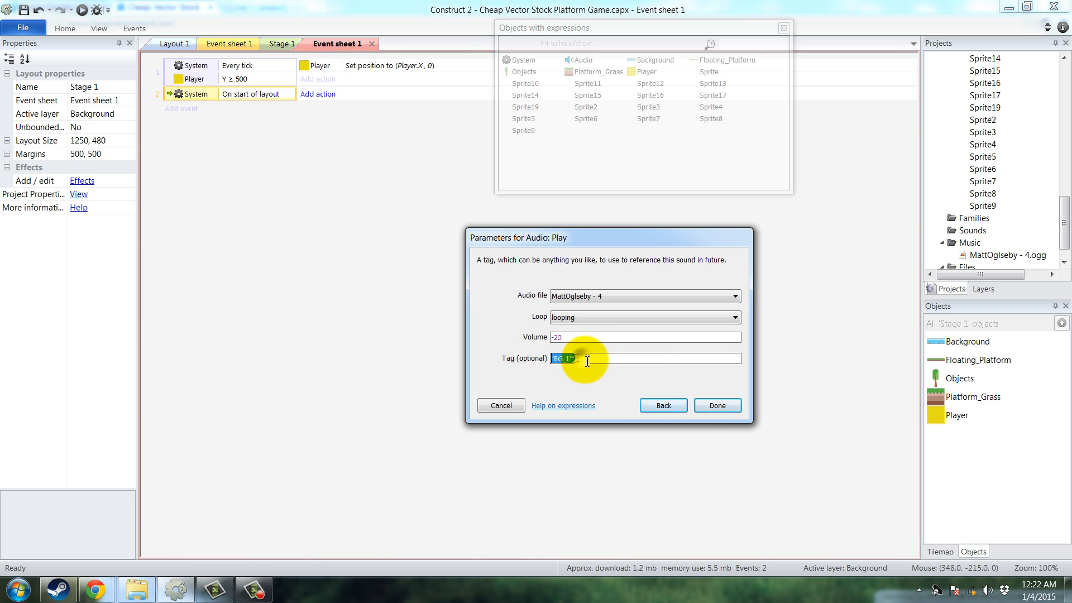
{"action": "left_click", "coordinate": [719, 403]}
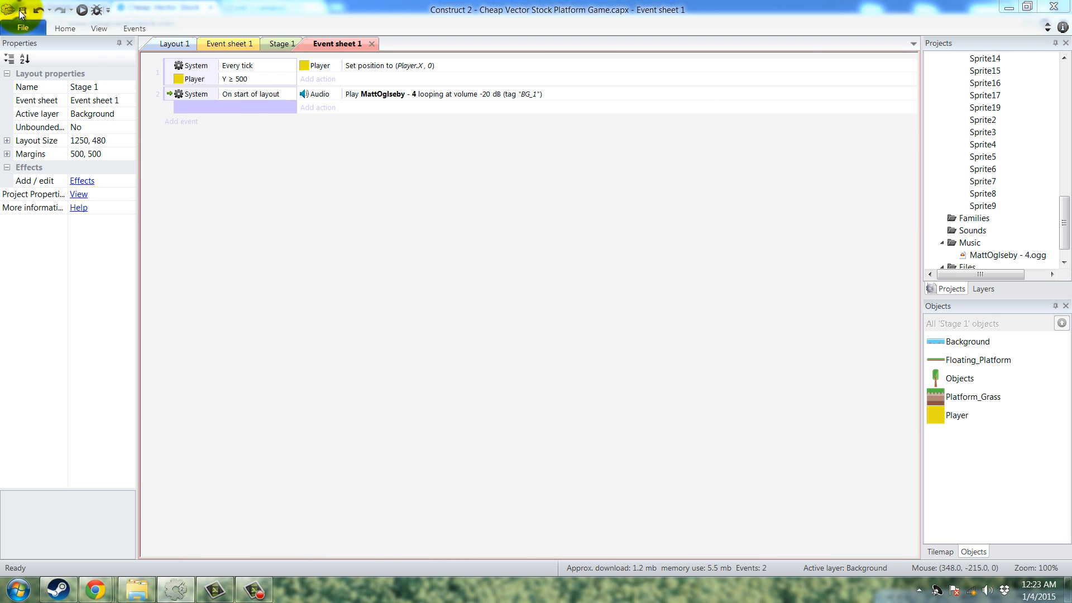
{"action": "key", "text": "ctrl+s"}
- Preview Stage 1 in the browser to check the music while running and jumping the Player back and forth across the platforms
{"action": "left_click", "coordinate": [278, 44]}
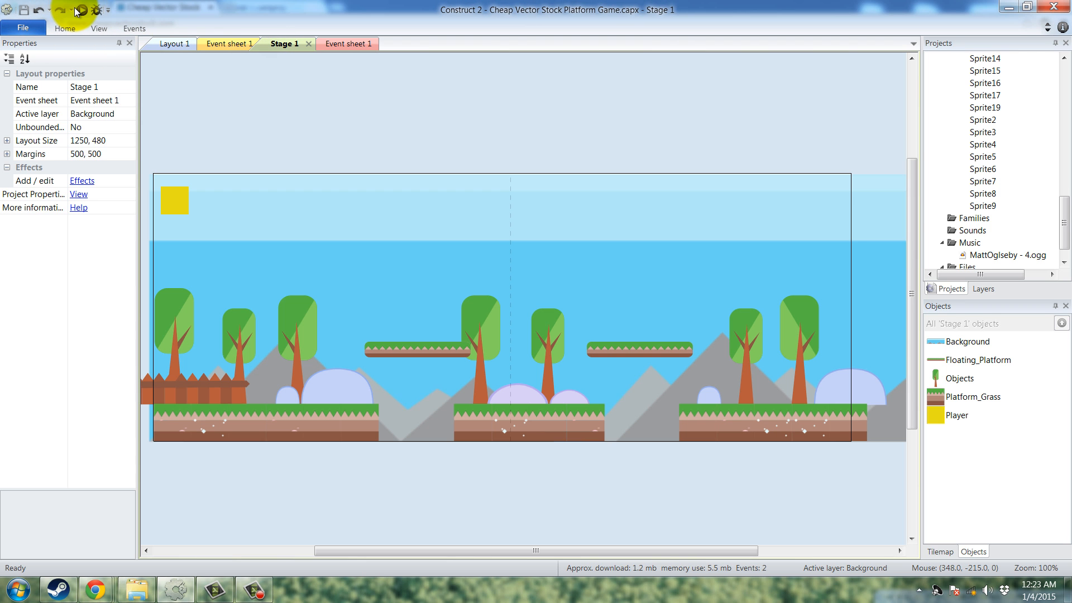
{"action": "left_click", "coordinate": [82, 10]}
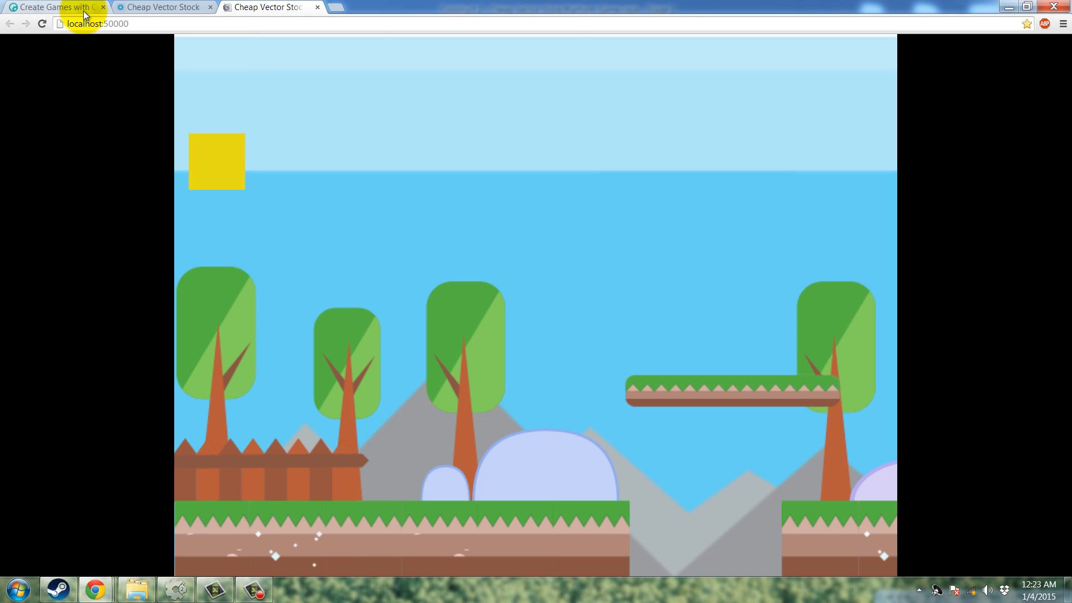
{"action": "key", "text": "Right"}
{"action": "key", "text": "Up"}
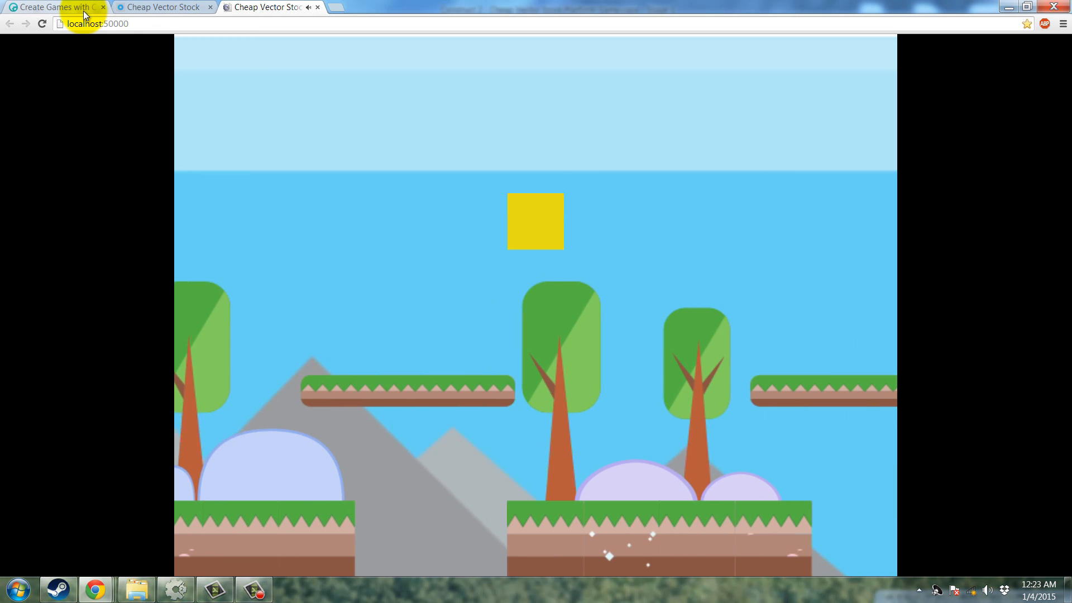
{"action": "key", "text": "Left"}
{"action": "key", "text": "Up"}
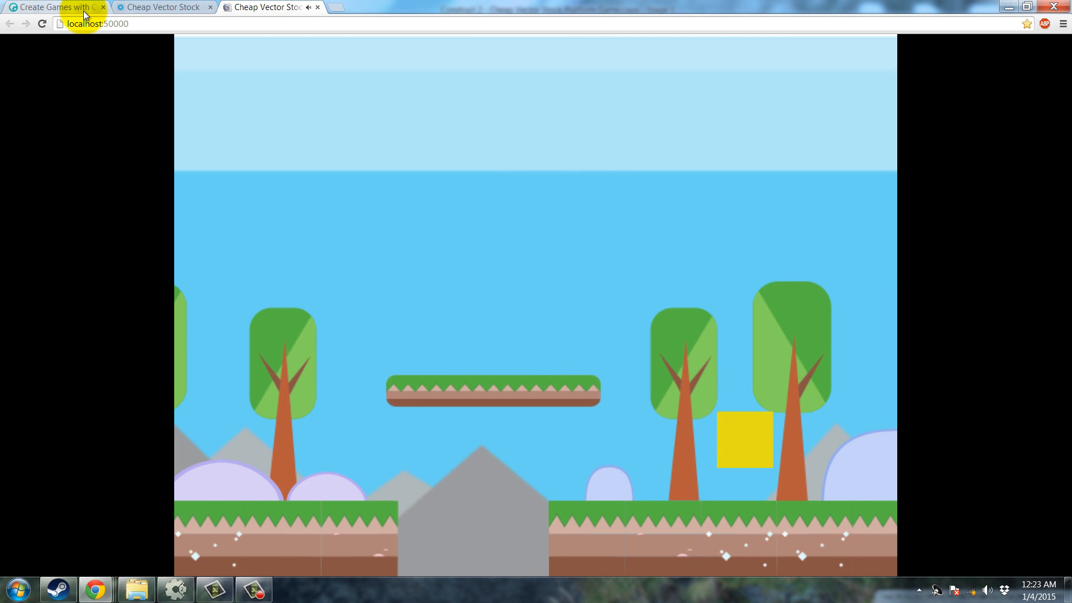
{"action": "key", "text": "Up"}
{"action": "key", "text": "Right"}
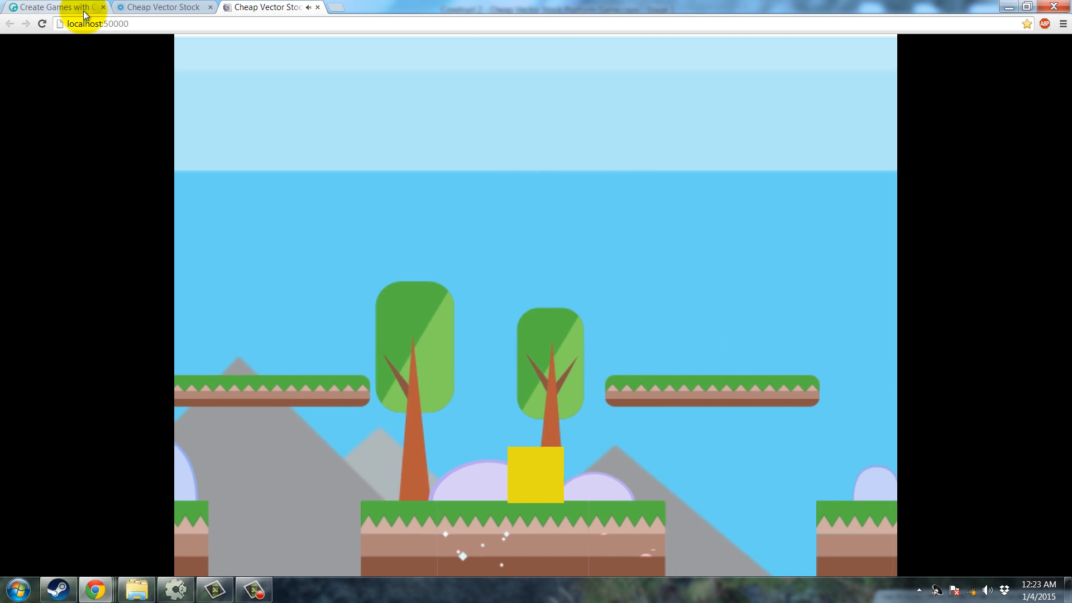
{"action": "key", "text": "Left"}
{"action": "key", "text": "Up"}
{"action": "key", "text": "Left"}
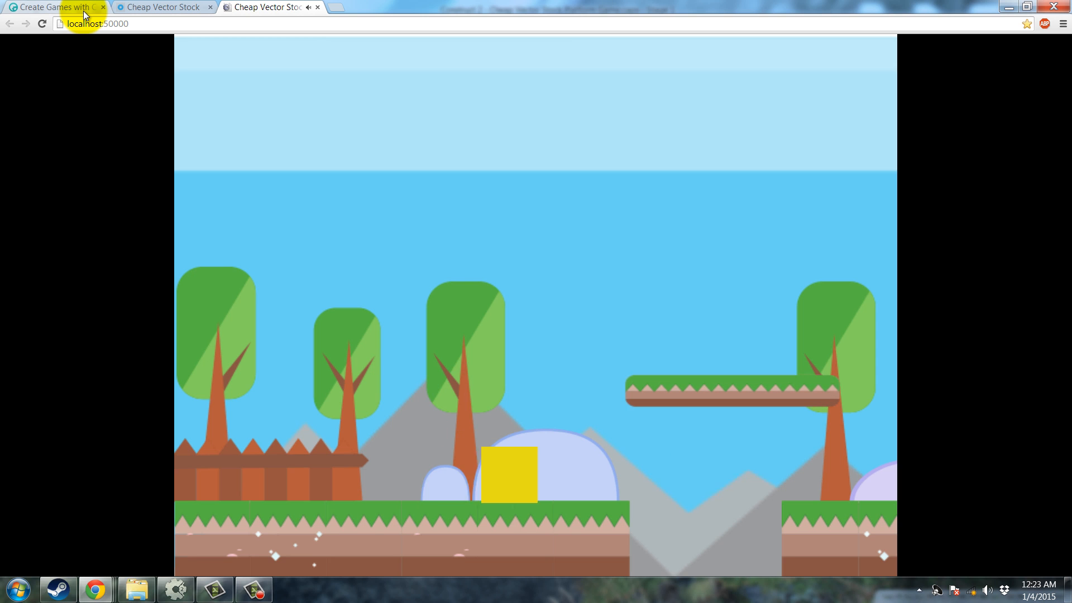
{"action": "key", "text": "Right"}
{"action": "key", "text": "Up"}
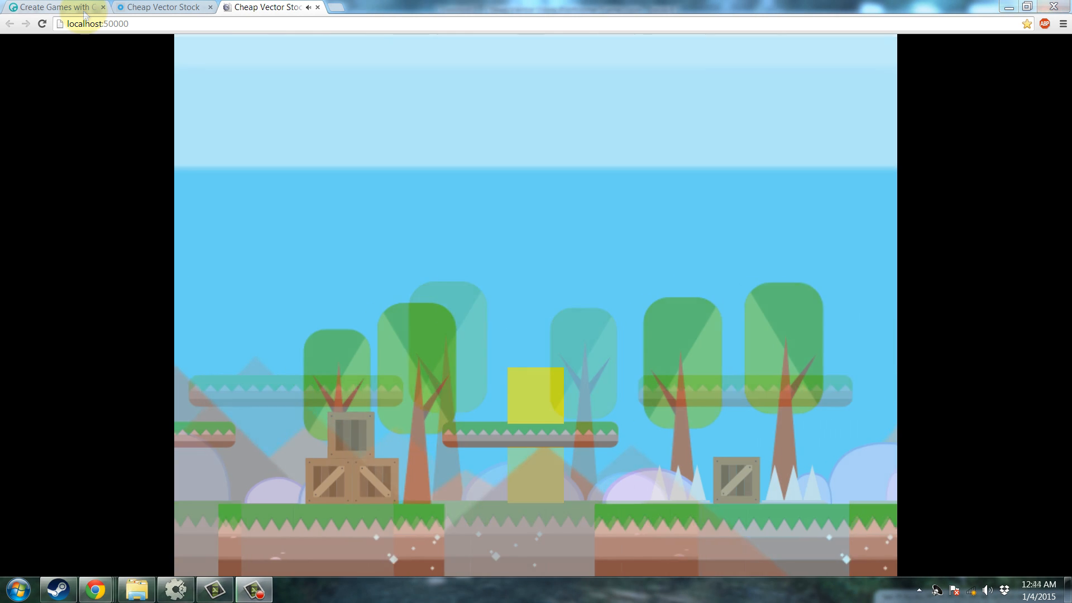
{"action": "key", "text": "Left"}
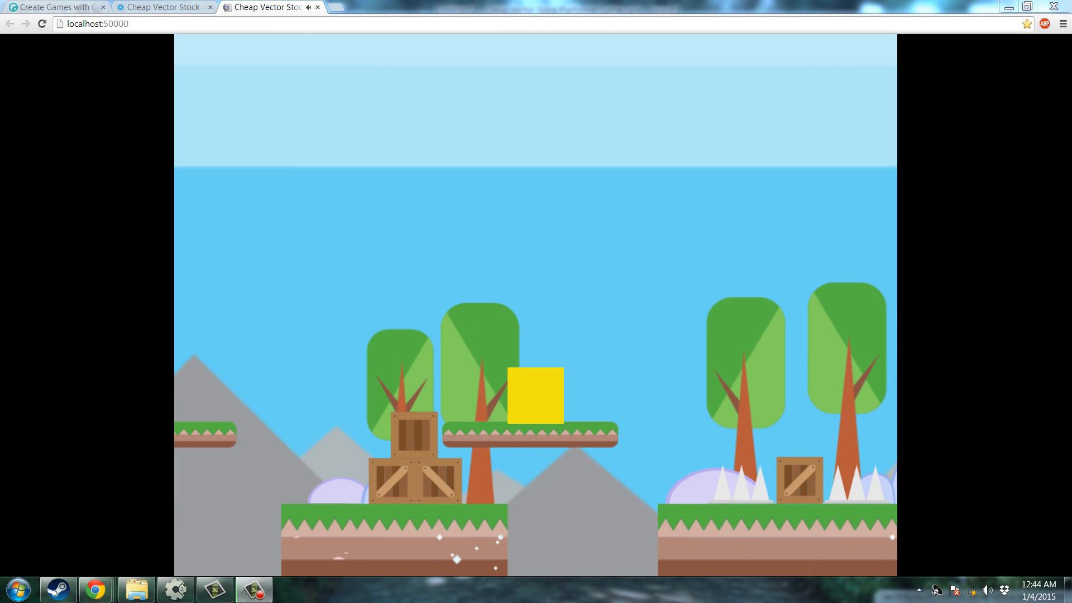
{"action": "key", "text": "Right"}
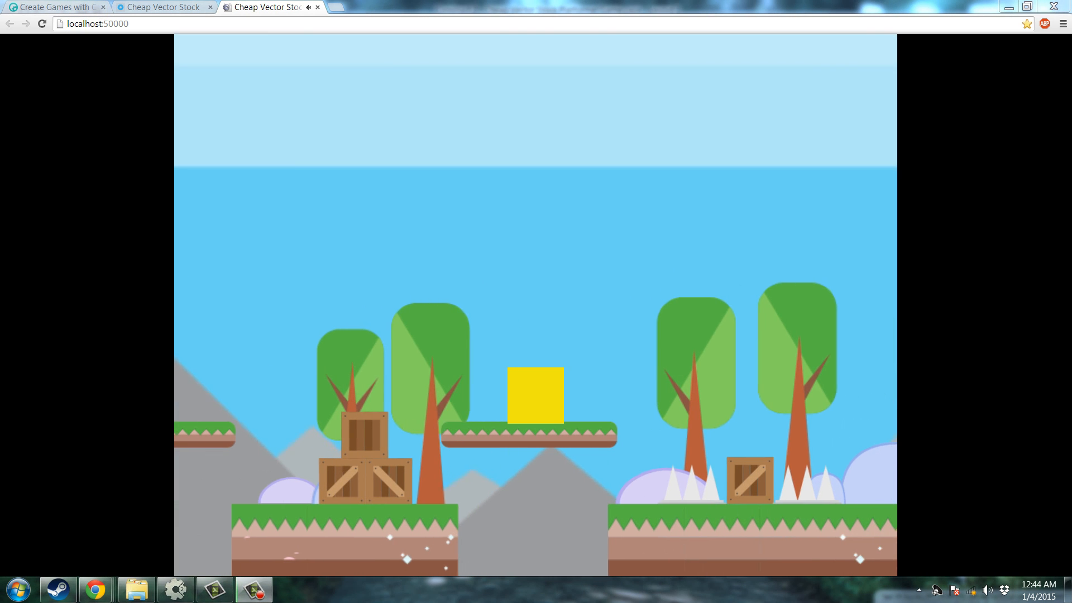
{"action": "key", "text": "Right"}
{"action": "key", "text": "Left"}
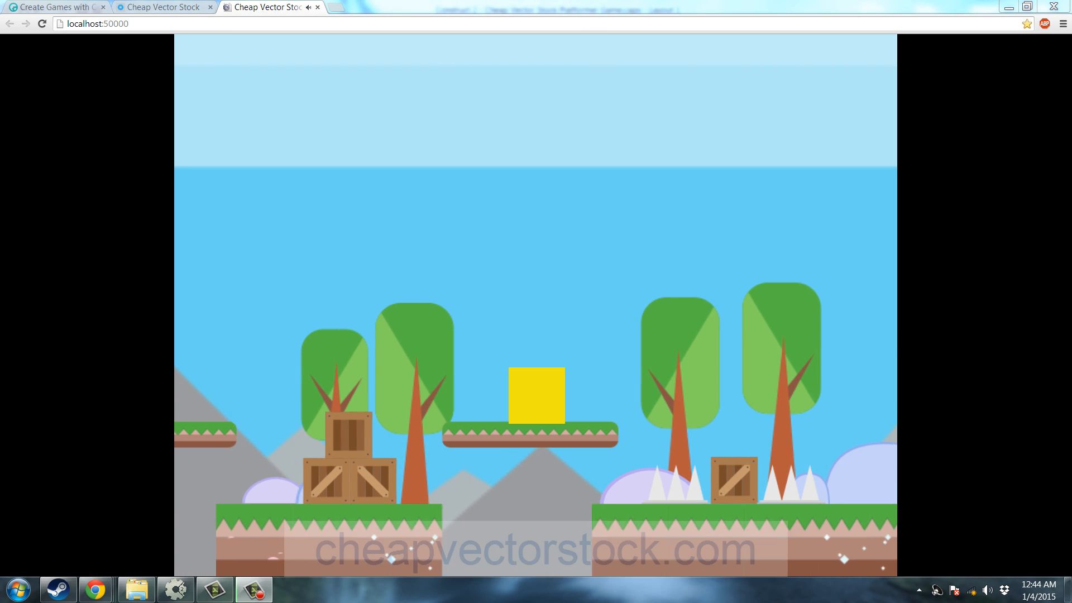
{"action": "key", "text": "Left"}
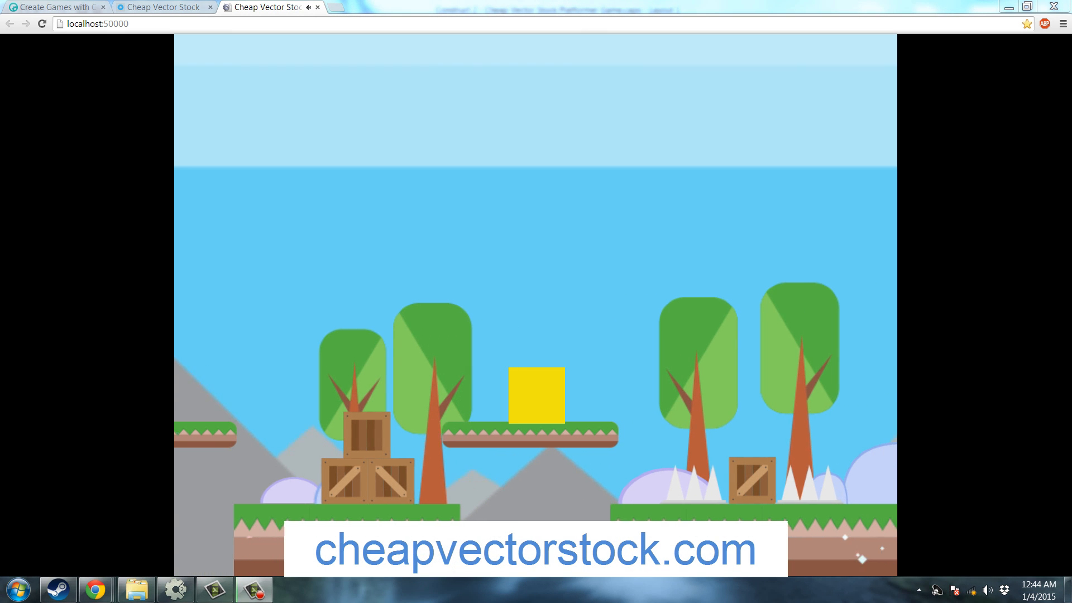